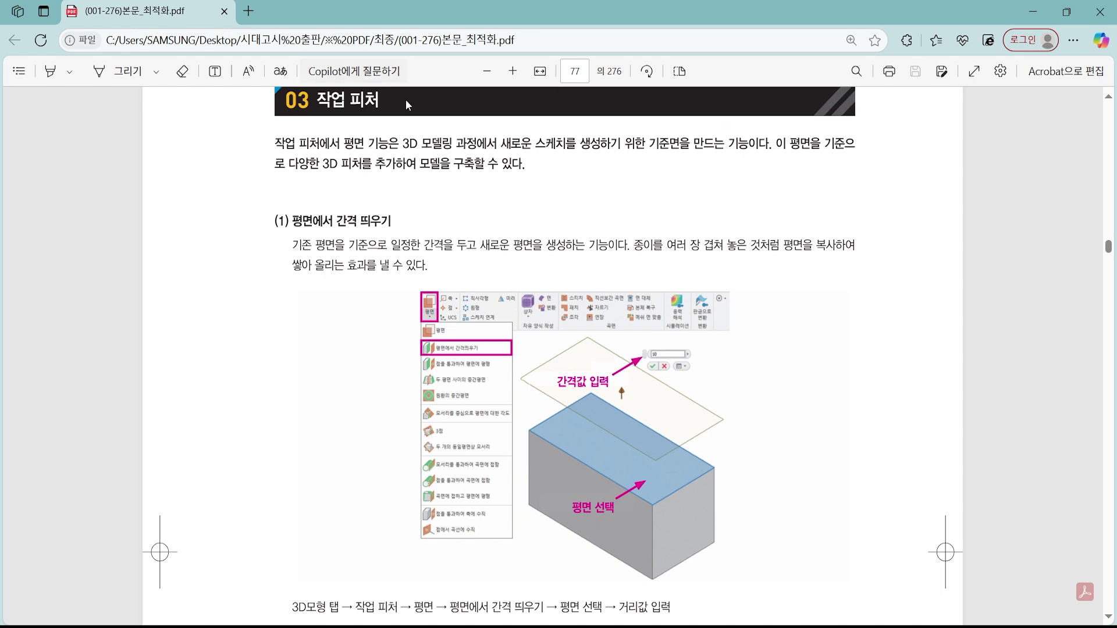
key(ctrl+2)
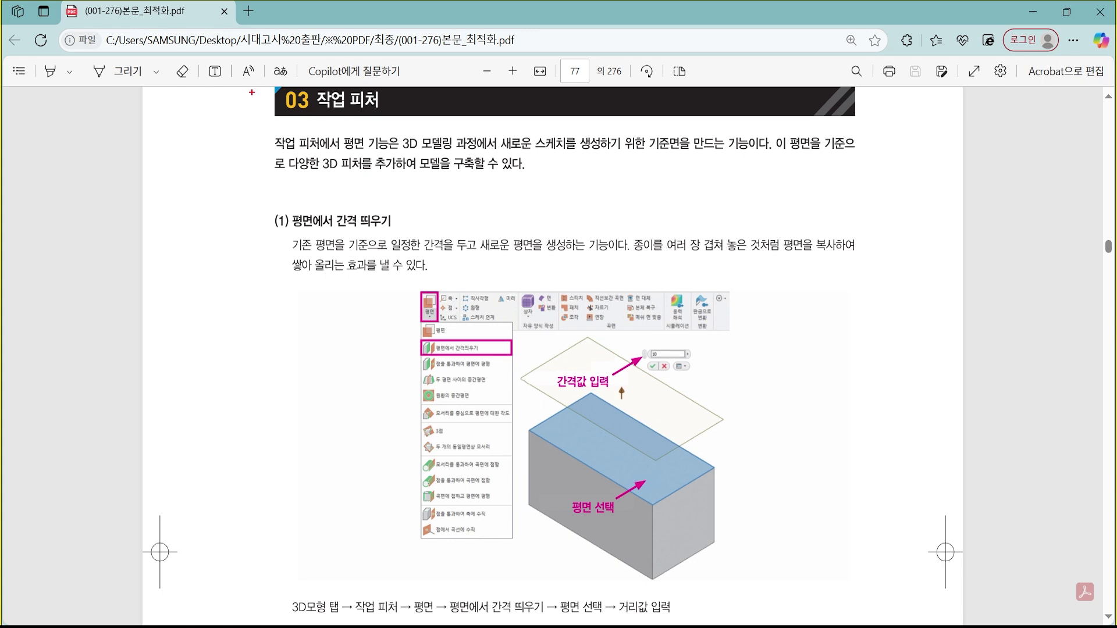
drag(251, 91, 385, 119)
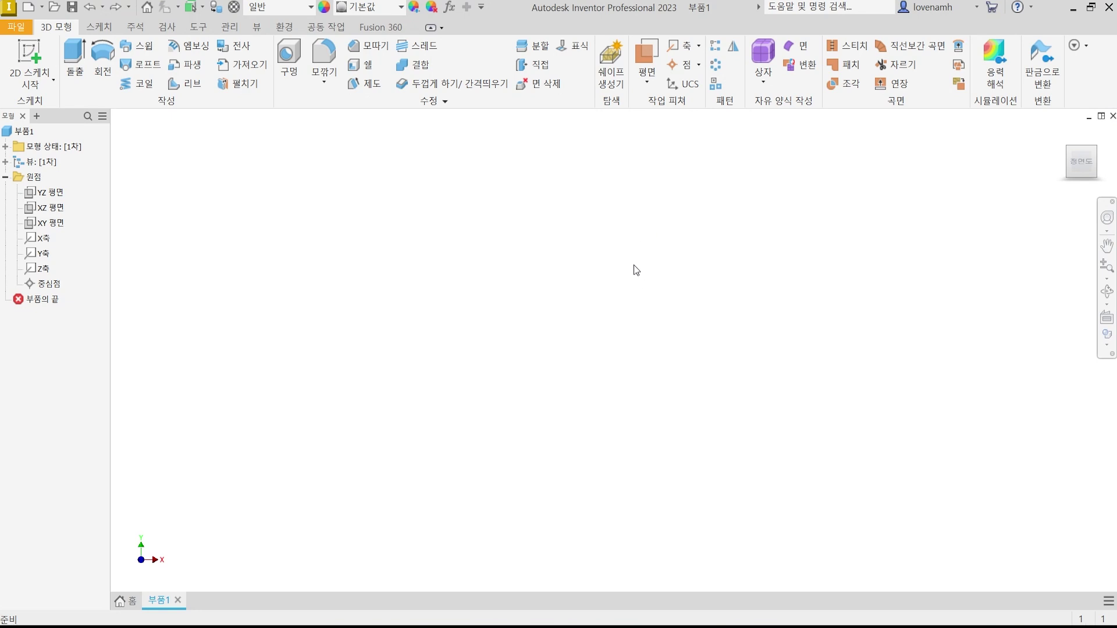
mouse_move(623, 35)
mouse_down()
mouse_move(643, 49)
mouse_move(677, 121)
mouse_move(668, 119)
mouse_up()
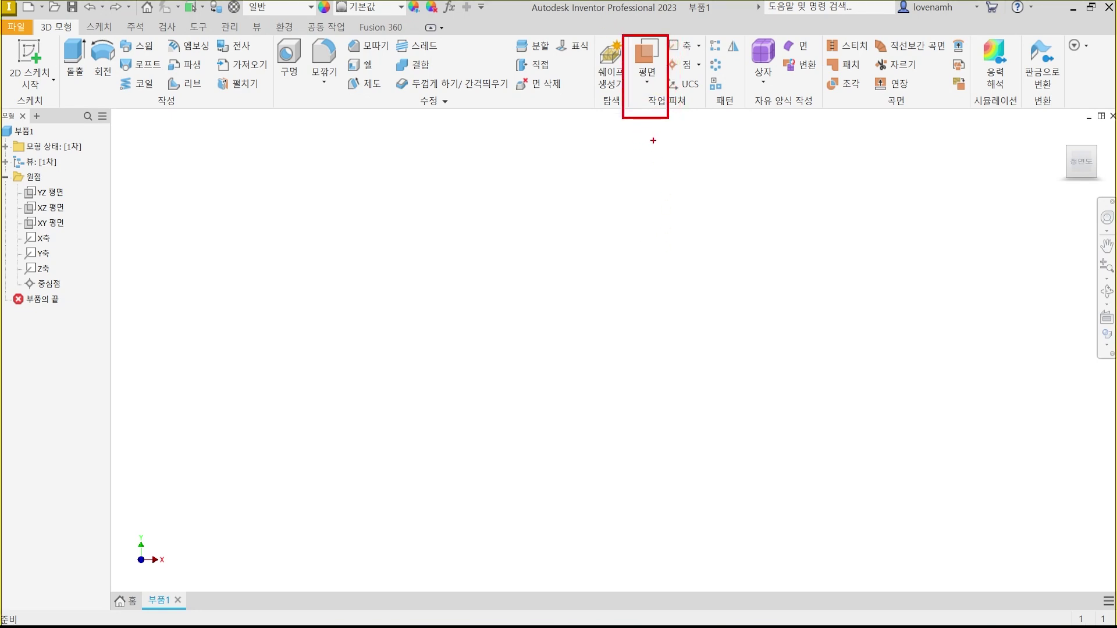
mouse_move(631, 7)
mouse_down()
mouse_move(649, 47)
mouse_move(663, 17)
mouse_up()
key(Escape)
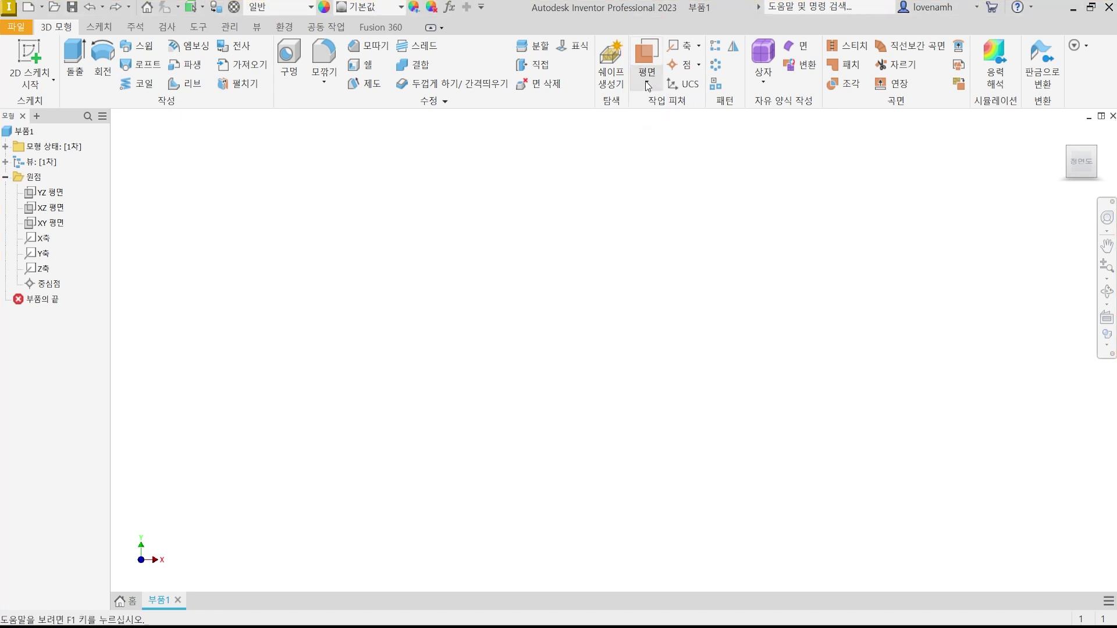
click(648, 86)
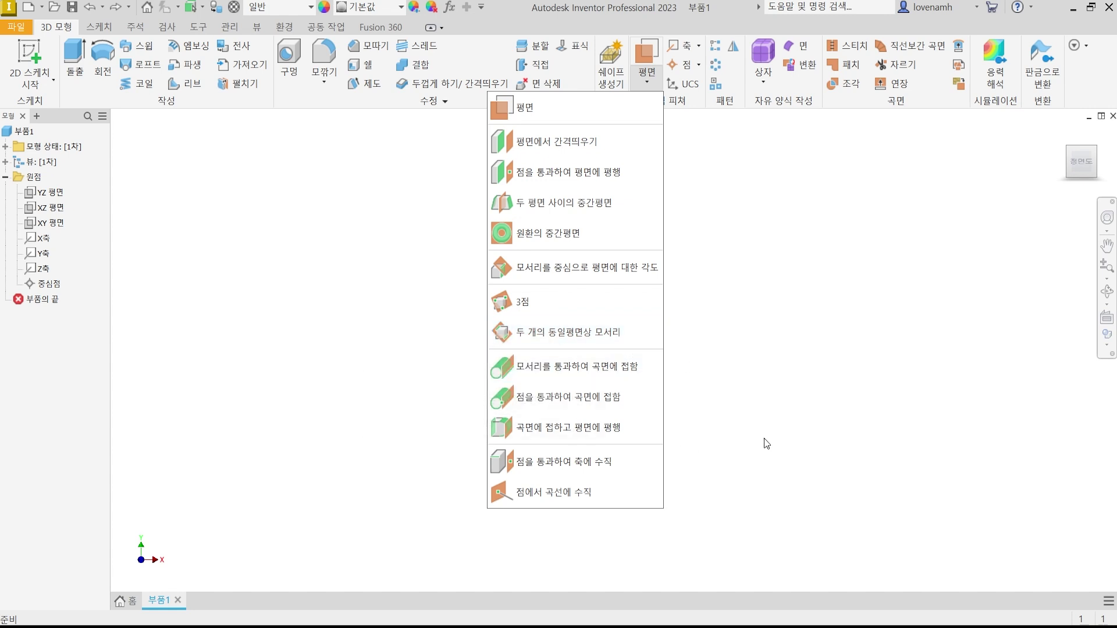
click(755, 279)
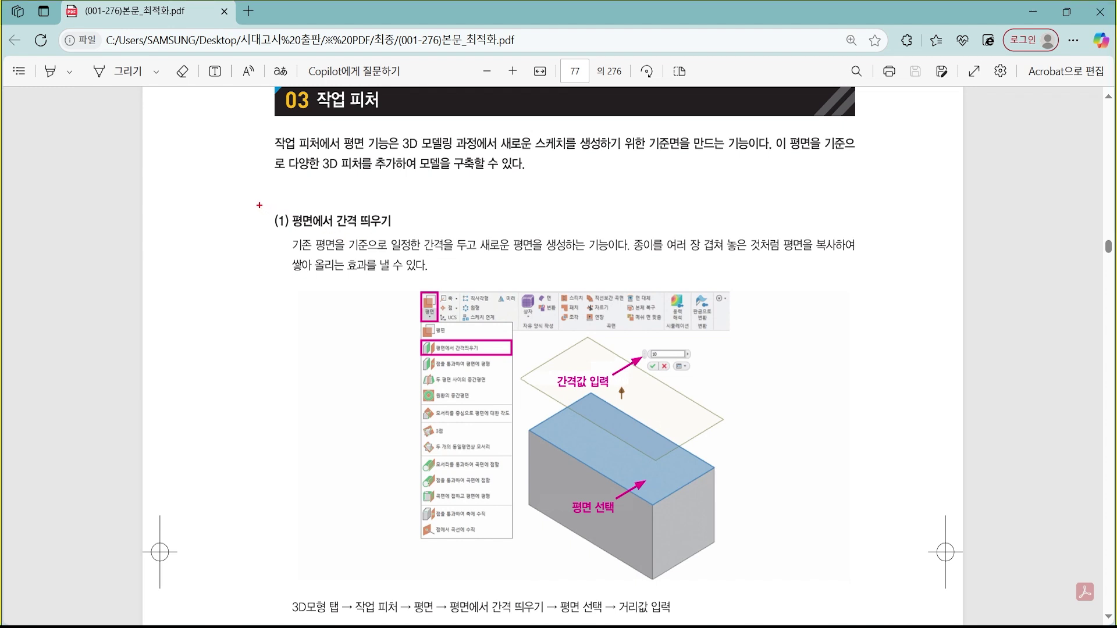
drag(260, 205, 882, 590)
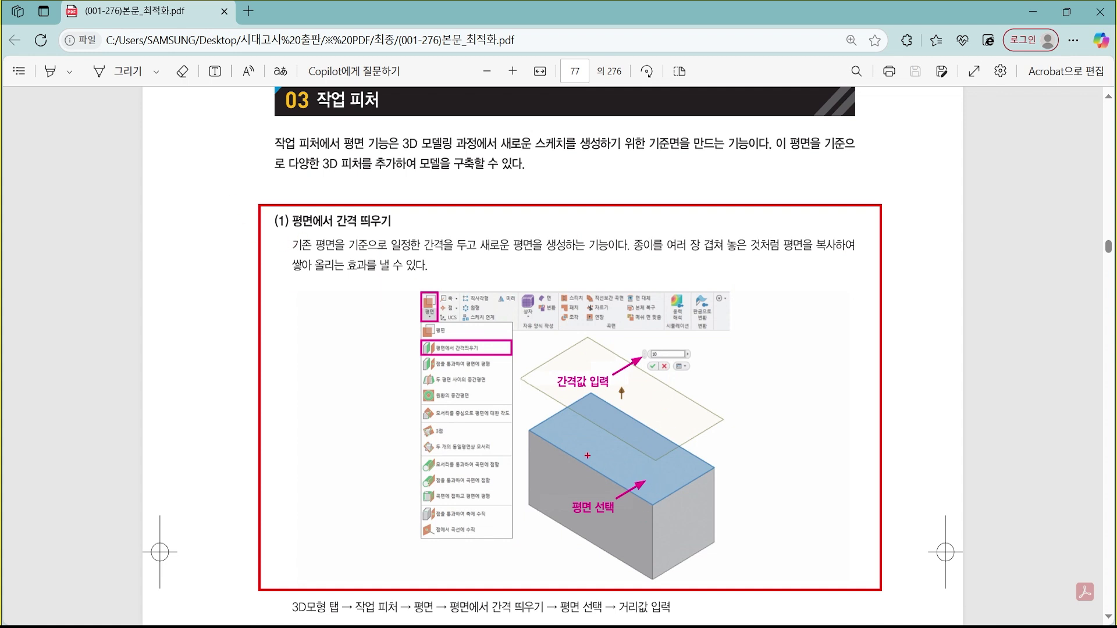
mouse_move(565, 472)
mouse_down()
mouse_move(672, 492)
mouse_move(567, 469)
mouse_up()
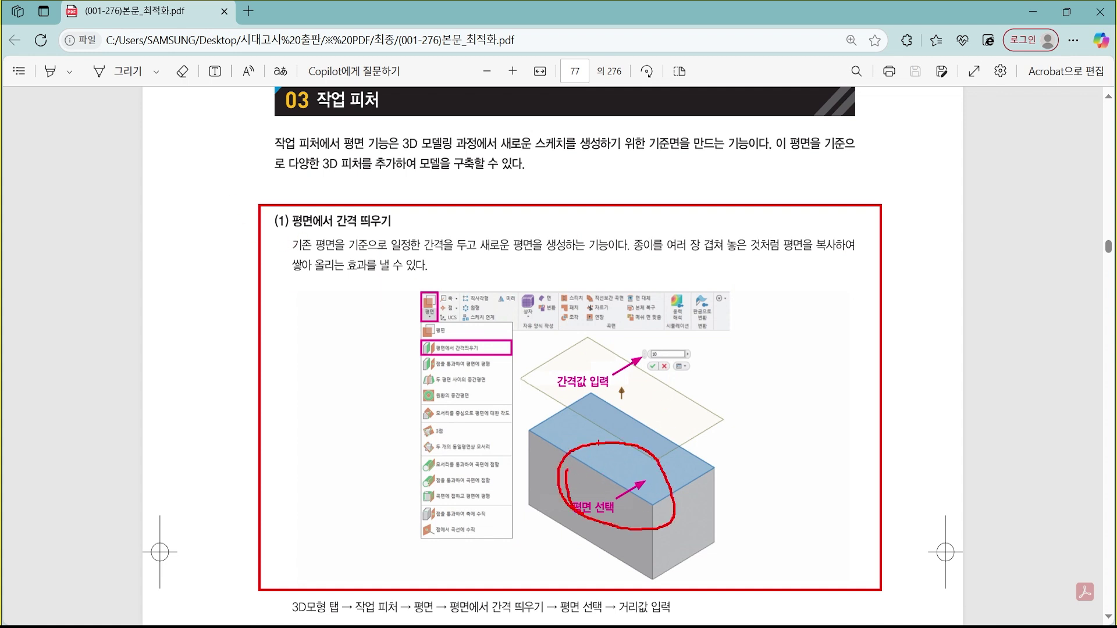
mouse_move(560, 415)
mouse_down()
mouse_move(627, 468)
mouse_move(671, 463)
mouse_up()
key(Escape)
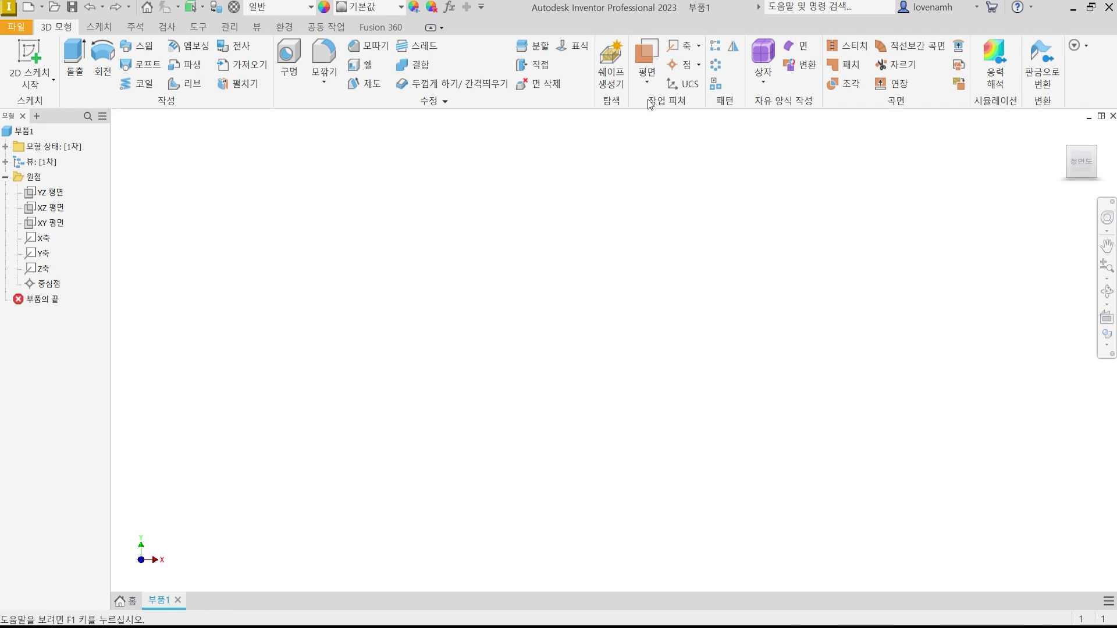
click(652, 81)
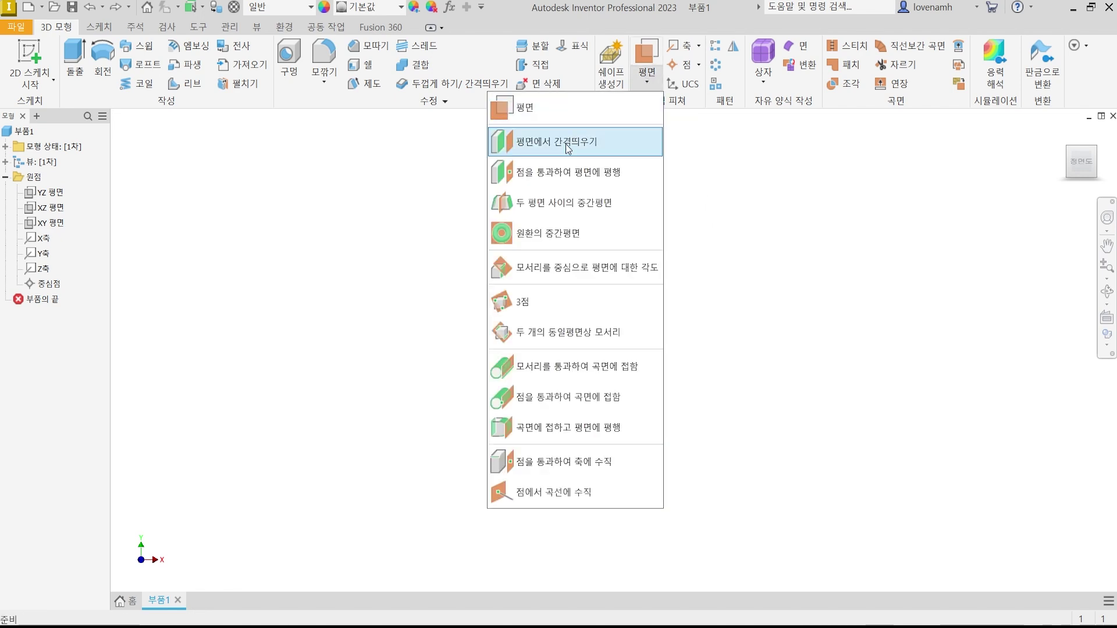
click(688, 203)
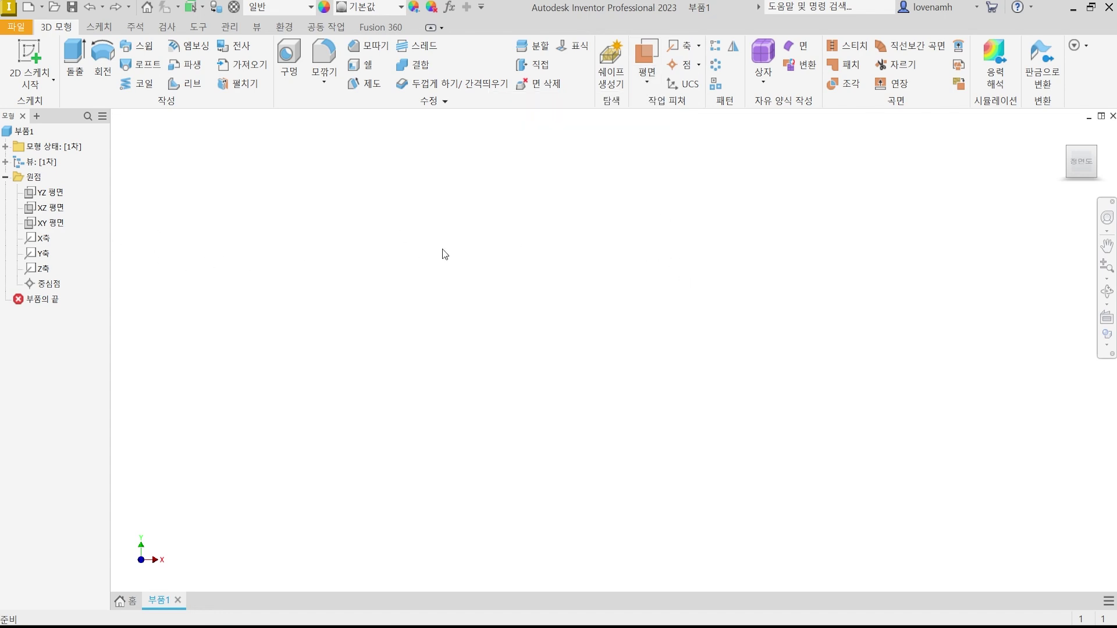
Sketch a 20 by 10 mm two-point centre rectangle on the XY plane, centred on the origin, and finish the sketch
click(29, 58)
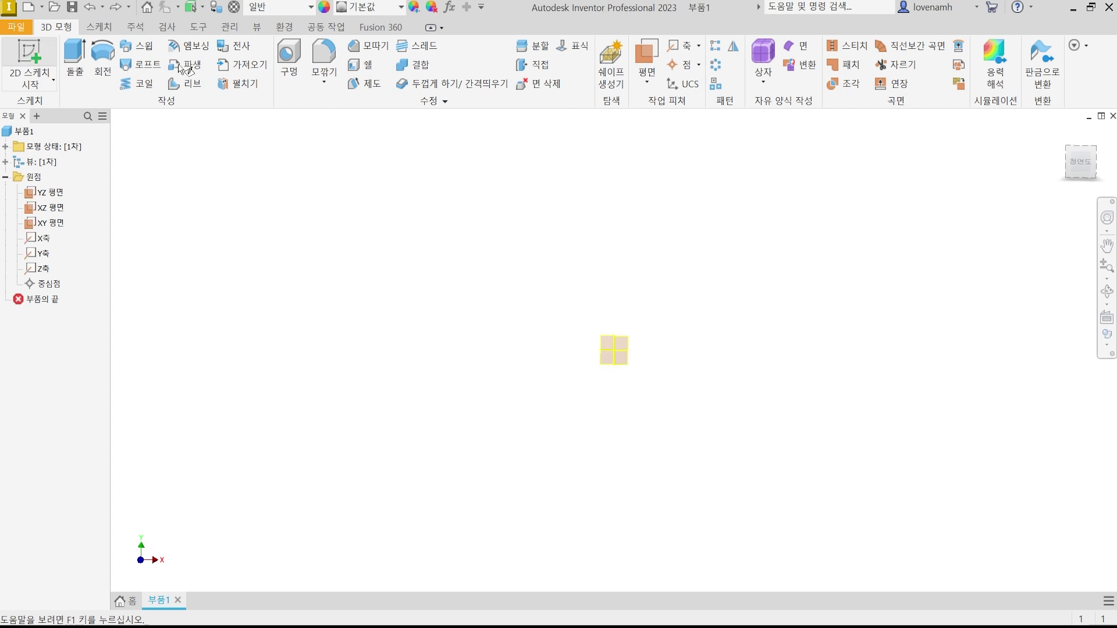
click(561, 218)
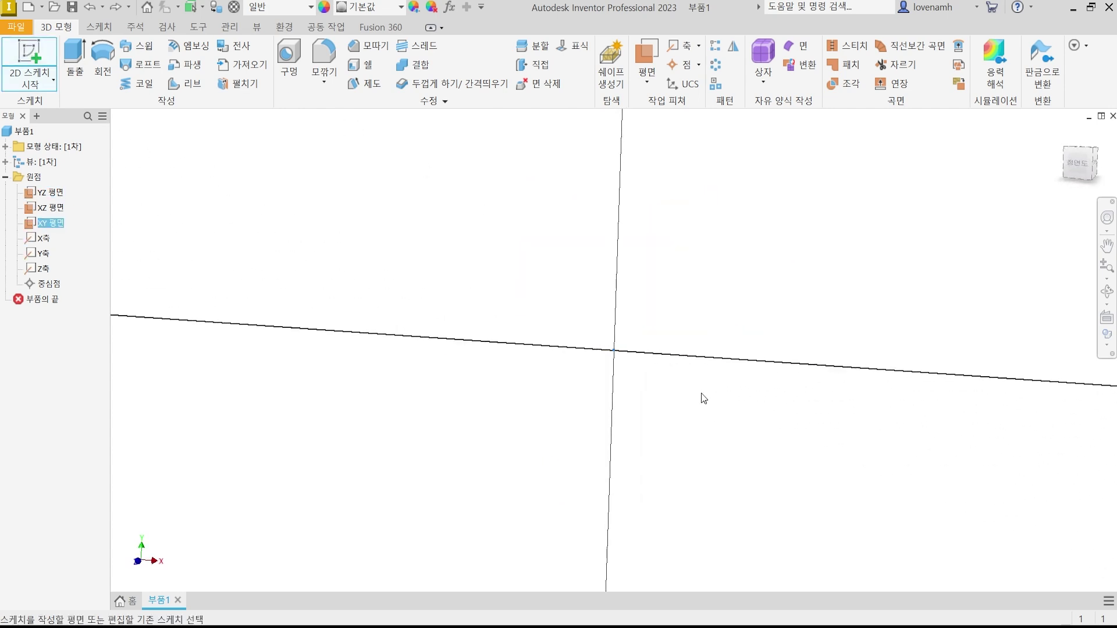
click(171, 81)
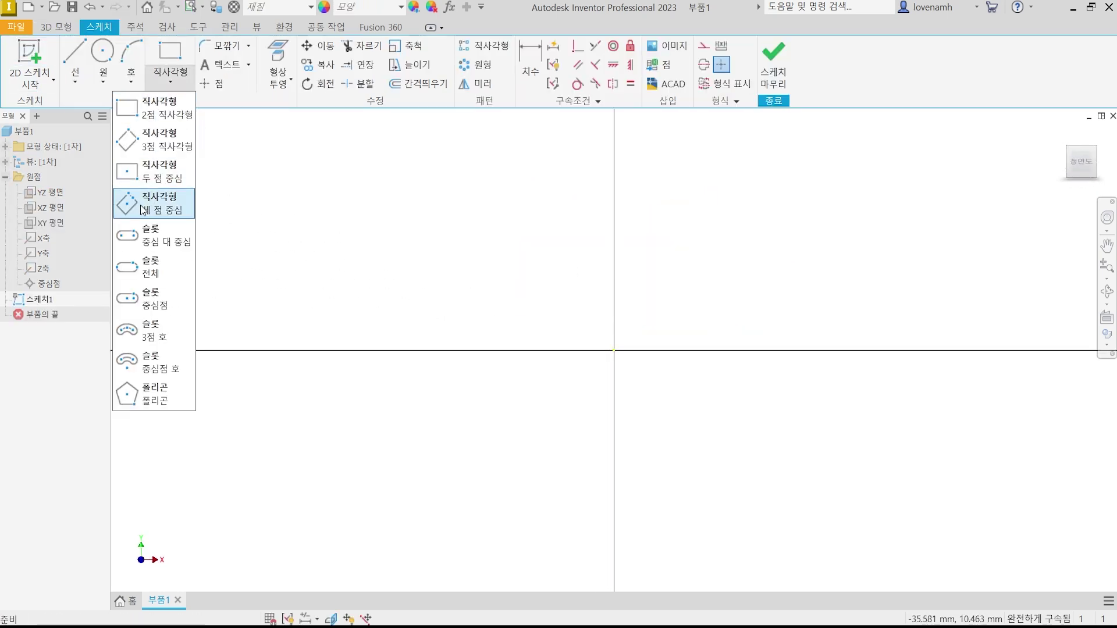
click(143, 181)
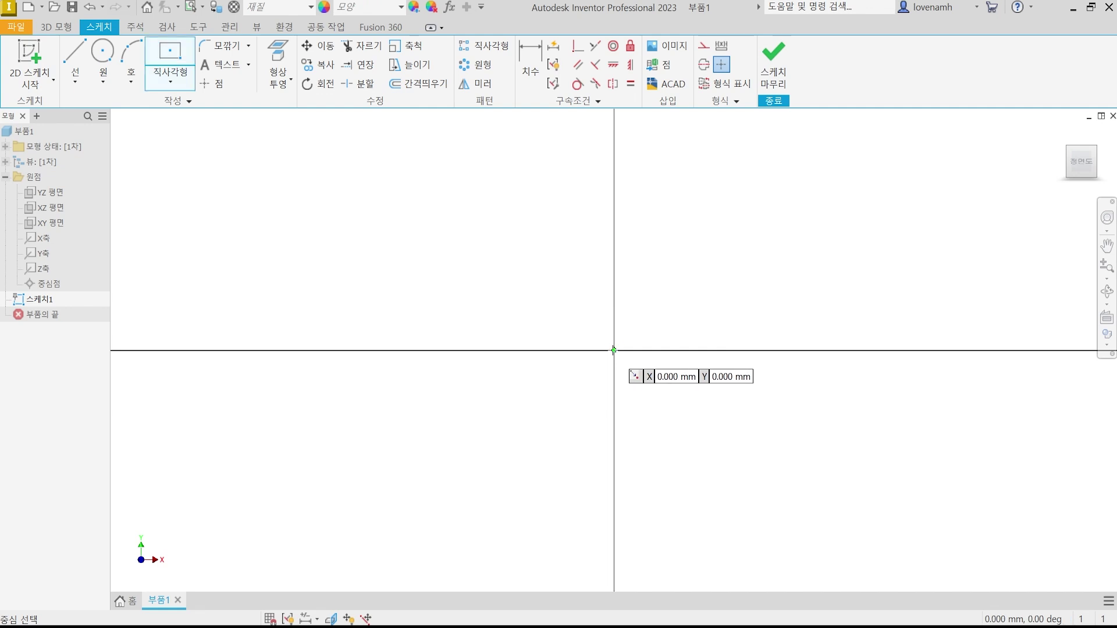
click(613, 351)
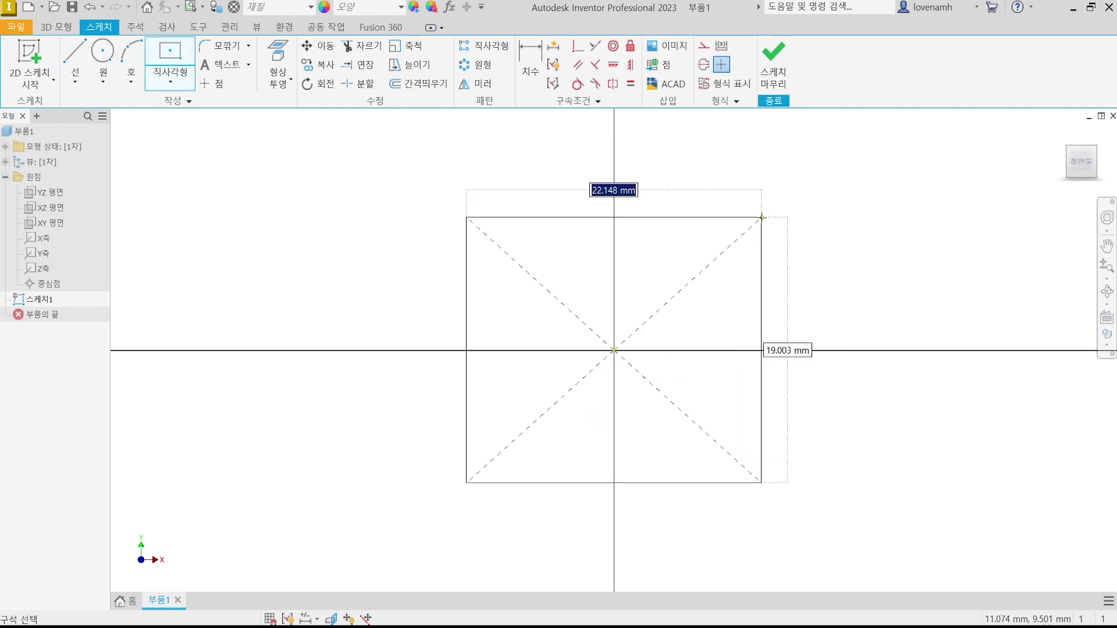
text(20)
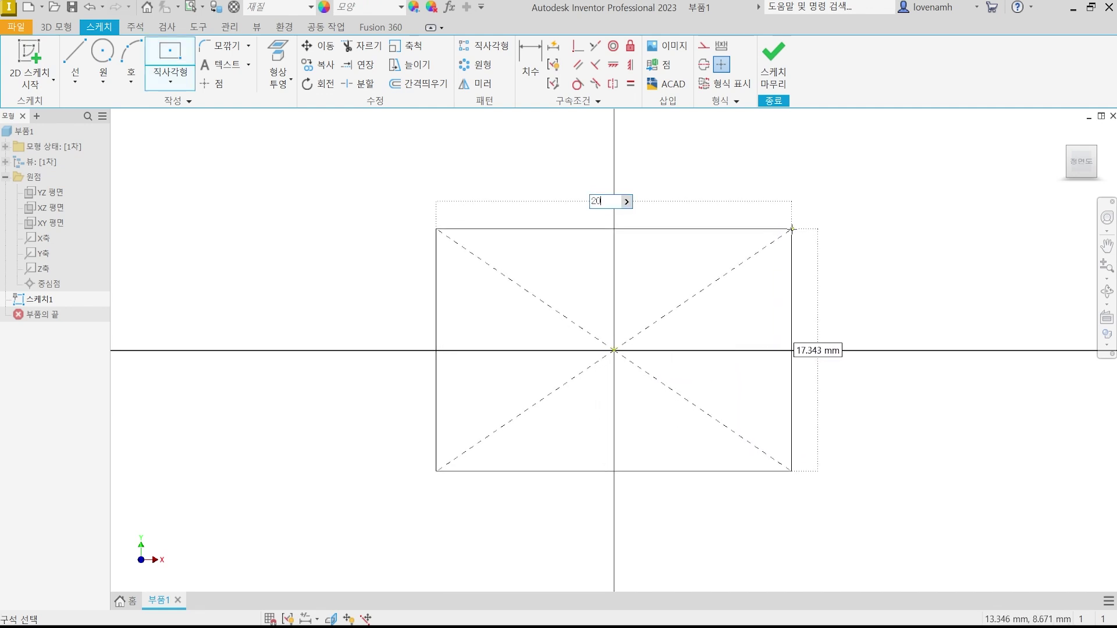
key(Tab)
text(10)
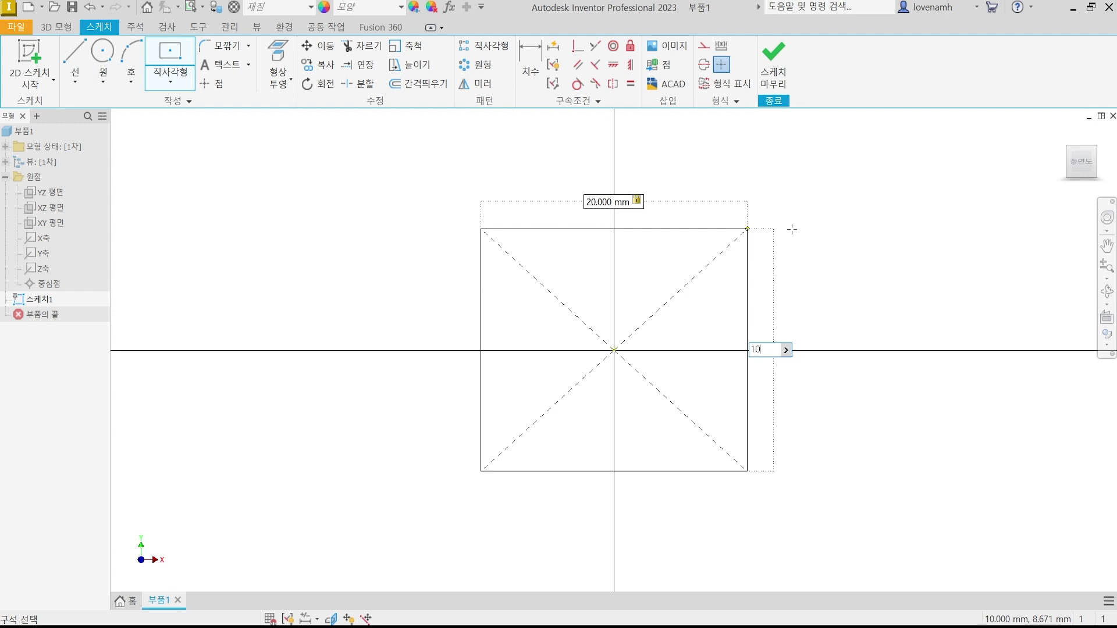
key(Return)
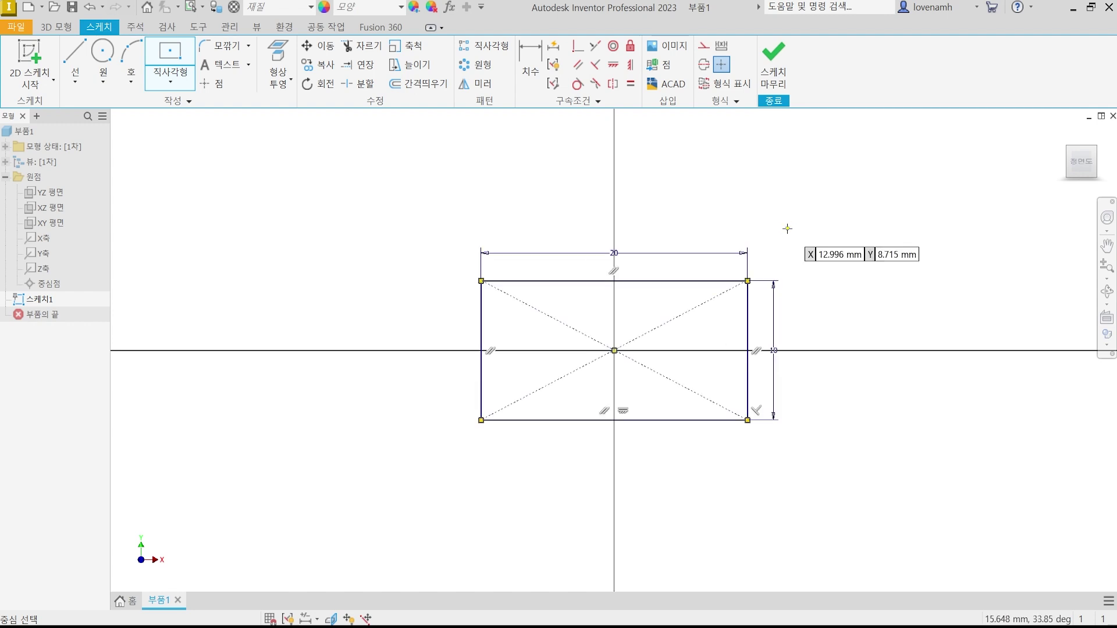
click(766, 58)
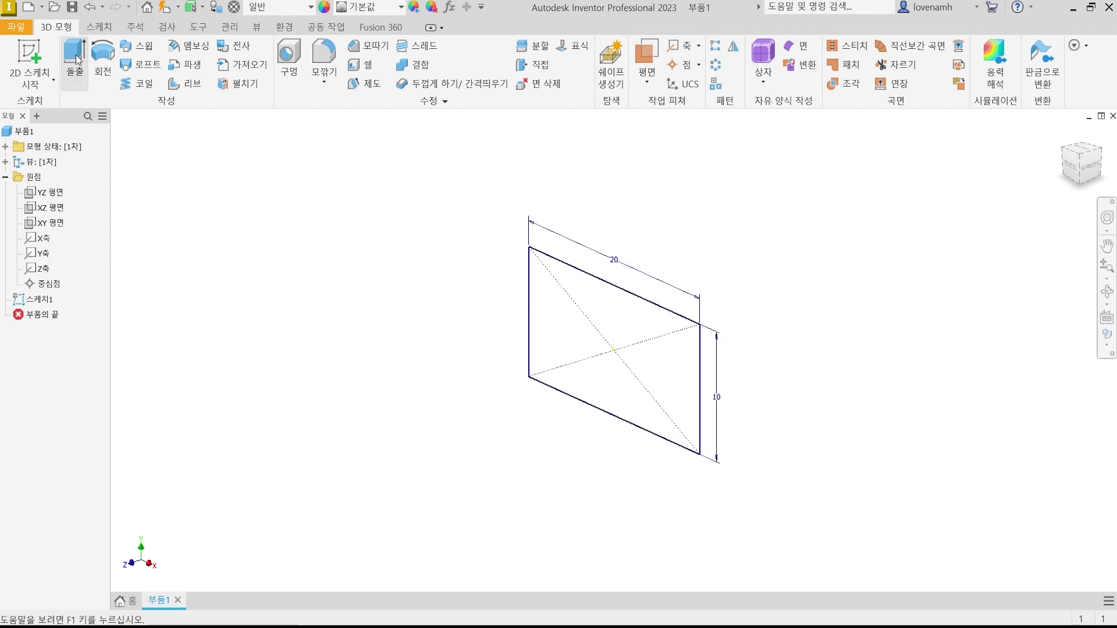
Extrude the rectangle profile 20 mm into a solid block
click(75, 60)
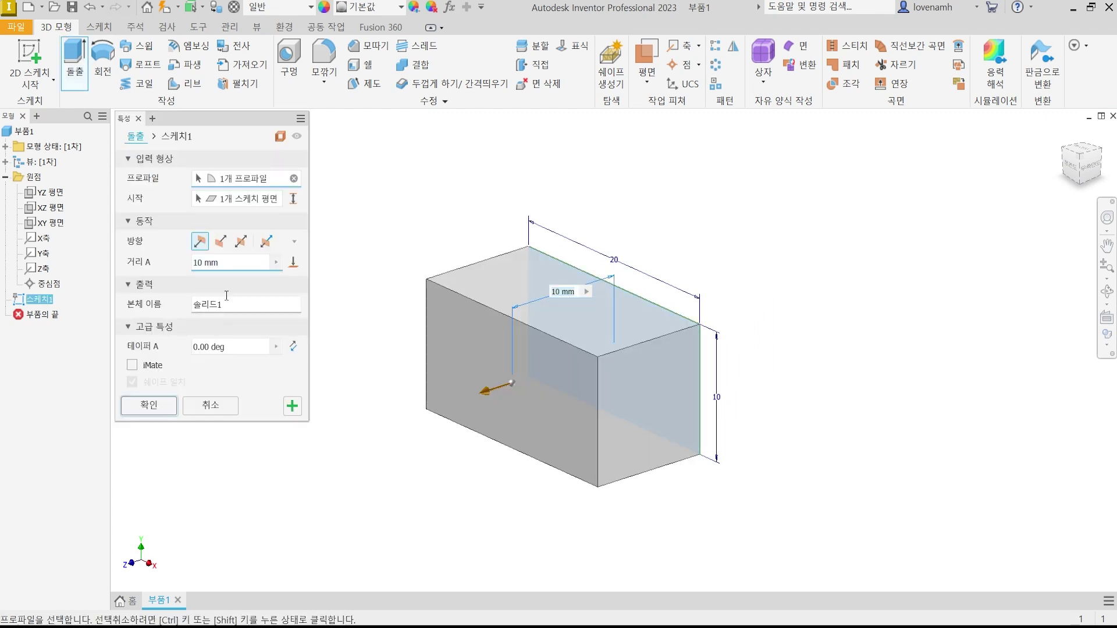
text(2)
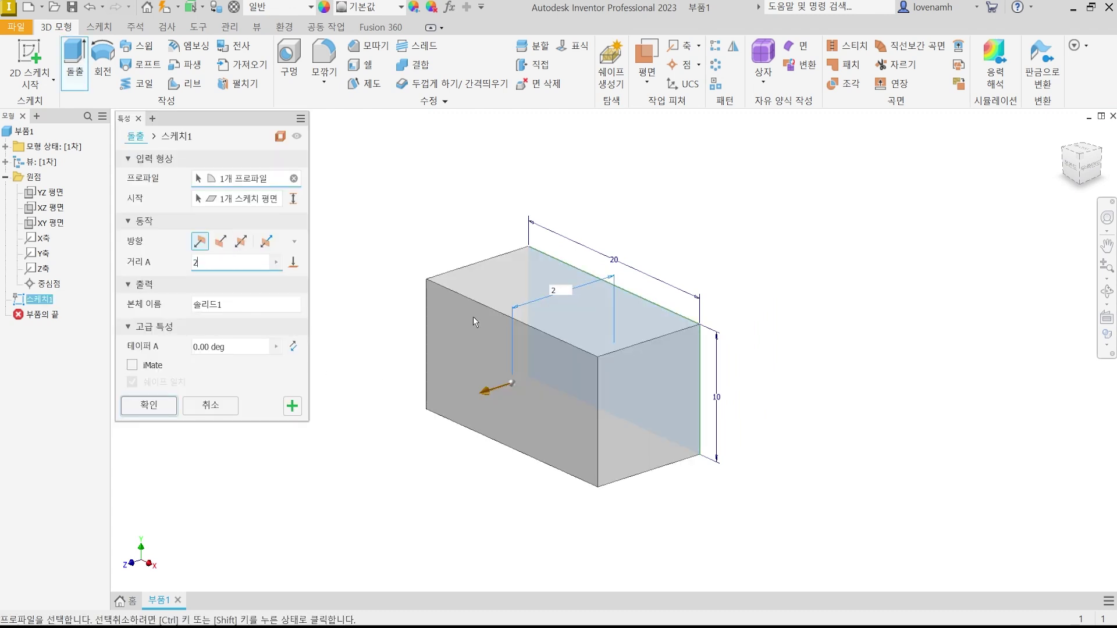
text(0)
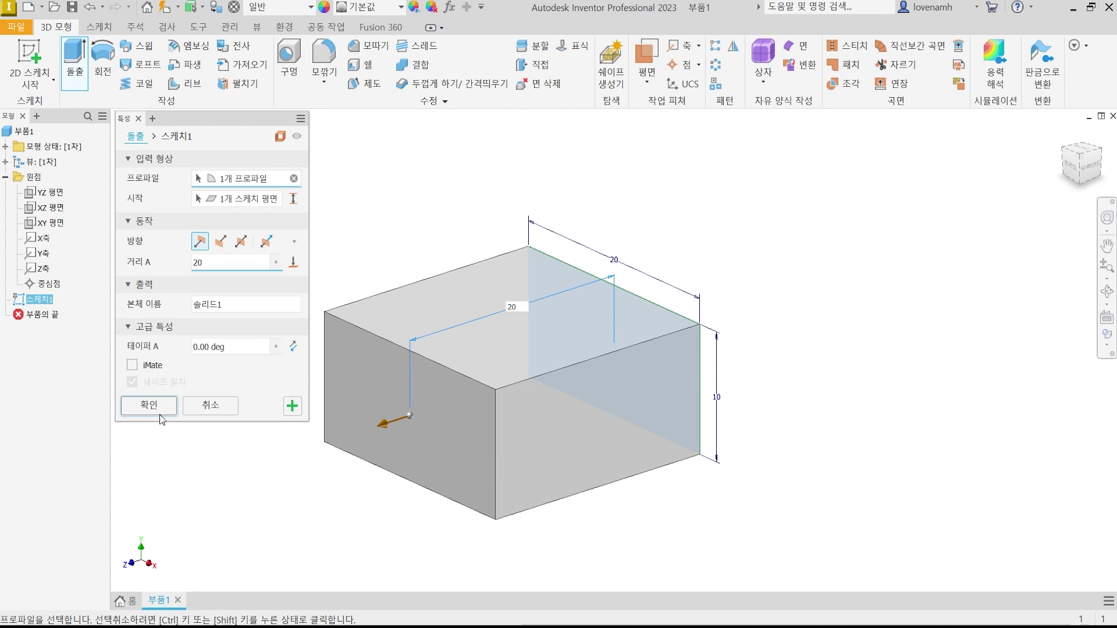
click(149, 405)
middle_drag(639, 483, 790, 431)
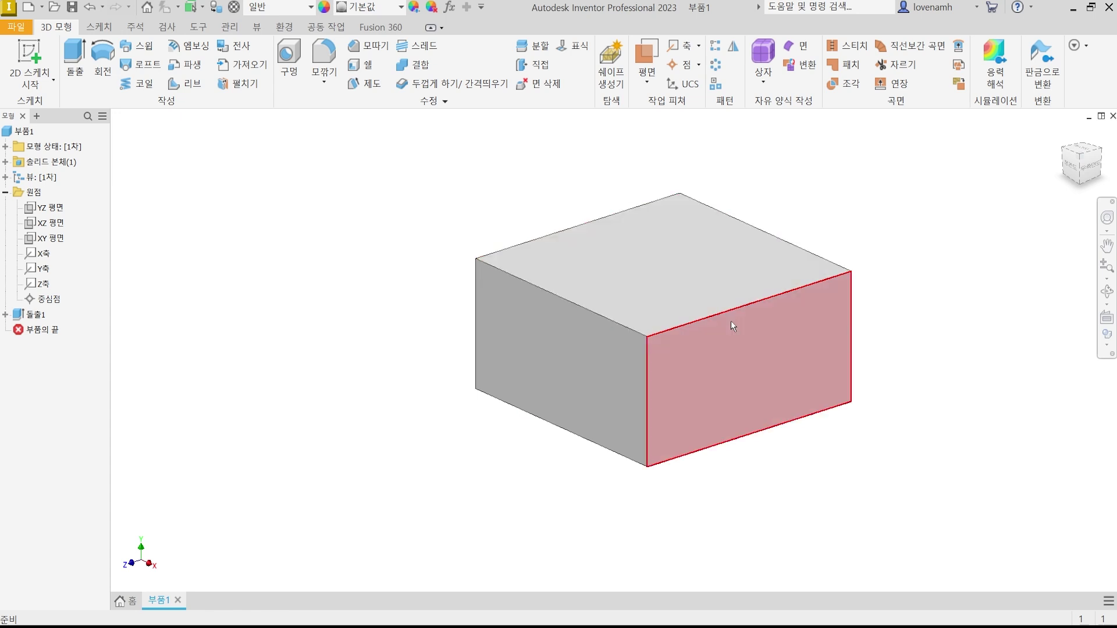
key(ctrl+2)
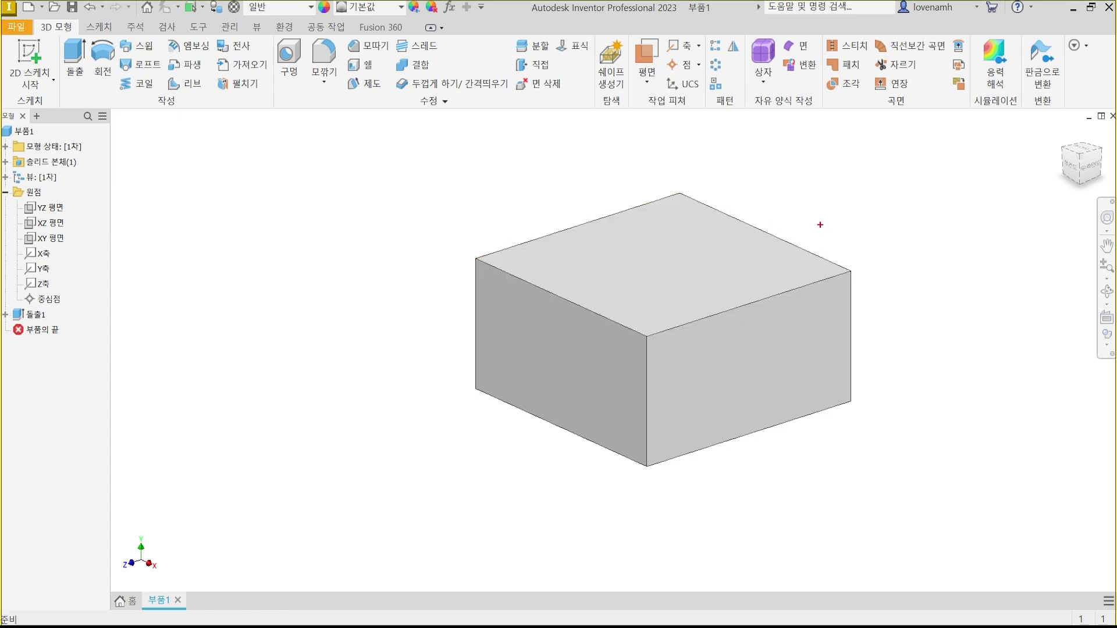
mouse_move(643, 284)
mouse_down()
mouse_move(657, 231)
mouse_move(623, 282)
mouse_move(615, 268)
mouse_move(633, 252)
mouse_move(634, 153)
mouse_move(638, 143)
mouse_move(652, 155)
mouse_up()
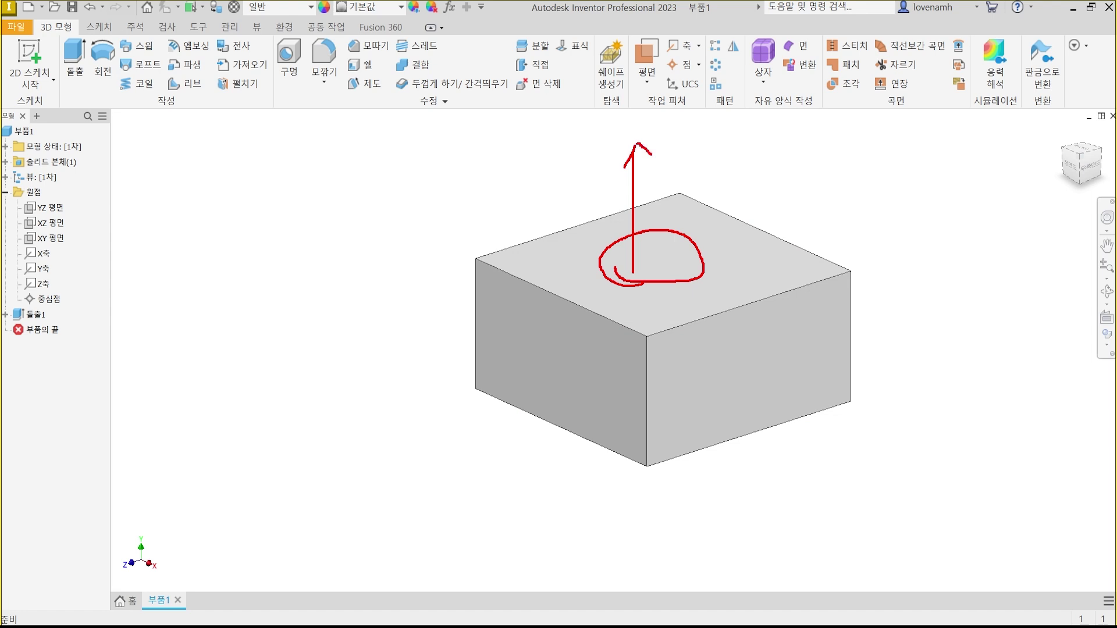
drag(731, 150, 742, 183)
drag(753, 165, 763, 166)
mouse_move(772, 179)
mouse_down()
mouse_move(768, 200)
mouse_move(829, 184)
mouse_up()
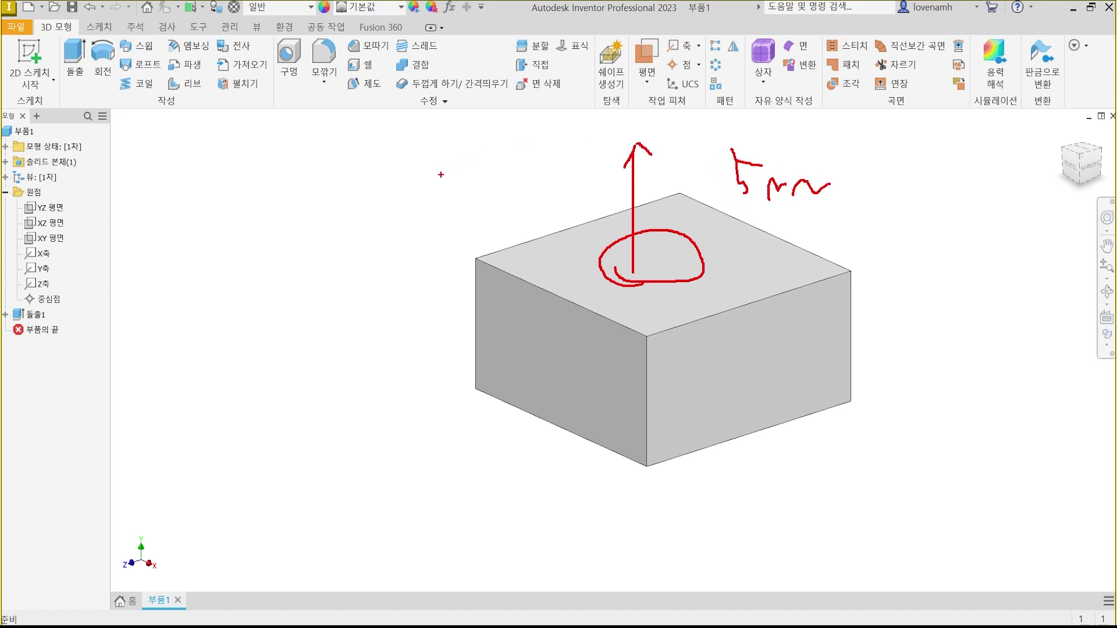
mouse_move(441, 174)
mouse_down()
mouse_move(657, 280)
mouse_move(838, 206)
mouse_move(666, 96)
mouse_move(466, 168)
mouse_up()
mouse_move(635, 167)
mouse_down()
mouse_move(691, 153)
mouse_move(734, 181)
mouse_up()
key(Escape)
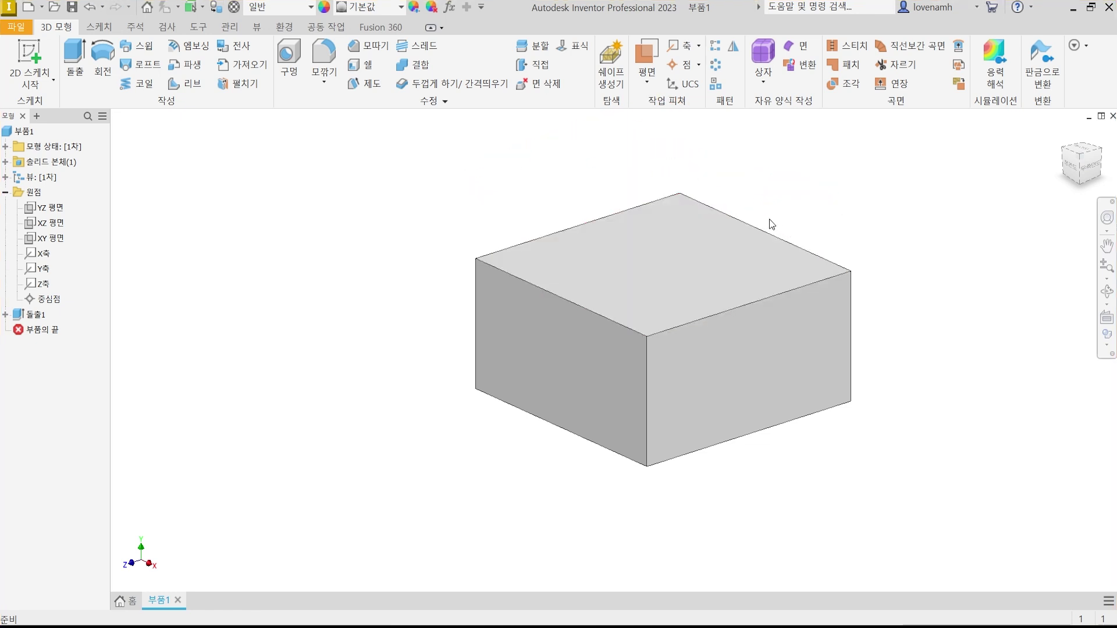
click(1086, 167)
click(1071, 146)
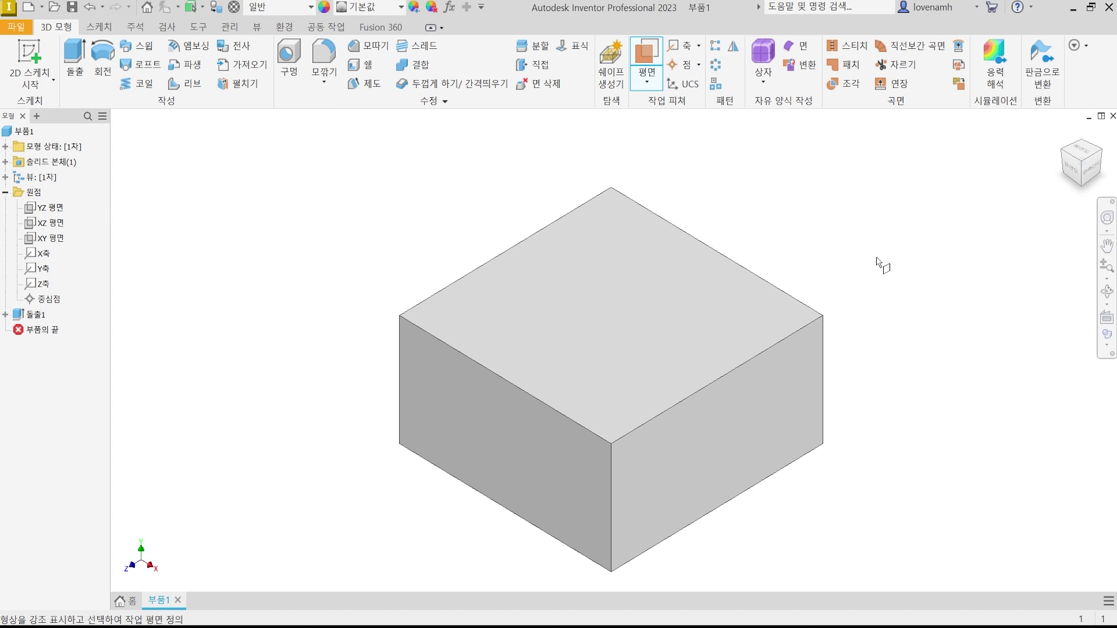
click(648, 83)
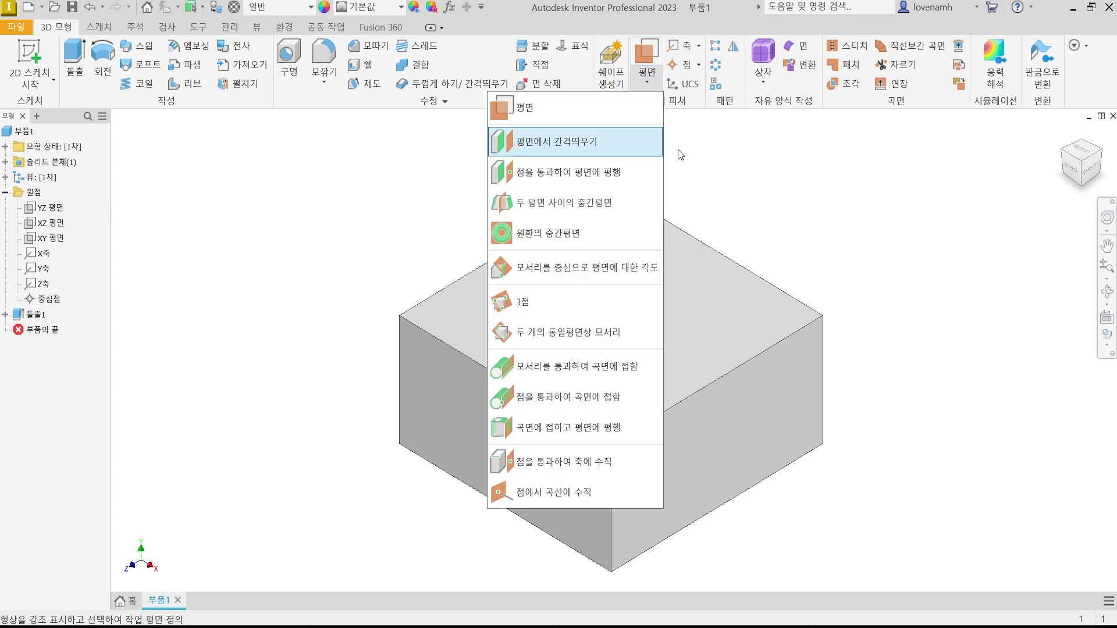
click(769, 167)
click(649, 51)
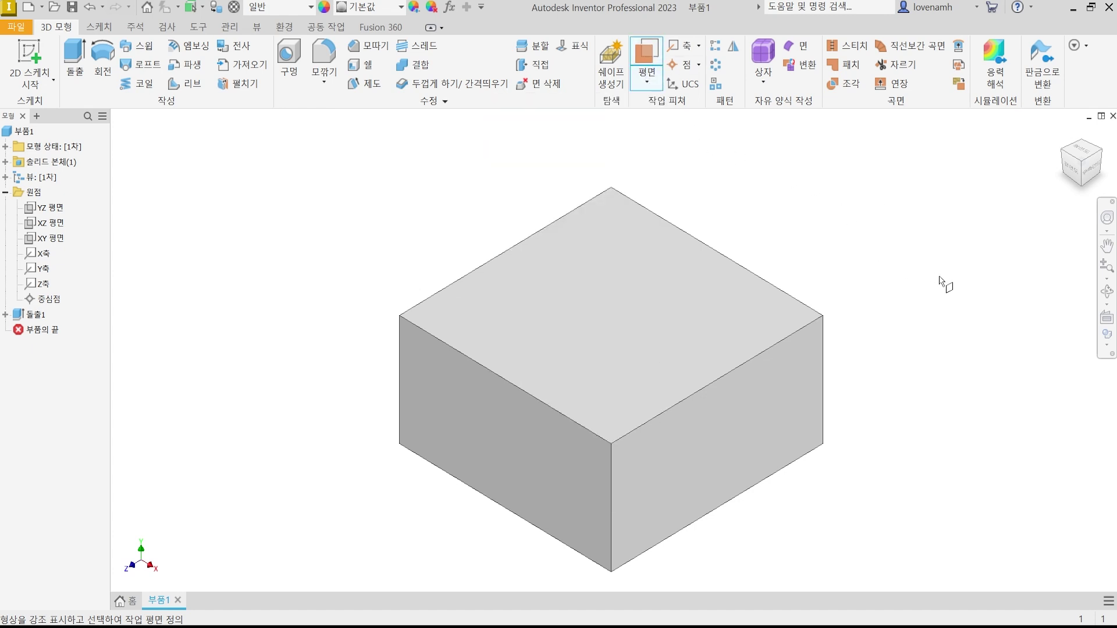
click(576, 314)
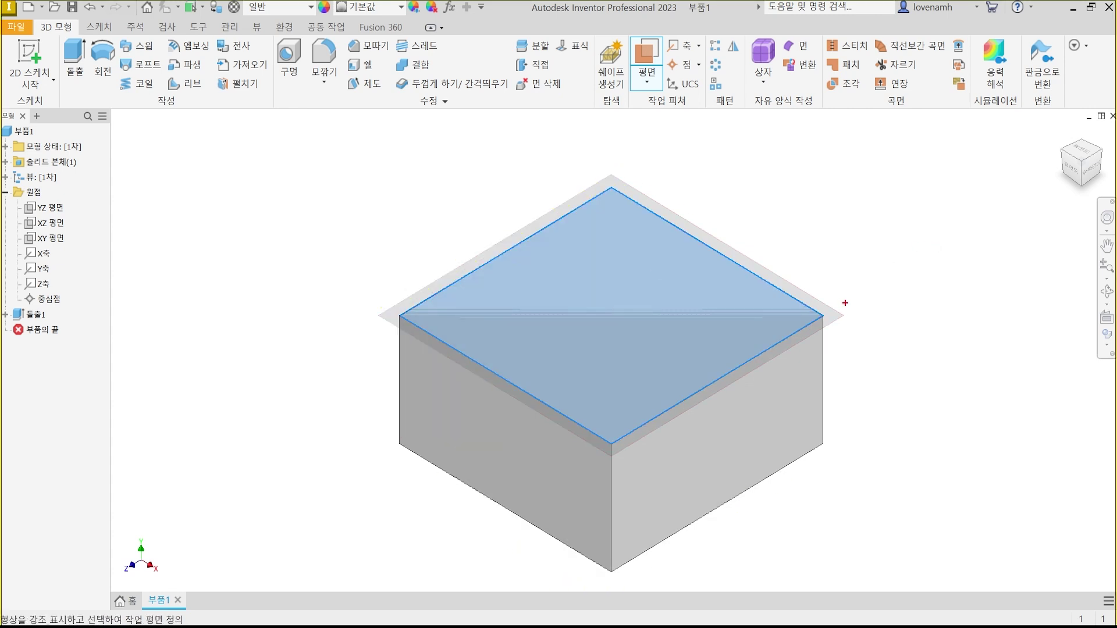
drag(869, 211, 795, 277)
mouse_move(844, 314)
mouse_down()
mouse_move(613, 173)
mouse_move(362, 312)
mouse_move(615, 461)
mouse_move(842, 316)
mouse_up()
key(Escape)
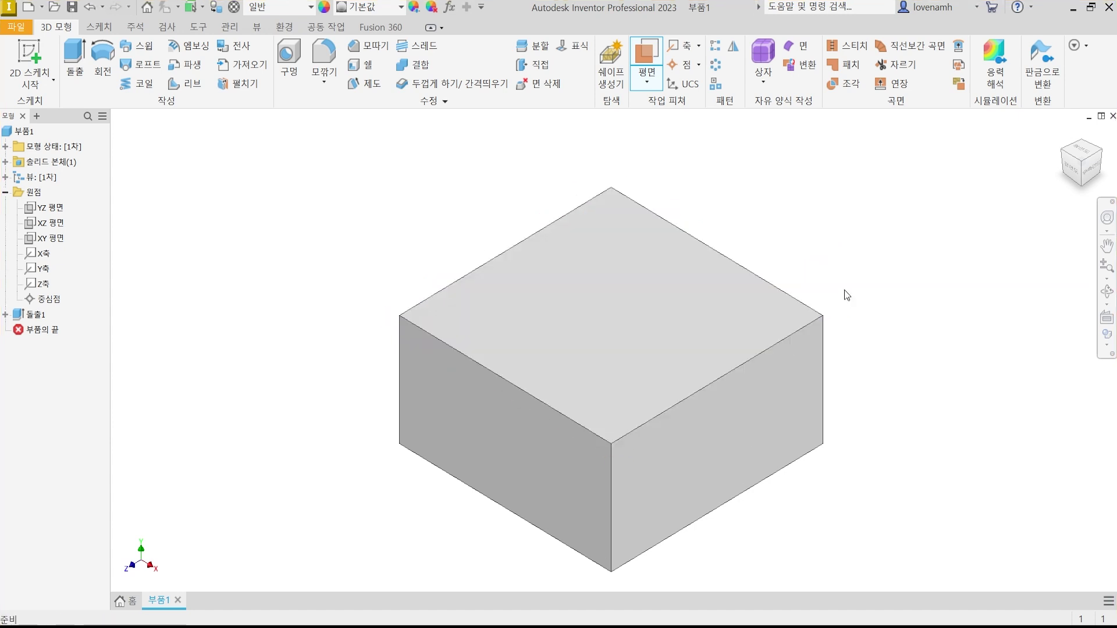
Create a work plane offset 5 mm above the block's top face
click(646, 51)
click(692, 295)
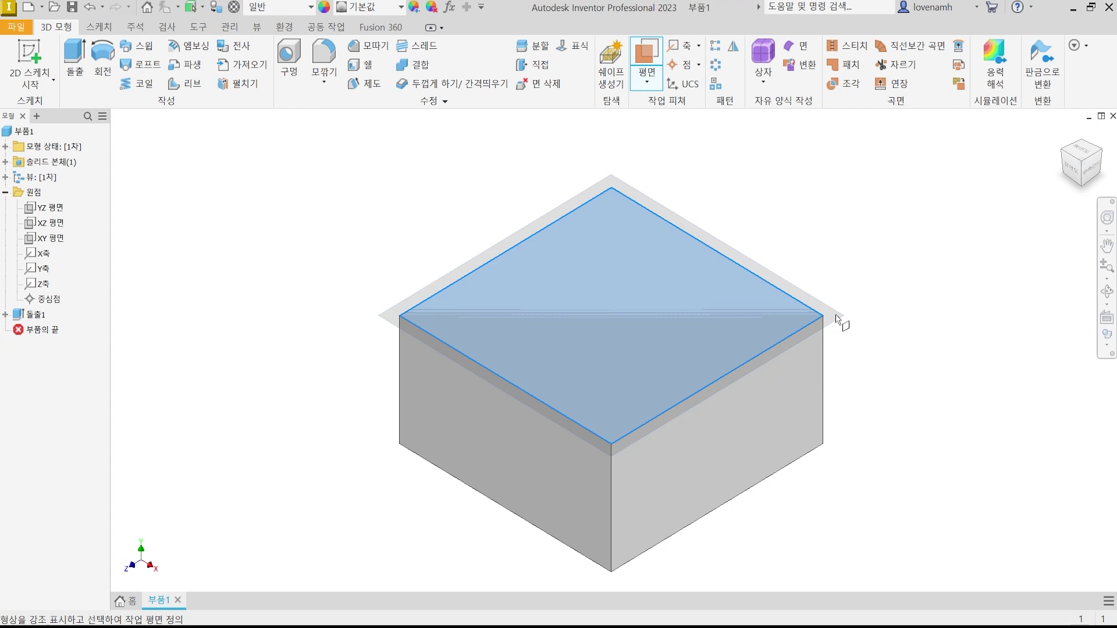
drag(838, 319, 829, 291)
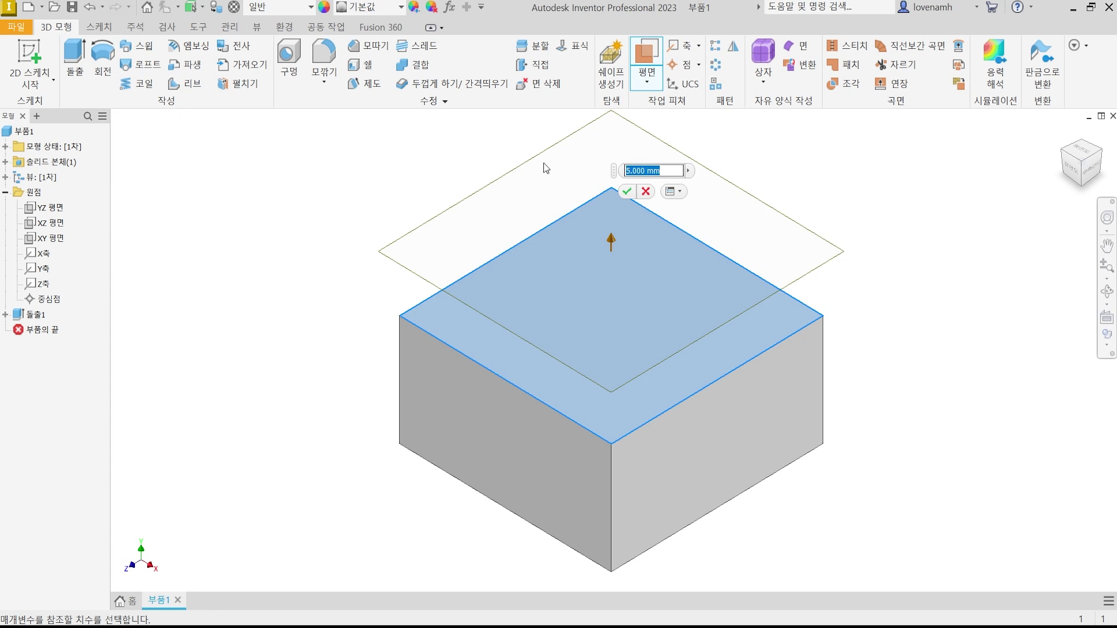
text(5)
click(630, 193)
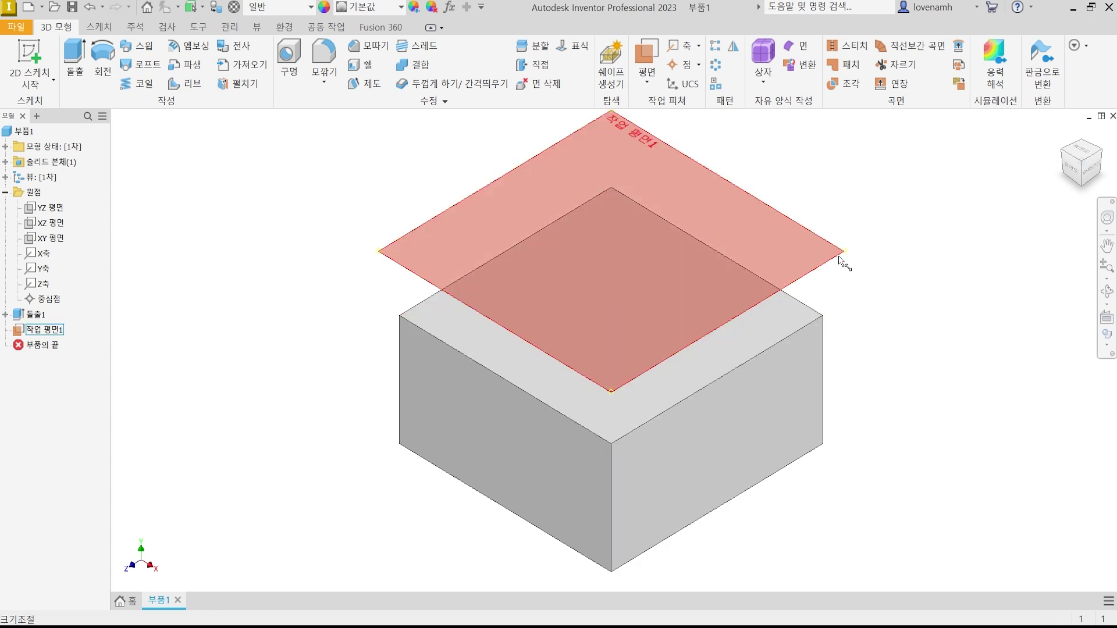
Sketch a 10 mm diameter circle on the offset work plane, centred over the block, and finish the sketch
click(842, 263)
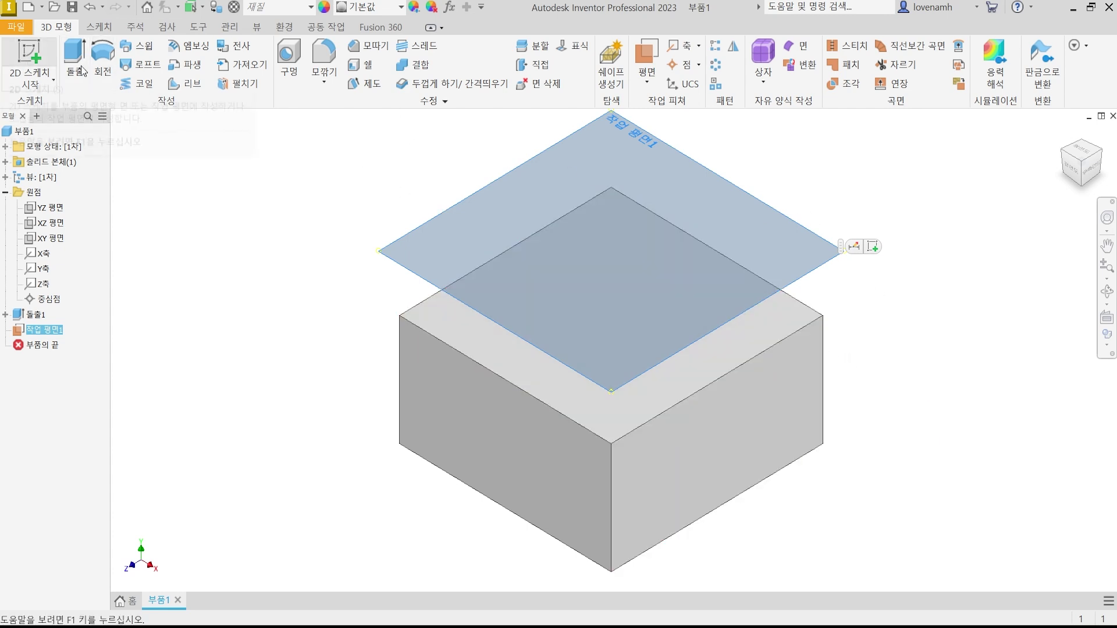
click(1036, 181)
click(755, 191)
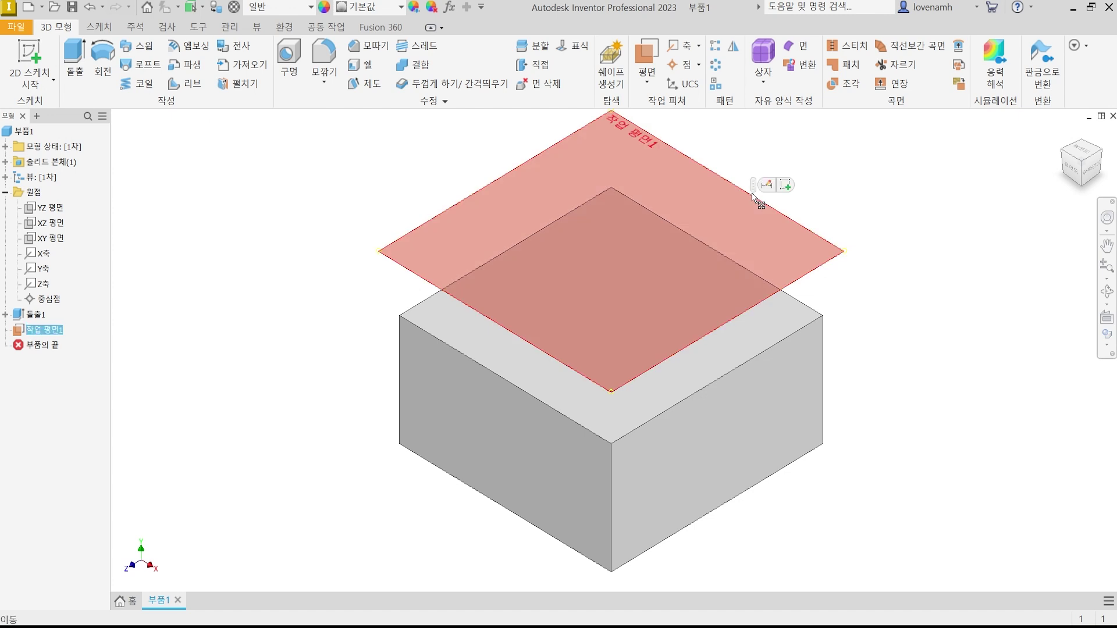
key(s)
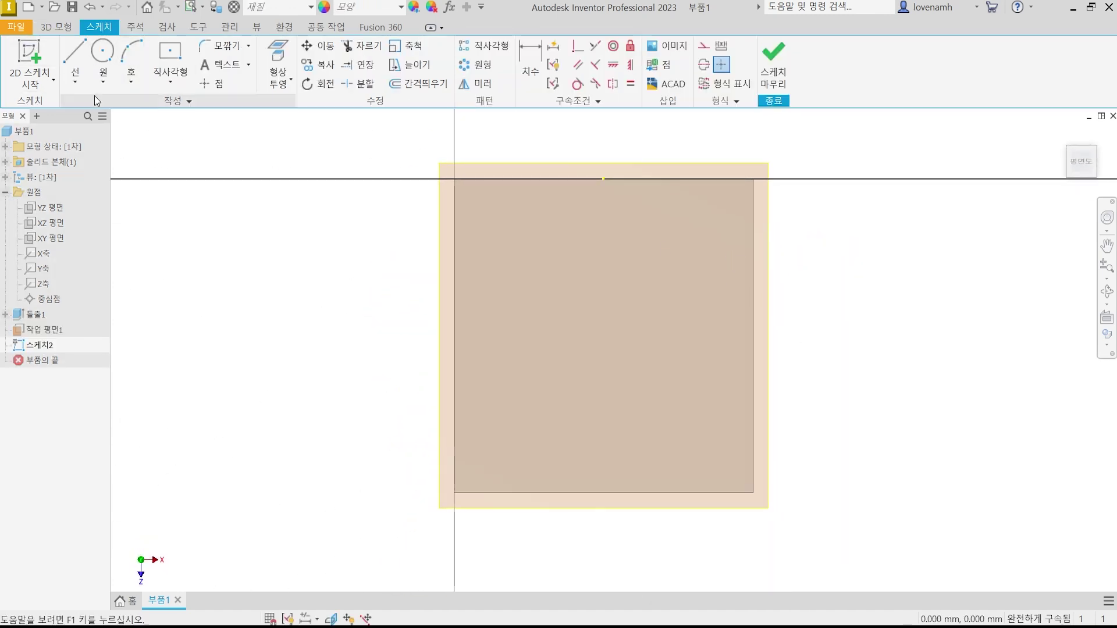
click(103, 52)
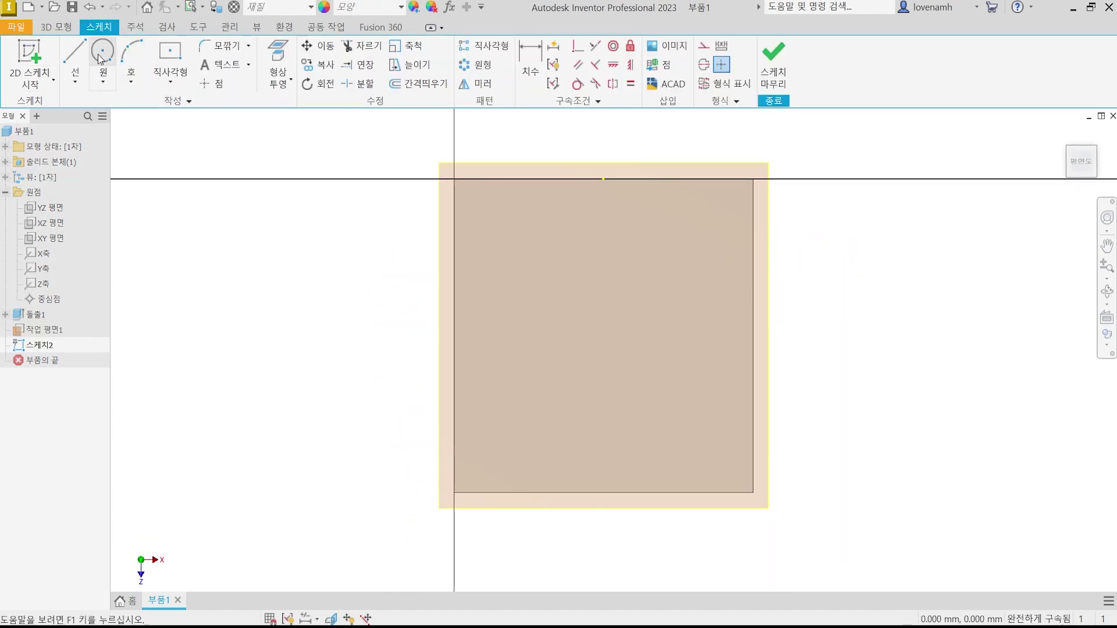
click(603, 334)
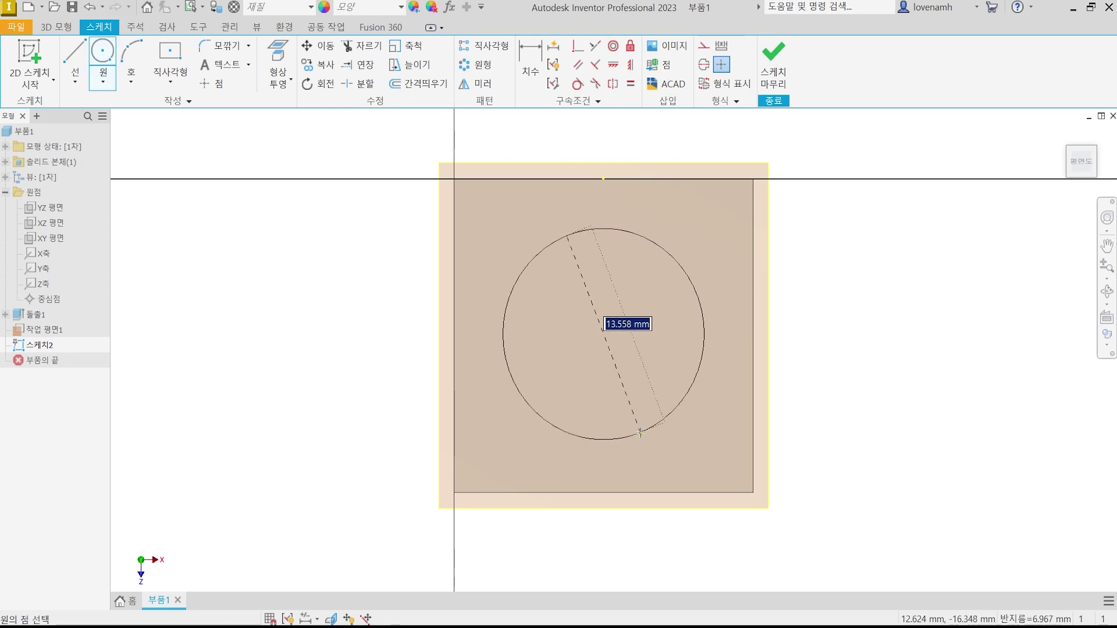
text(10)
key(Tab)
key(Return)
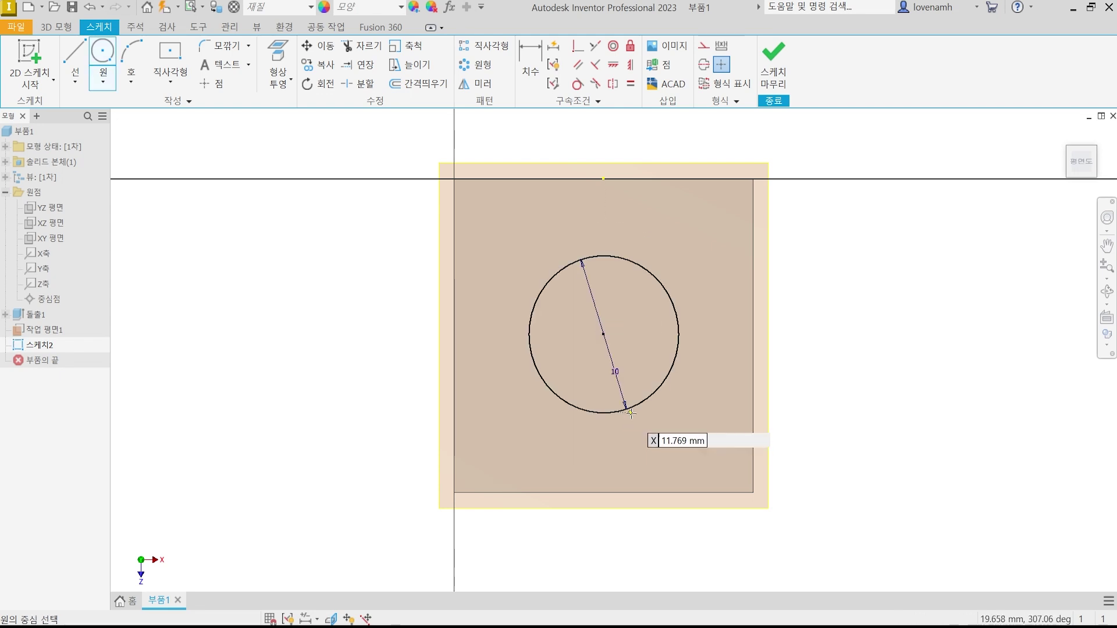
click(773, 64)
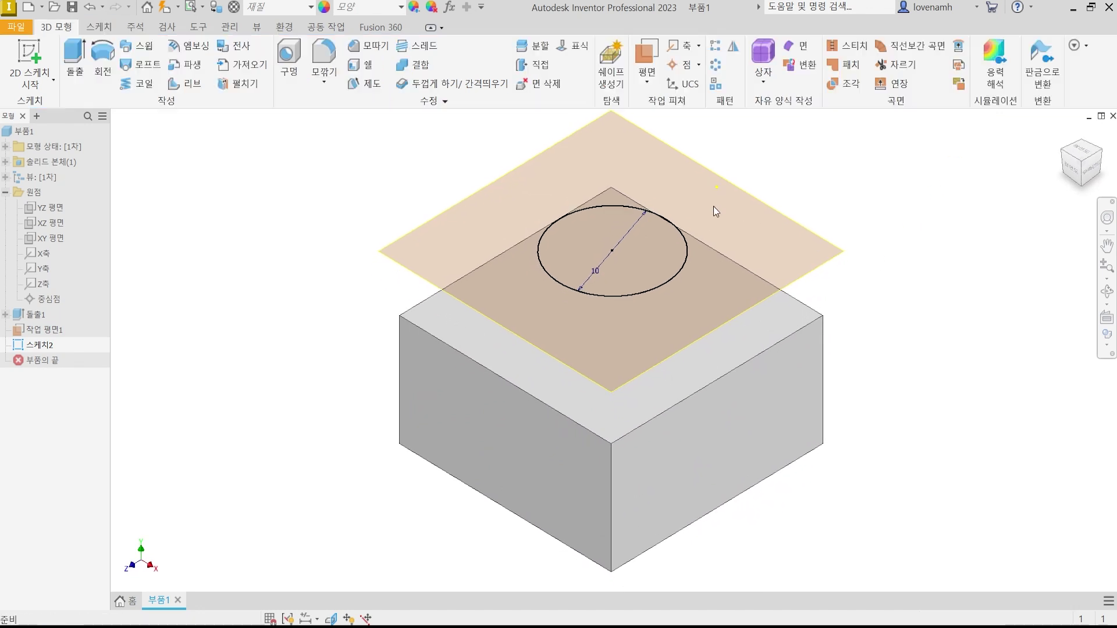
Extrude the circle down to the block with the To Next extent, joined to the solid
click(72, 60)
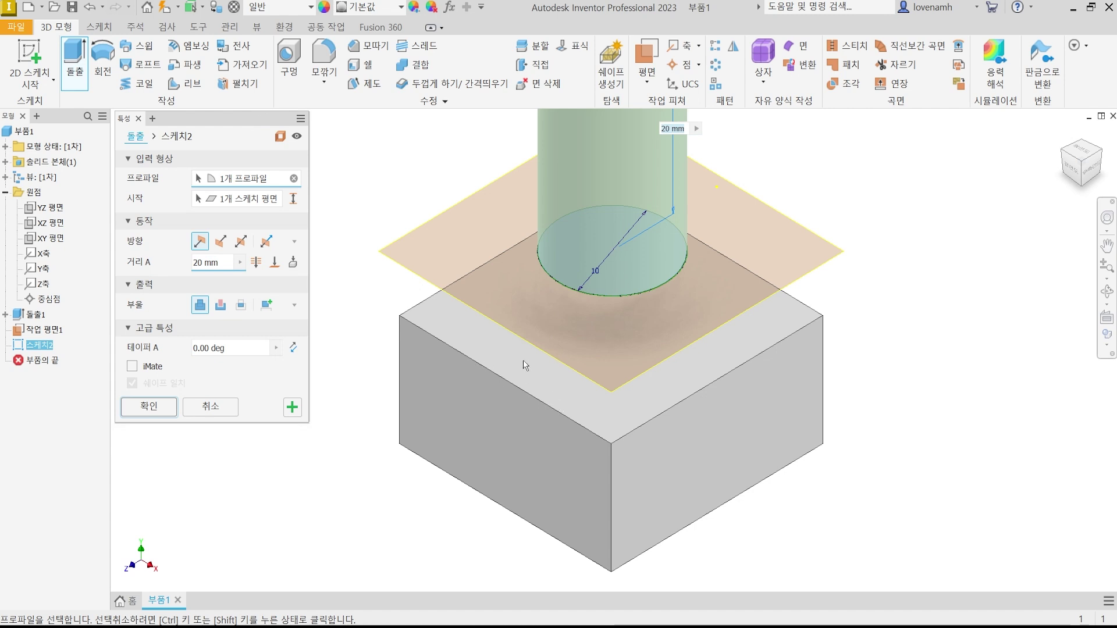
click(295, 262)
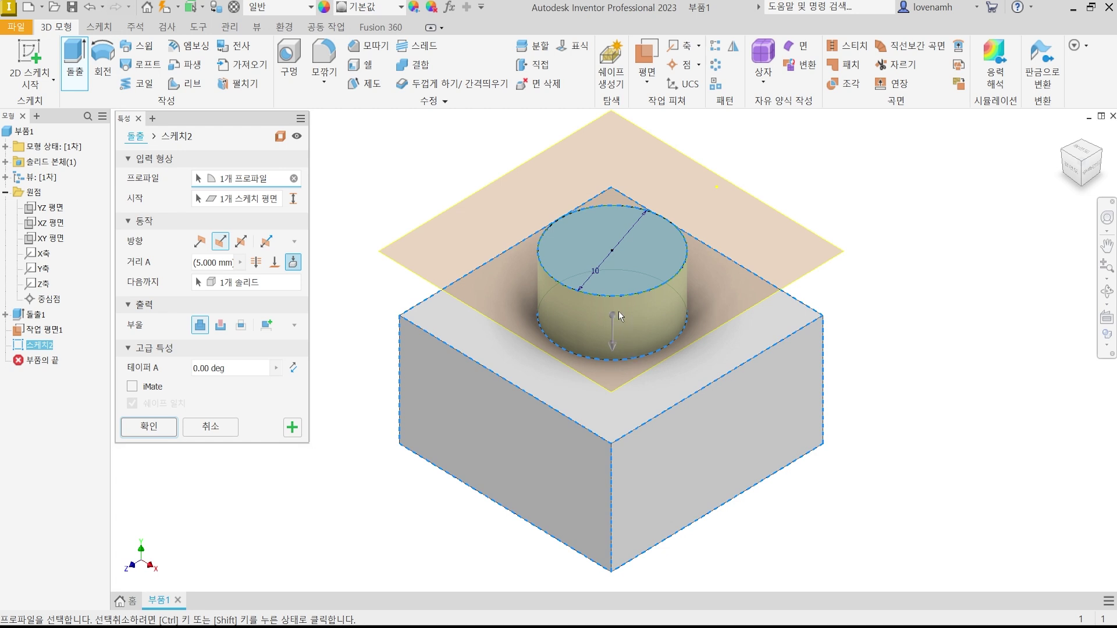
click(149, 428)
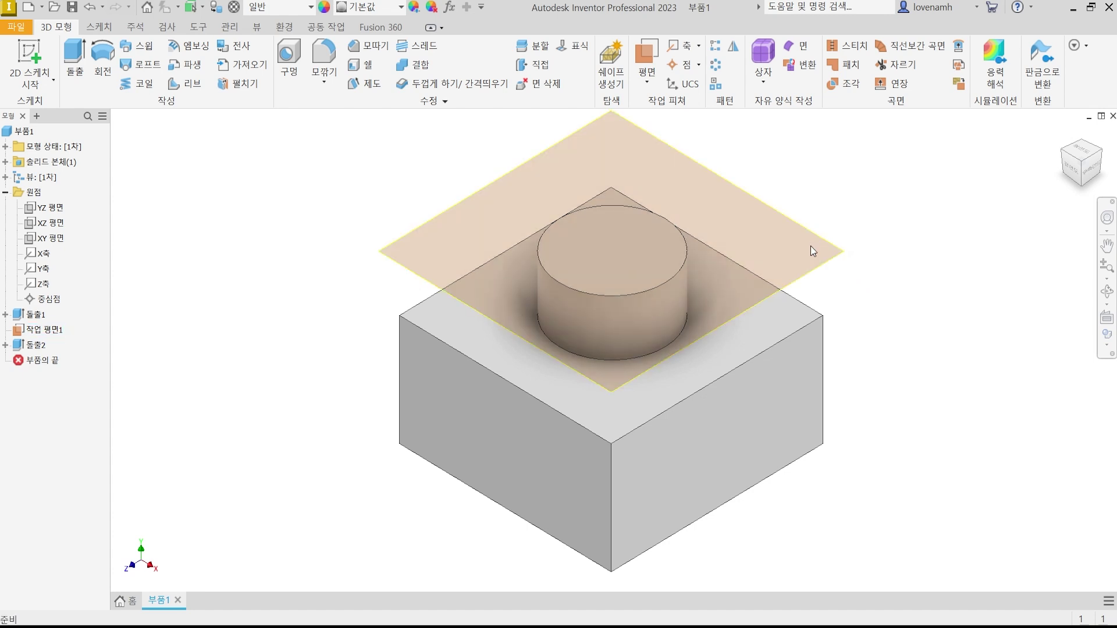
Switch to the PDF textbook in the browser and read the section on work planes parallel to a plane through a point
middle_drag(893, 298, 877, 316)
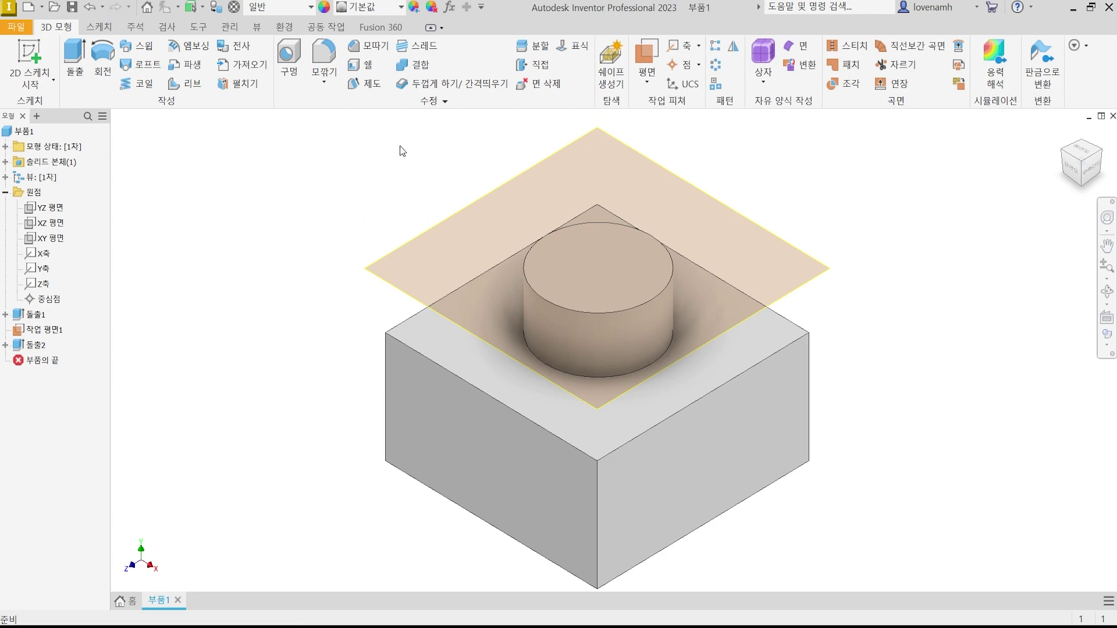
key(alt+Tab)
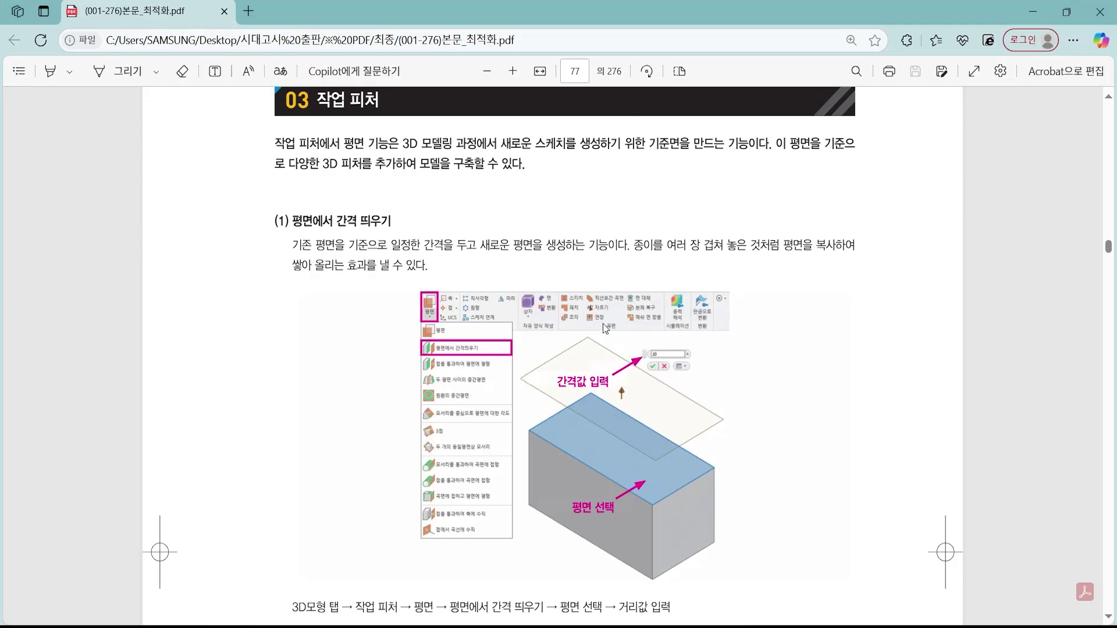
scroll(604, 324, down, 5)
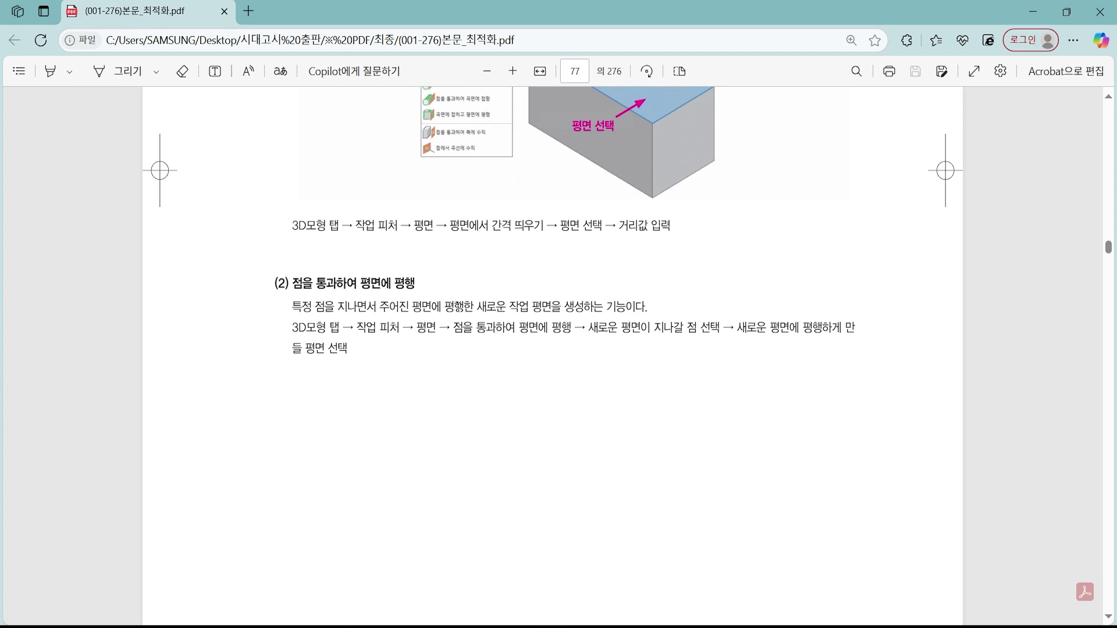
scroll(487, 349, up, 1)
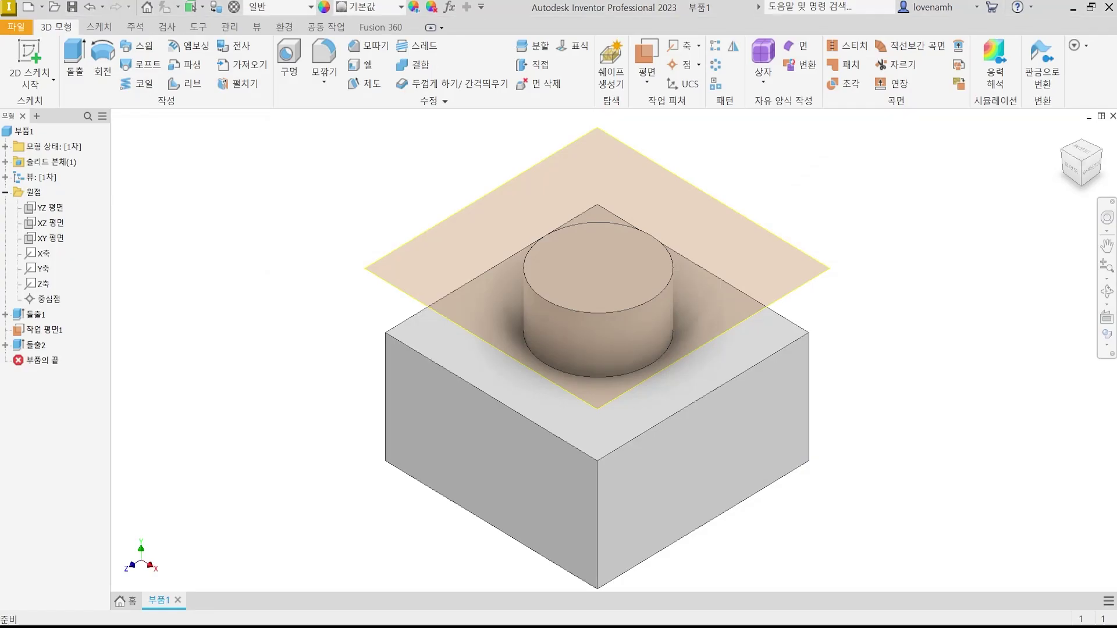
click(656, 85)
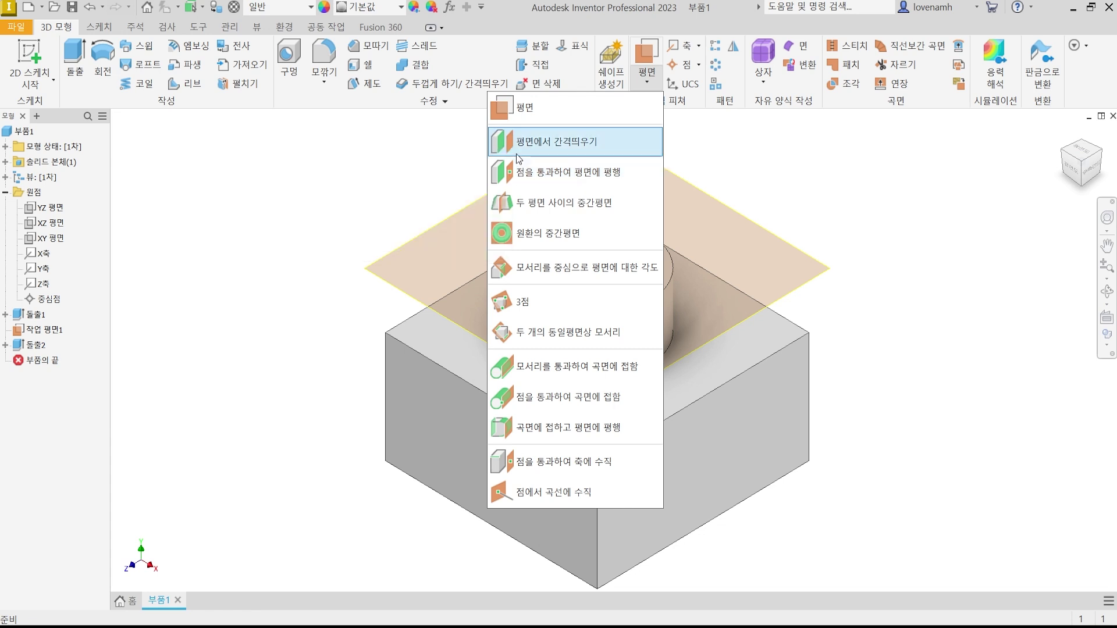
click(892, 278)
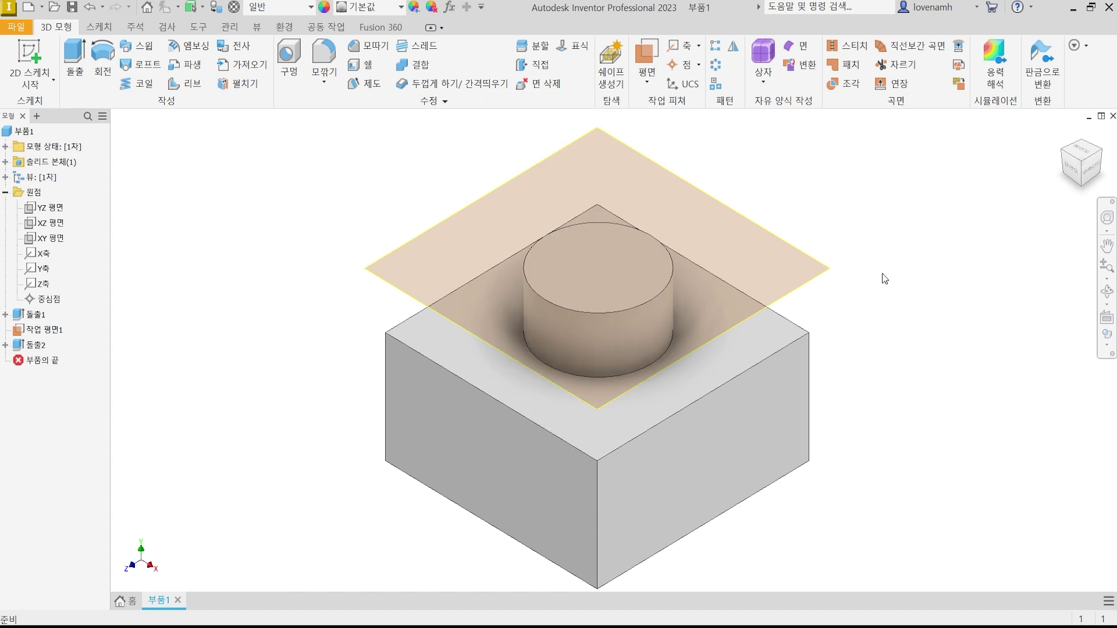
Create a work plane offset 10 mm outward from the block's side face on the +X side
middle_drag(843, 411, 798, 299)
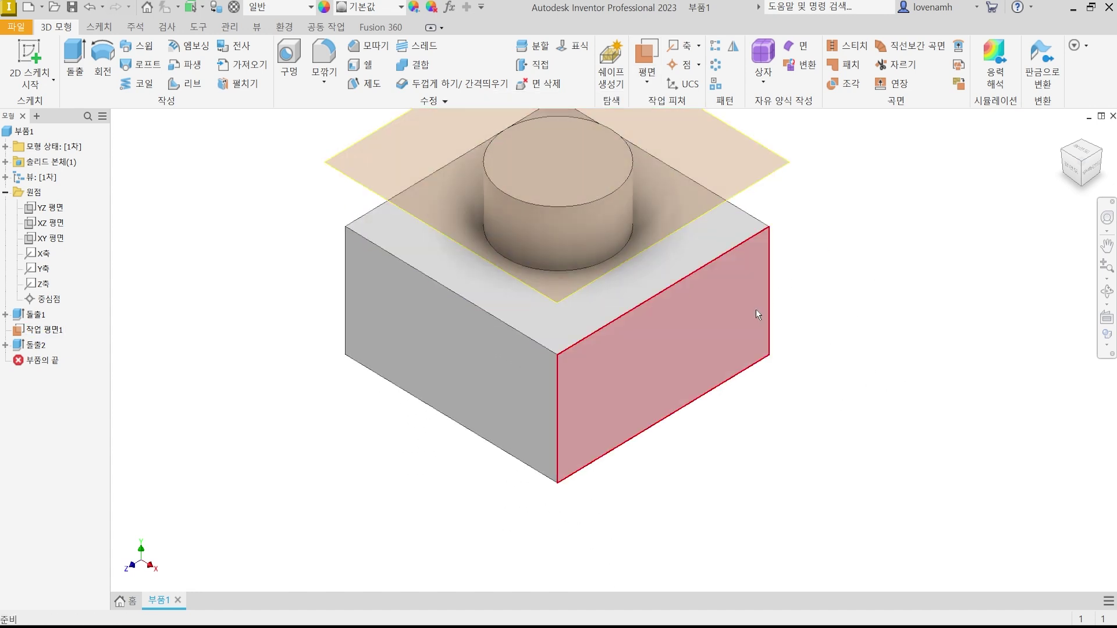
click(756, 309)
key(])
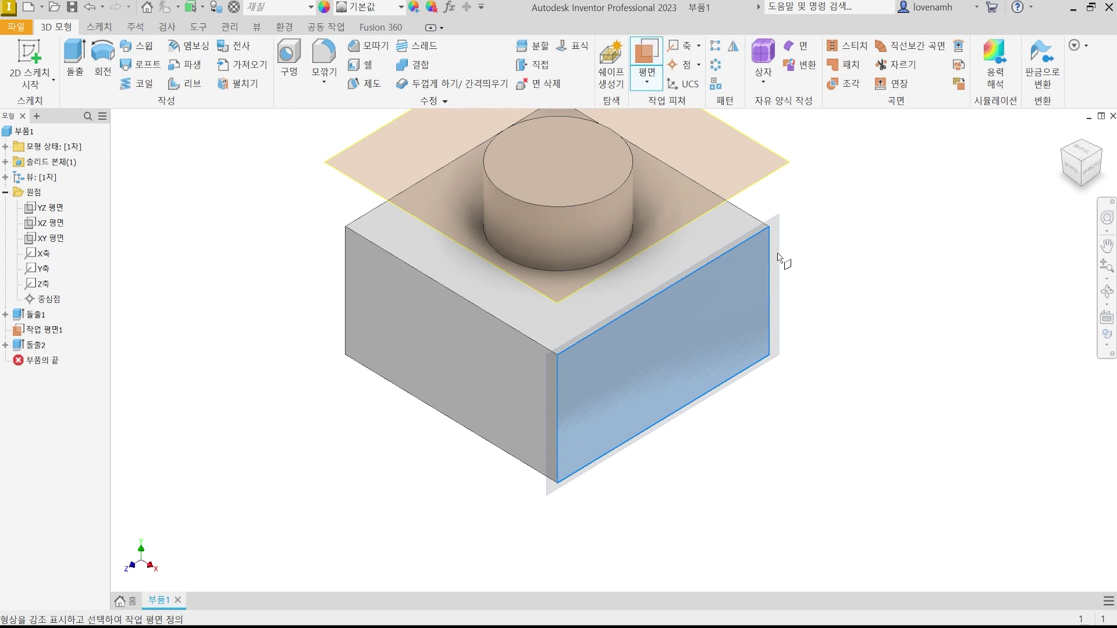
drag(780, 253, 892, 337)
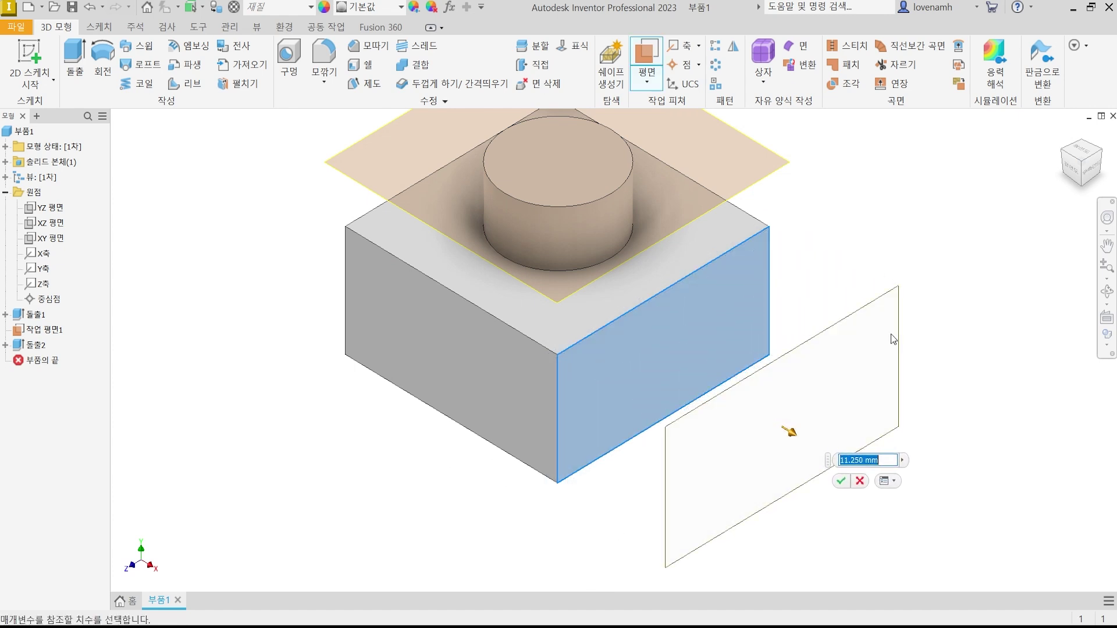
text(10)
key(Return)
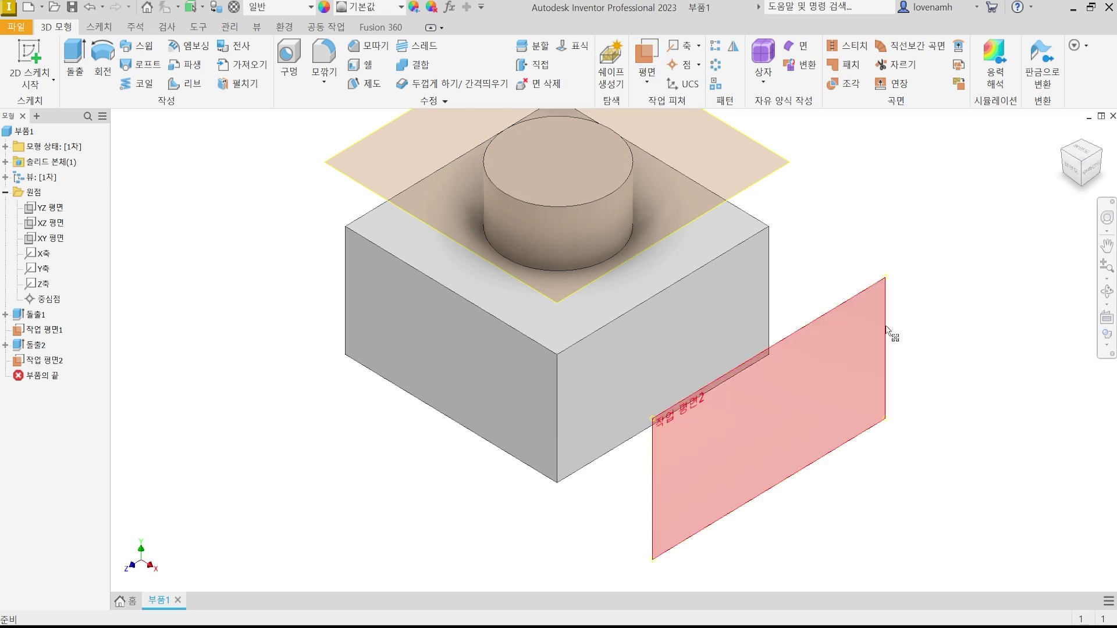
Sketch a point at about X -9 mm, Y 5 mm on the +X side's offset work plane and finish the sketch
click(847, 302)
click(35, 50)
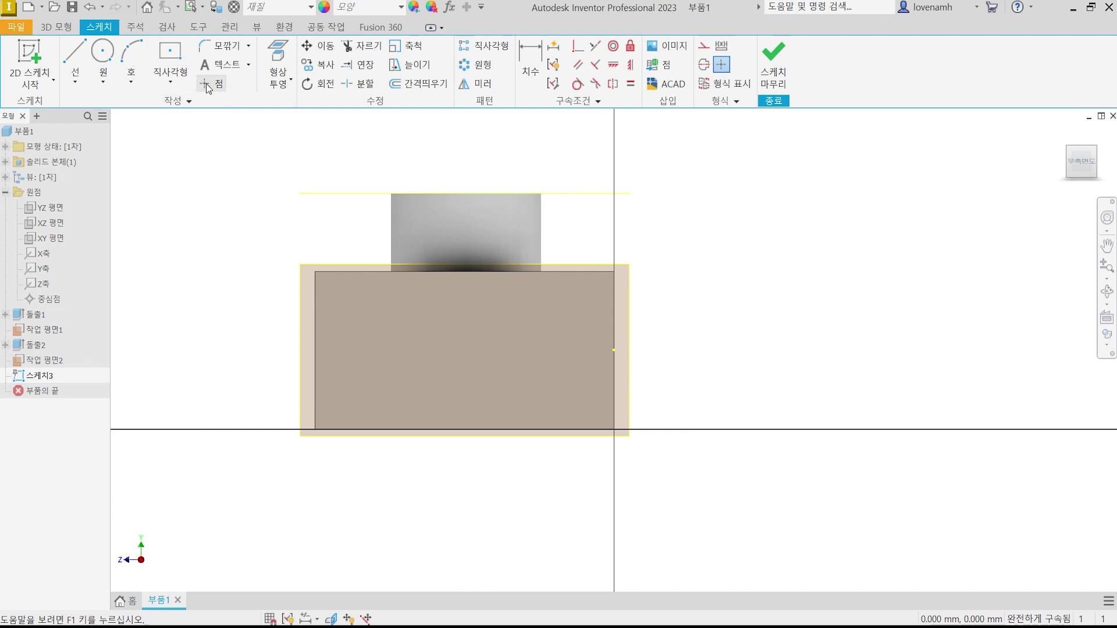
click(211, 83)
click(479, 350)
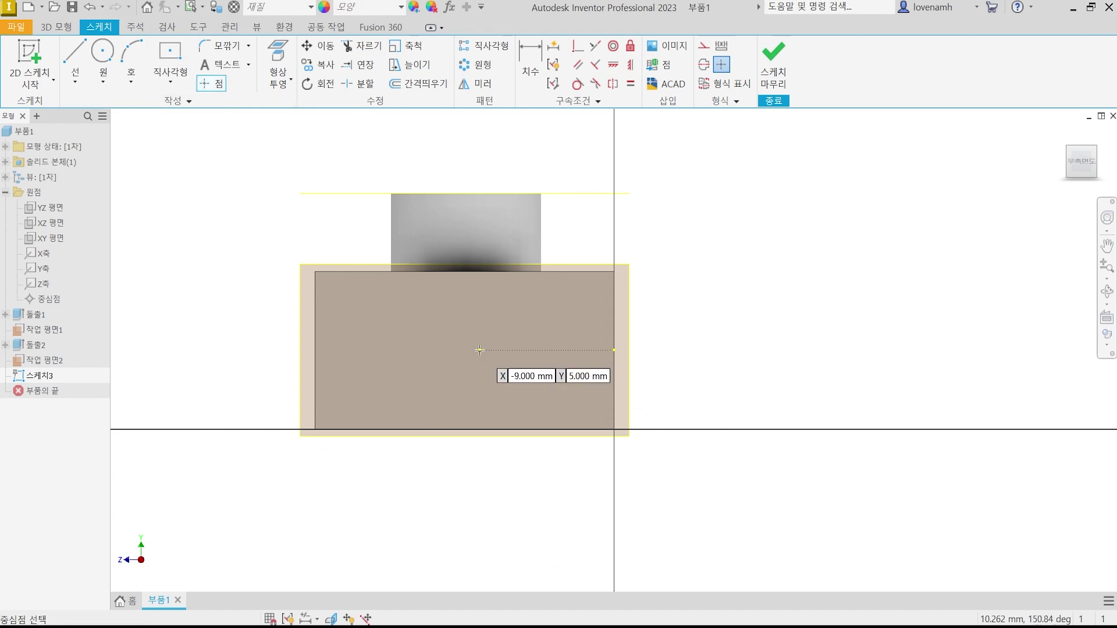
key(Escape)
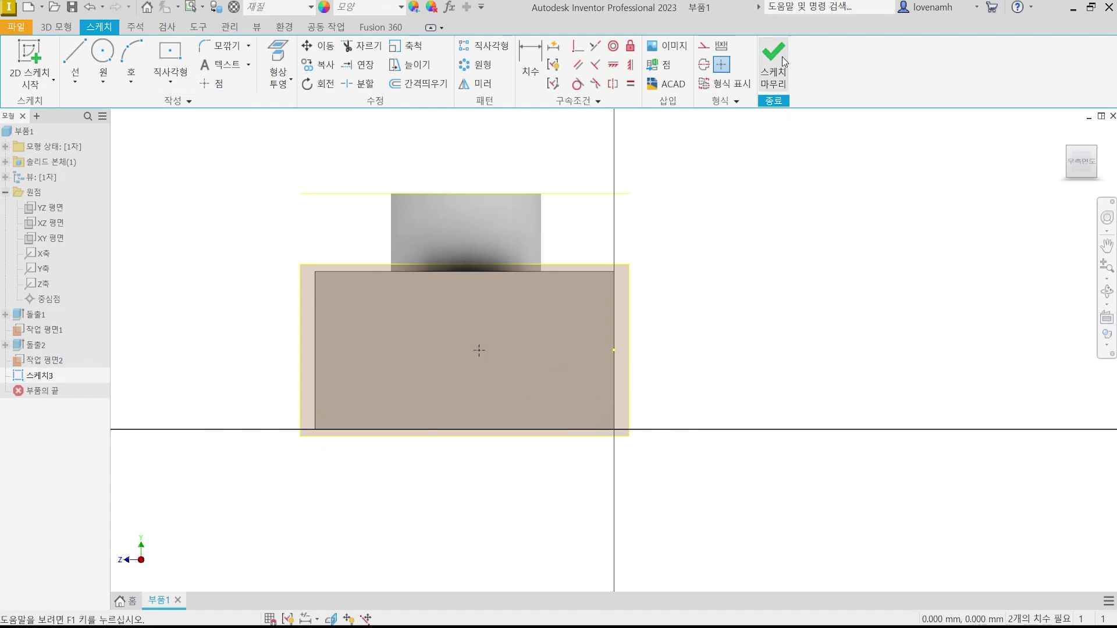
click(783, 57)
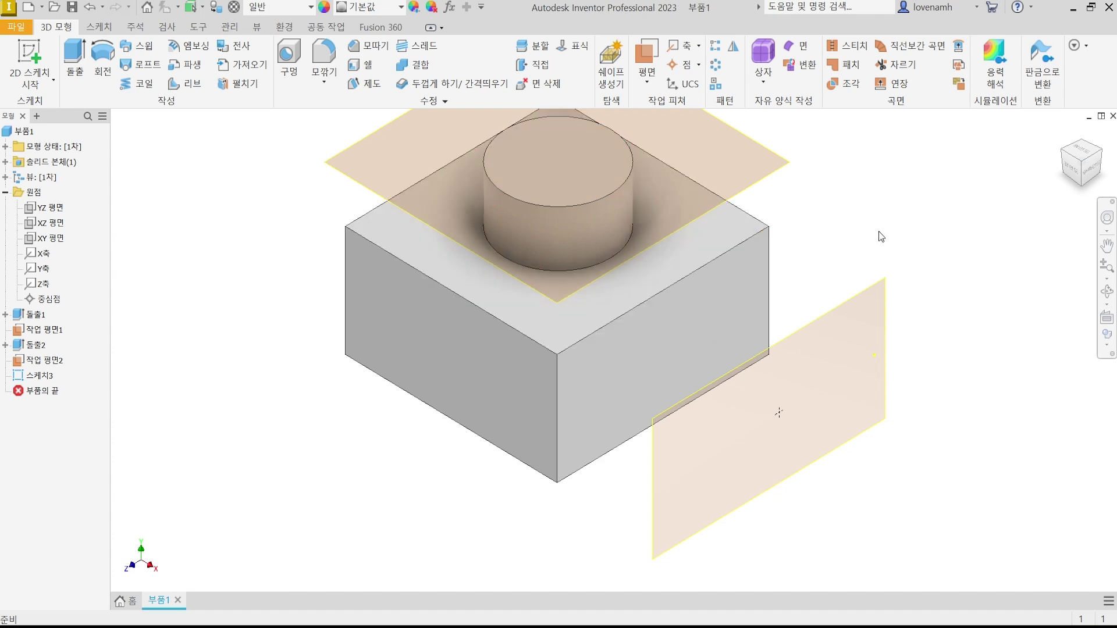
Create a work plane through the sketch point, parallel to the block's top face
click(647, 81)
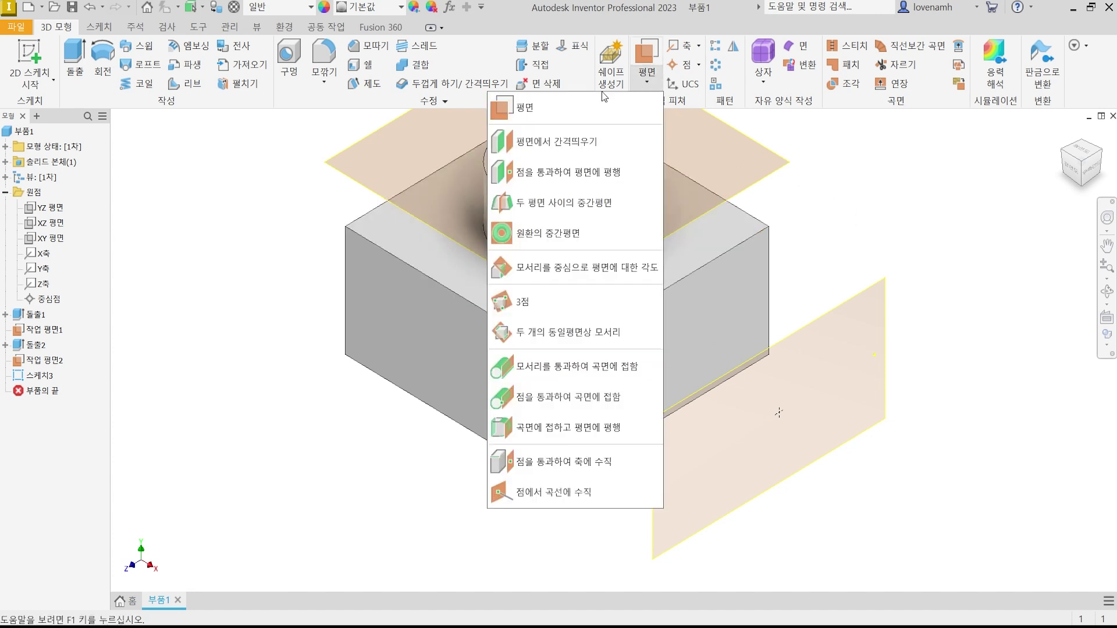
click(566, 172)
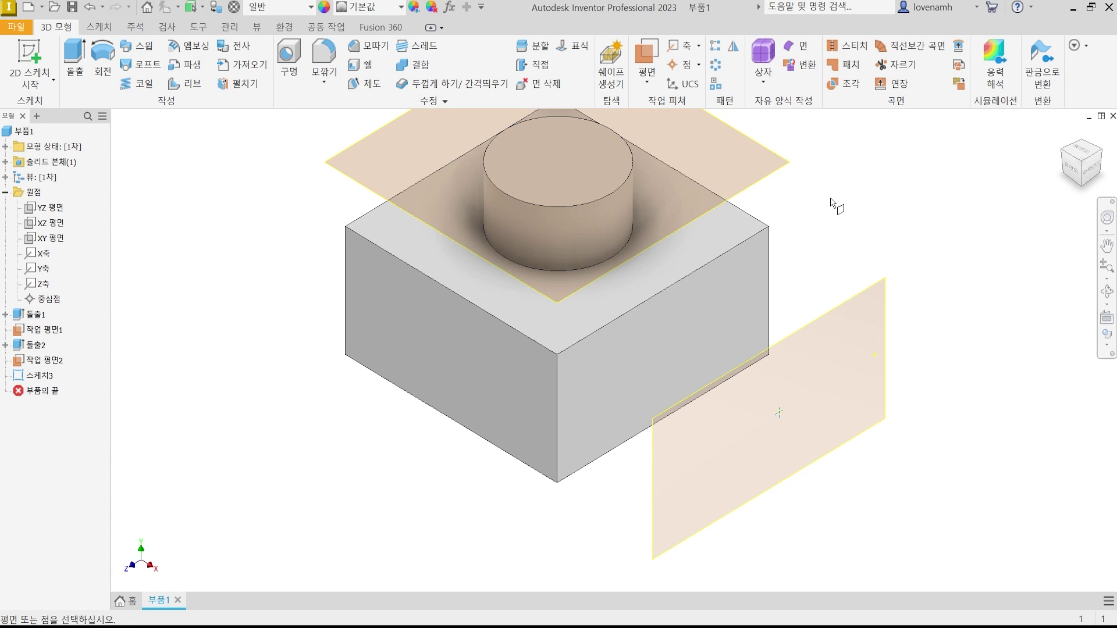
click(723, 229)
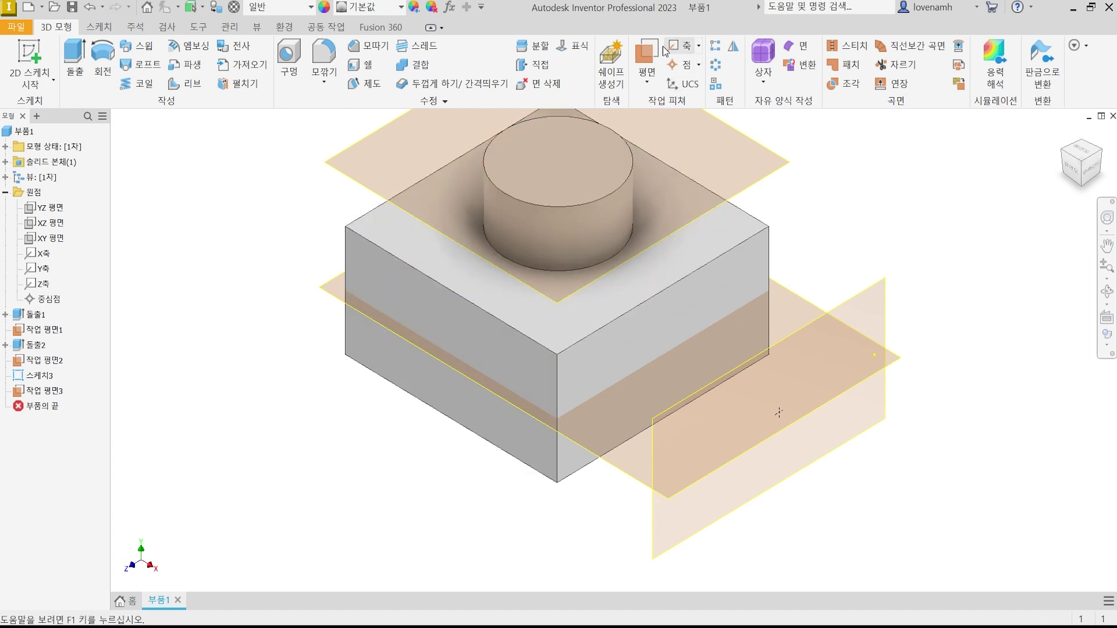
Create a work plane through the sketch point, parallel to the block's side face on the +Z side
click(654, 46)
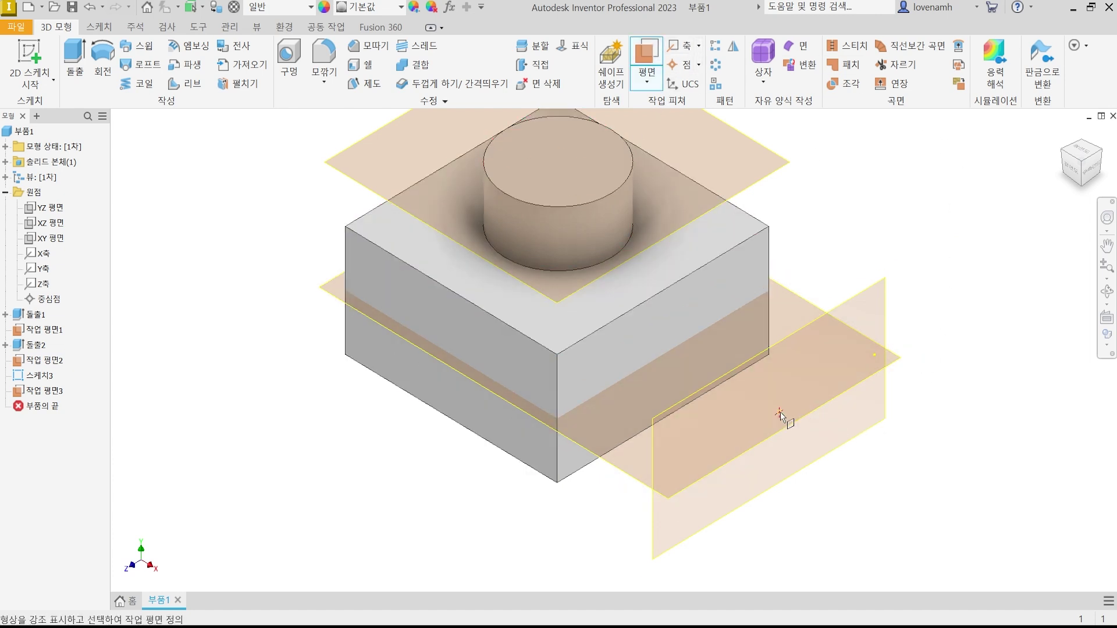
click(765, 425)
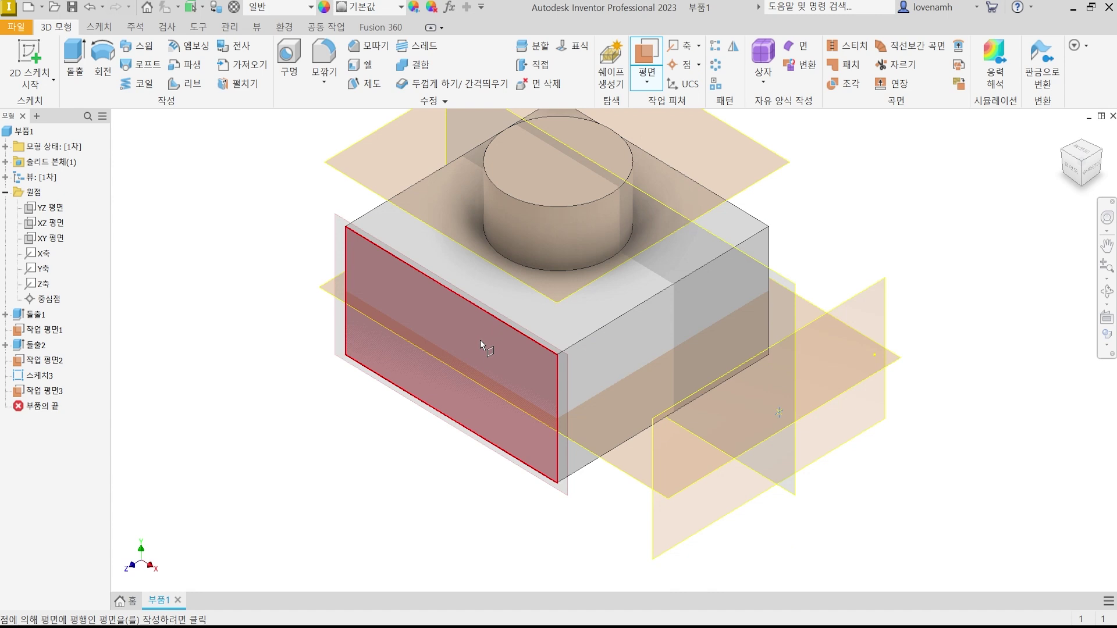
click(482, 343)
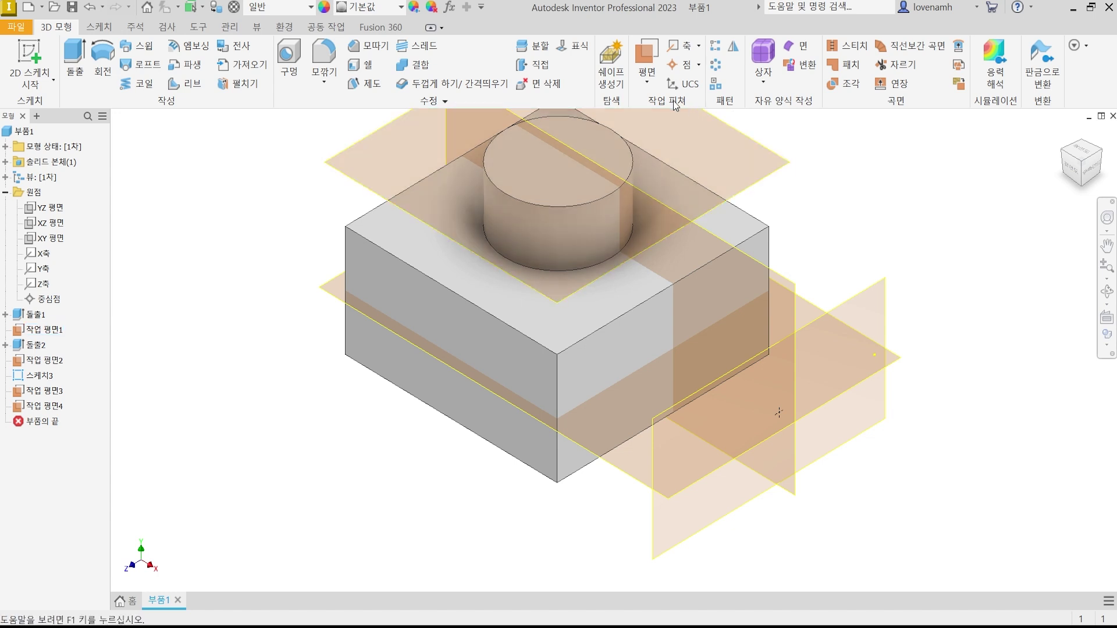
click(650, 92)
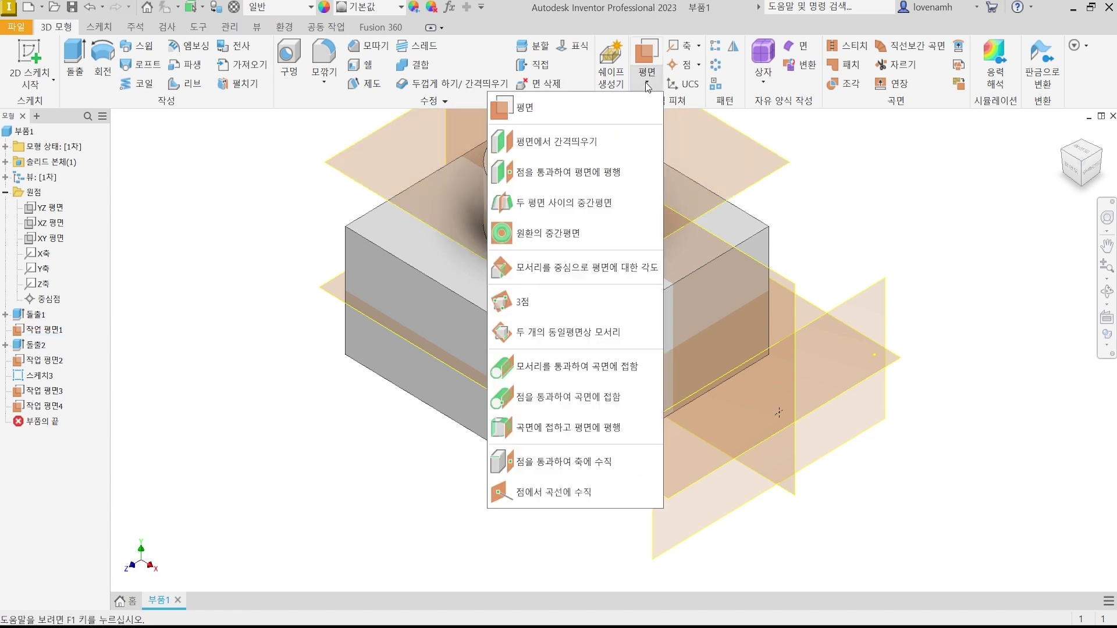
click(594, 175)
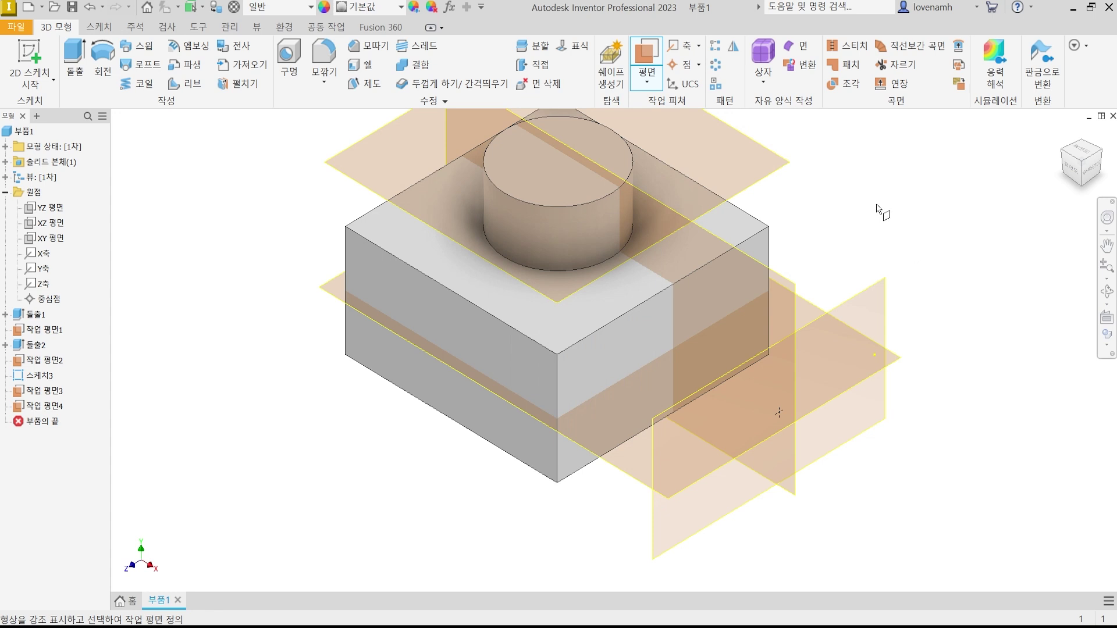
key(Escape)
click(654, 85)
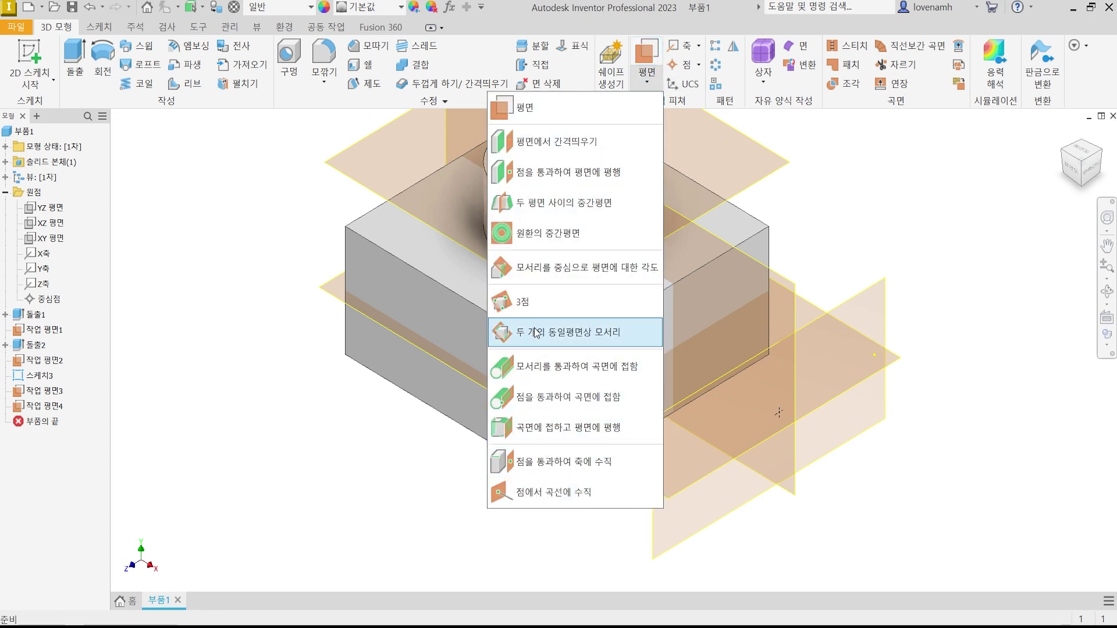
click(878, 181)
click(644, 82)
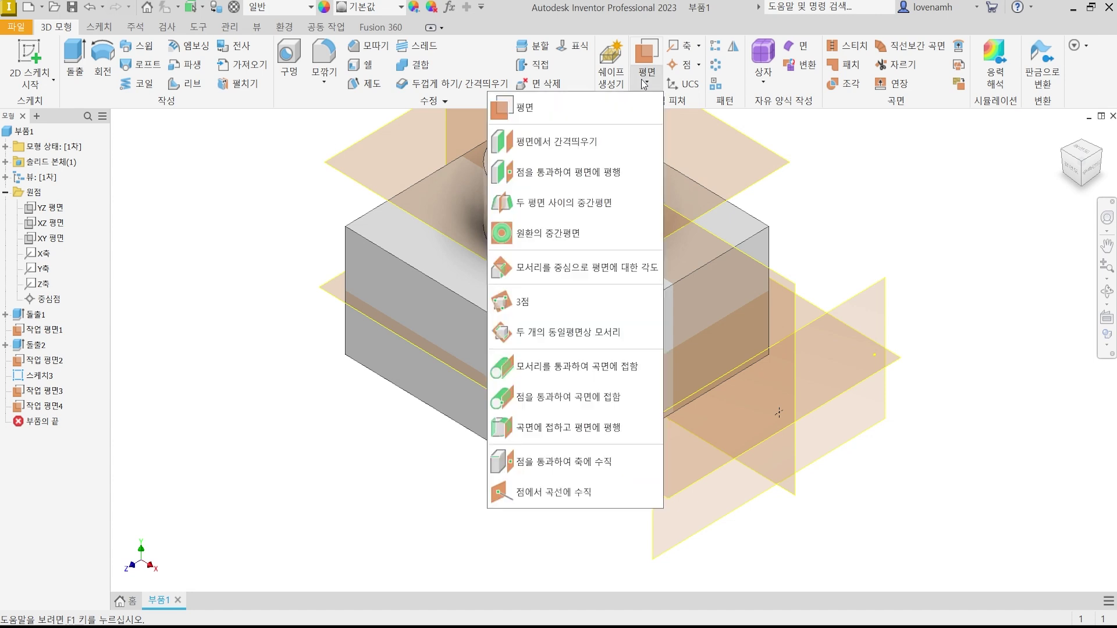
click(644, 85)
key(])
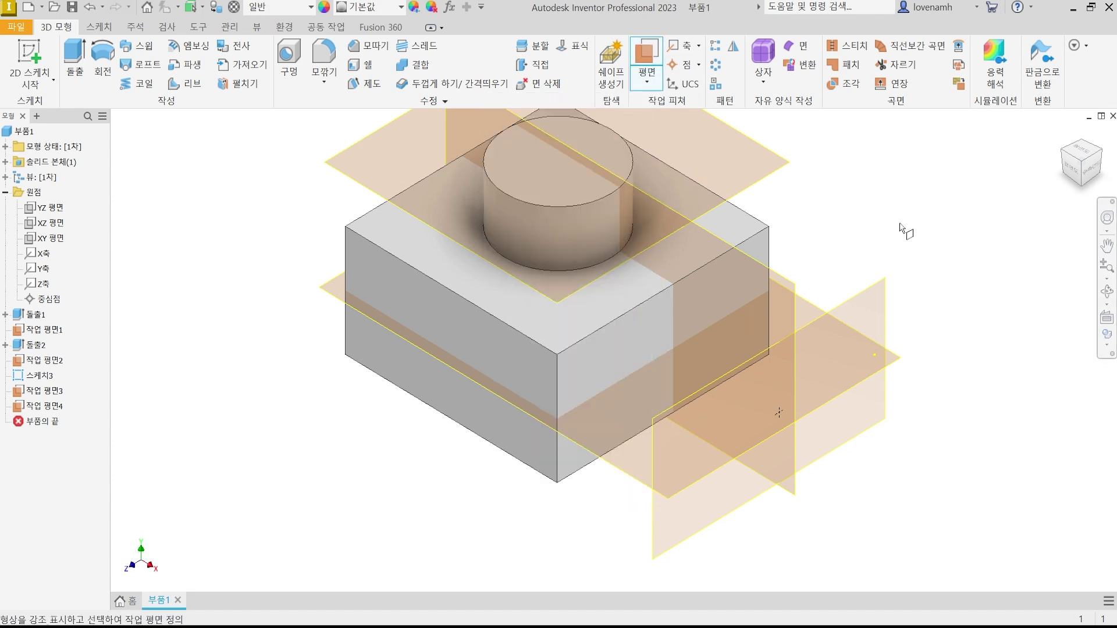
key(Escape)
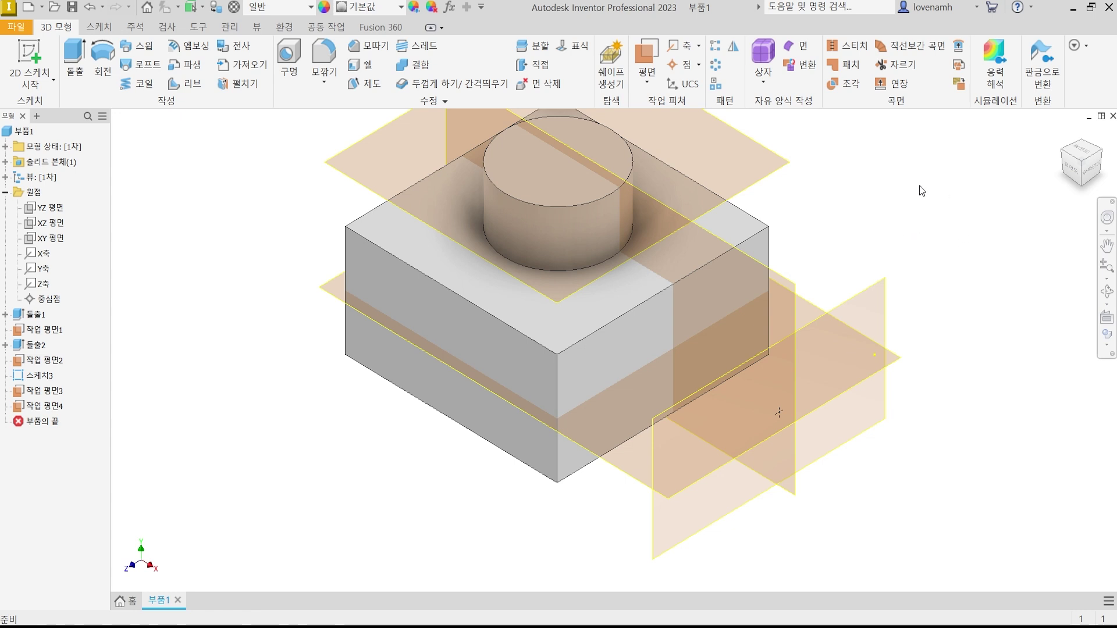
Undo the two work planes created through the sketch point parallel to the block's faces
key(ctrl+z)
key(ctrl+z)
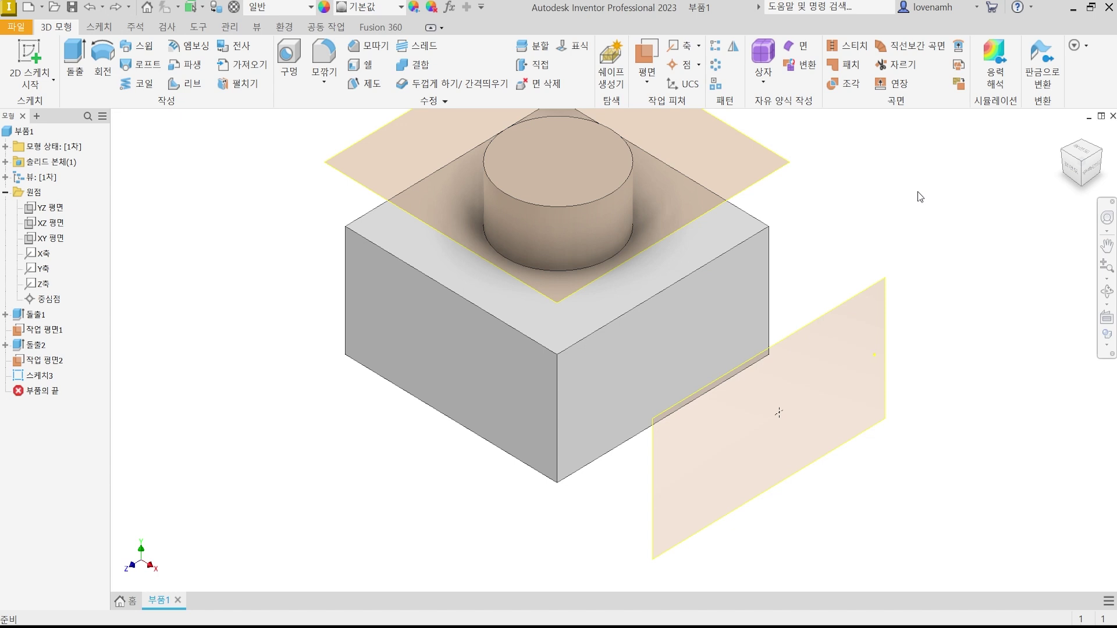
click(651, 81)
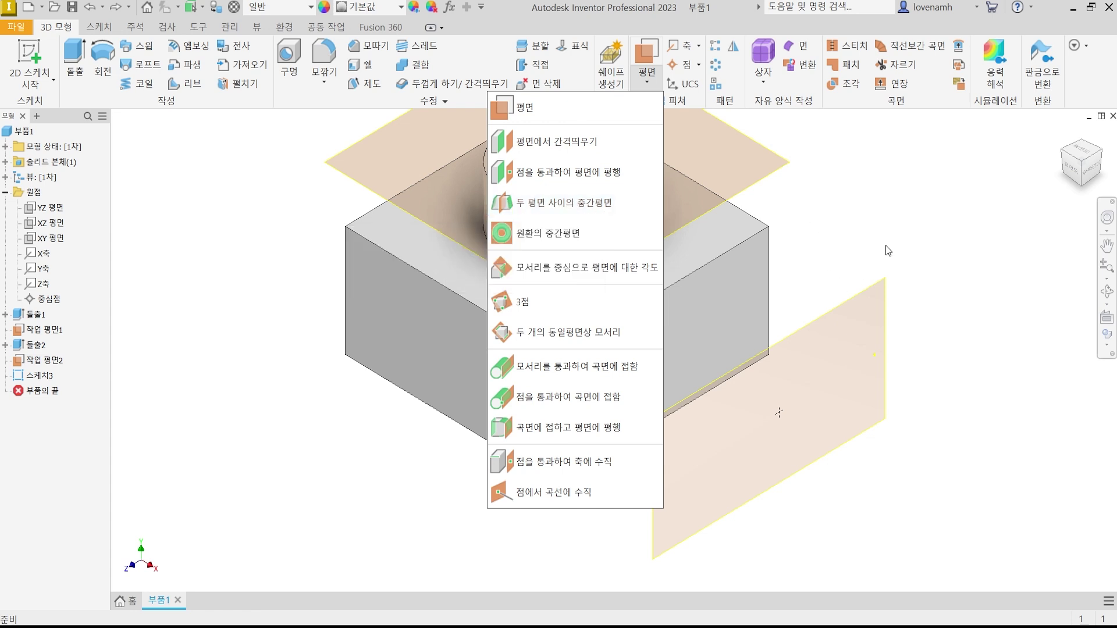
click(853, 186)
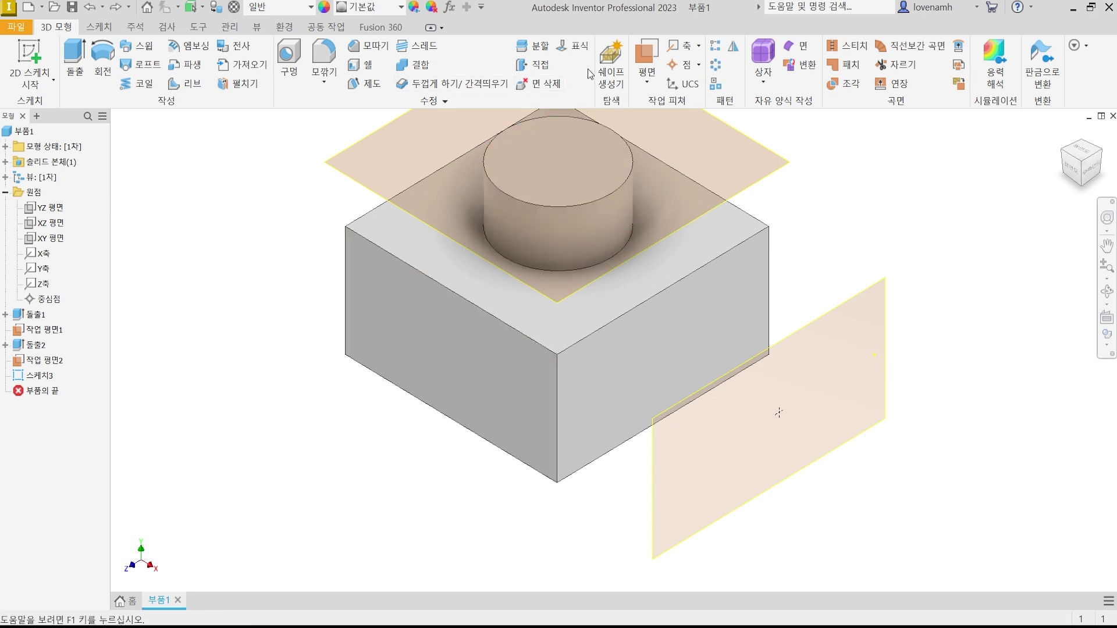
click(645, 51)
drag(389, 299, 470, 272)
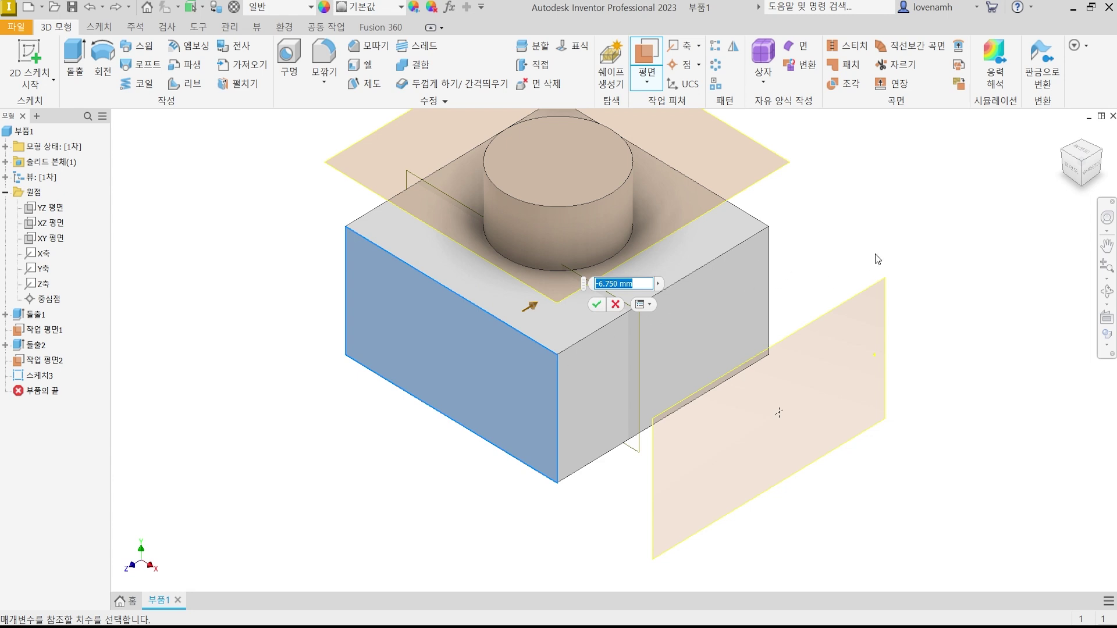
key(Escape)
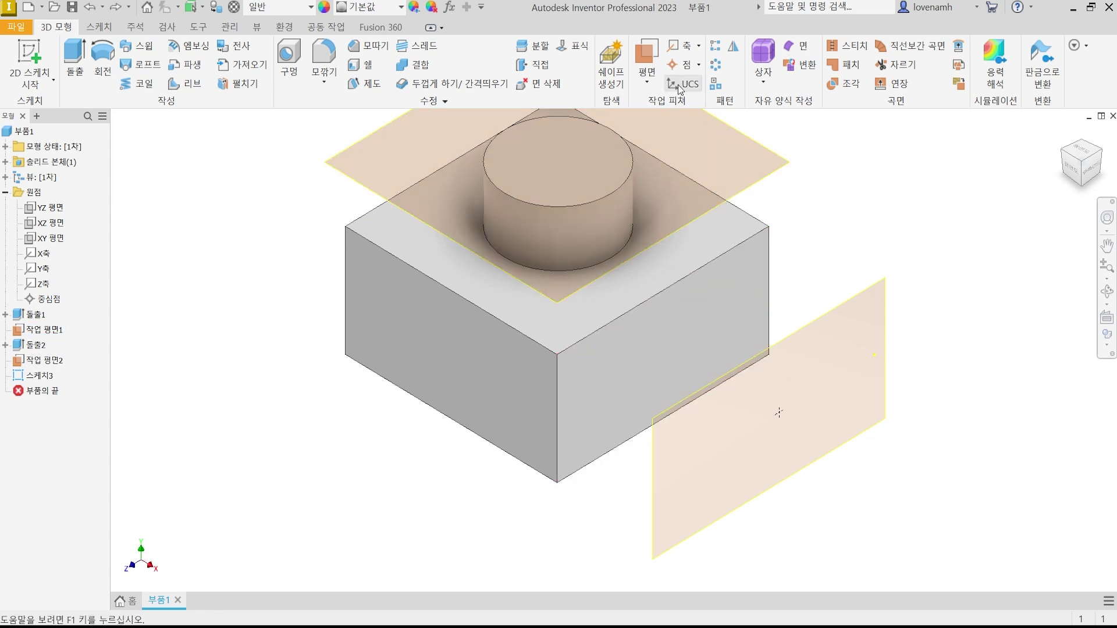
Create a work plane midway between the block's +Z side face and the opposite side face, and check it from several angles
click(638, 48)
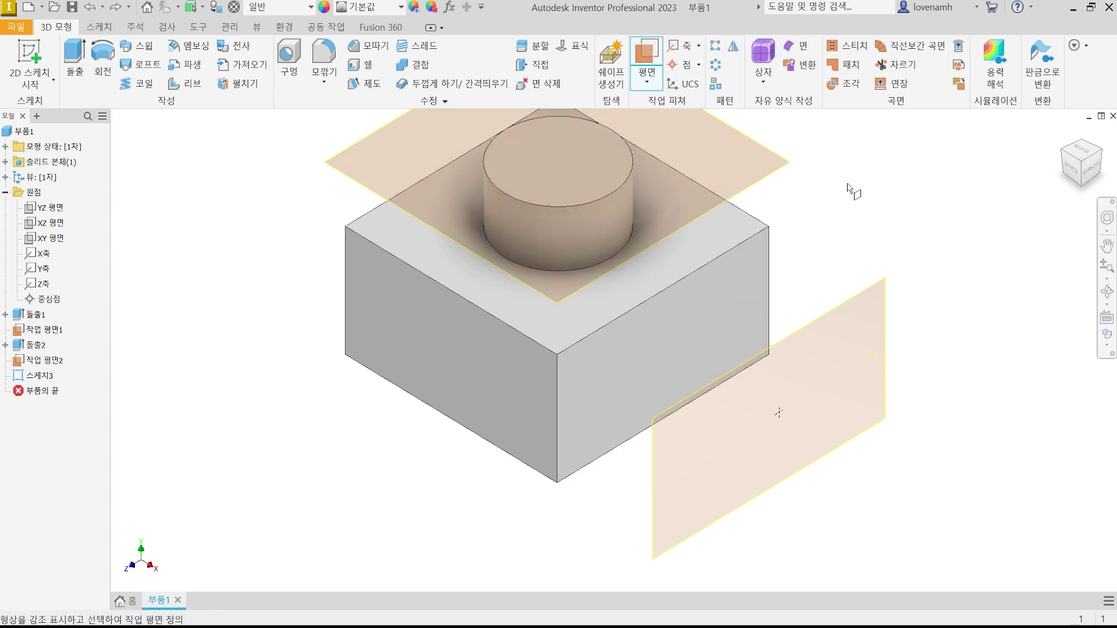
click(408, 310)
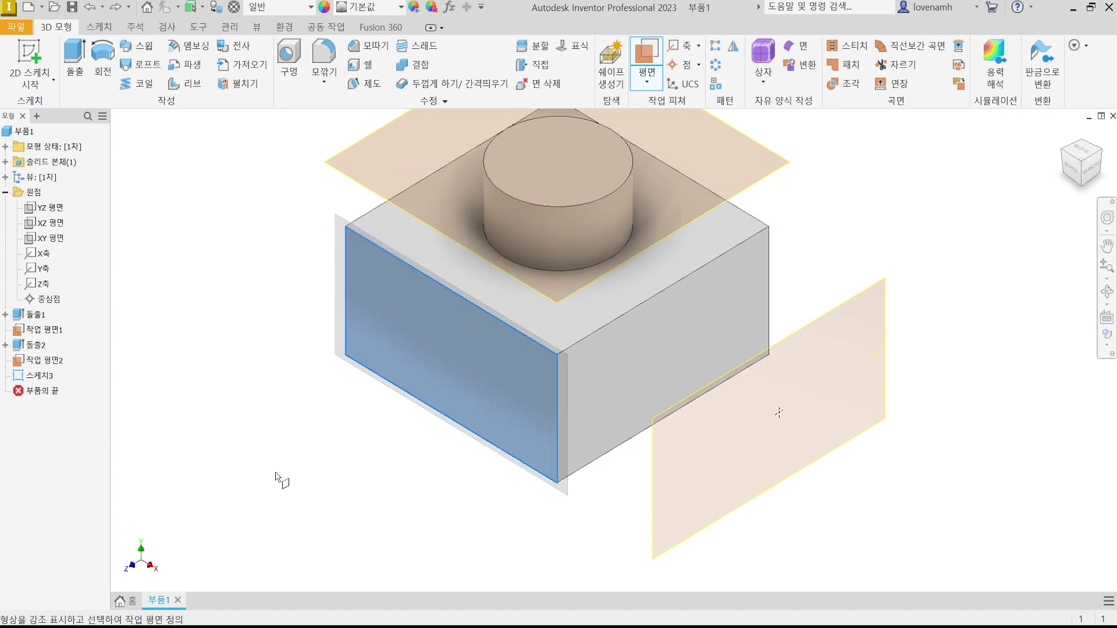
shift+middle_drag(892, 275, 859, 289)
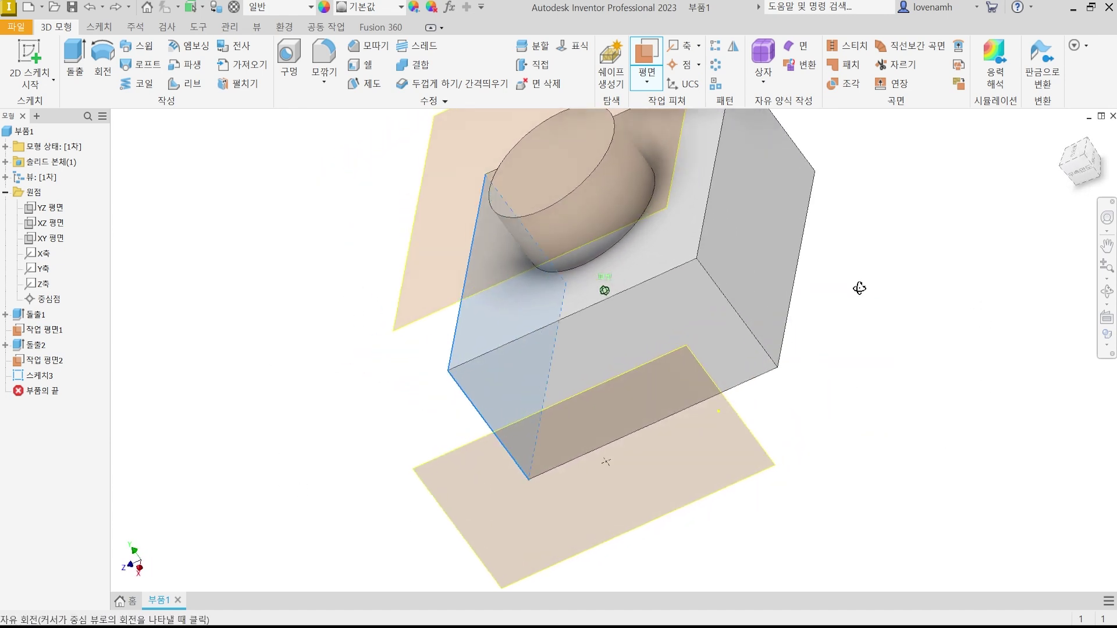
click(768, 225)
shift+middle_drag(900, 448, 928, 425)
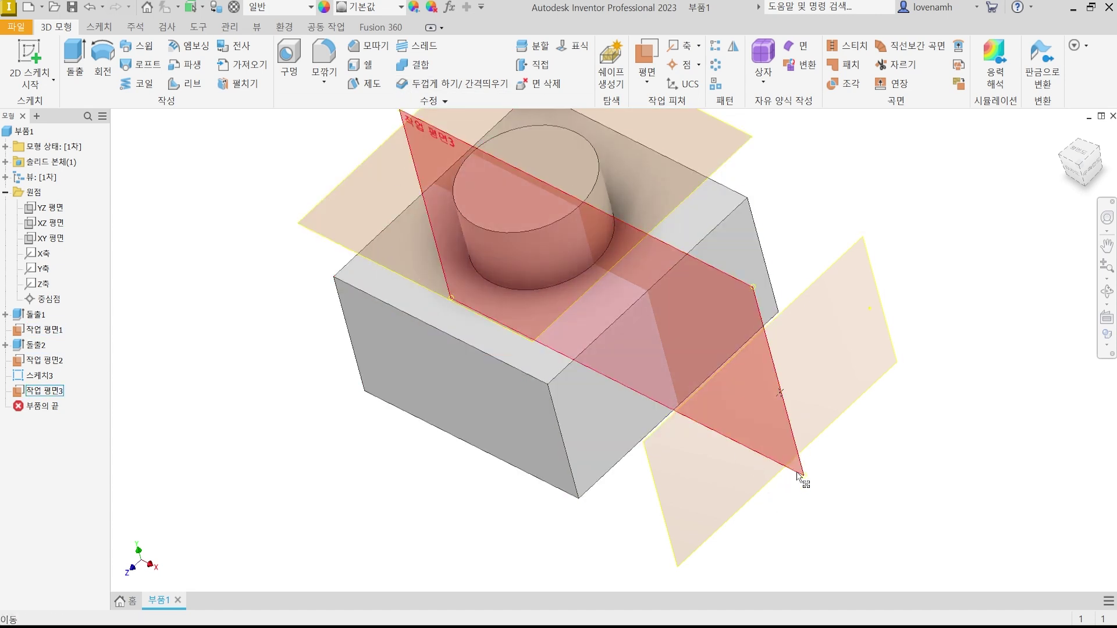
click(1082, 174)
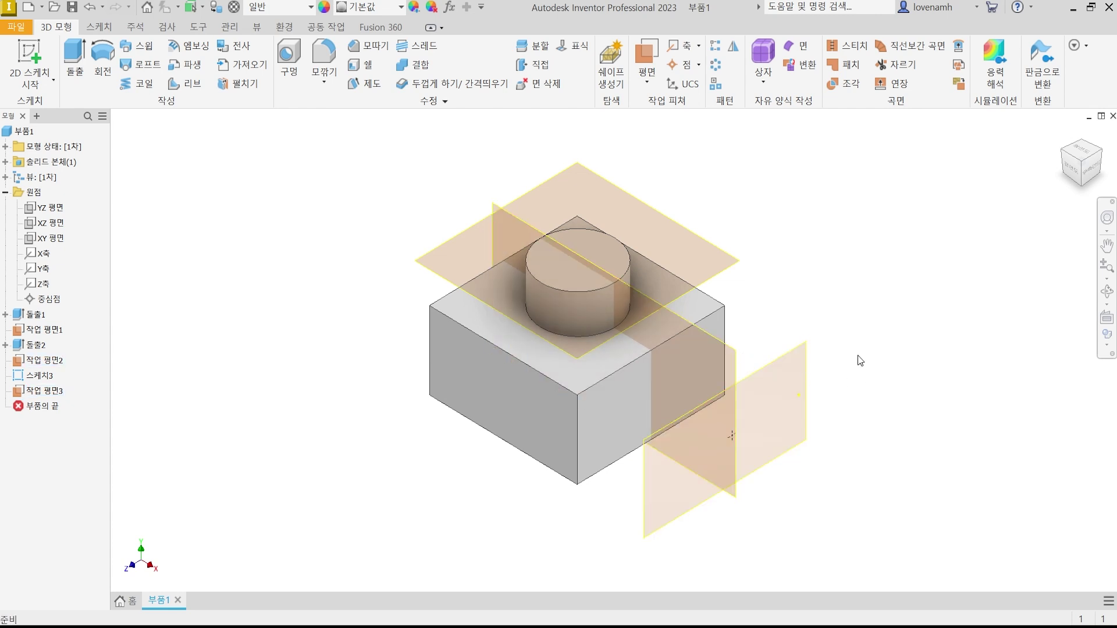
mouse_move(858, 357)
shift+middle_down()
mouse_move(828, 349)
mouse_move(807, 366)
mouse_move(788, 364)
shift+middle_up()
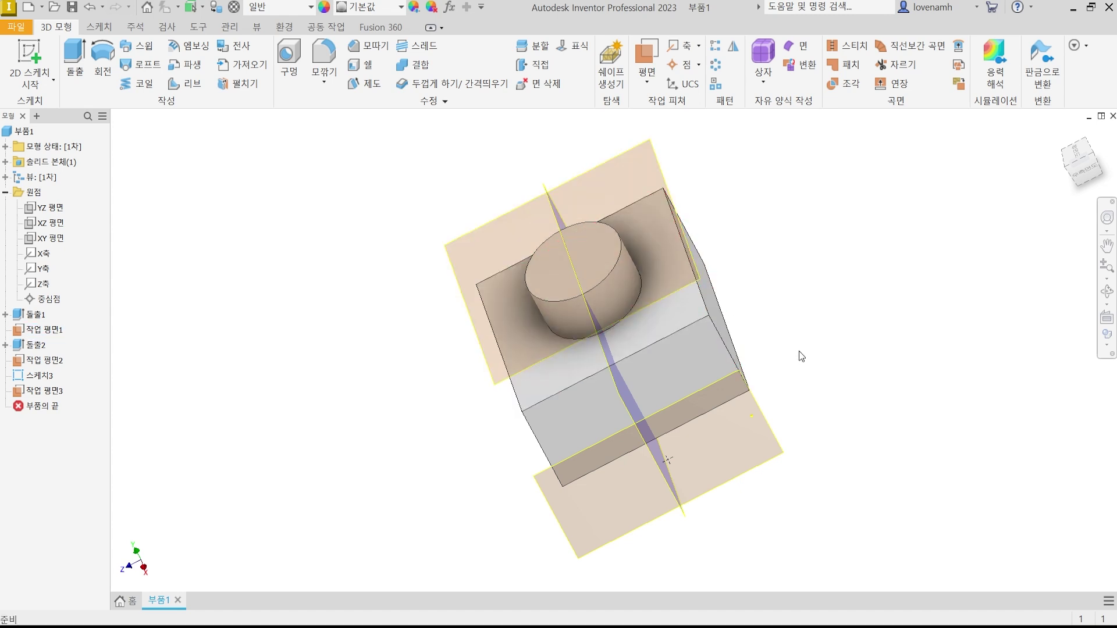
click(1072, 167)
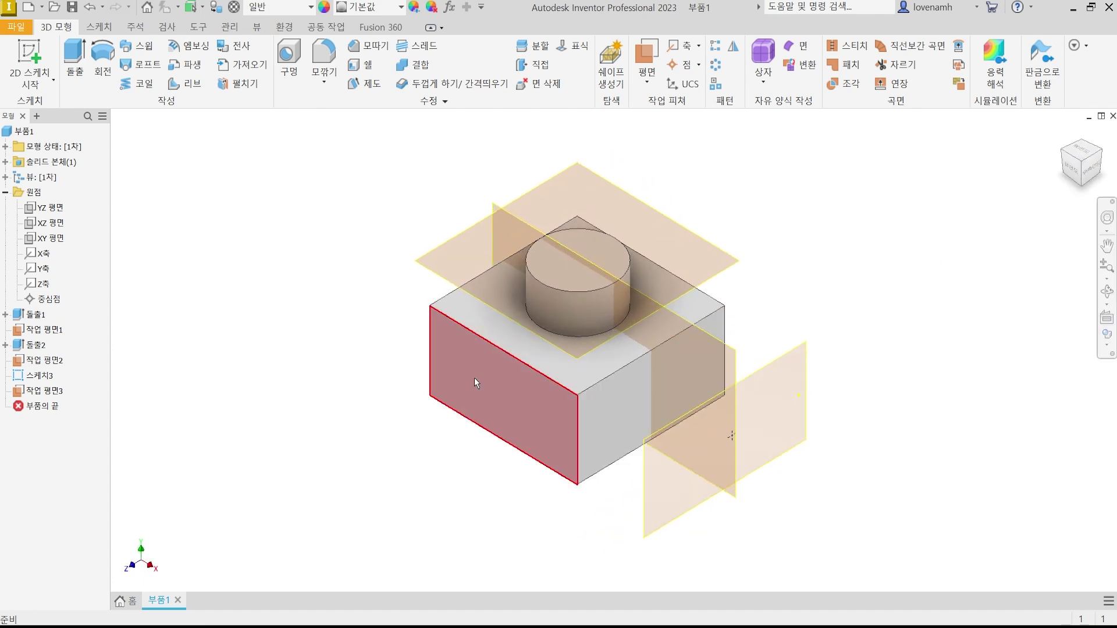
Undo the work plane midway between the block's two opposite side faces
key(ctrl+z)
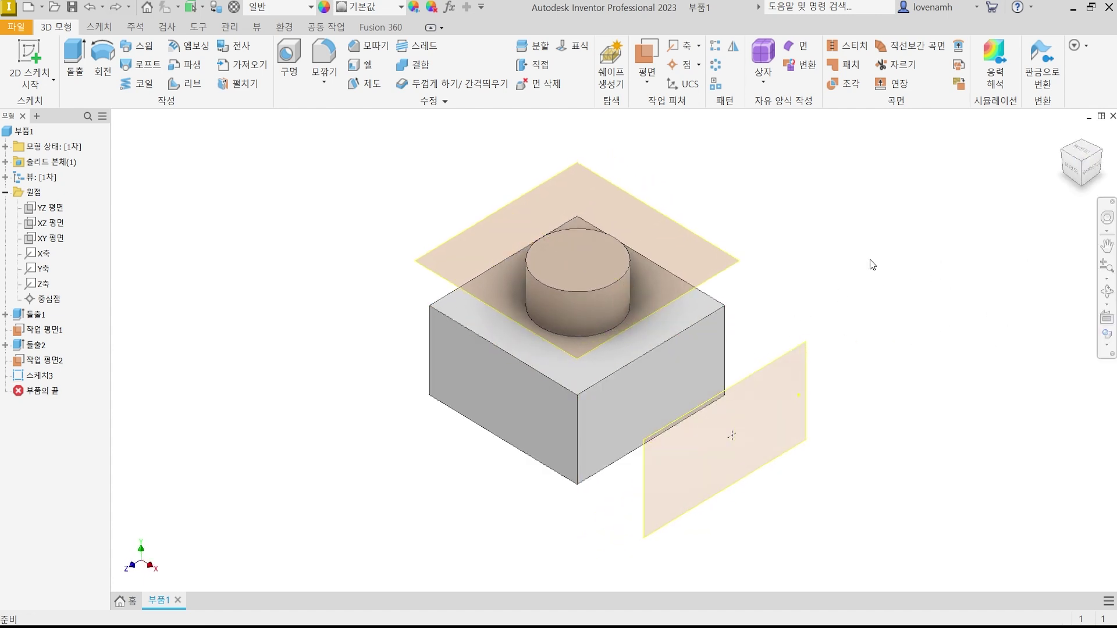
click(647, 76)
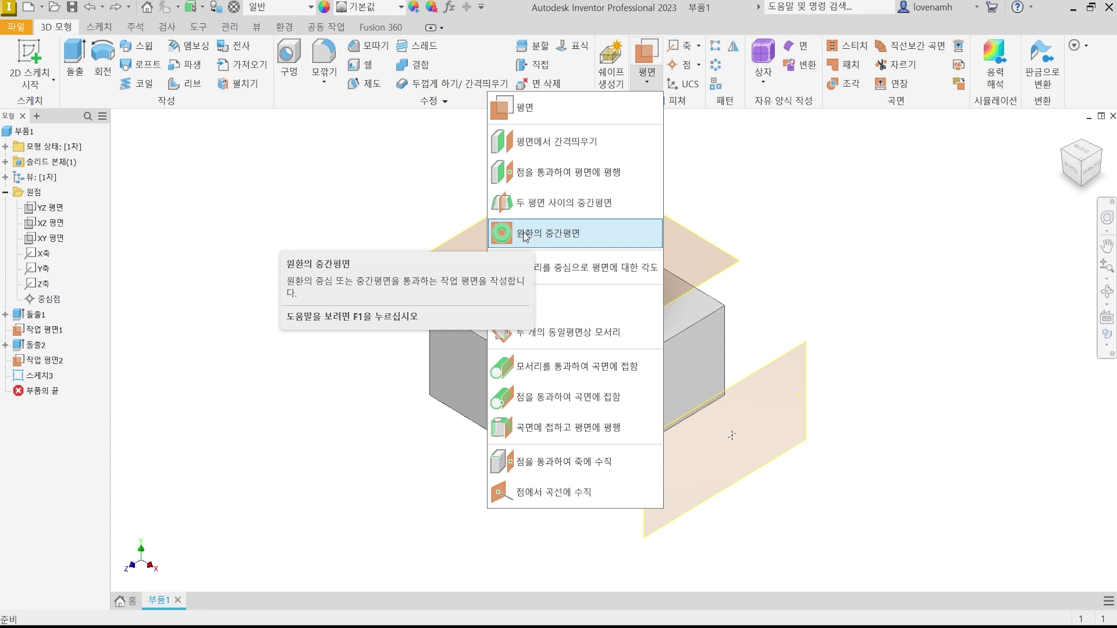
click(845, 256)
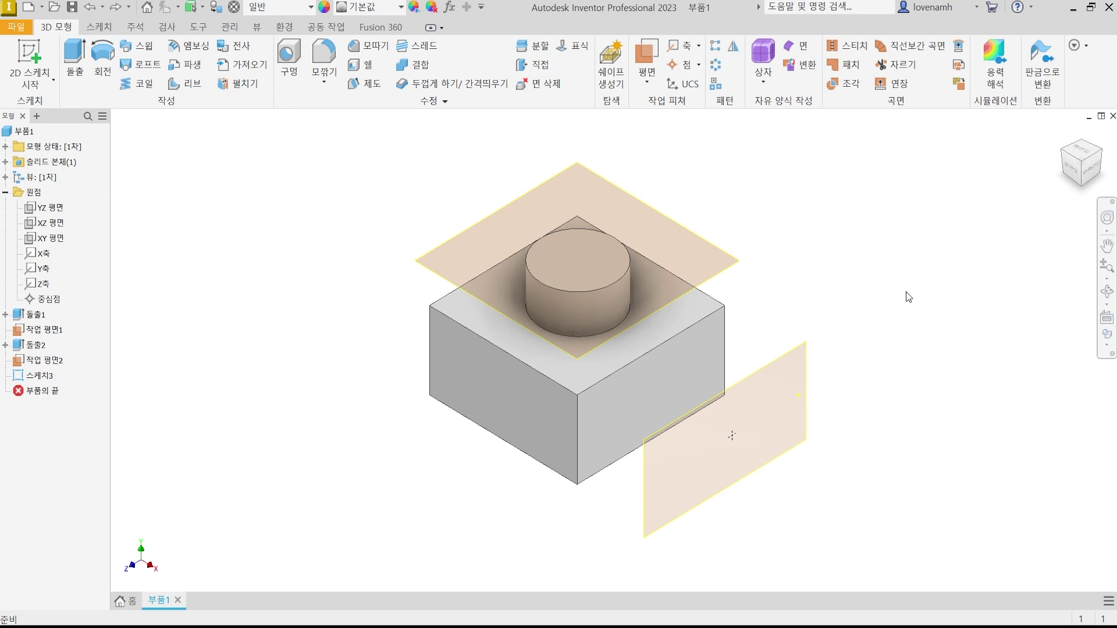
Start a sketch on the XY origin plane and draw a circle centred on the X axis at about X 41 mm
middle_drag(888, 339, 724, 340)
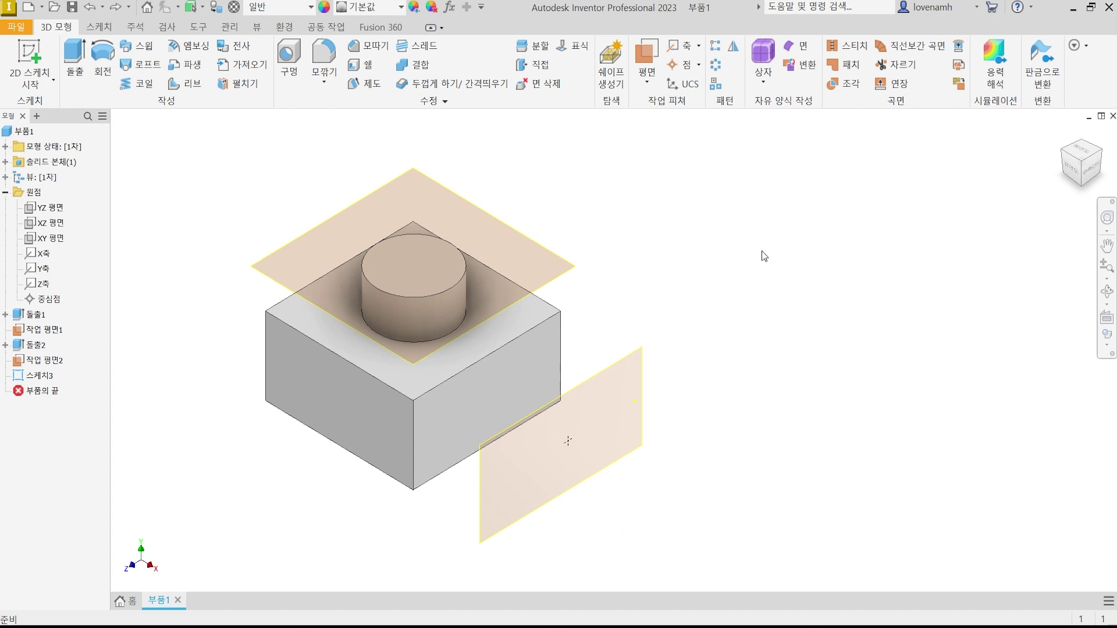
click(35, 50)
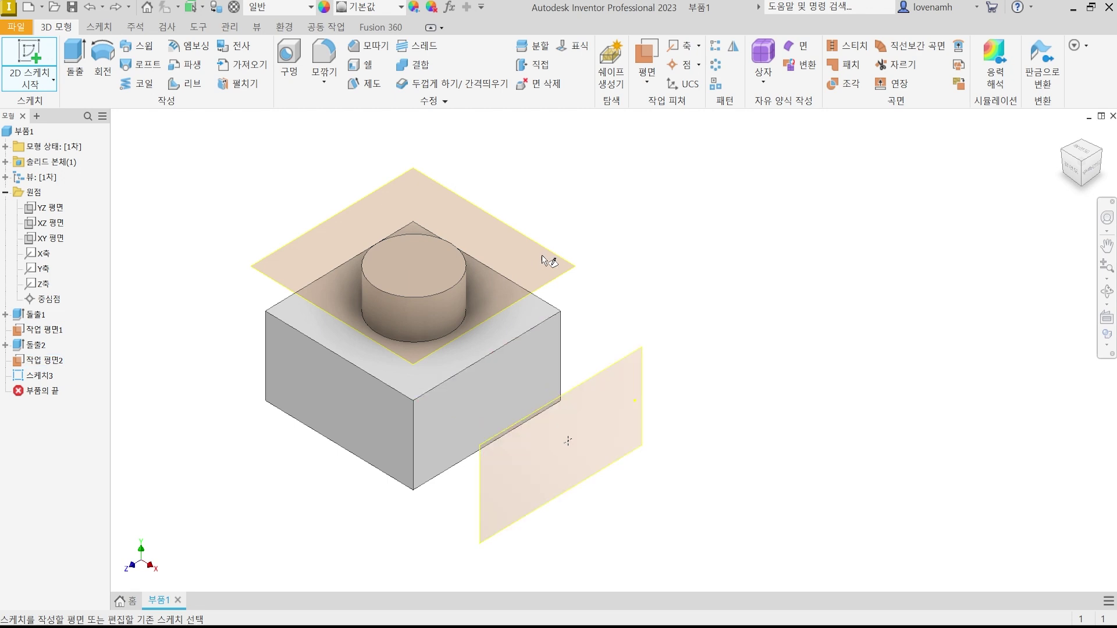
key(Escape)
middle_drag(565, 358, 663, 295)
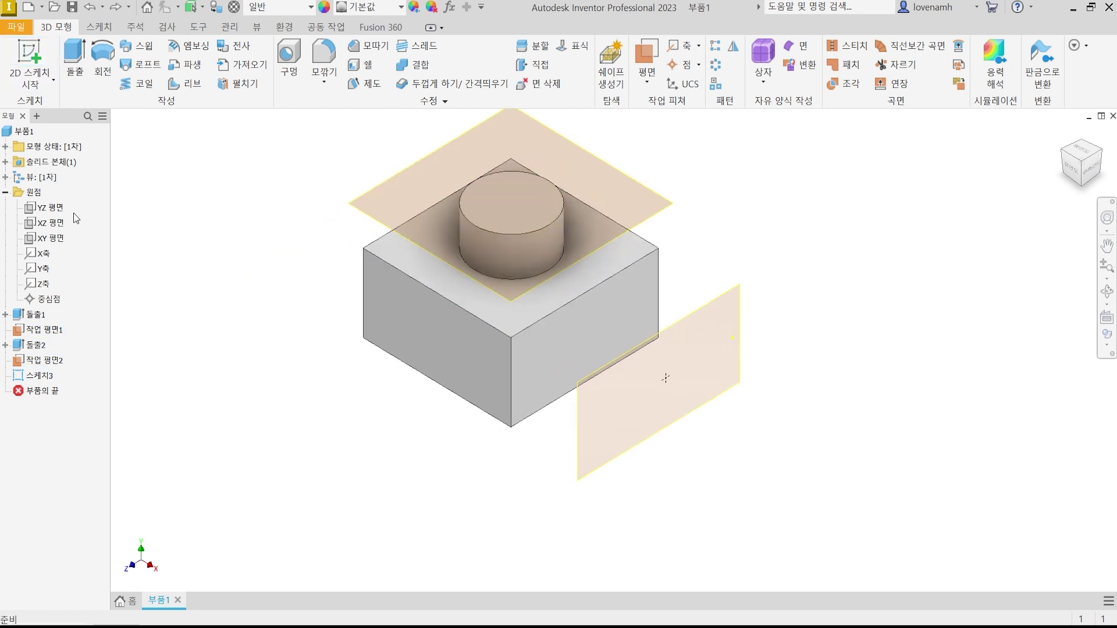
click(51, 240)
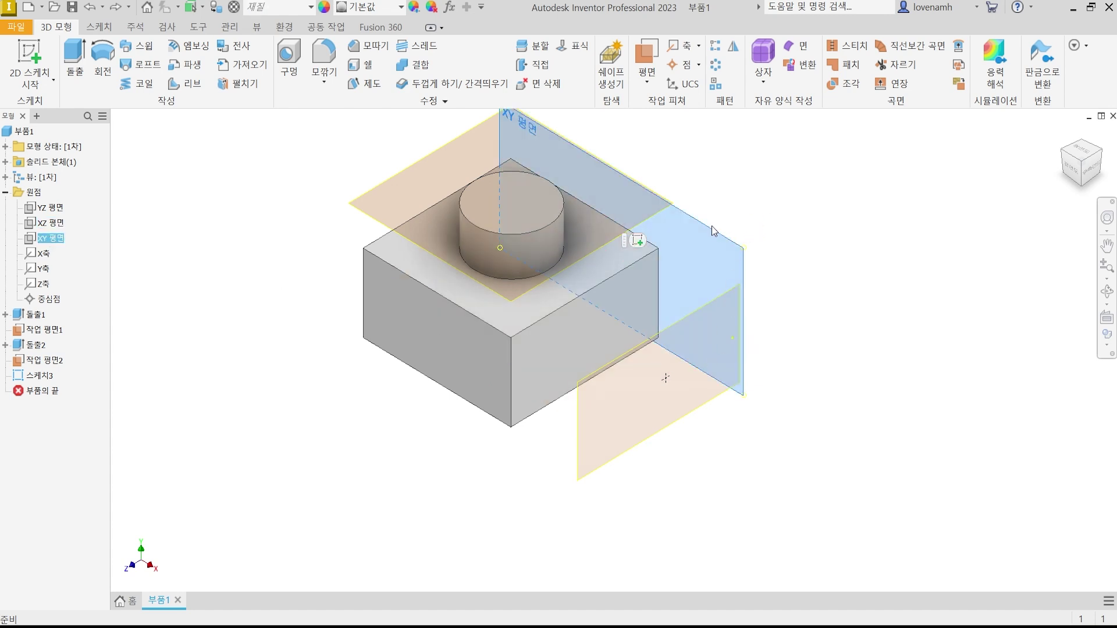
click(638, 240)
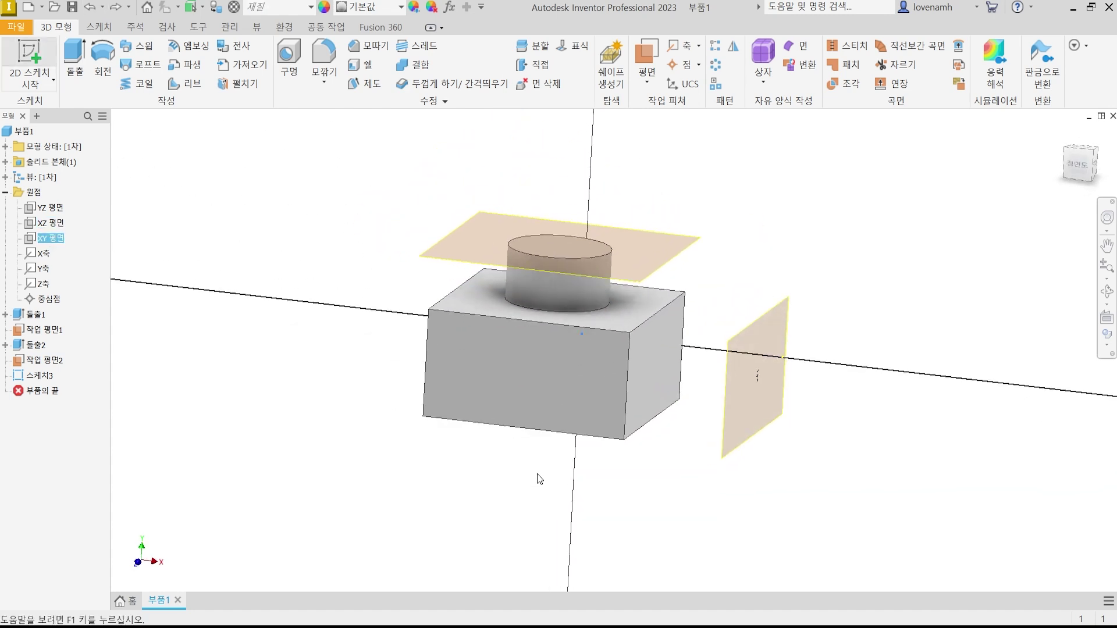
click(103, 52)
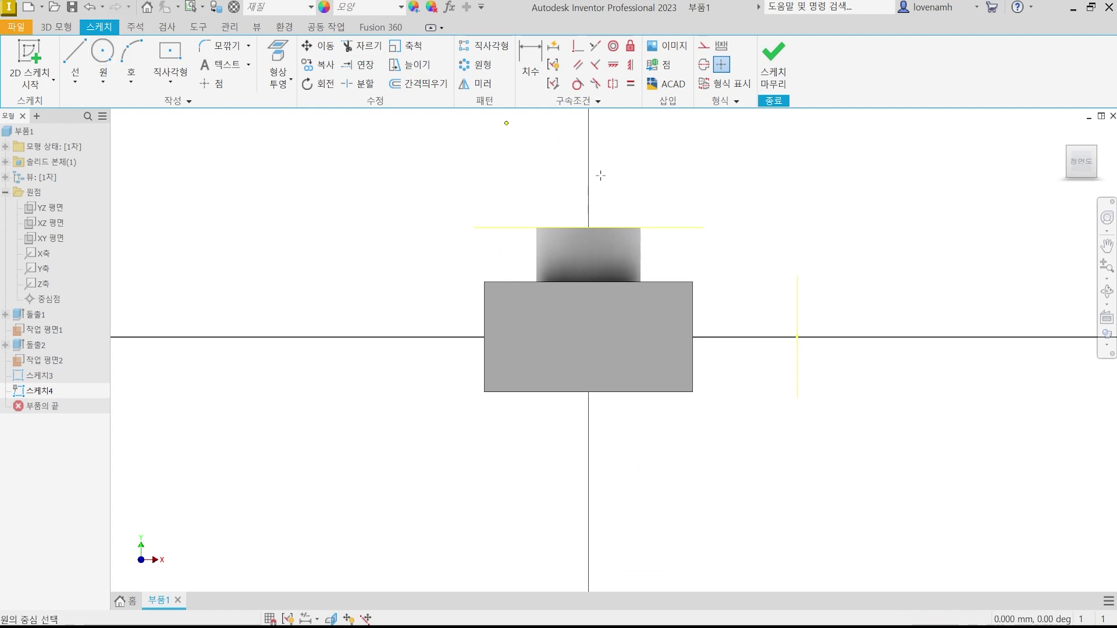
middle_drag(935, 342, 724, 337)
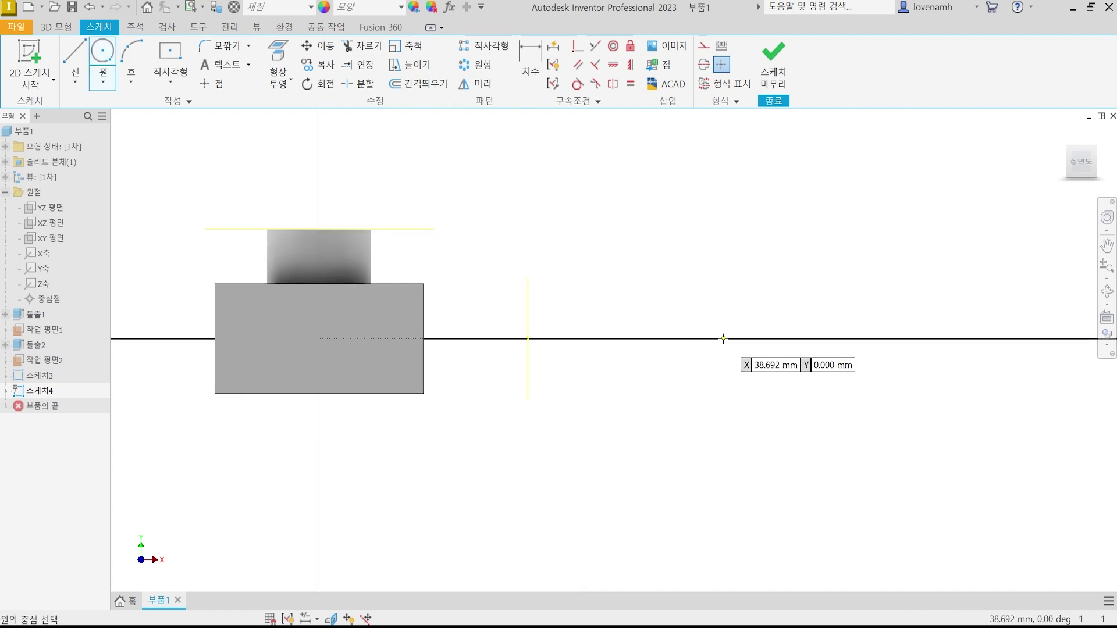
click(747, 338)
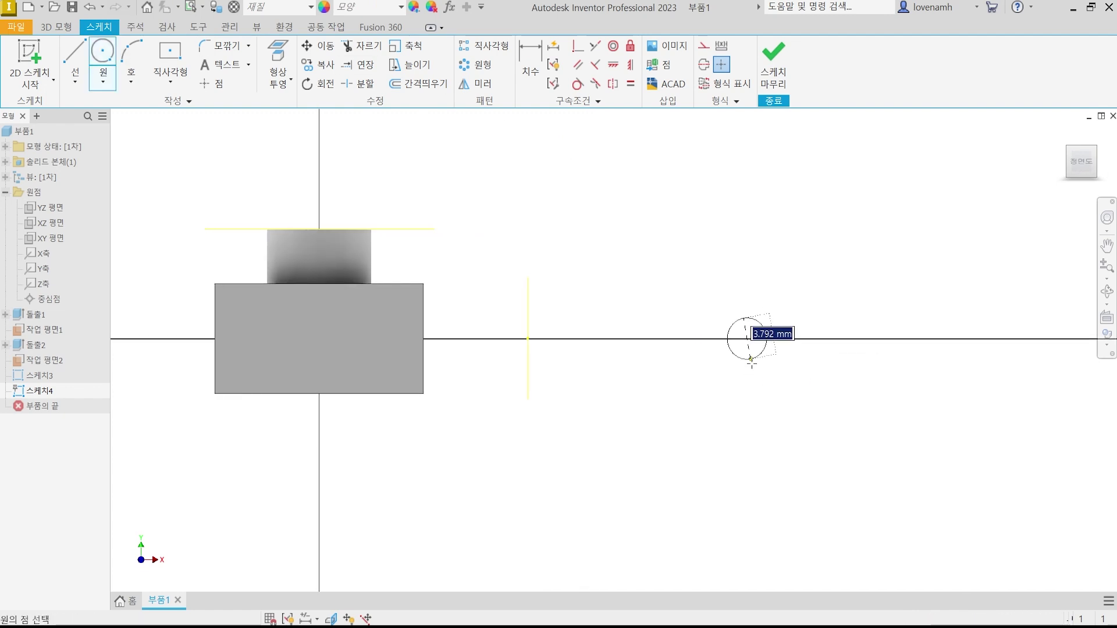
click(751, 385)
key(Escape)
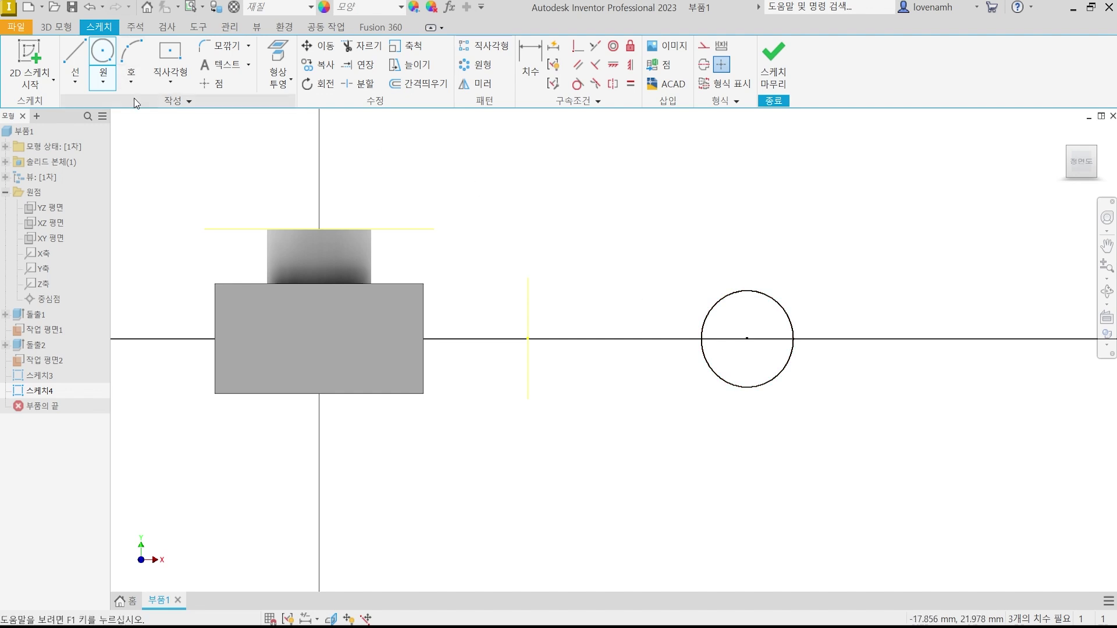
Draw a vertical line upward from the X axis between the offset work plane and the circle, and finish the sketch
click(76, 55)
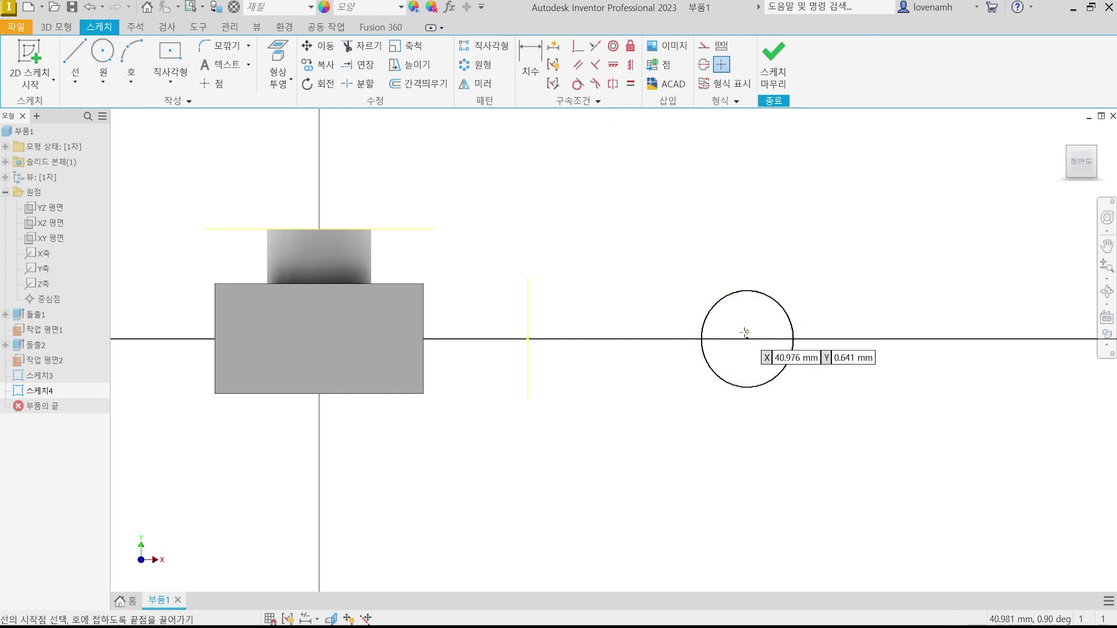
click(625, 339)
click(626, 222)
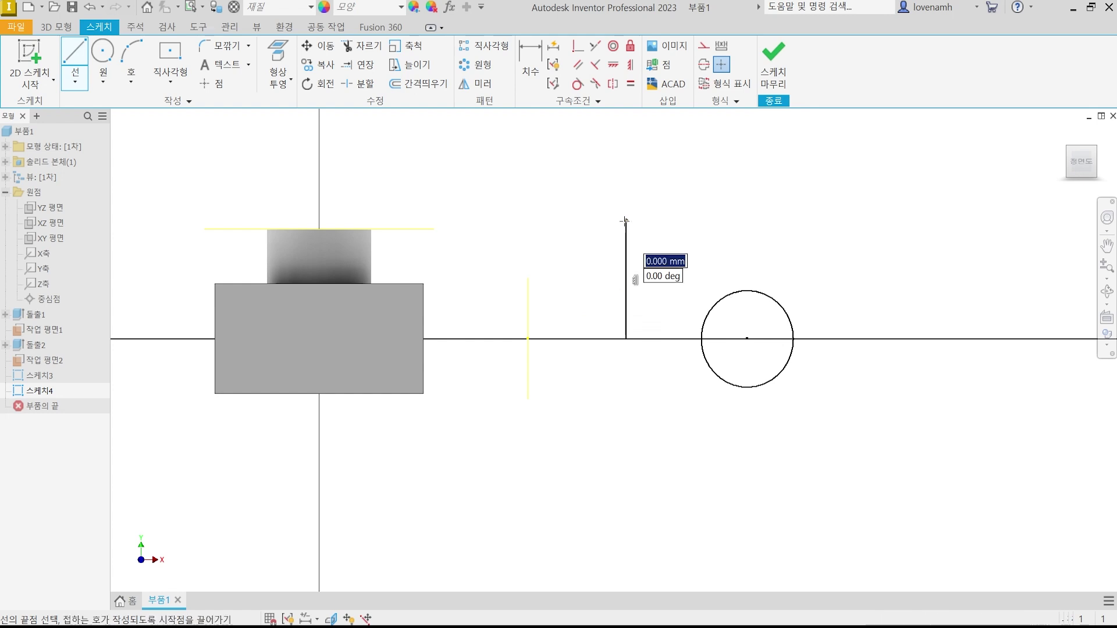
key(Escape)
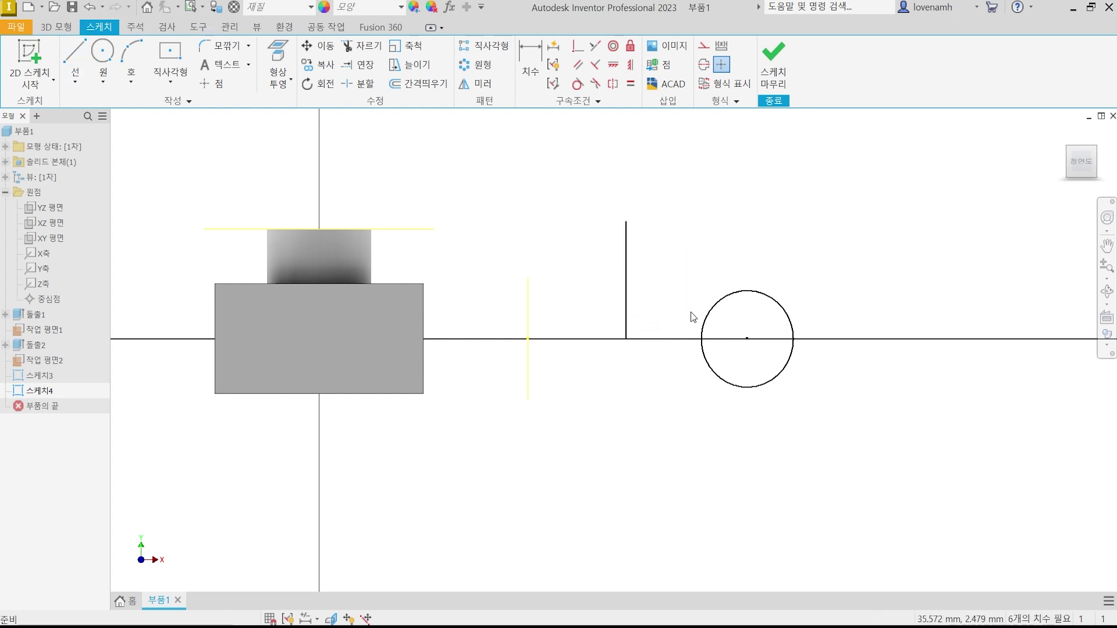
click(774, 59)
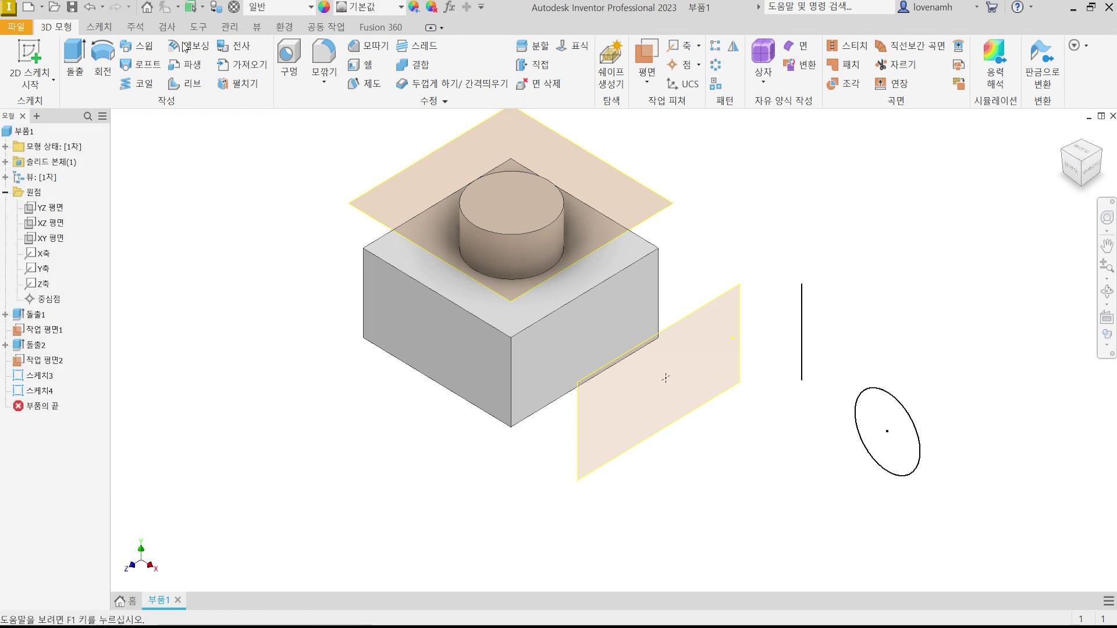
Revolve the sketched circle around the vertical sketch line to form a full torus
click(100, 57)
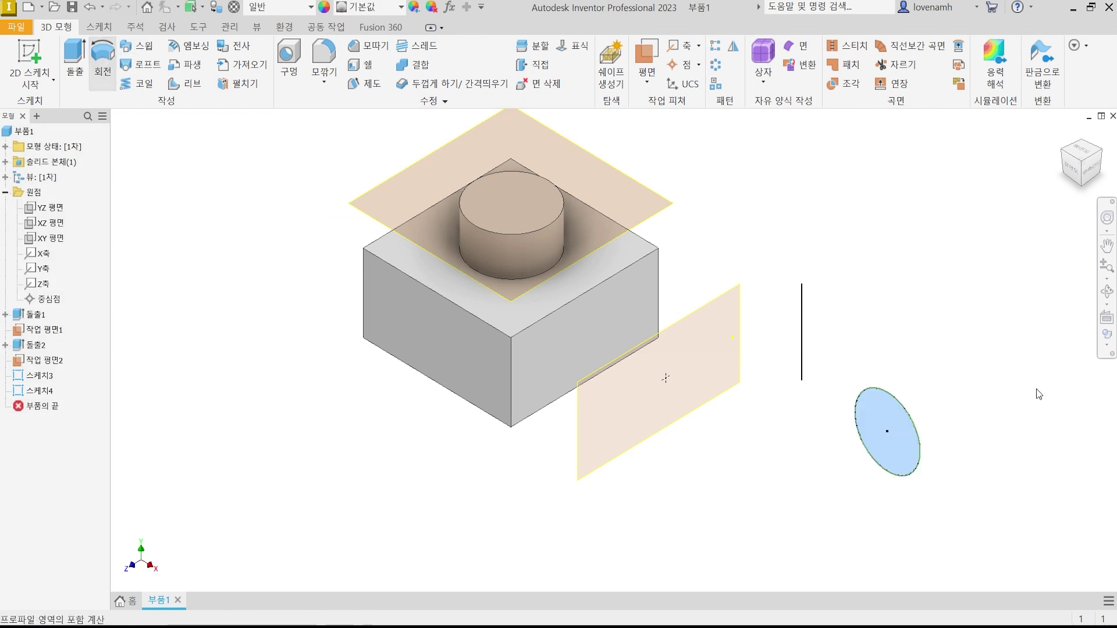
click(803, 322)
click(148, 353)
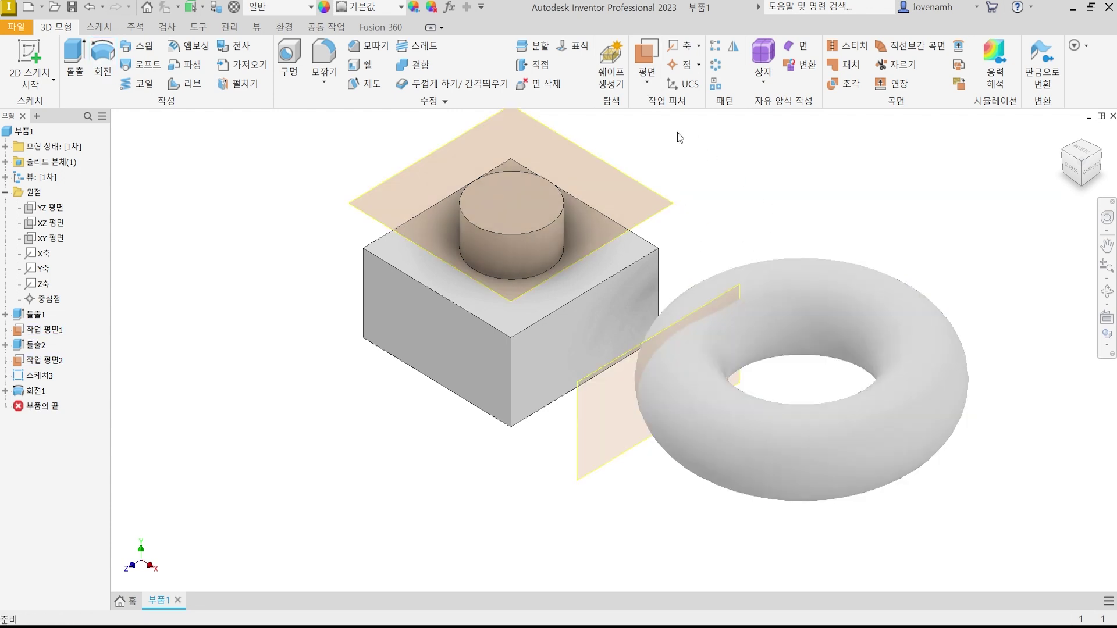
Examine the torus in isometric and front views to see where its horizontal midplane would lie
click(646, 84)
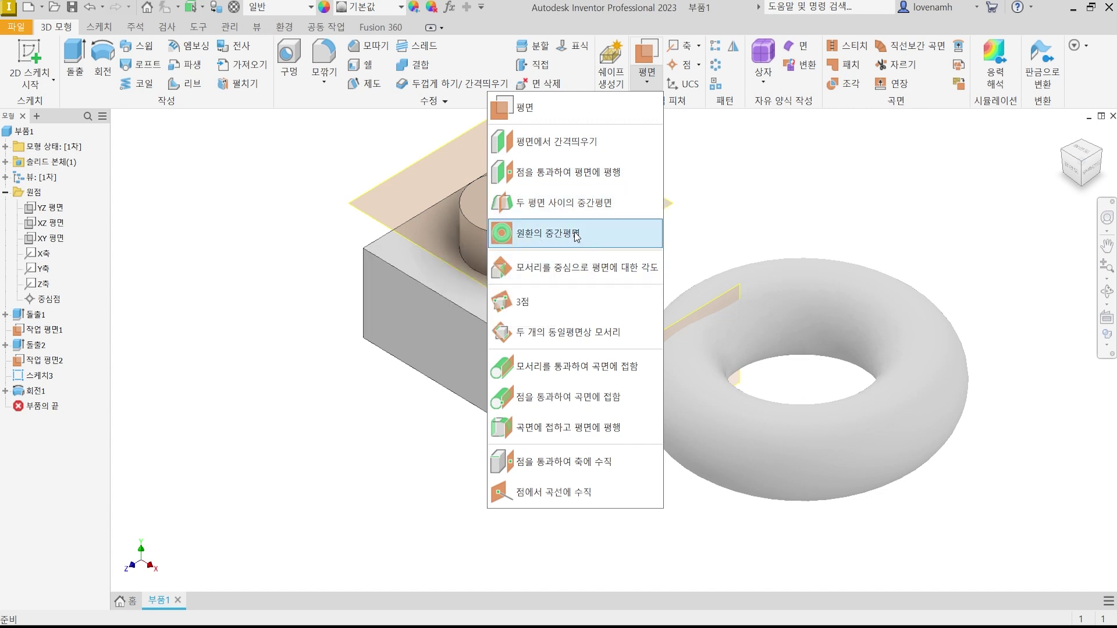
click(970, 256)
middle_drag(990, 297, 956, 232)
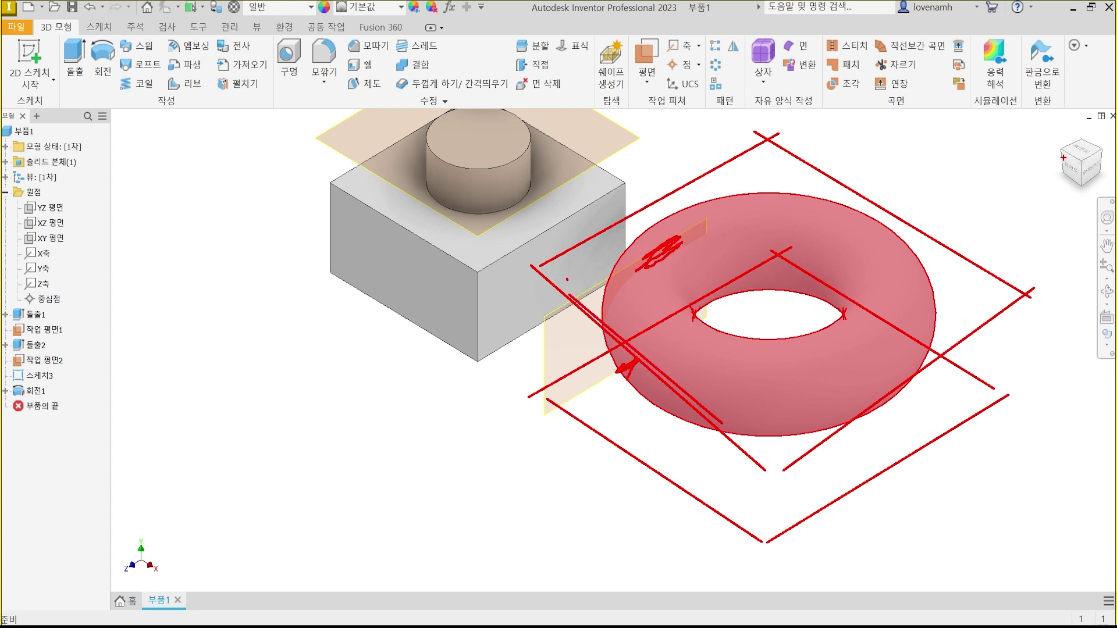
key(Escape)
click(1077, 170)
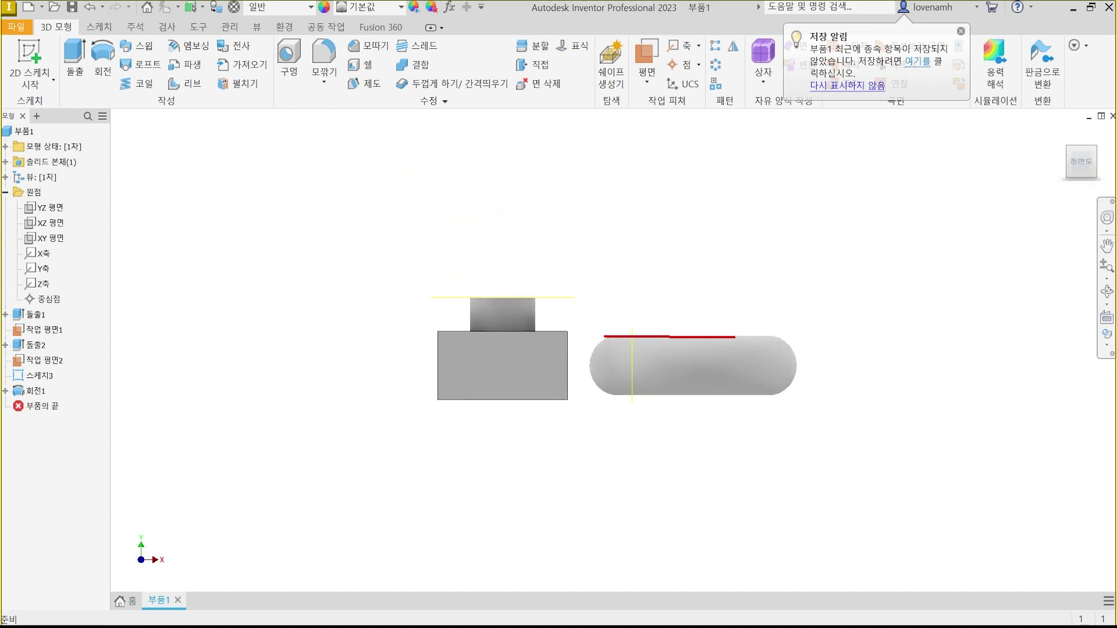
drag(605, 398, 867, 397)
drag(574, 365, 927, 365)
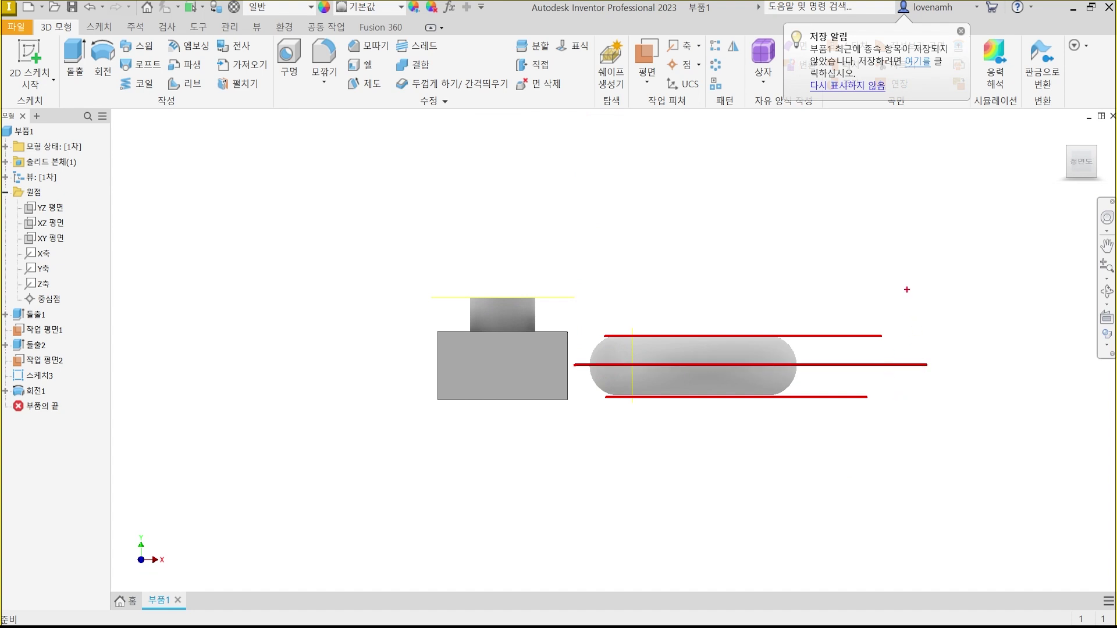
key(Escape)
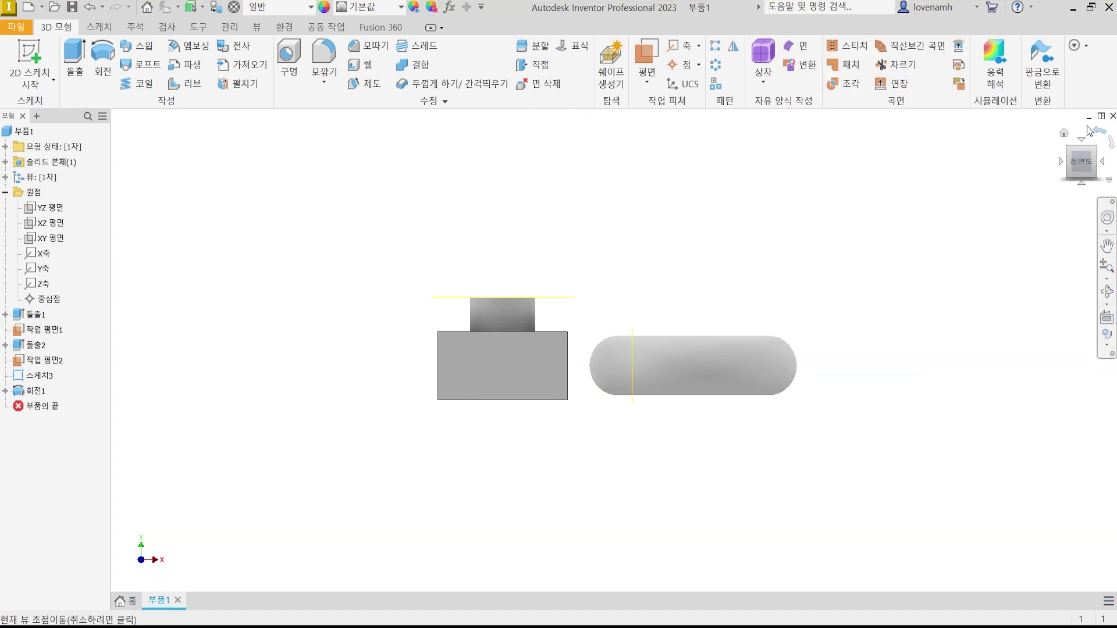
Create a work plane at the midplane of the torus and check it from the front
click(1088, 160)
click(647, 81)
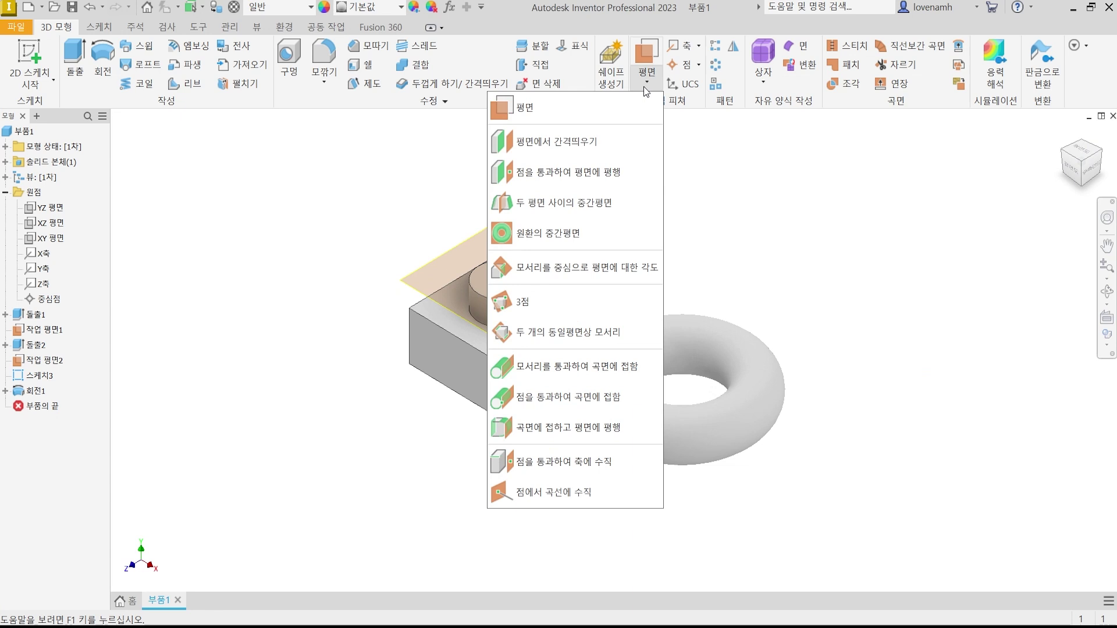
click(578, 233)
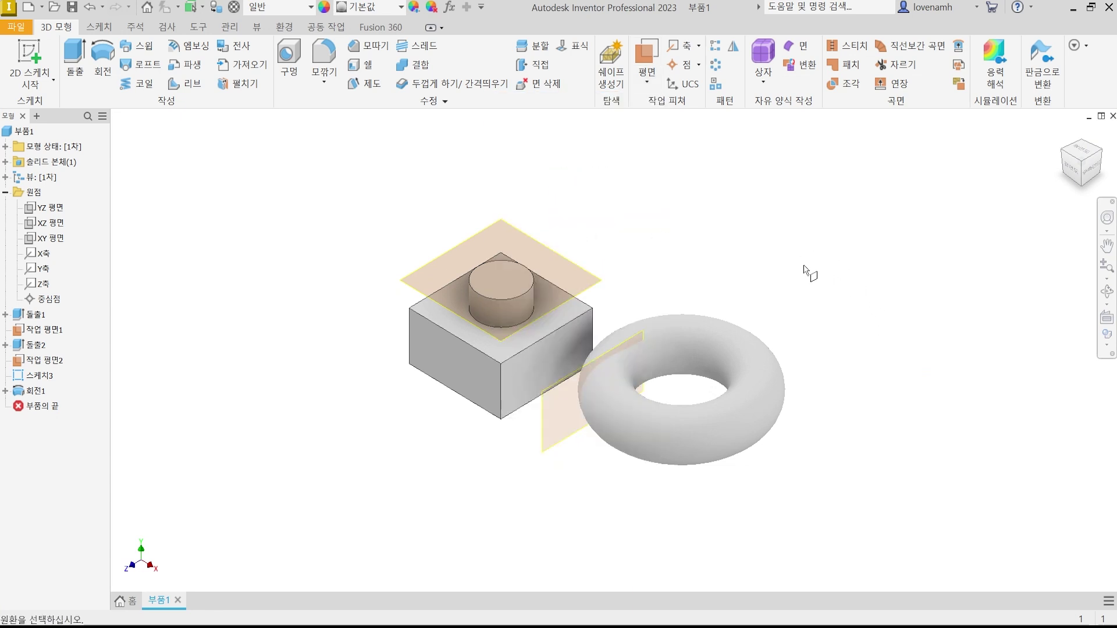
click(766, 368)
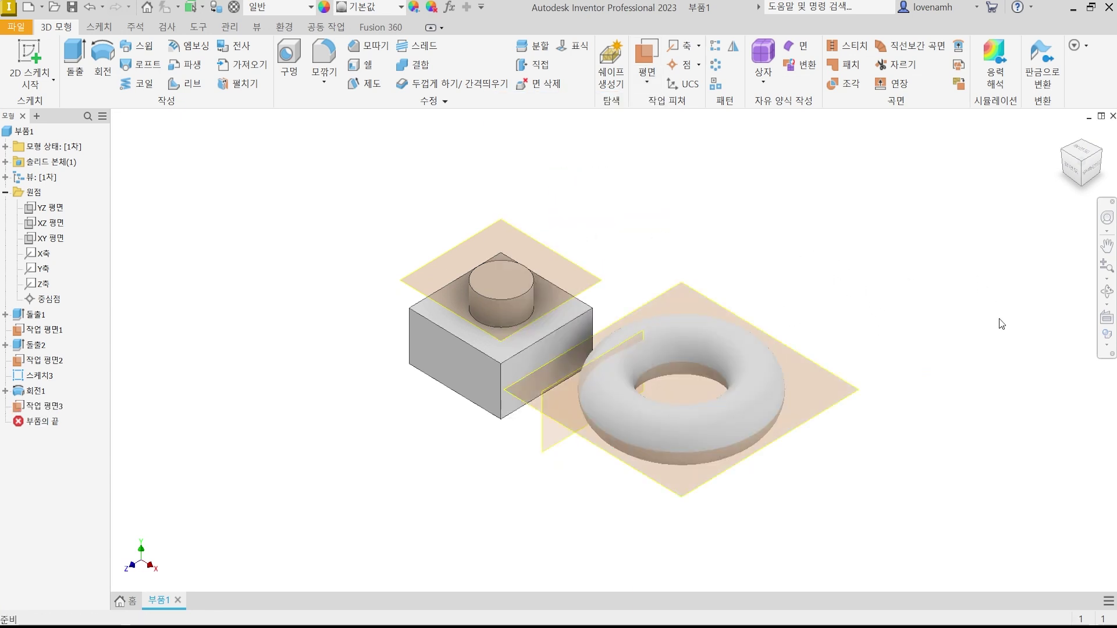
click(1074, 169)
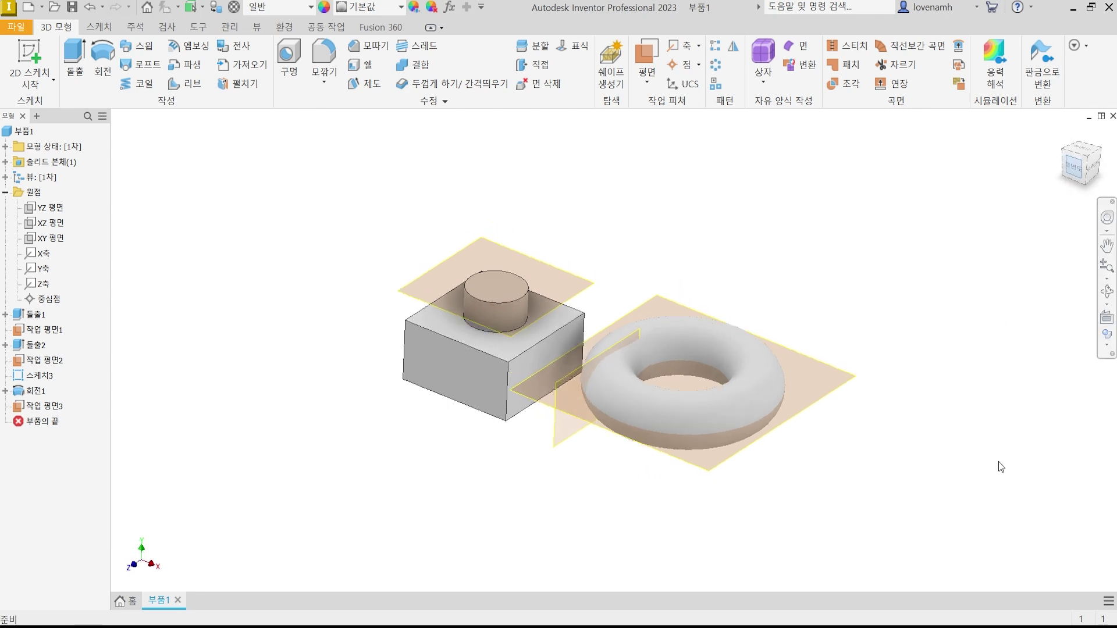
click(795, 368)
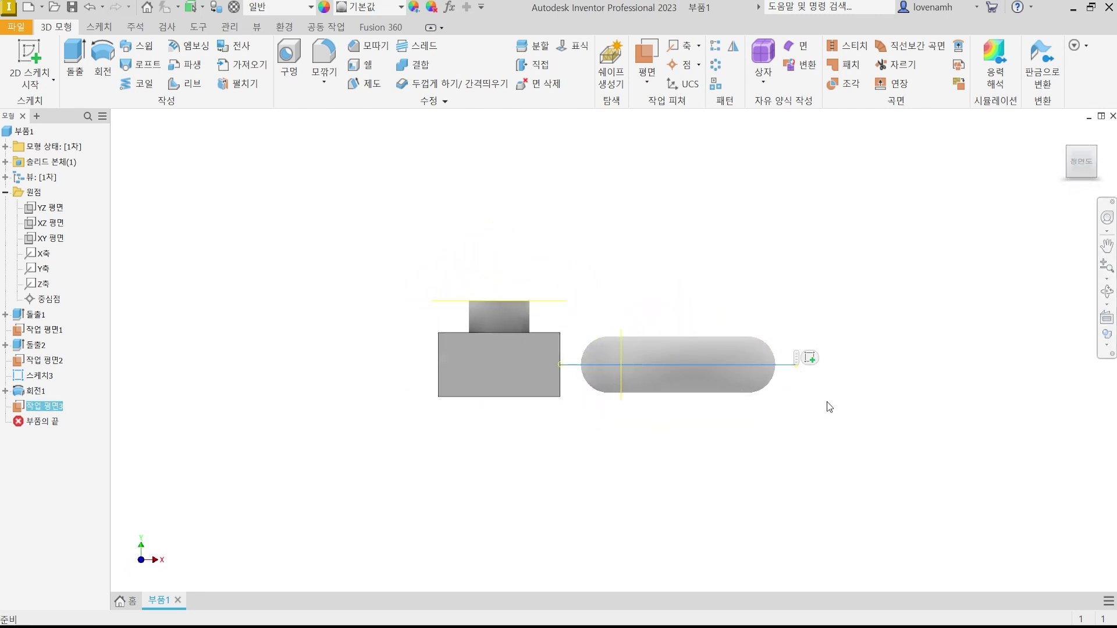
scroll(713, 375, up, 2)
scroll(714, 374, down, 5)
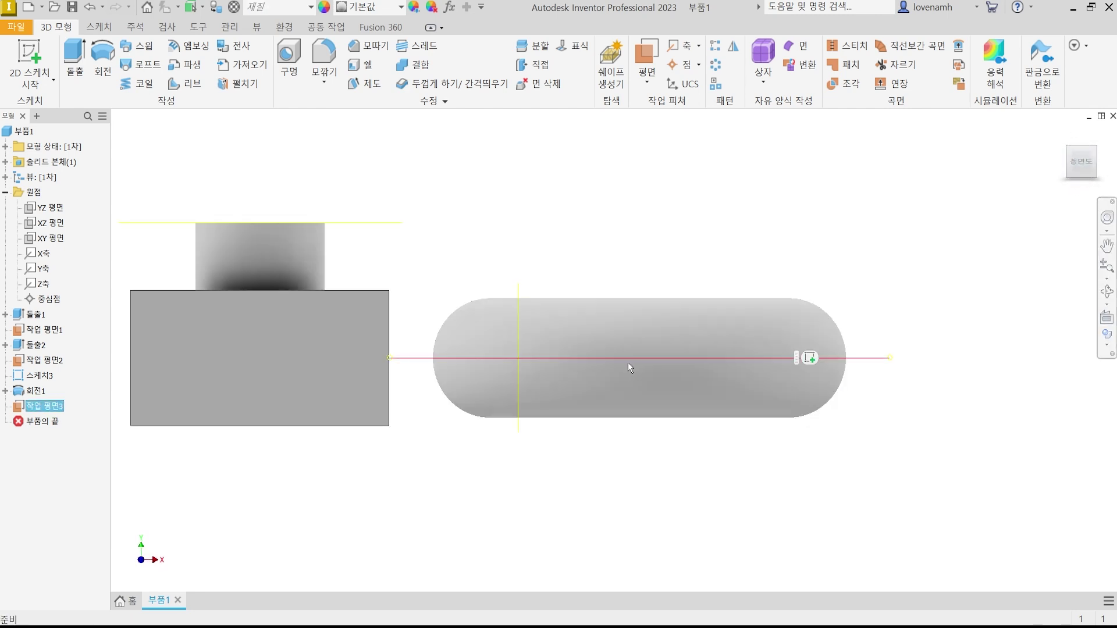
Undo the torus midplane work plane and return to the isometric view
click(954, 250)
click(1095, 151)
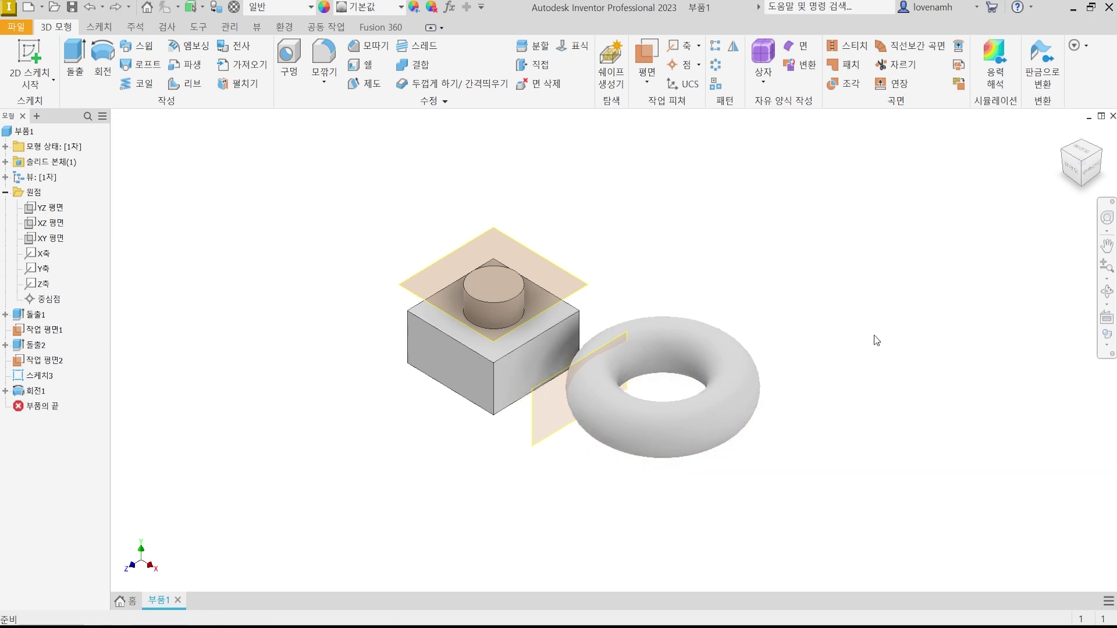
Examine the block's +X top edge from the front as the hinge for an angled work plane
click(648, 82)
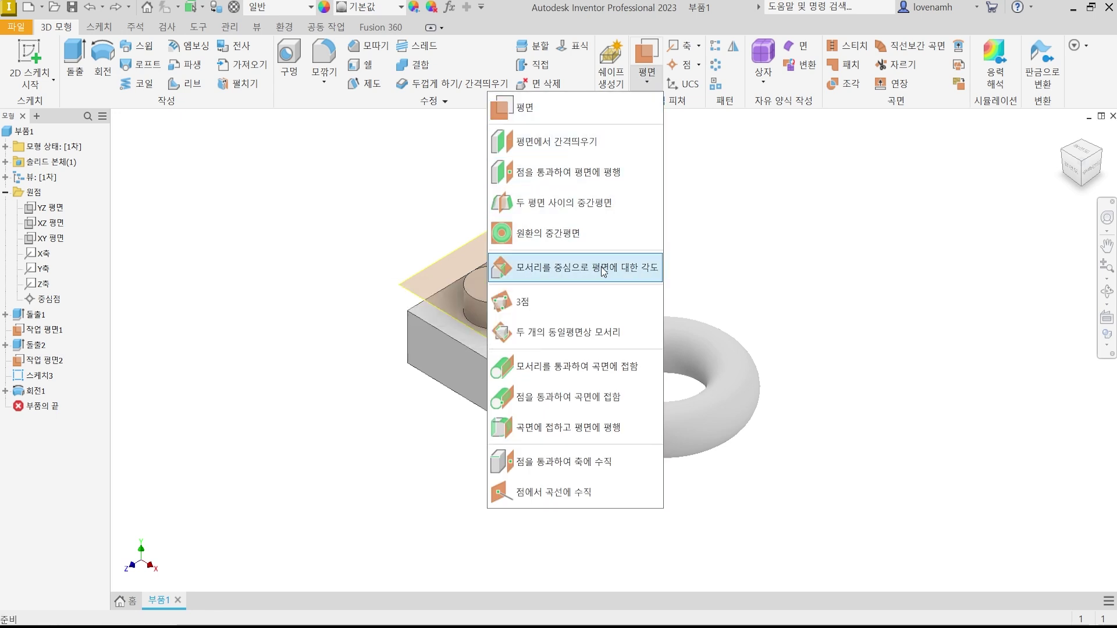
click(651, 268)
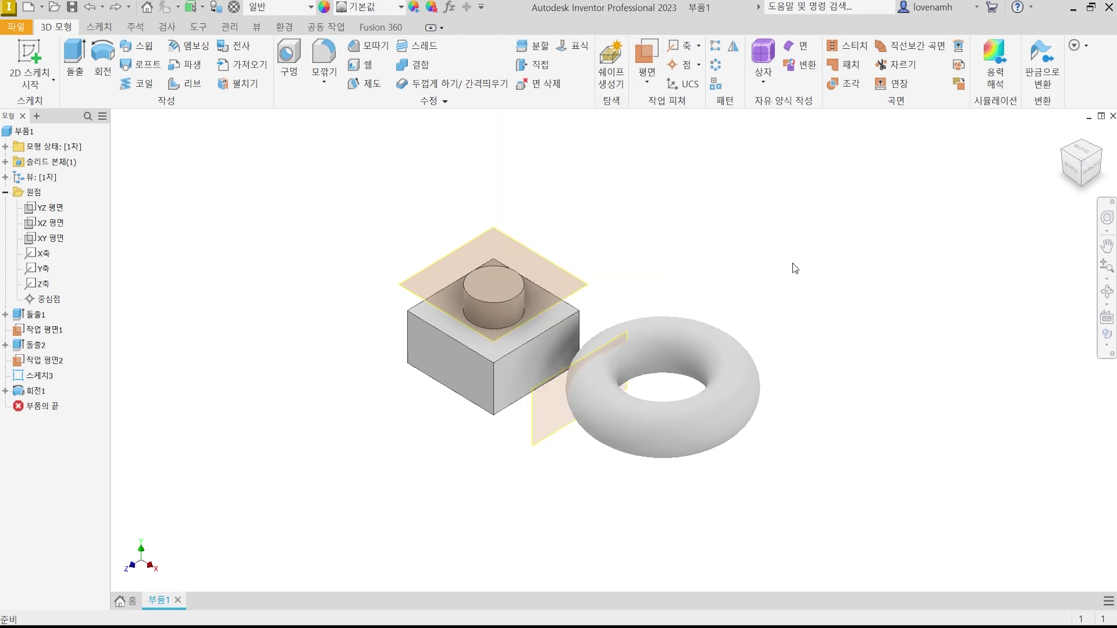
scroll(406, 371, up, 5)
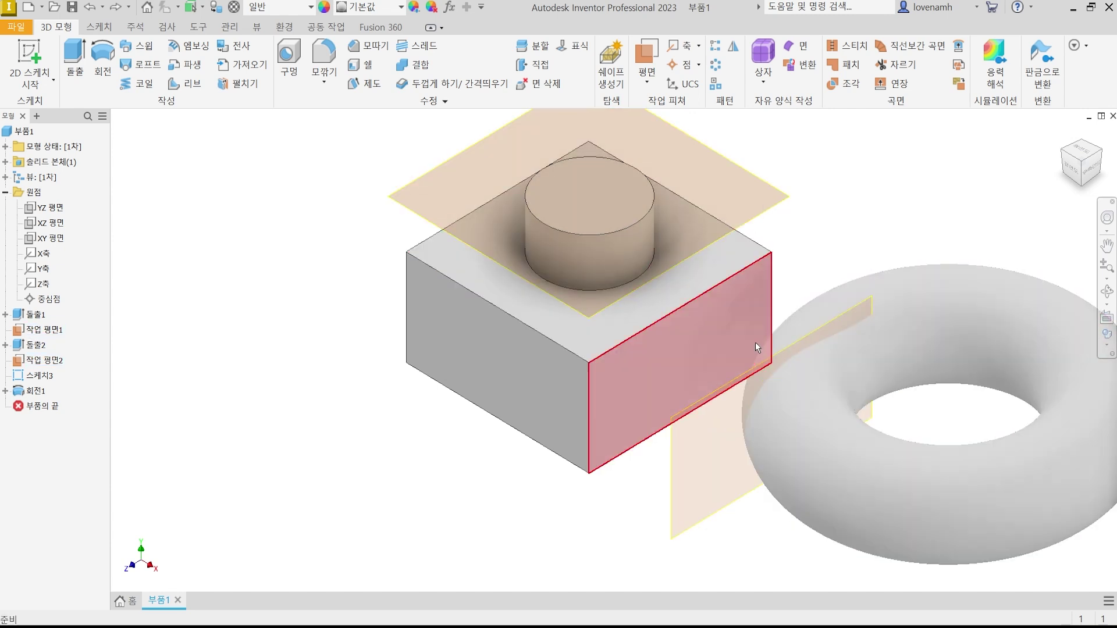
click(1072, 170)
scroll(556, 343, down, 5)
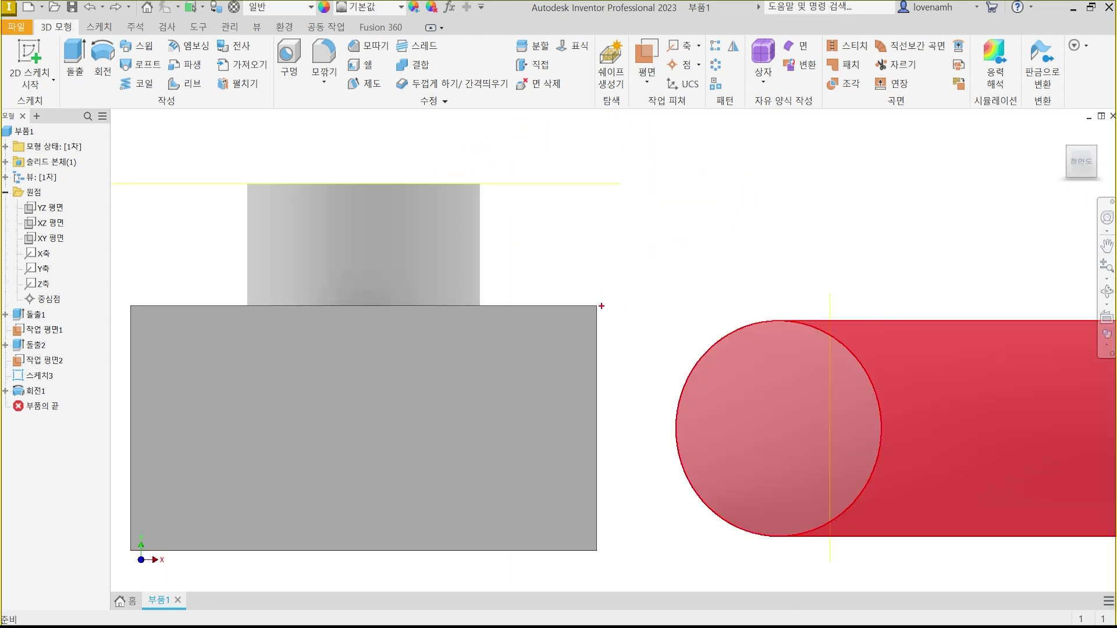
click(597, 305)
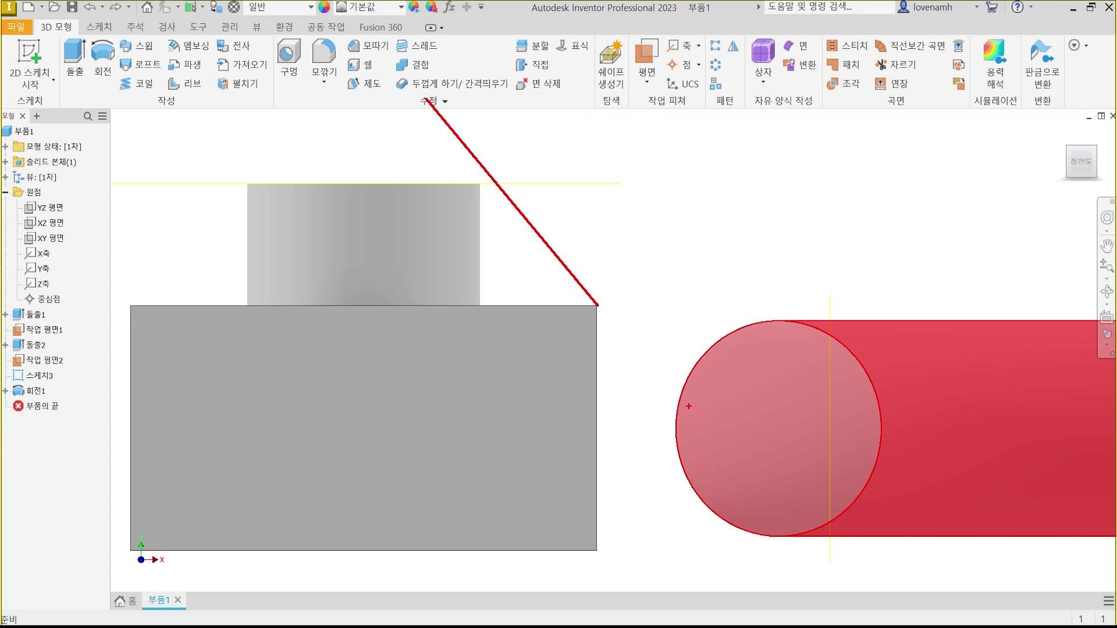
drag(470, 142, 516, 203)
drag(470, 147, 338, 281)
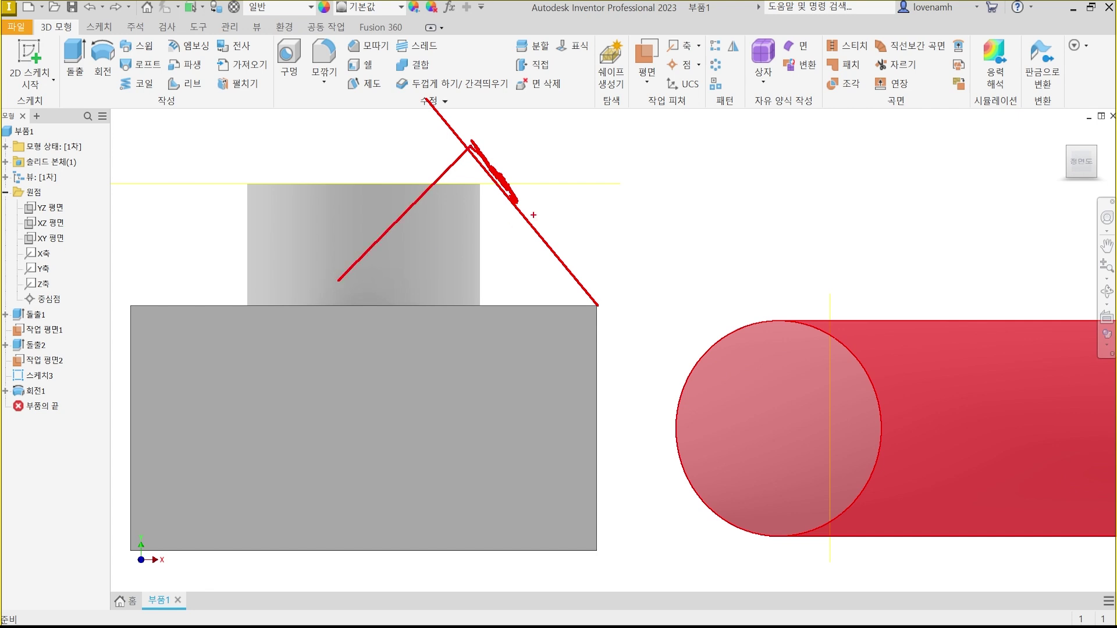
mouse_move(512, 202)
mouse_down()
mouse_move(437, 259)
mouse_move(407, 328)
mouse_up()
key(Escape)
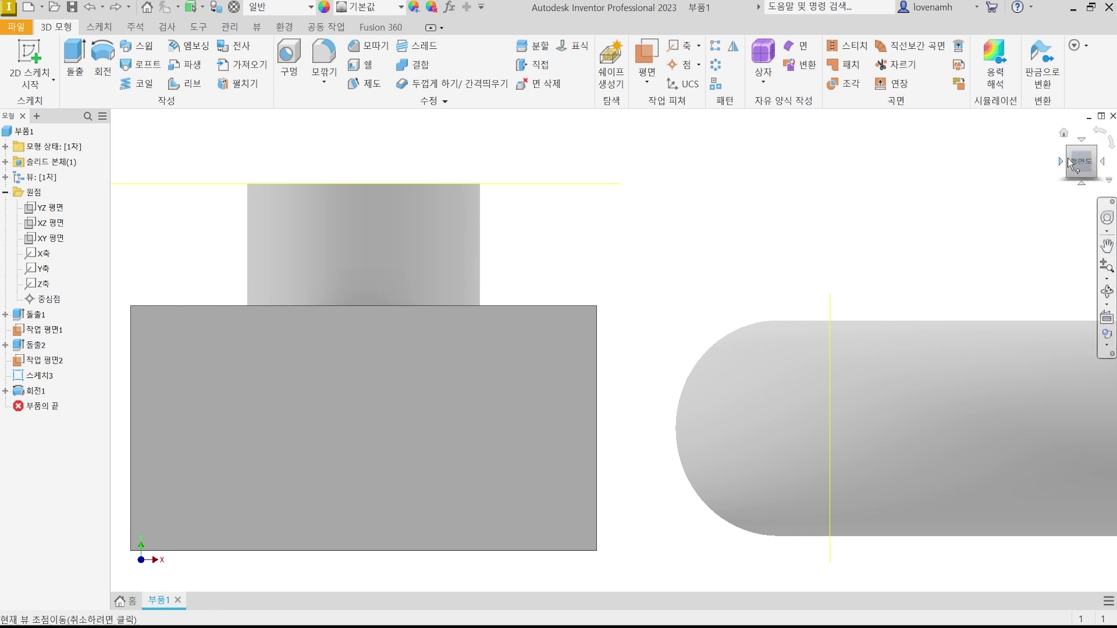
click(1063, 132)
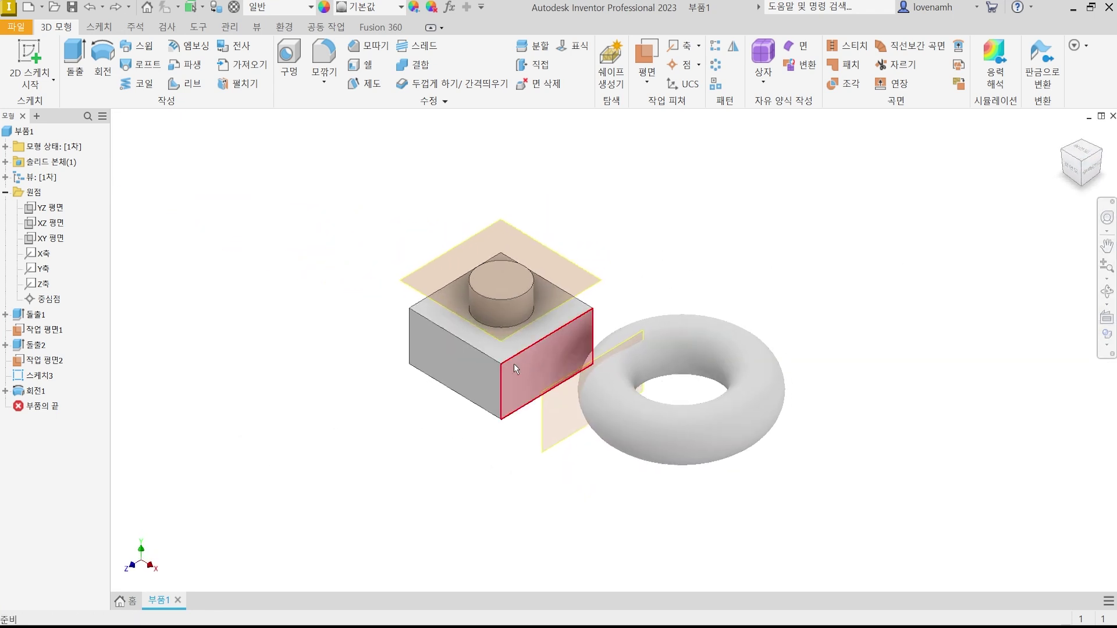
scroll(515, 363, down, 2)
scroll(515, 363, up, 5)
click(649, 82)
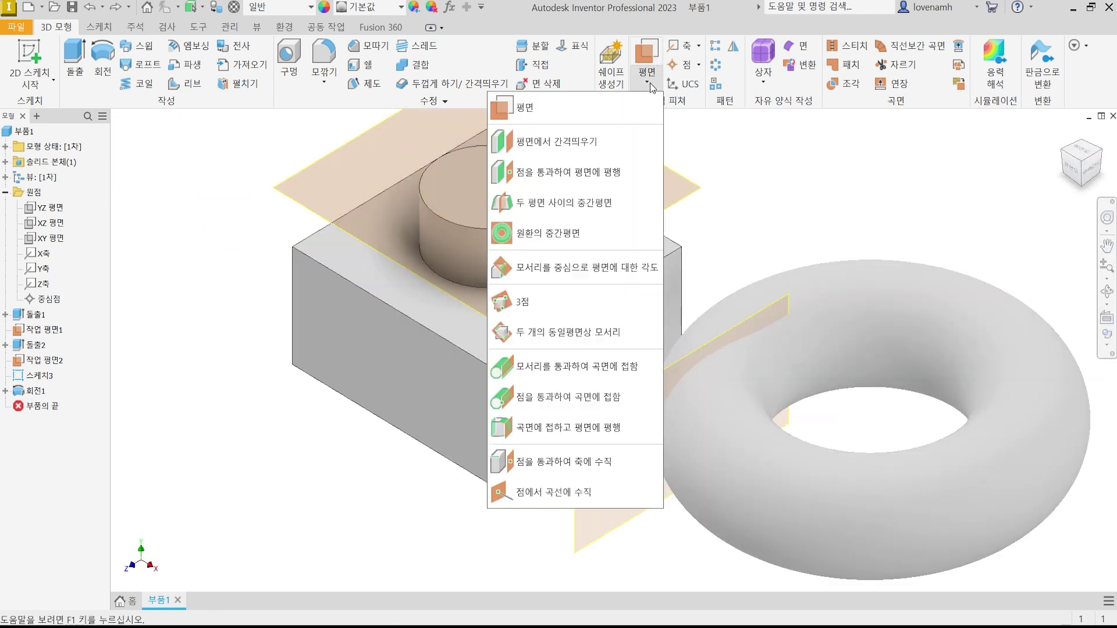
click(596, 269)
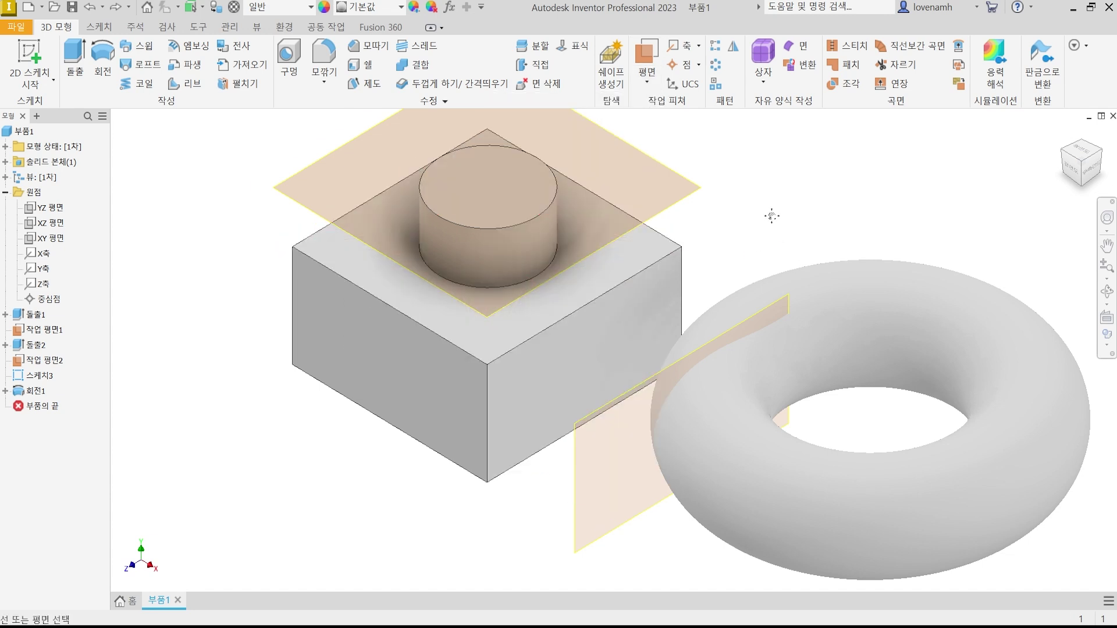
middle_drag(774, 217, 776, 244)
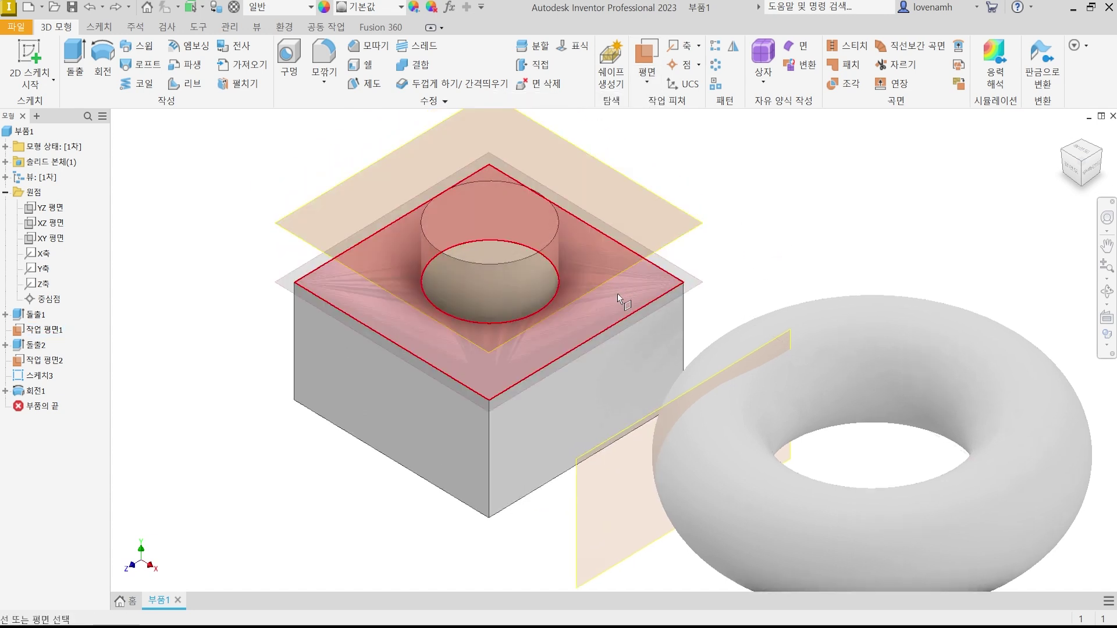
click(618, 294)
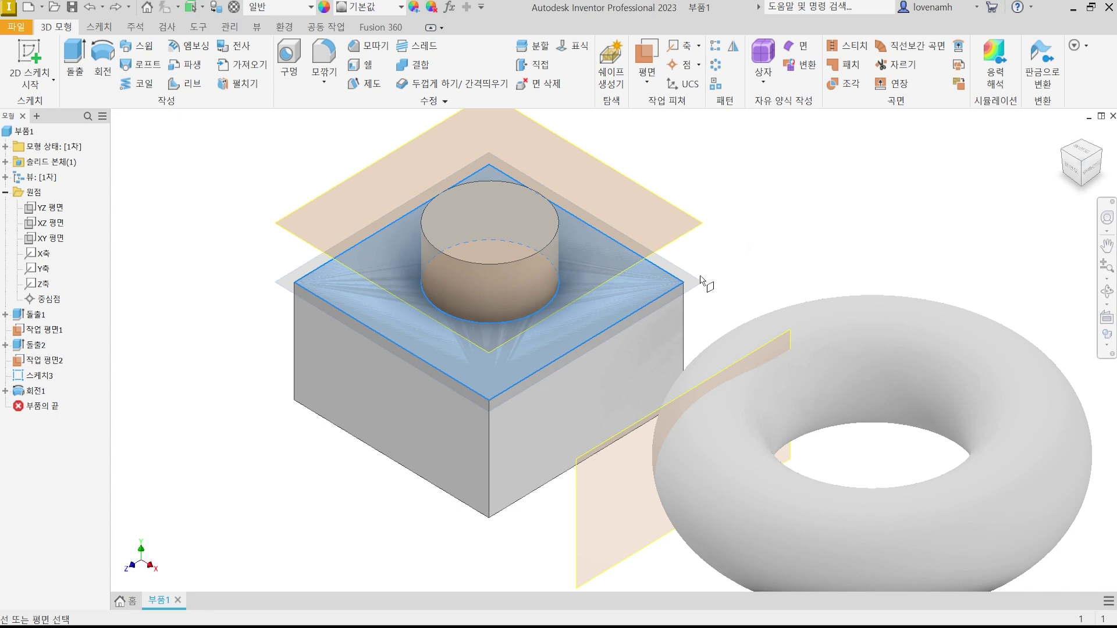
click(636, 313)
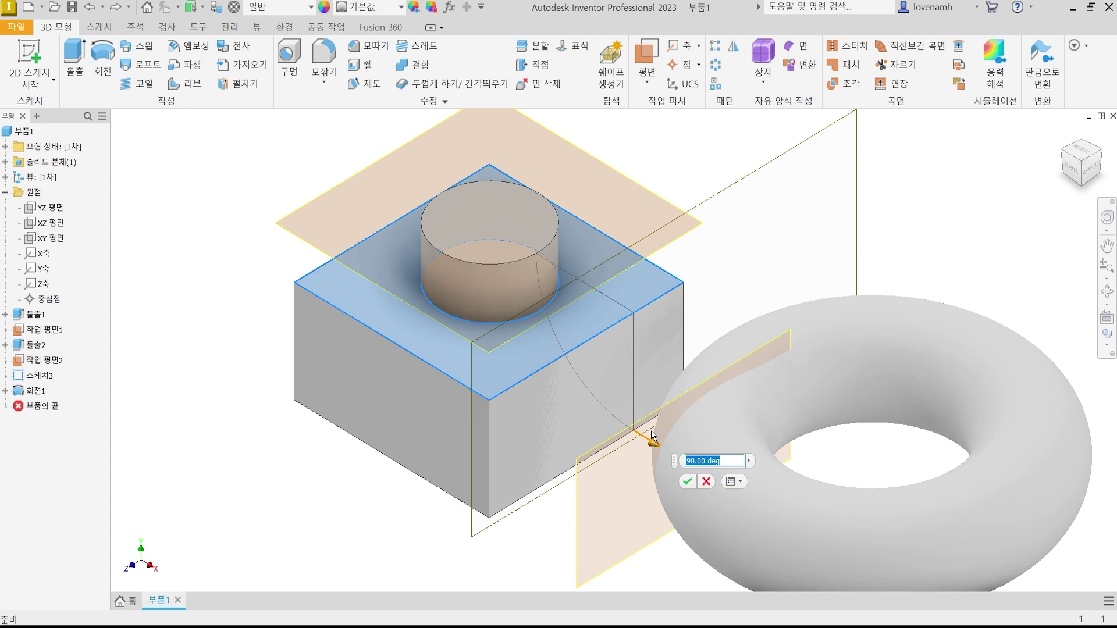
mouse_move(542, 248)
mouse_down()
mouse_move(535, 327)
mouse_move(615, 430)
mouse_up()
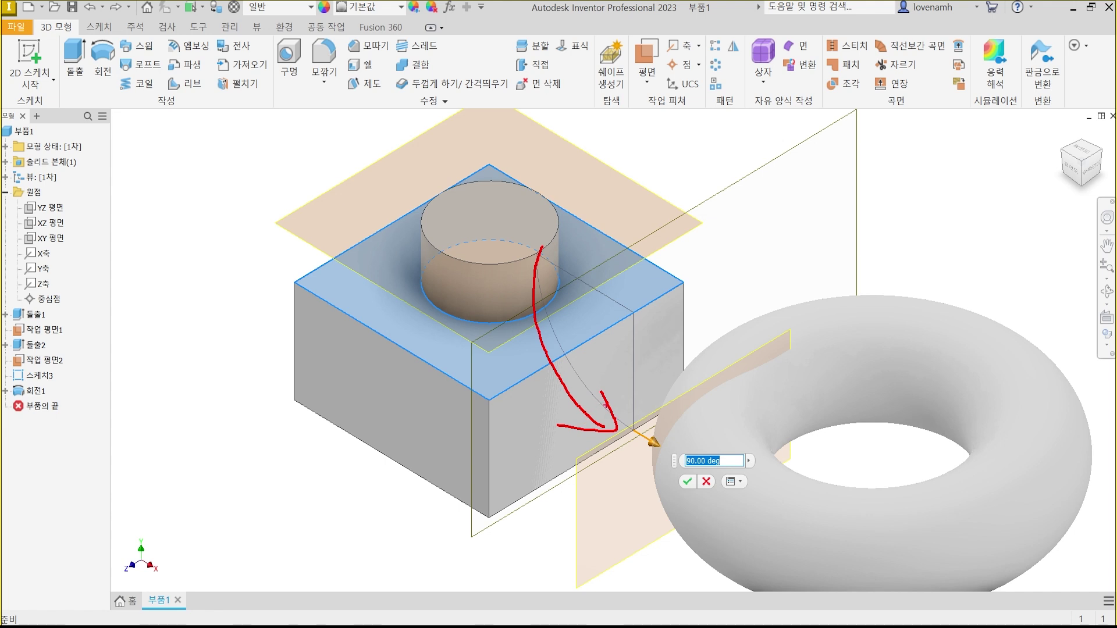
drag(713, 477, 726, 400)
mouse_move(766, 351)
mouse_down()
mouse_move(766, 377)
mouse_move(747, 375)
mouse_move(773, 385)
mouse_move(792, 349)
mouse_up()
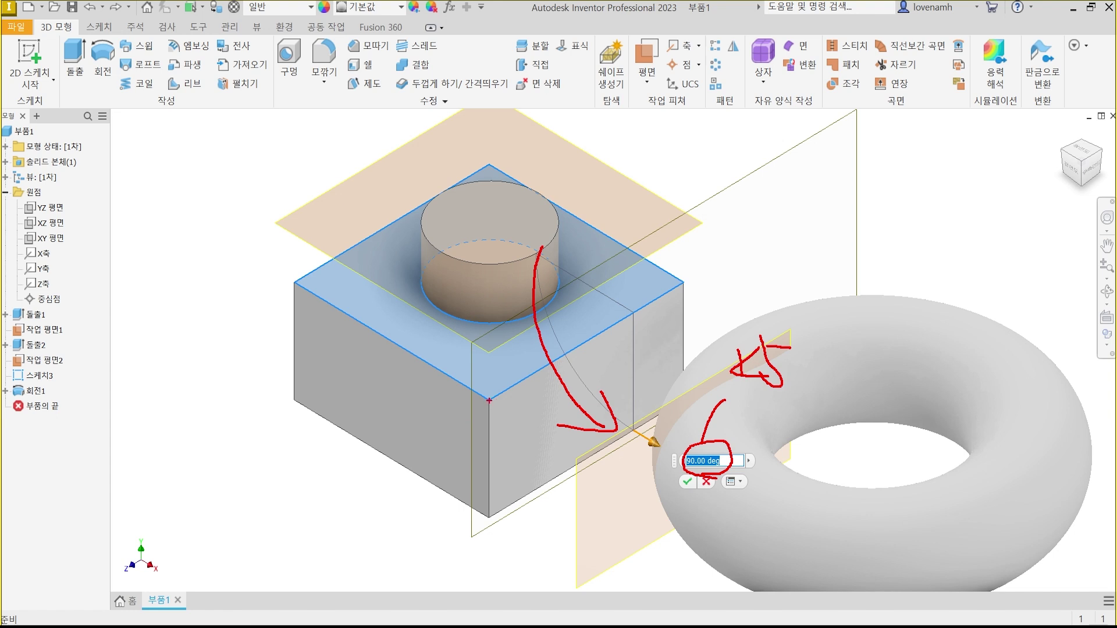
mouse_move(510, 298)
mouse_down()
mouse_move(475, 329)
mouse_move(480, 440)
mouse_up()
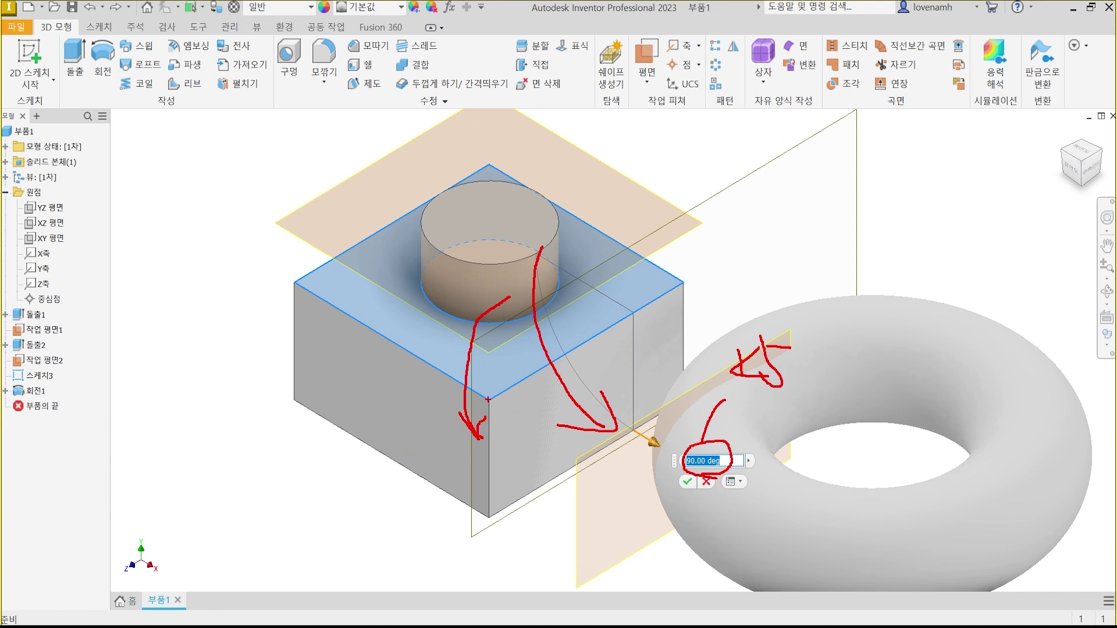
drag(489, 400, 367, 445)
drag(489, 401, 704, 318)
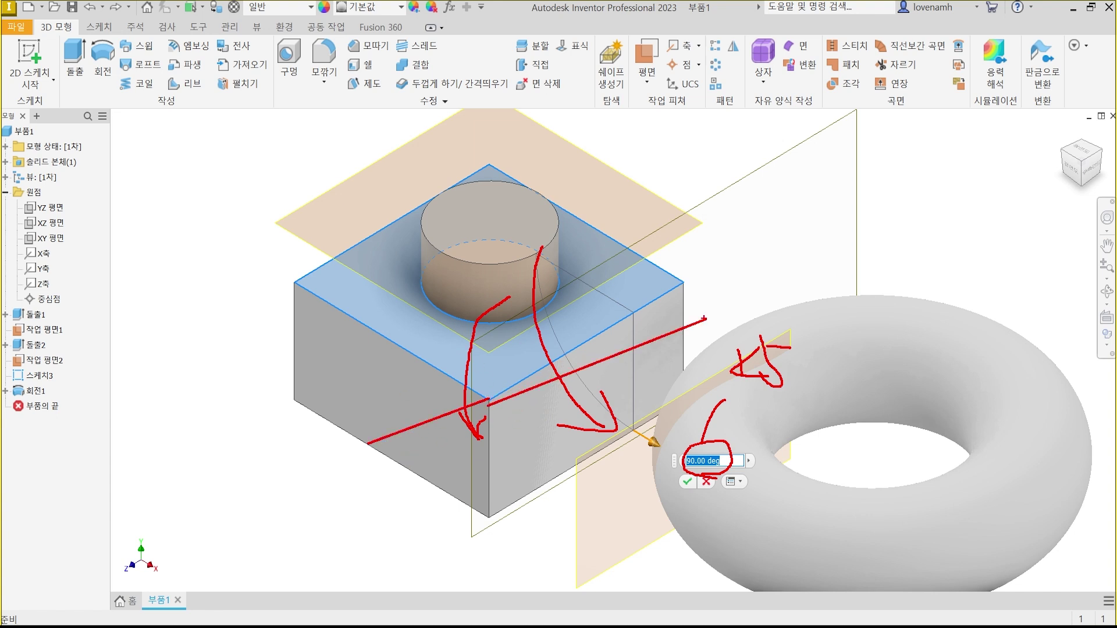
key(Escape)
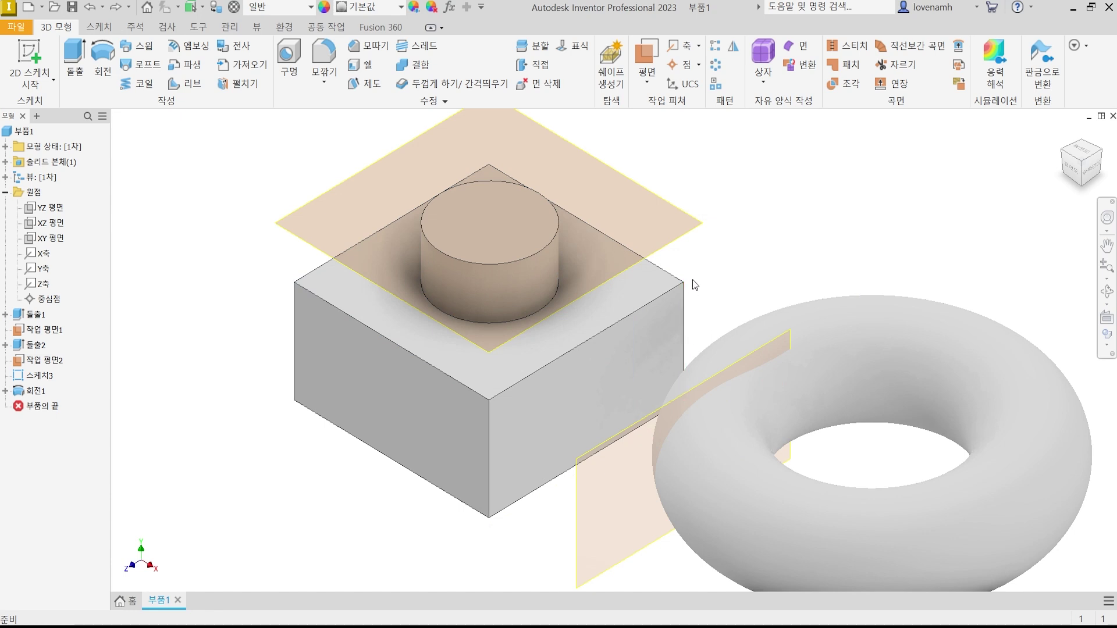
Create a work plane through the block's +X top edge at 45° to the block's top face
click(649, 55)
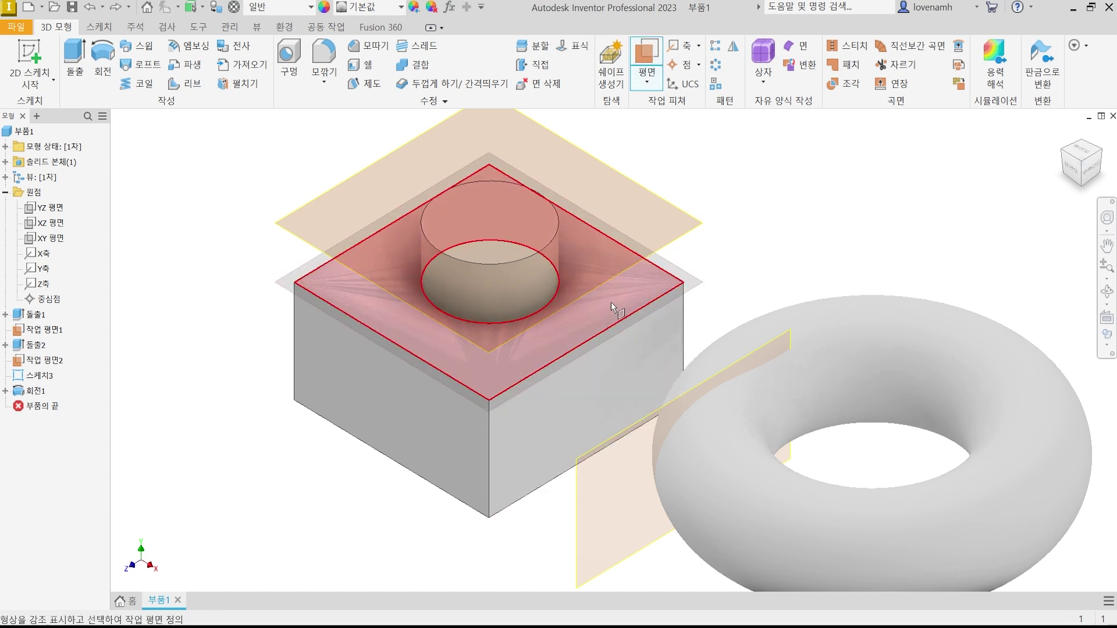
click(611, 302)
click(622, 320)
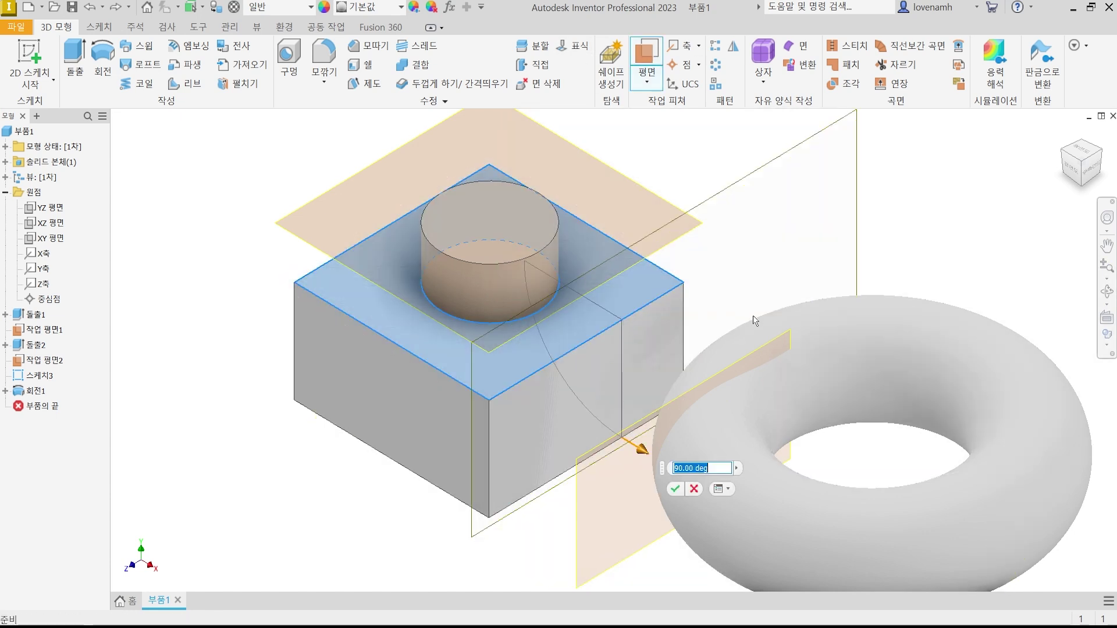
text(45)
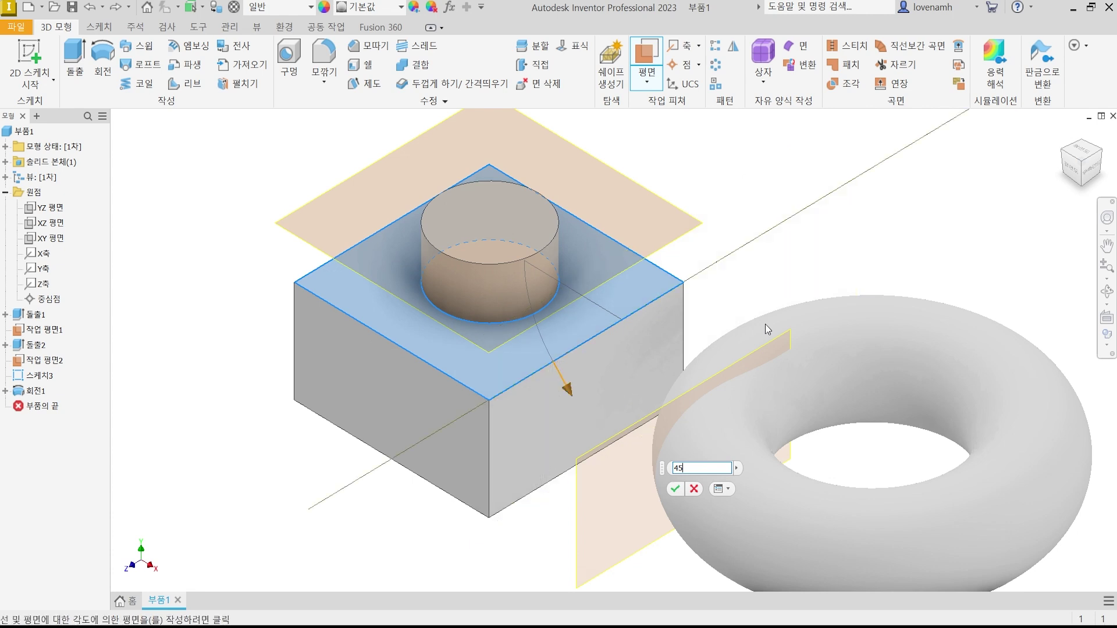
key(Return)
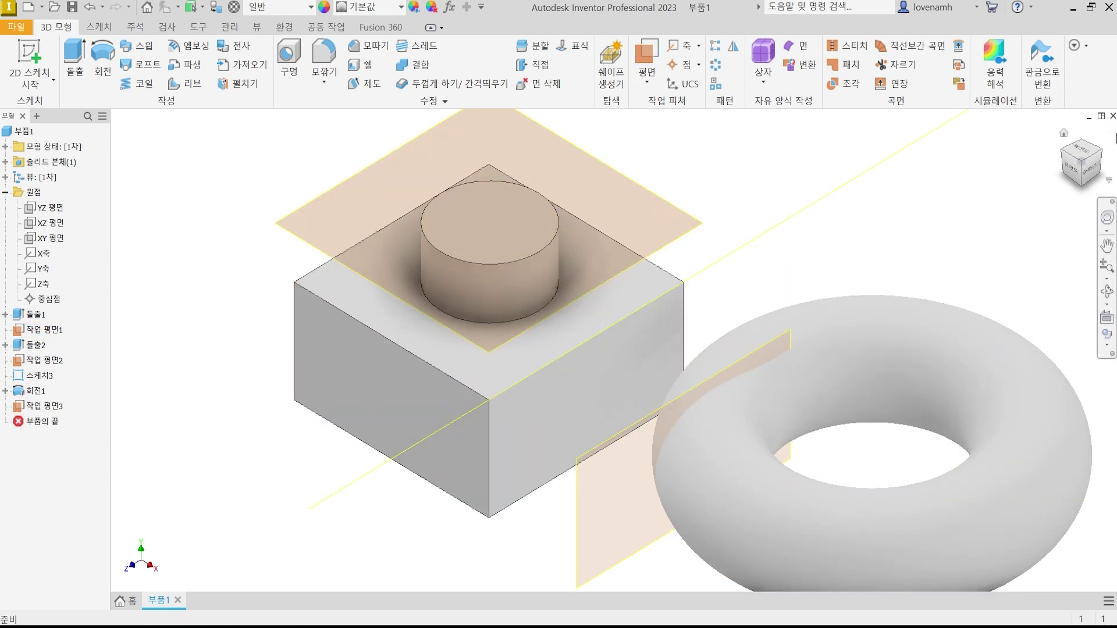
Inspect the 45° work plane from the front view and undo it
click(1075, 172)
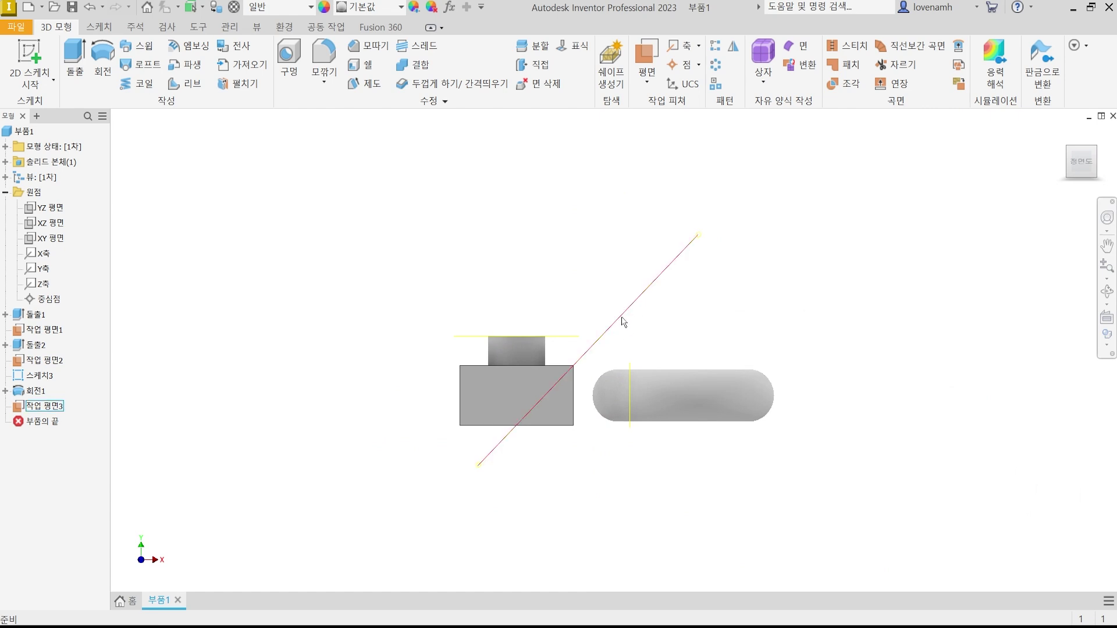
click(626, 312)
shift+middle_drag(703, 343, 723, 334)
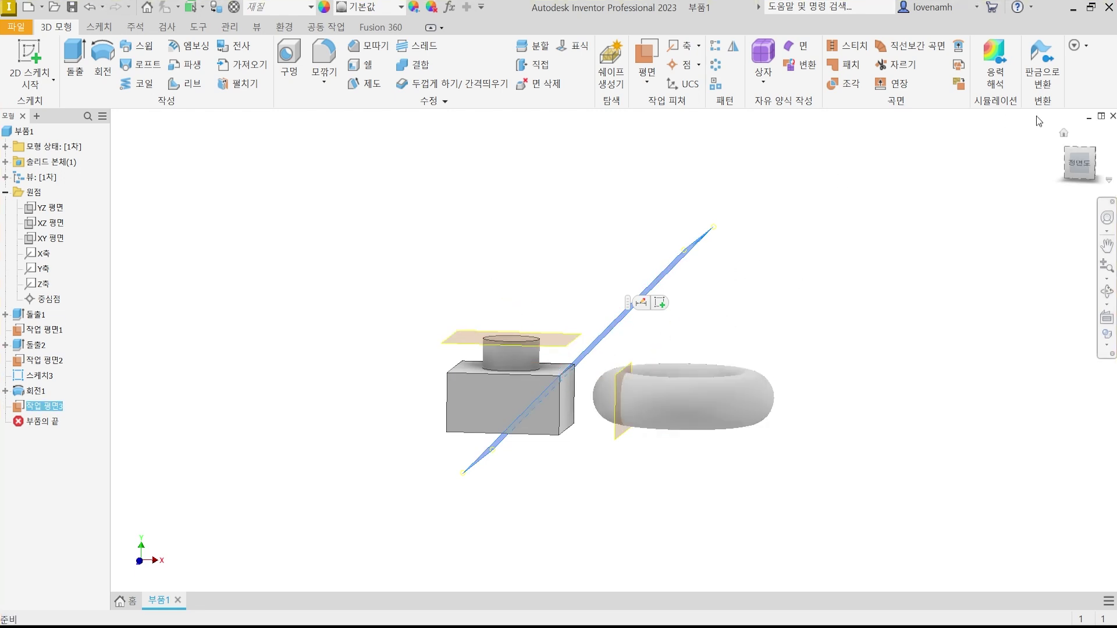
click(1093, 152)
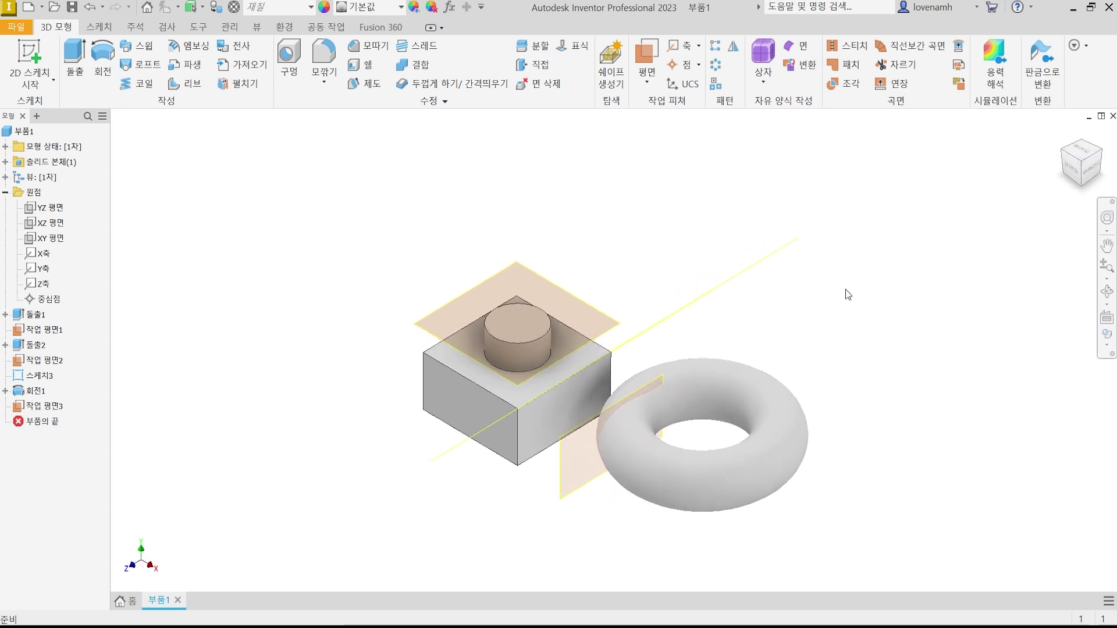
key(ctrl+z)
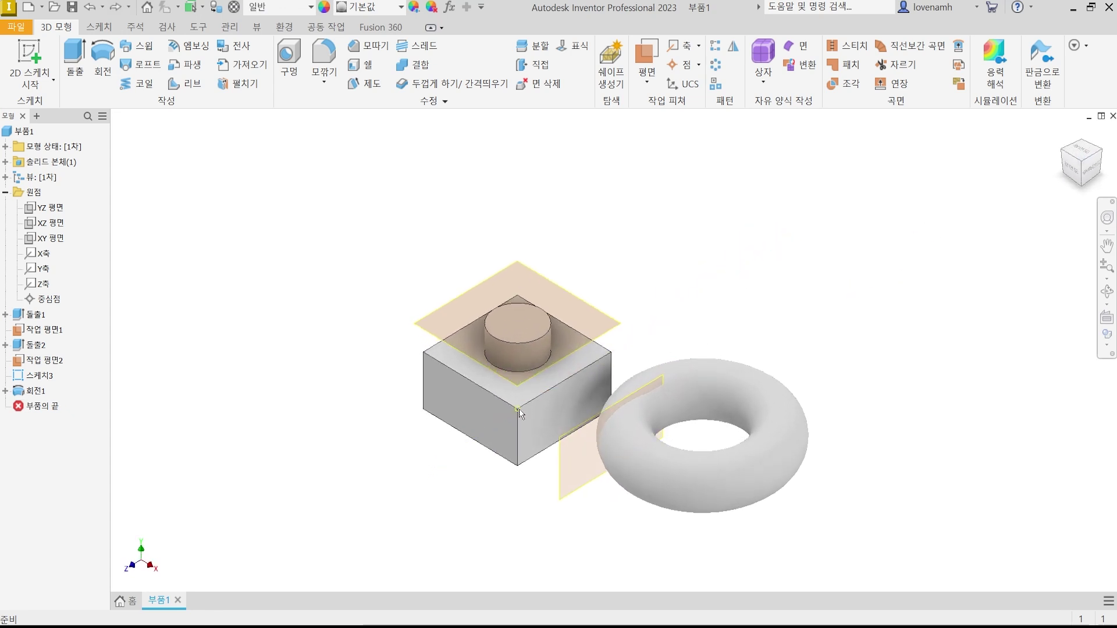
Create a work plane through the block's +X top edge, angled 45° to the top face but tilted in the opposite direction
scroll(519, 410, down, 3)
click(648, 50)
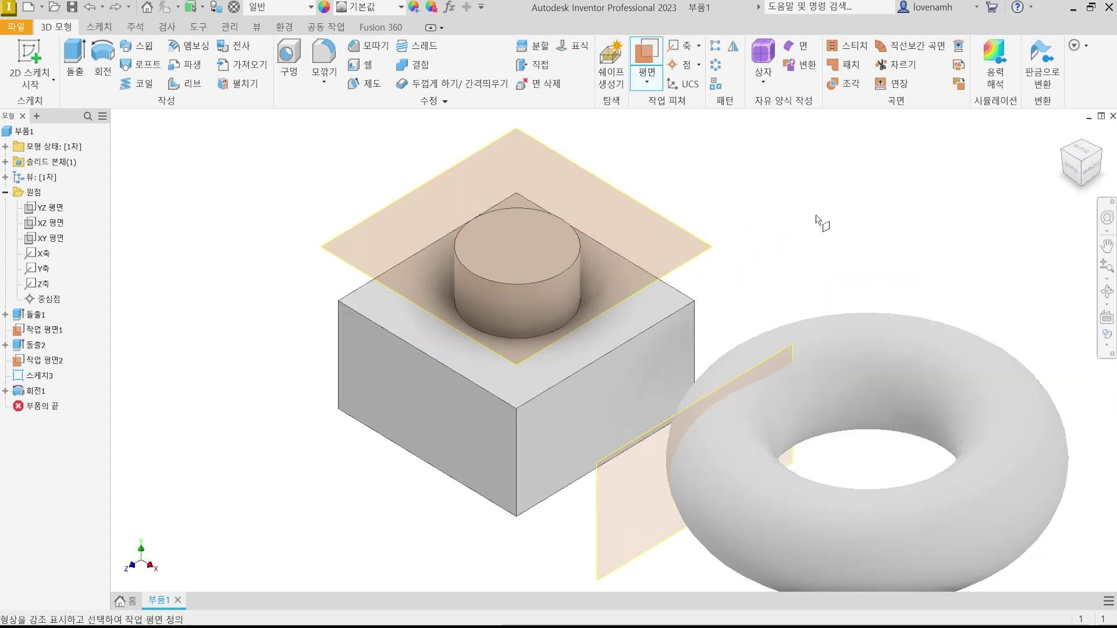
click(650, 302)
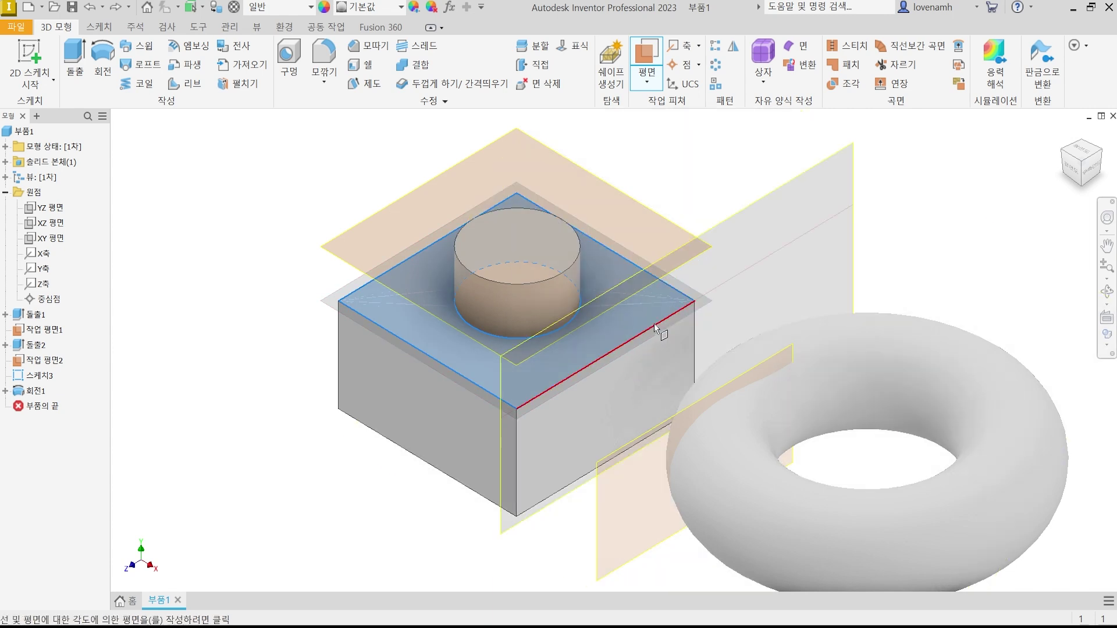
click(654, 323)
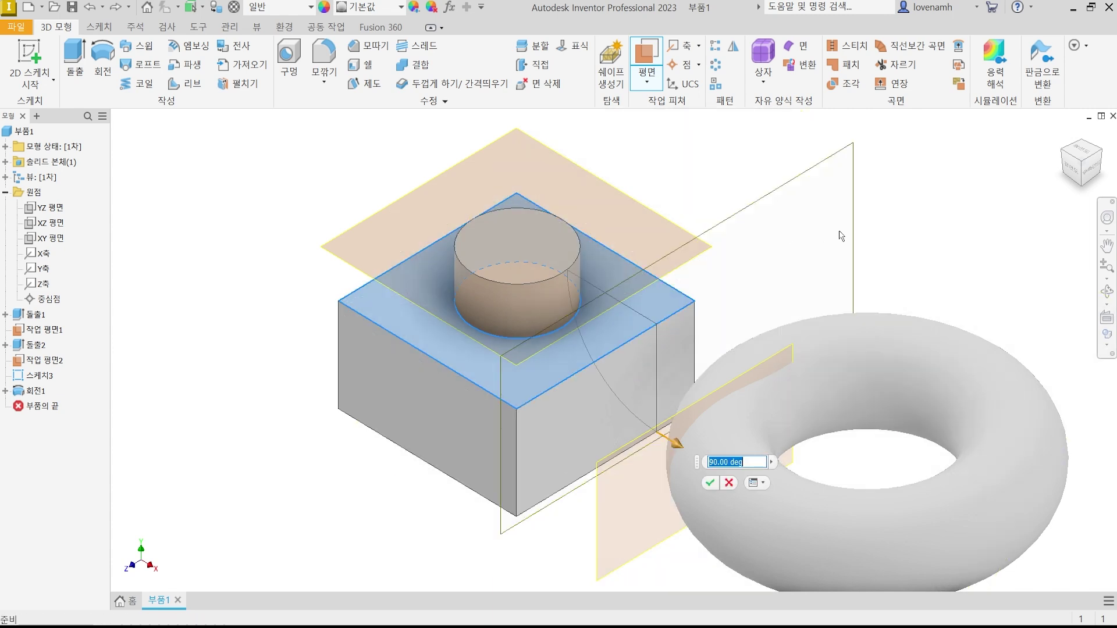
text(45)
key(Return)
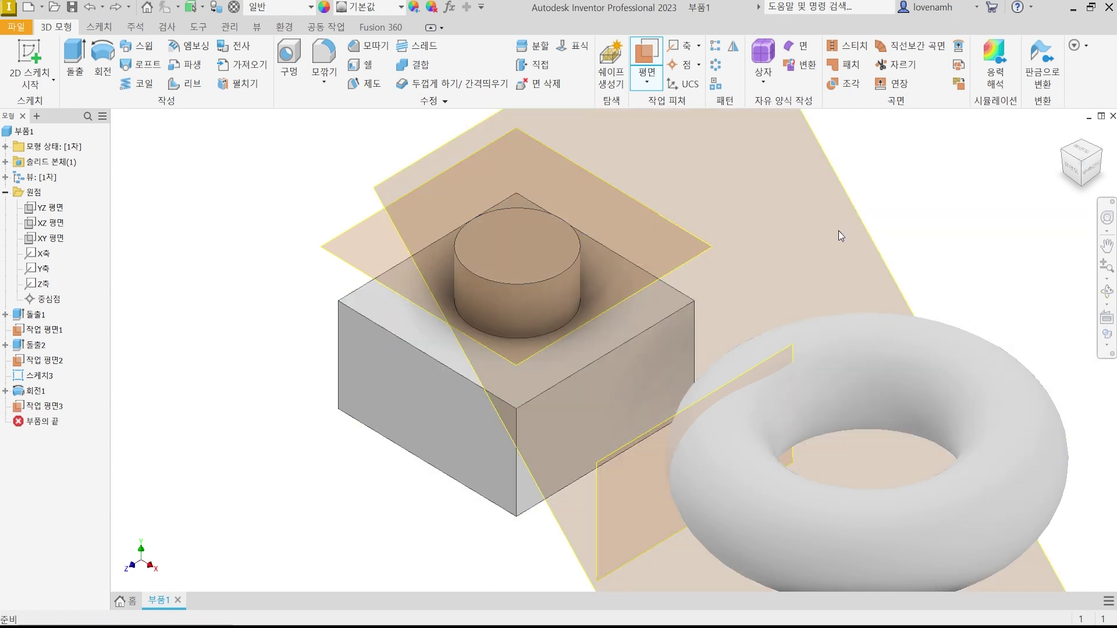
Inspect the oppositely tilted work plane from the front and return to the isometric view
click(1072, 172)
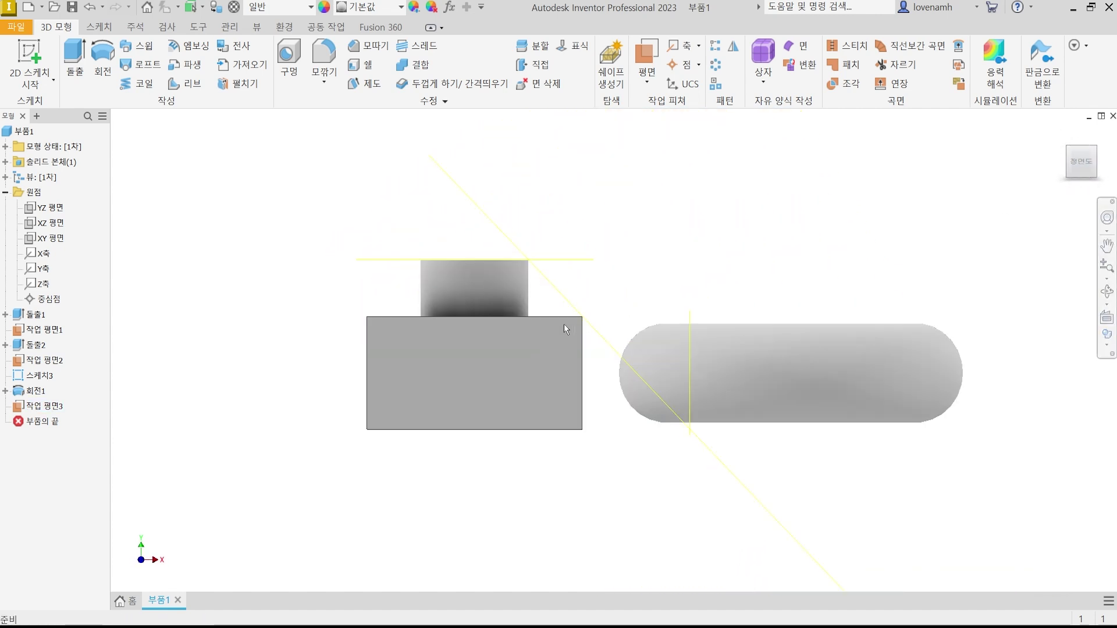
scroll(564, 323, up, 3)
click(570, 289)
shift+middle_drag(655, 276, 679, 282)
key(Escape)
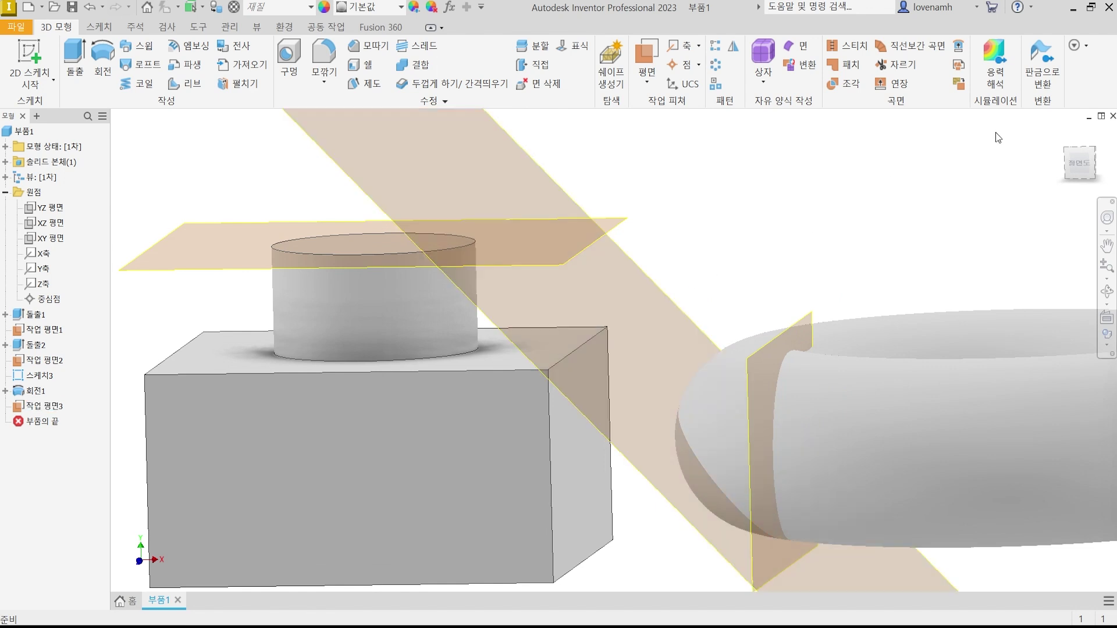
click(1064, 144)
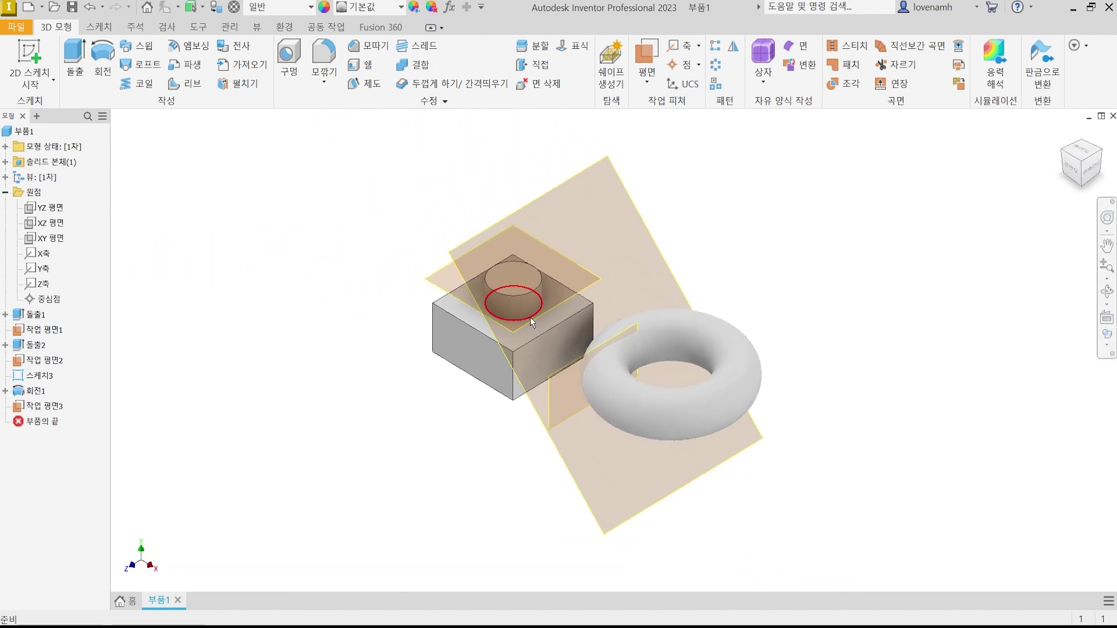
Delete the angled work plane on the block's top edge
click(677, 250)
key(Delete)
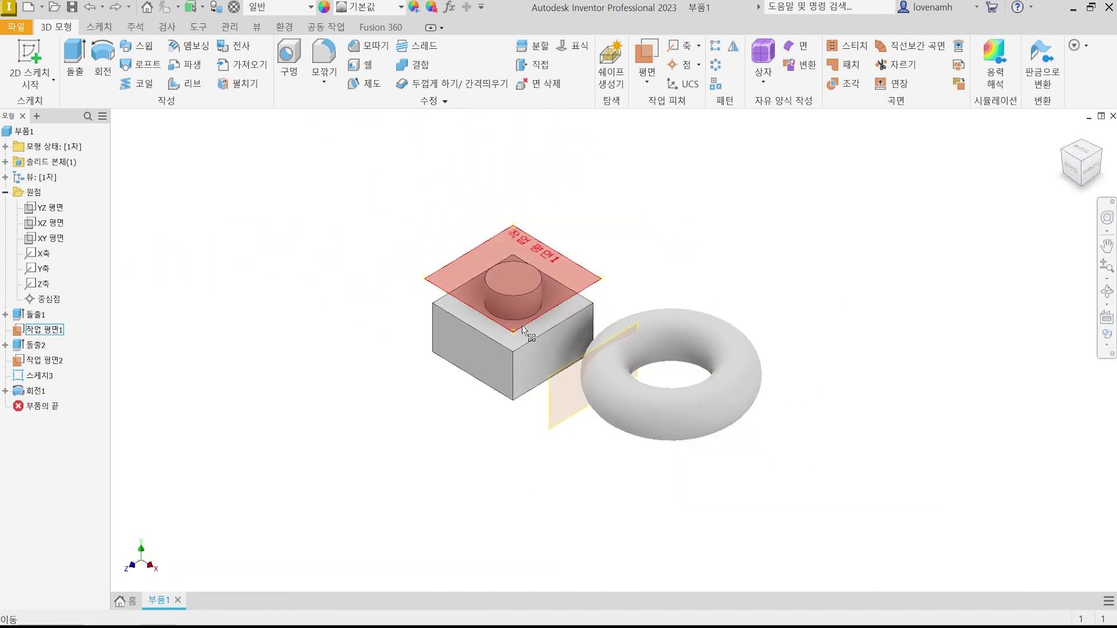
scroll(522, 326, up, 3)
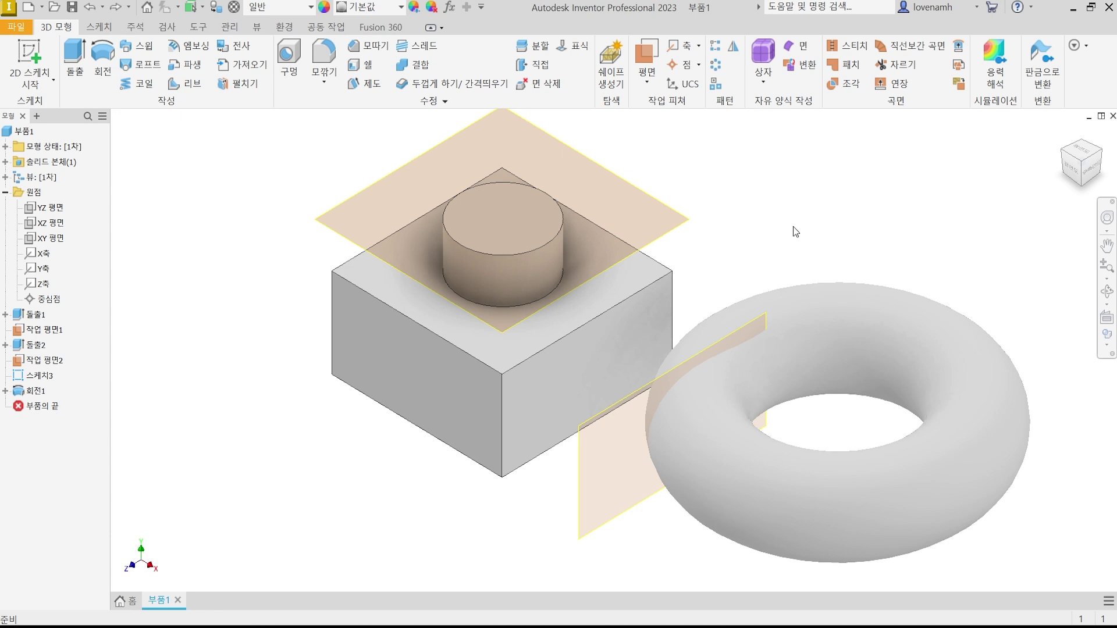
click(655, 86)
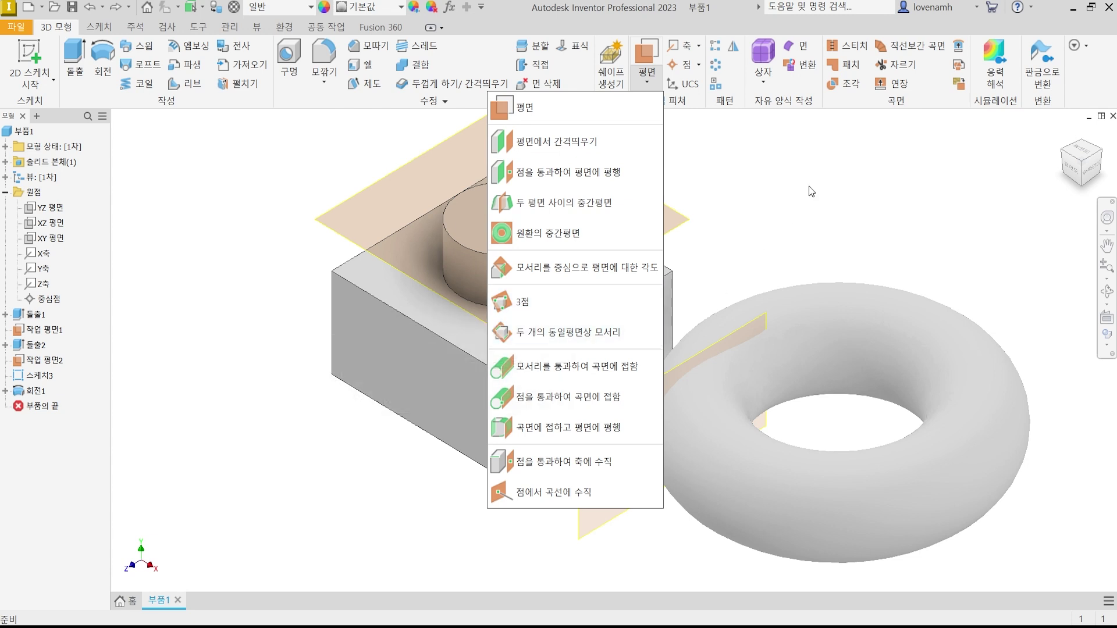
click(811, 201)
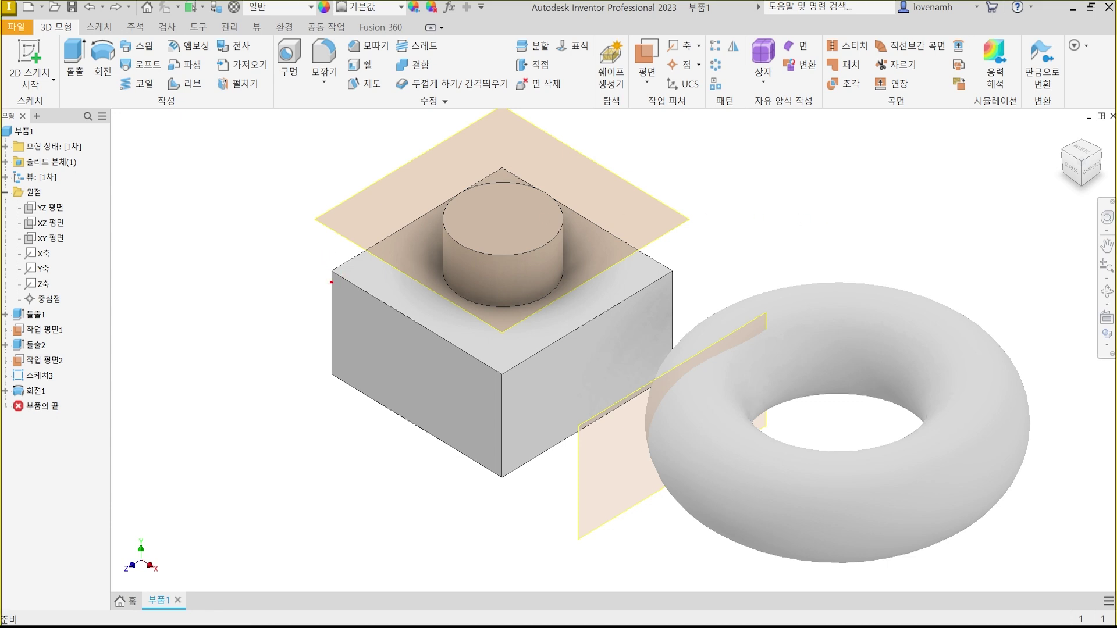
mouse_move(331, 283)
mouse_down()
mouse_move(342, 267)
mouse_move(325, 286)
mouse_up()
mouse_move(691, 281)
mouse_down()
mouse_move(656, 281)
mouse_move(690, 266)
mouse_up()
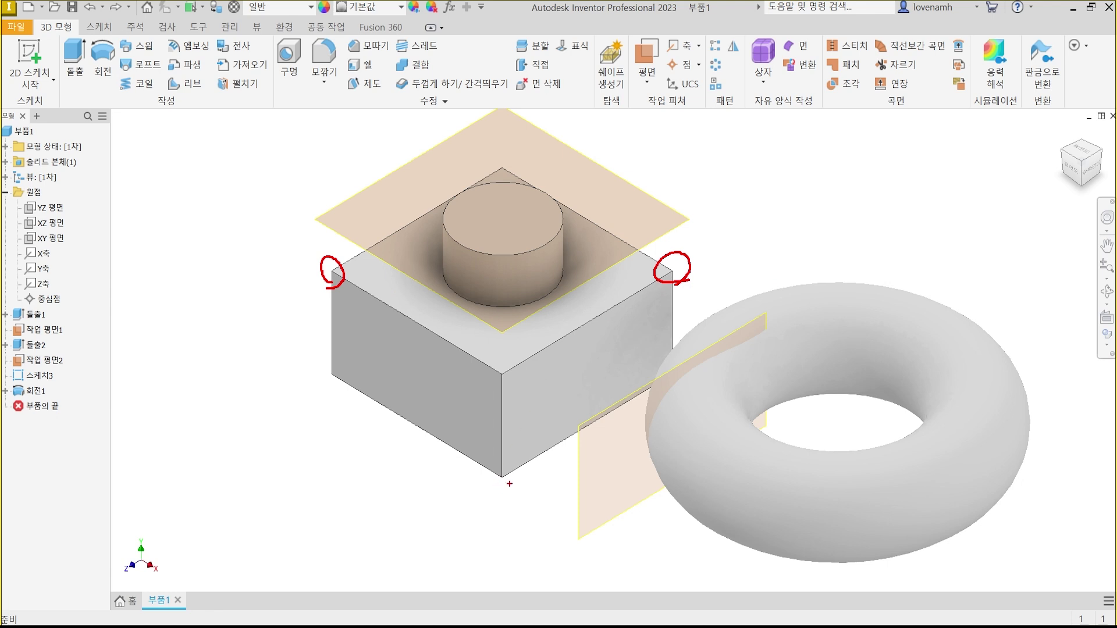
mouse_move(506, 491)
mouse_down()
mouse_move(483, 472)
mouse_move(516, 478)
mouse_move(492, 496)
mouse_up()
key(Escape)
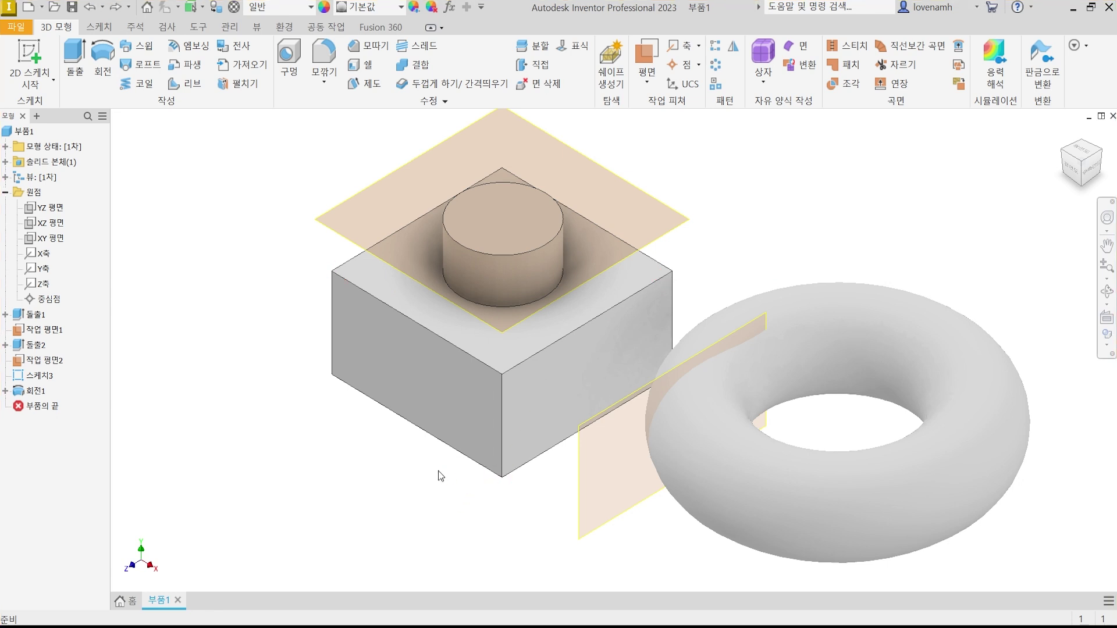
Create a three-point work plane through the block's front-left and back-right top corners and its front-right bottom corner
click(649, 54)
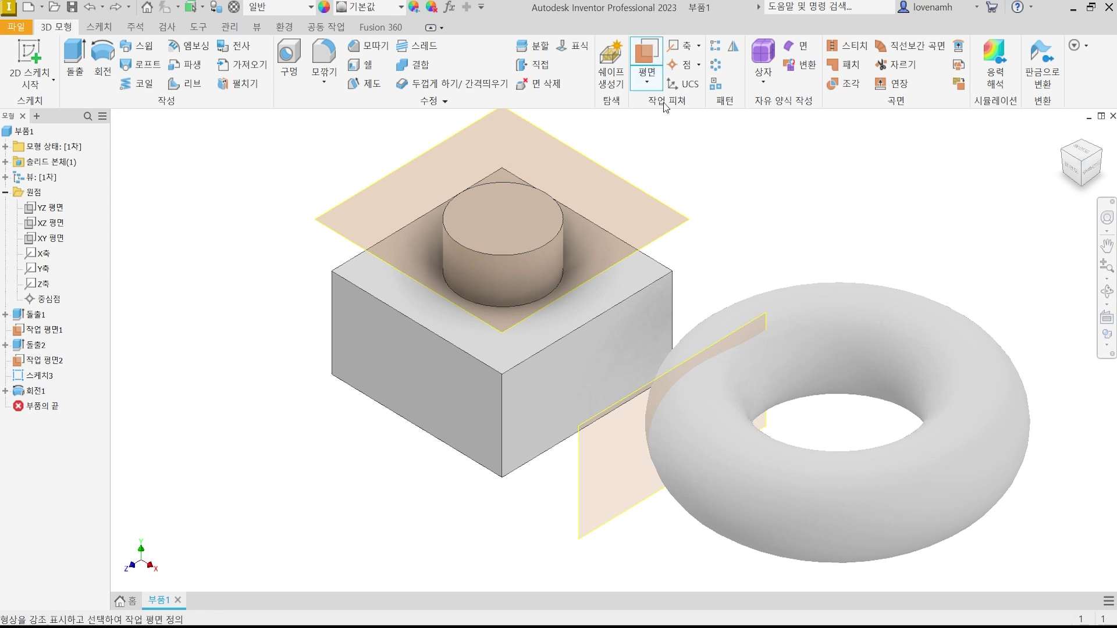
click(332, 271)
click(674, 271)
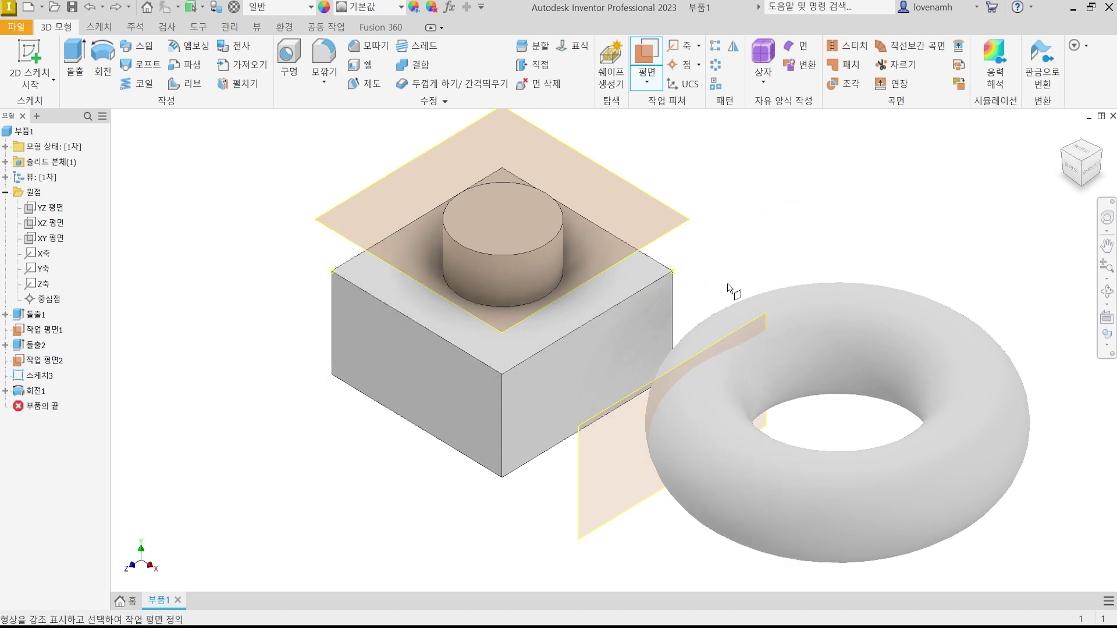
click(502, 482)
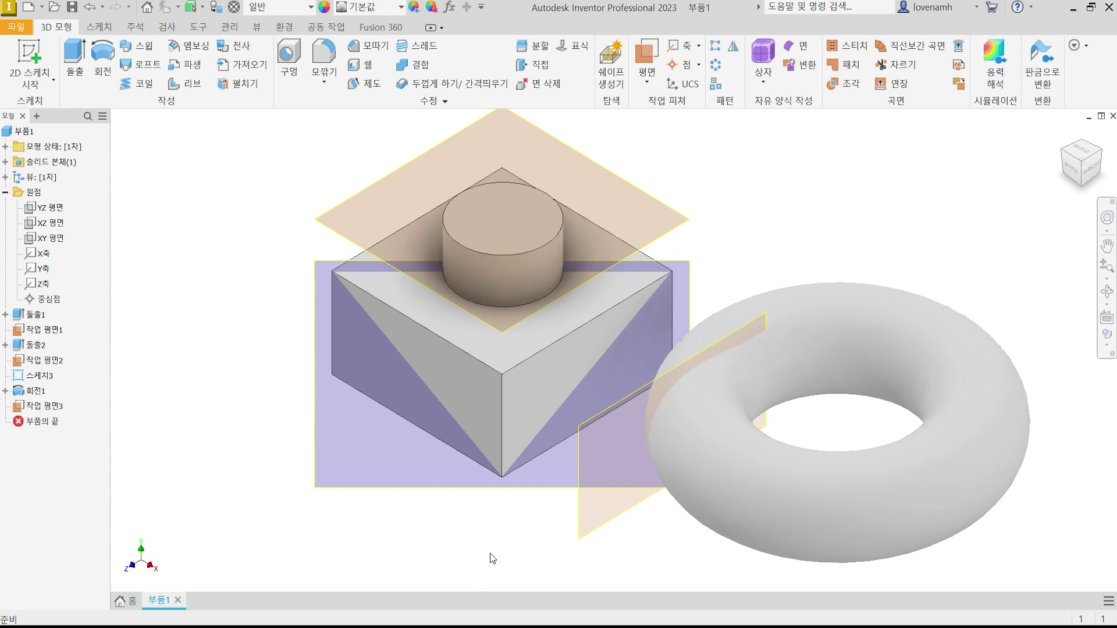
Inspect the three-point work plane from different angles and delete it
drag(1055, 161, 1061, 173)
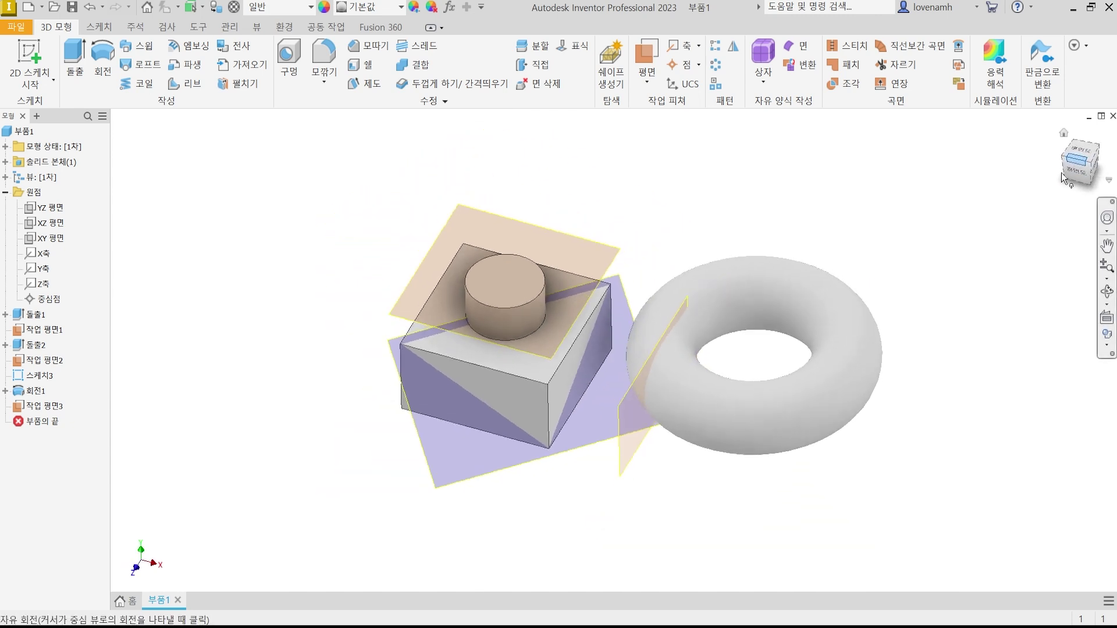
click(1075, 161)
scroll(526, 426, up, 2)
scroll(526, 428, down, 5)
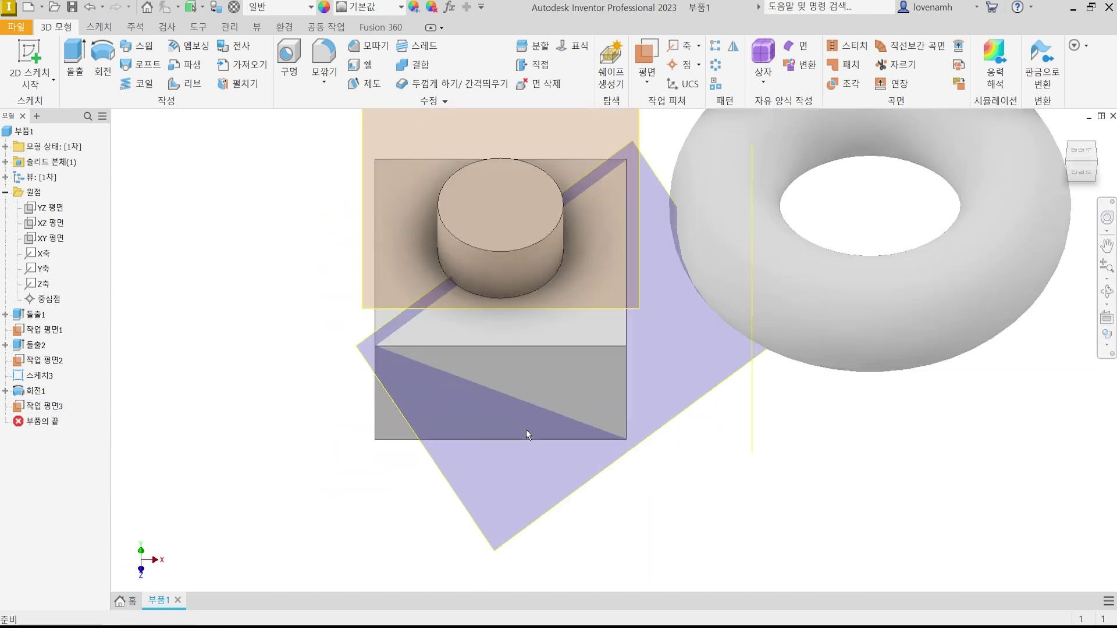
click(1097, 170)
scroll(459, 398, down, 4)
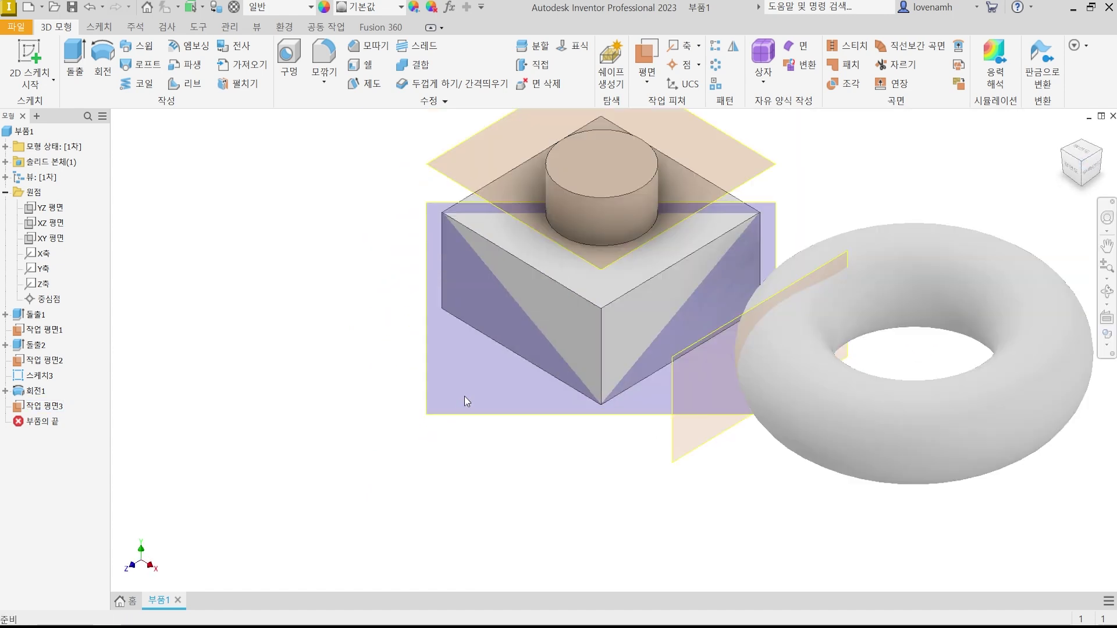
key(Delete)
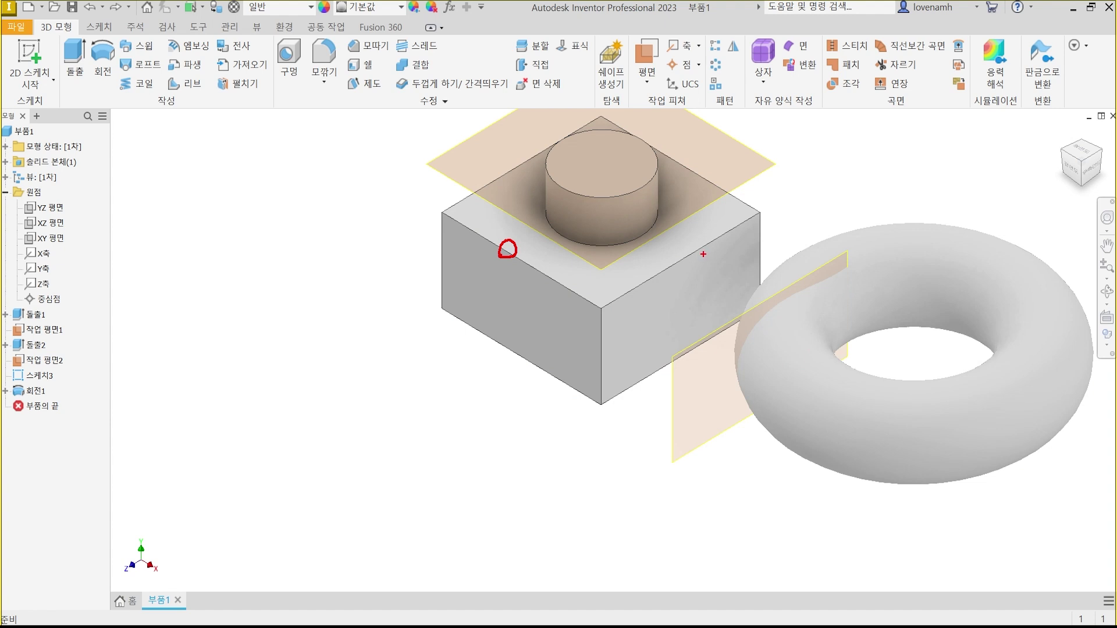
drag(602, 322, 605, 341)
drag(602, 317, 606, 337)
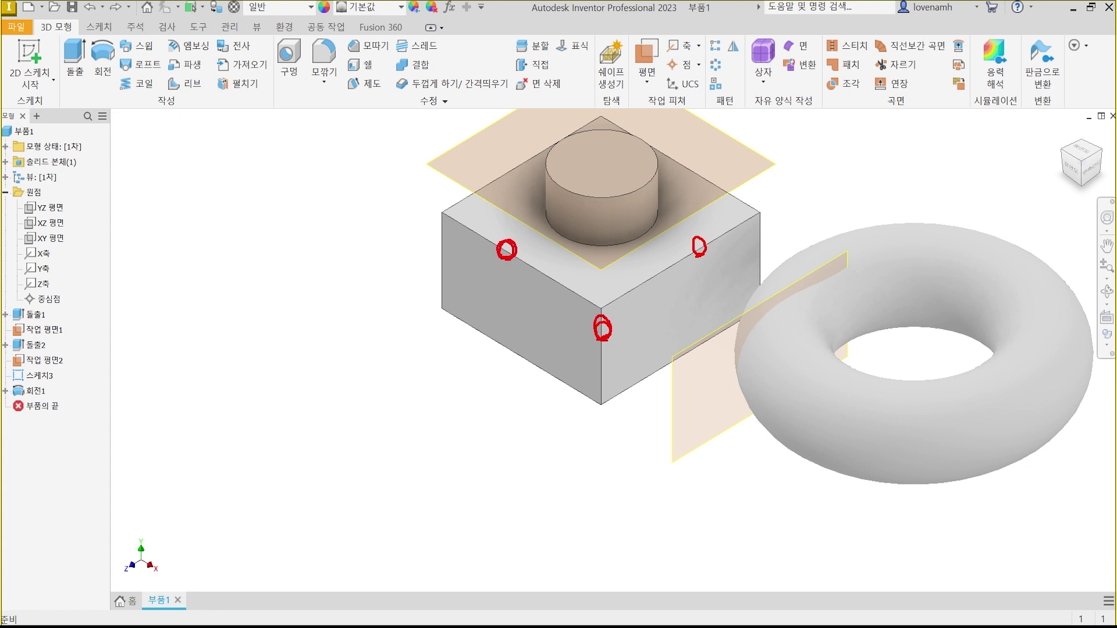
mouse_move(509, 278)
mouse_down()
mouse_move(549, 286)
mouse_move(563, 359)
mouse_up()
drag(520, 246, 516, 259)
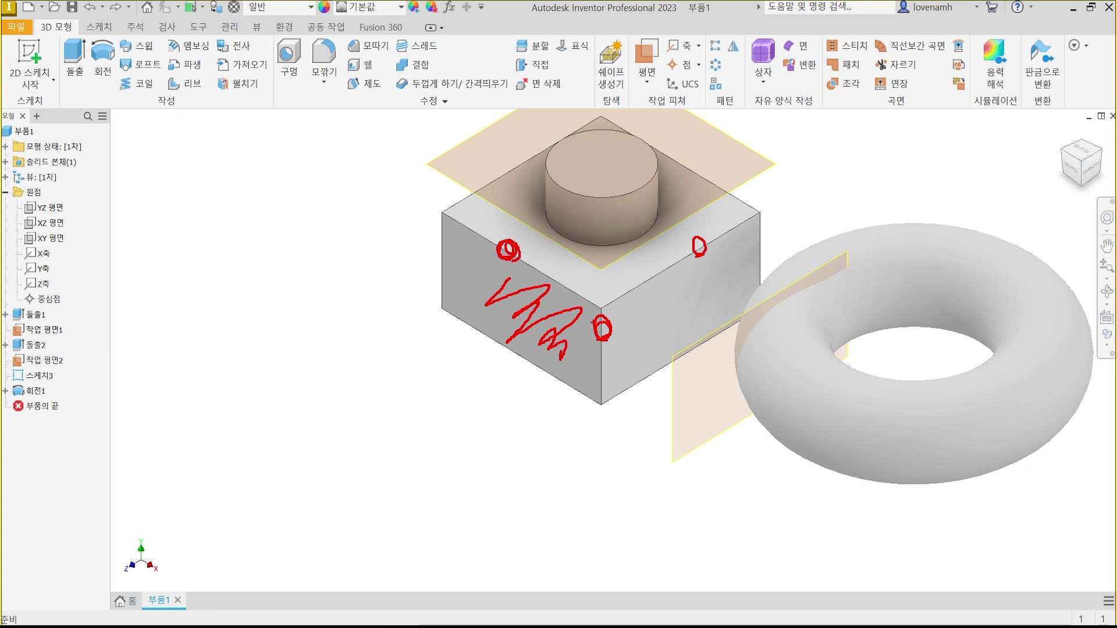
drag(600, 318, 605, 336)
mouse_move(711, 284)
mouse_down()
mouse_move(701, 281)
mouse_move(703, 292)
mouse_up()
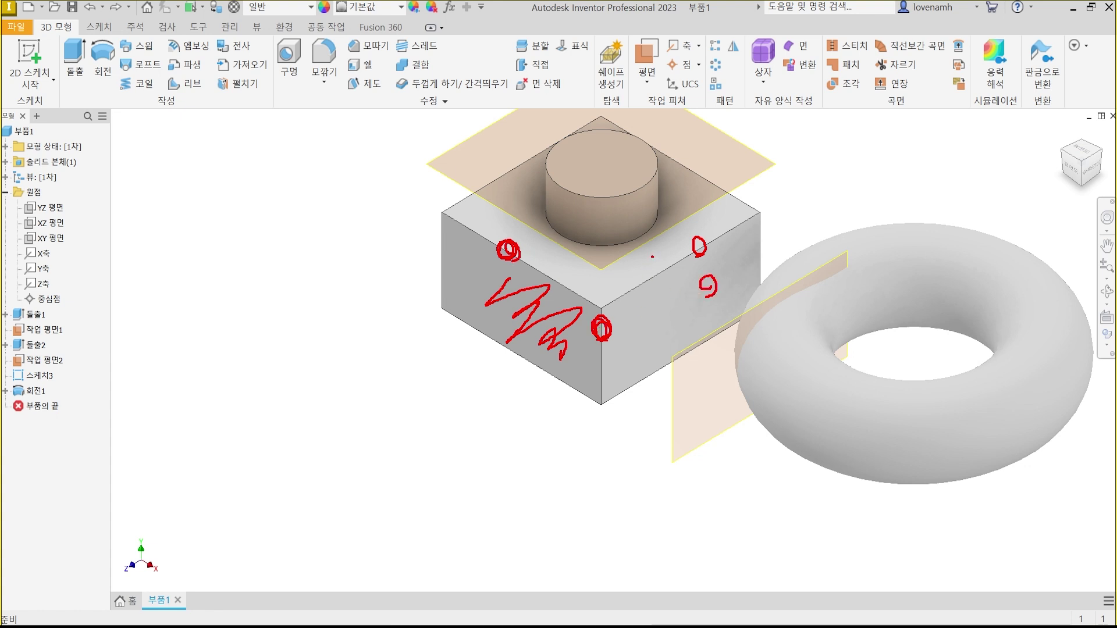
drag(652, 256, 702, 250)
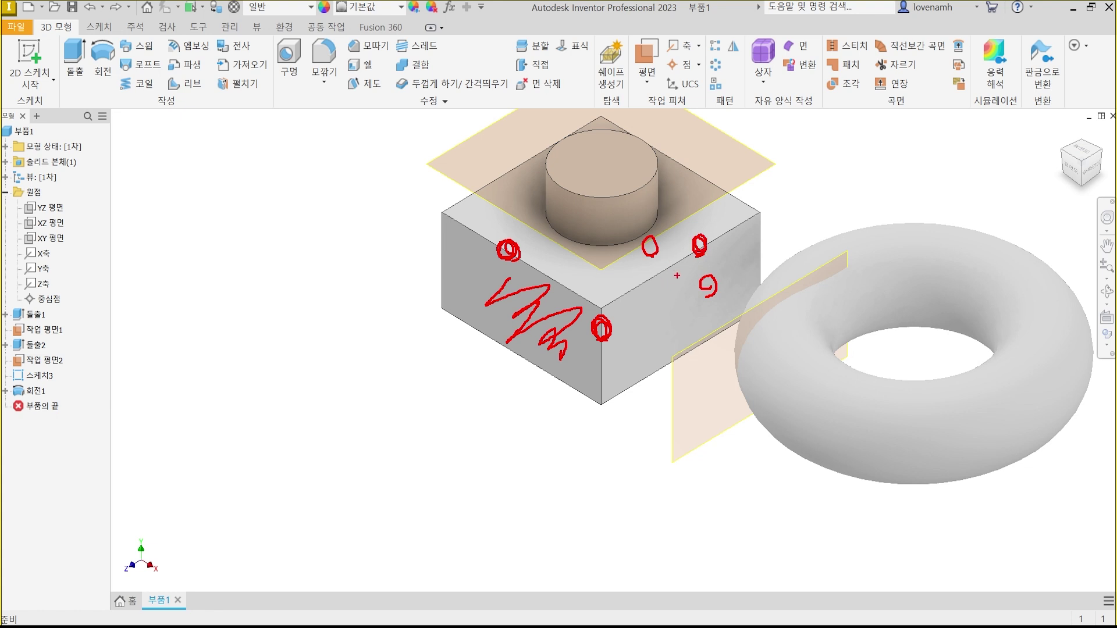
key(Escape)
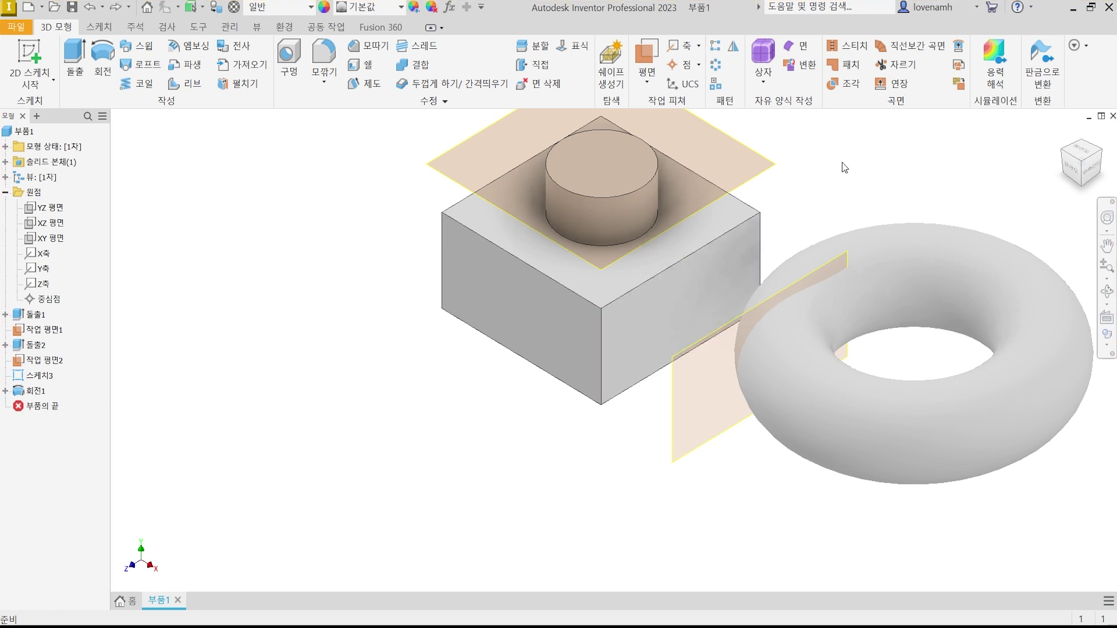
Start a sketch on the block's front face and project its top edge and right vertical edge
click(518, 288)
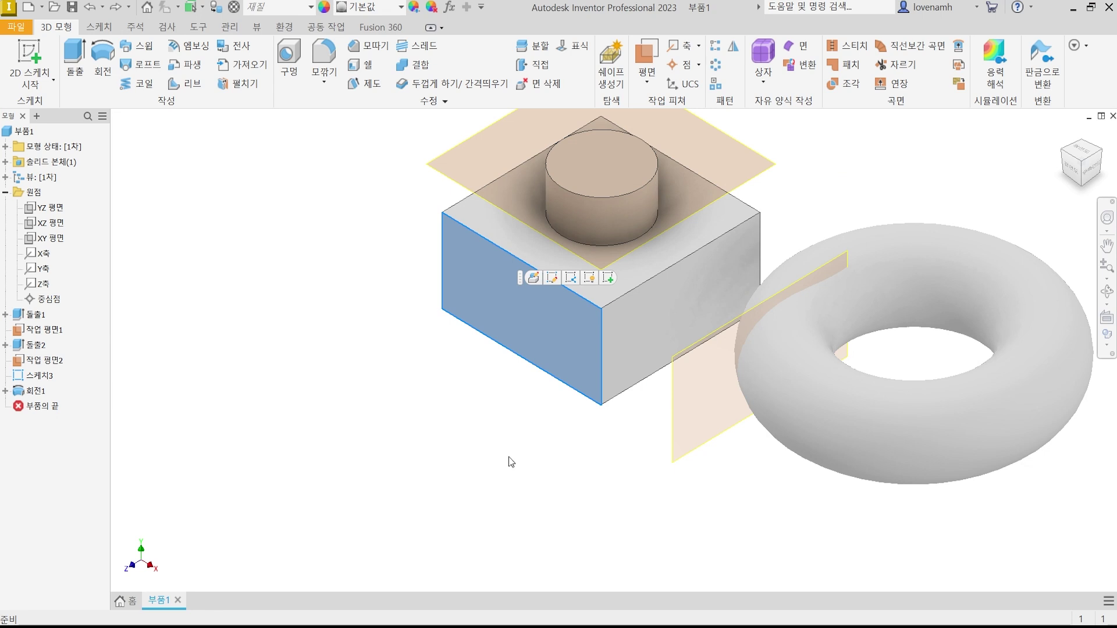
click(29, 58)
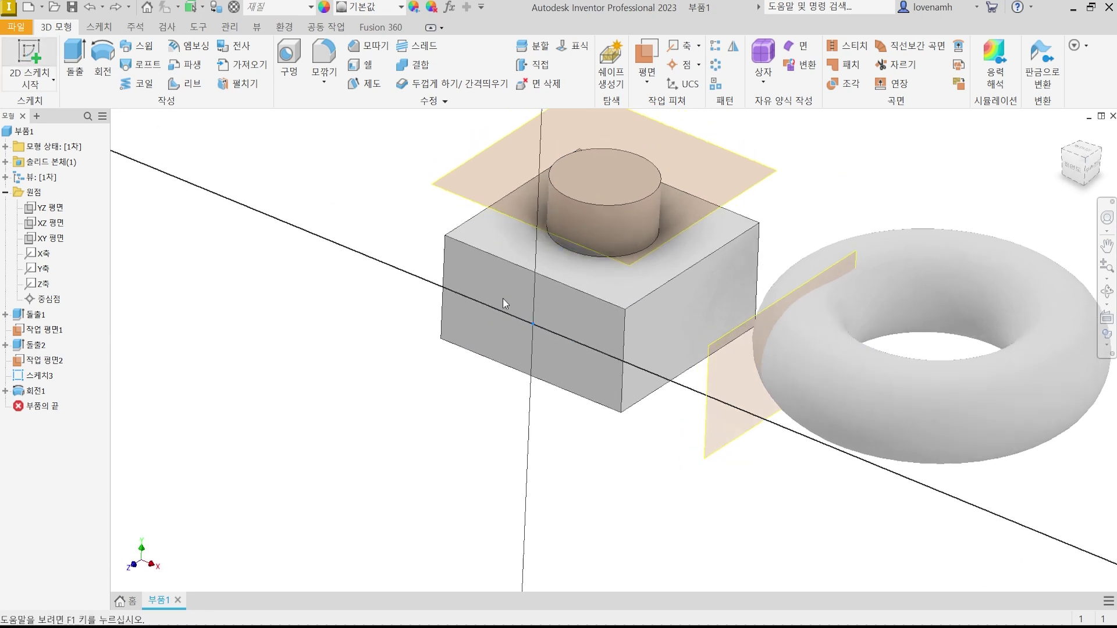
scroll(670, 402, up, 4)
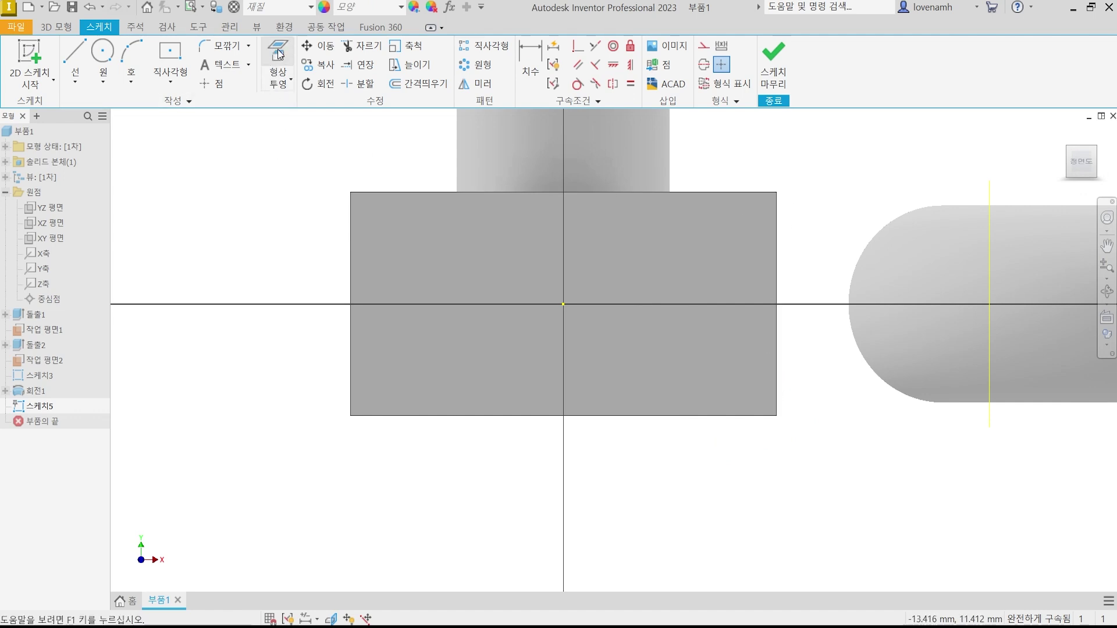
click(277, 88)
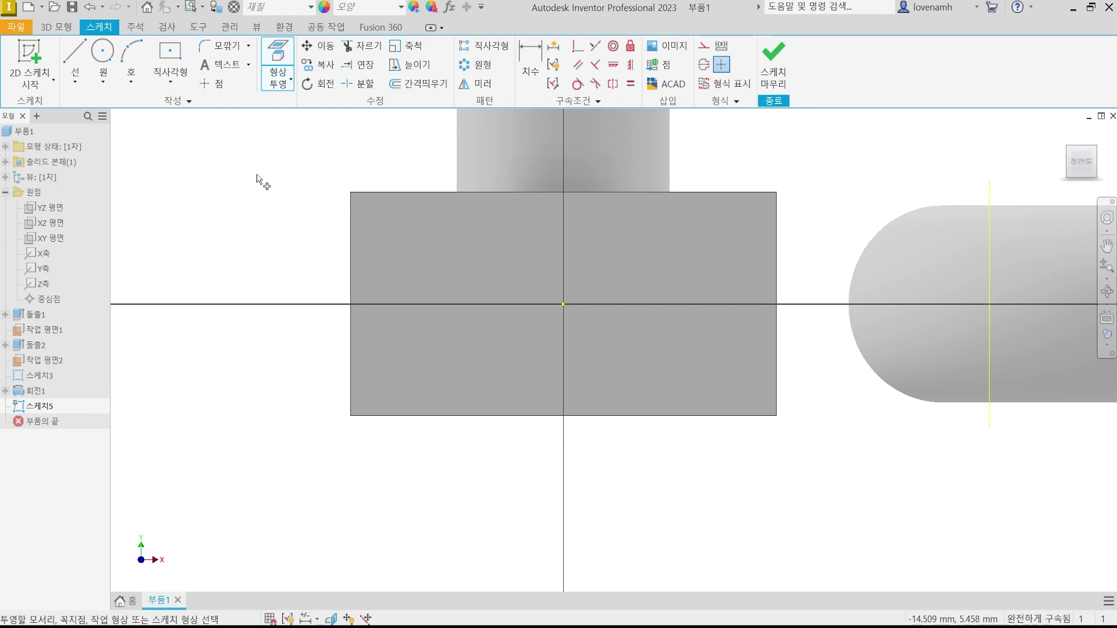
click(401, 188)
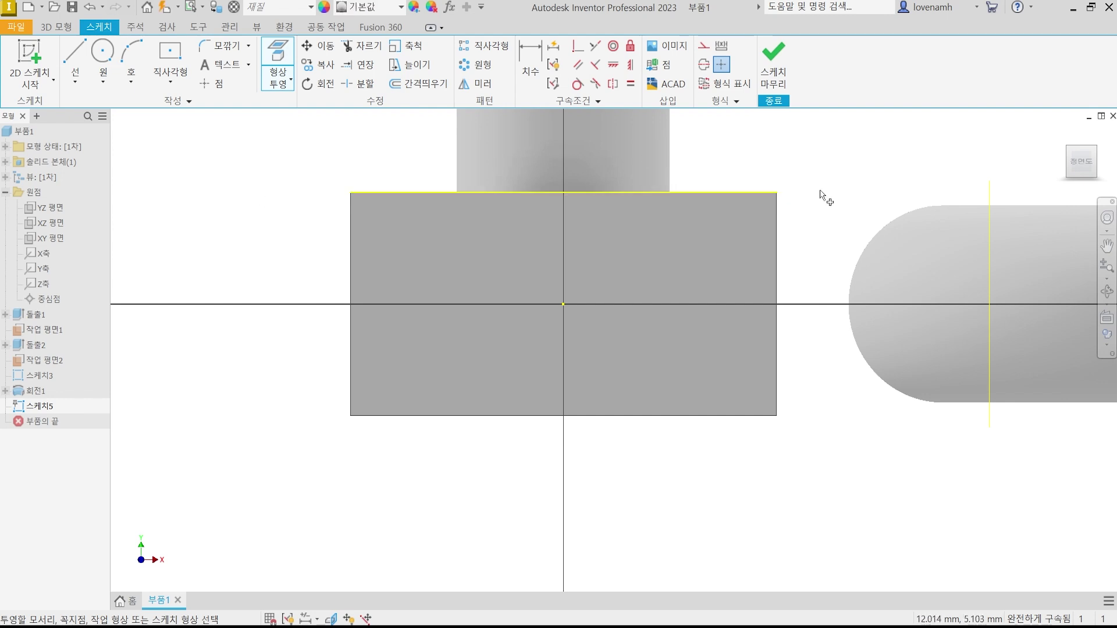
click(778, 233)
key(Escape)
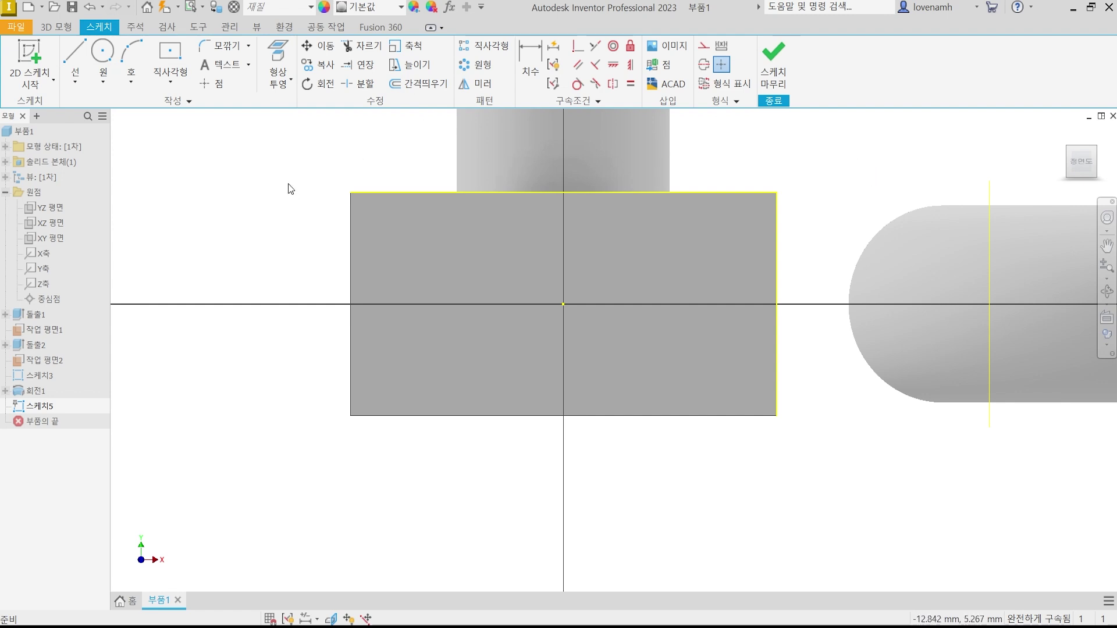
Place one sketch point on each of the projected top and right edges of the front face, and finish the sketch
click(211, 86)
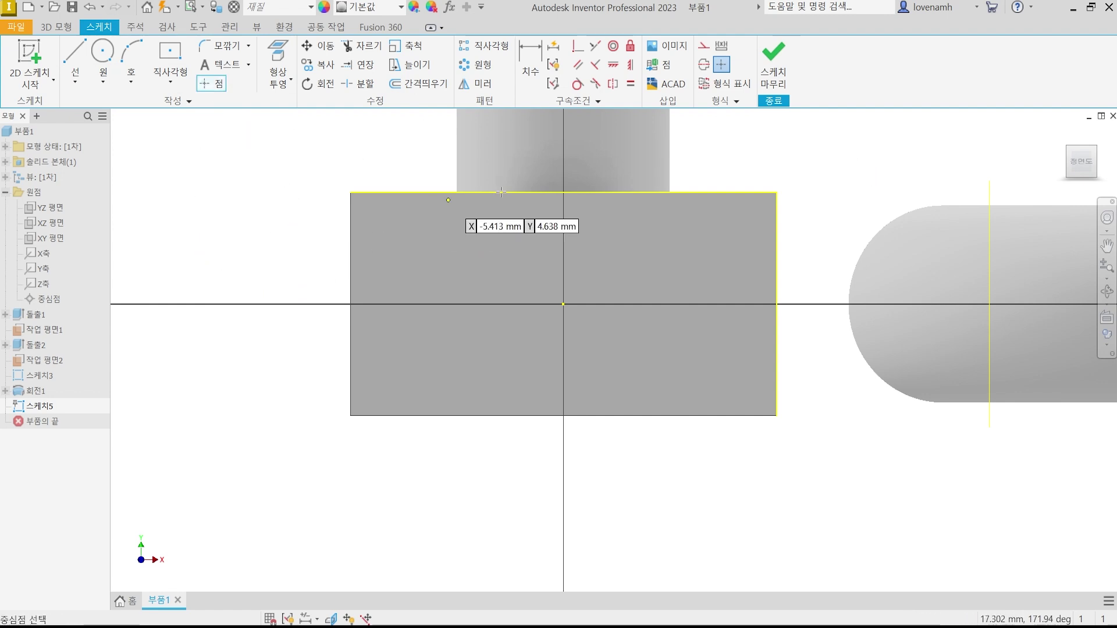
click(601, 192)
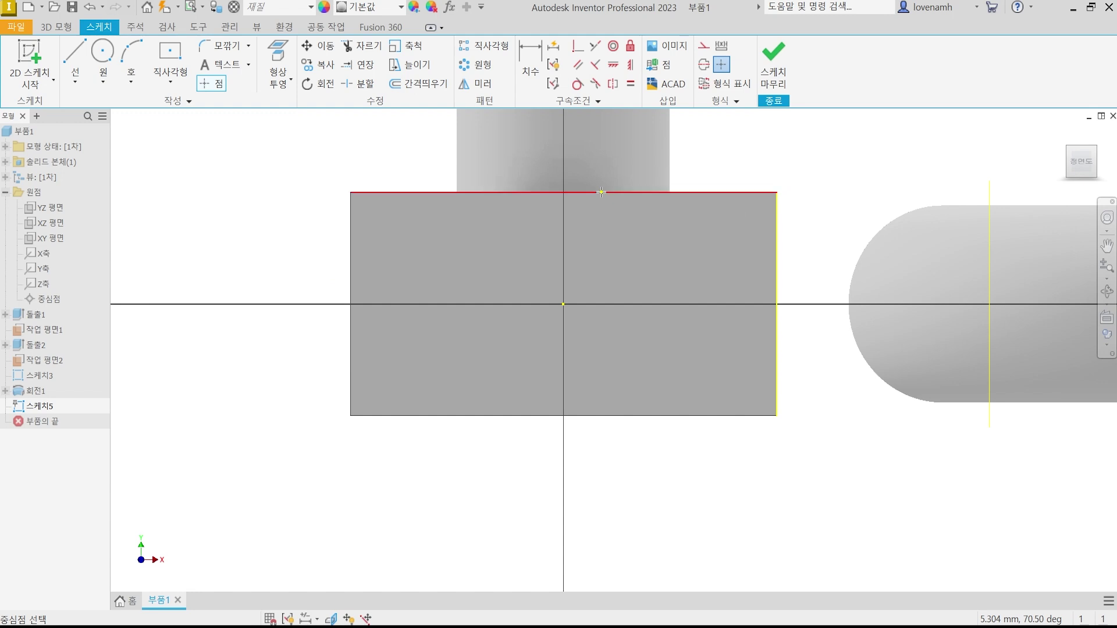
click(775, 283)
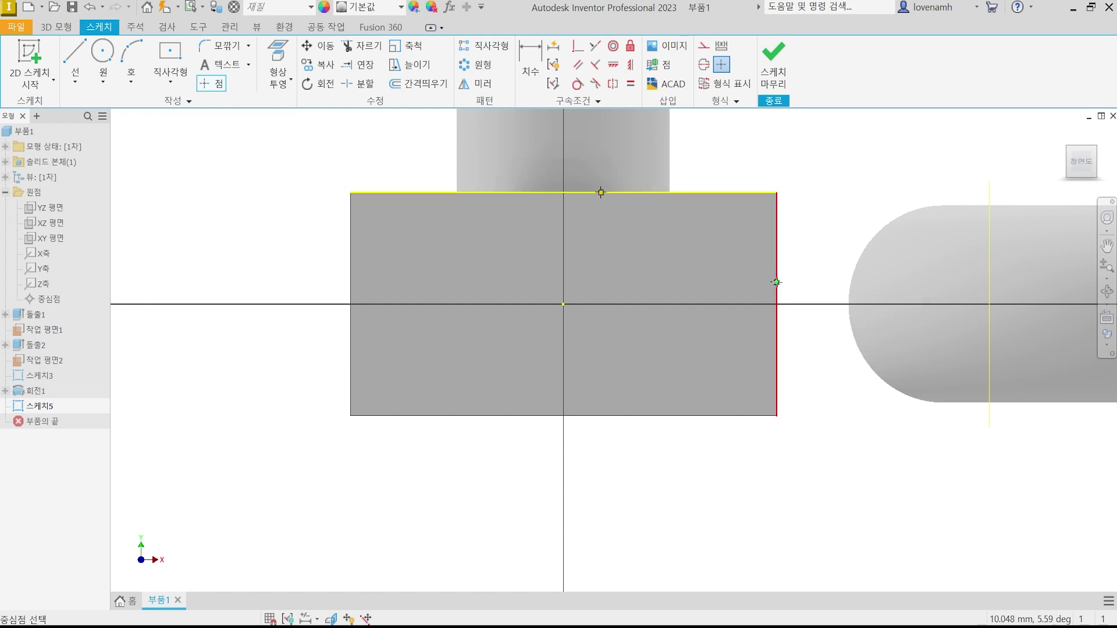
key(Escape)
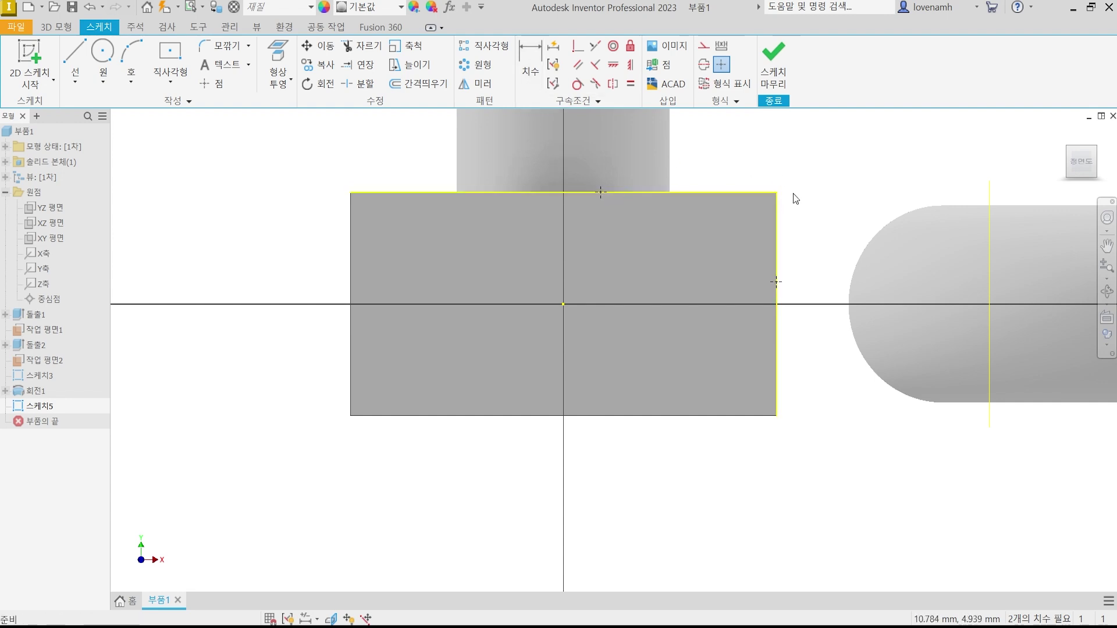
click(774, 64)
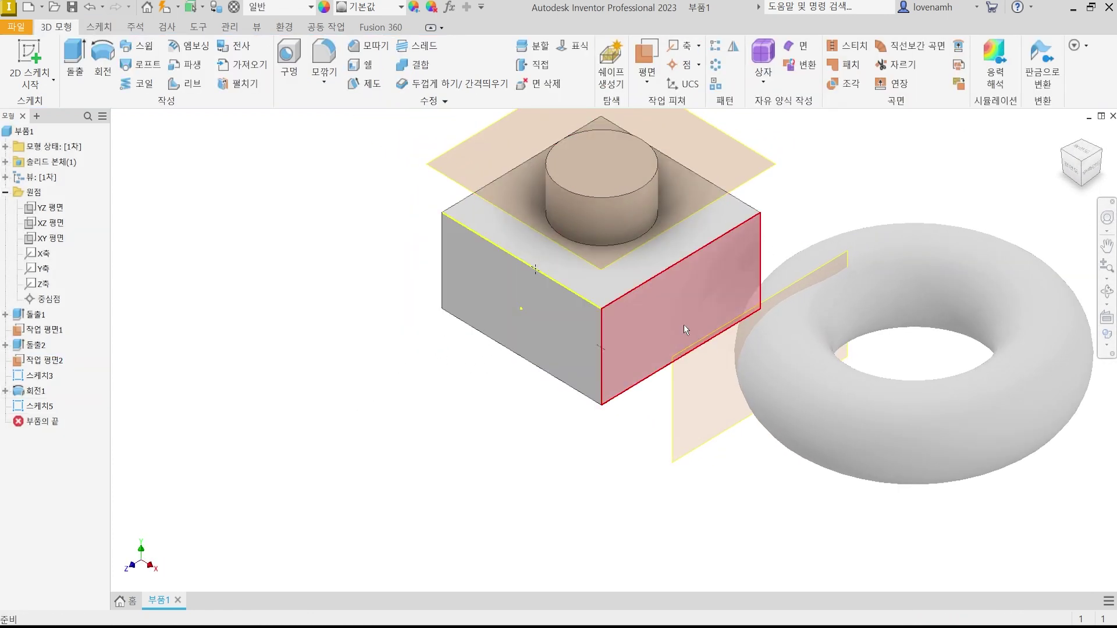
Start a sketch on the block's right face, slice the graphics, and project the face's top edge
click(683, 309)
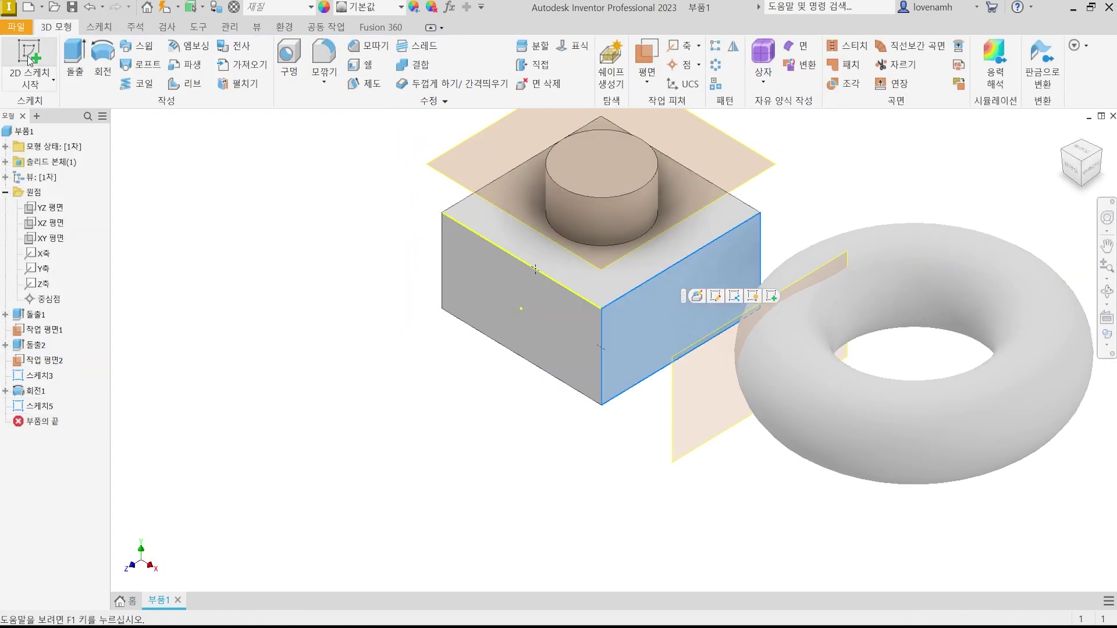
key(s)
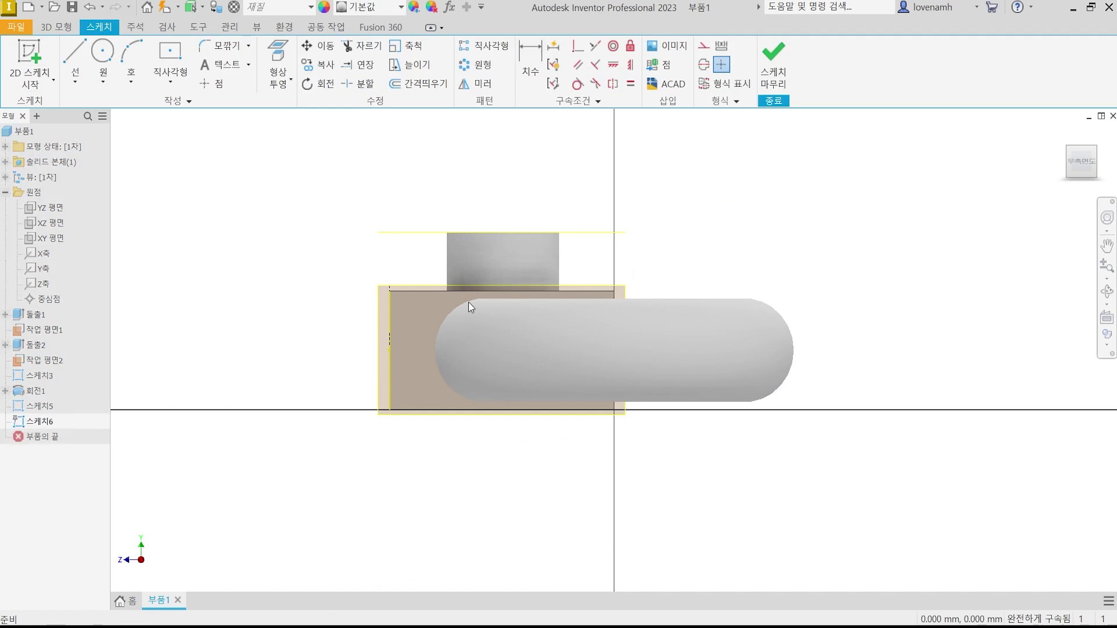
key(F7)
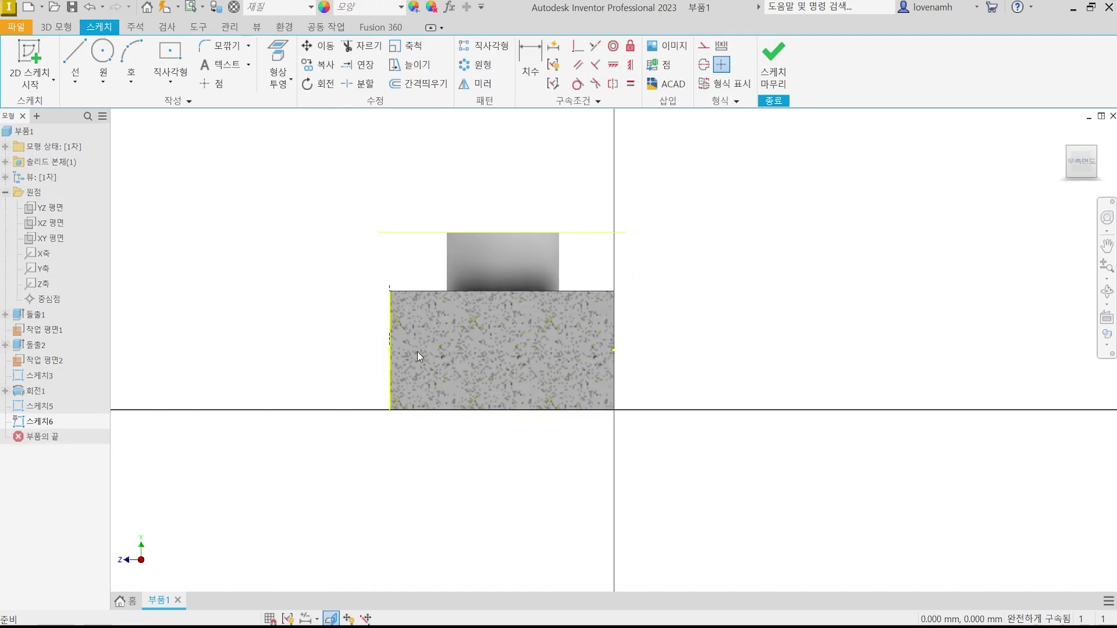
scroll(417, 352, up, 5)
scroll(463, 330, down, 3)
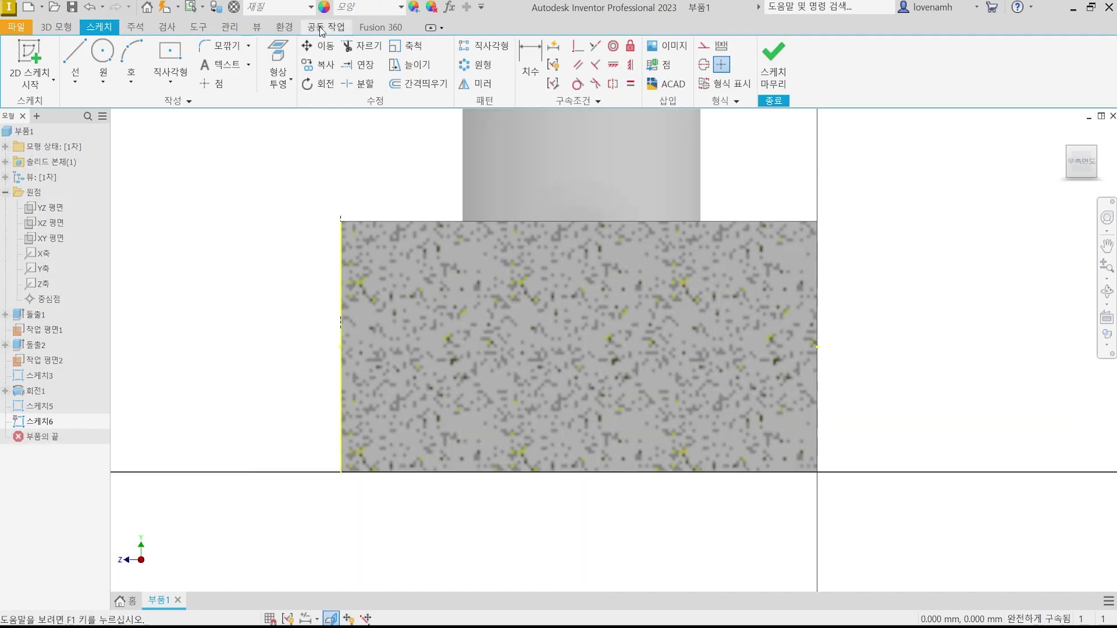
click(278, 59)
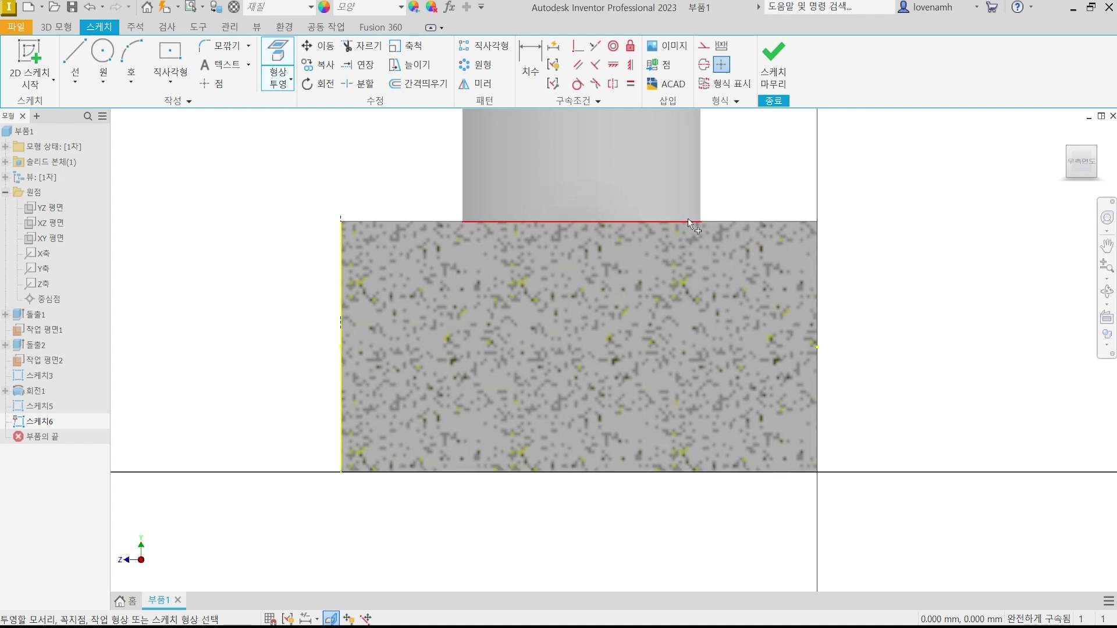
click(744, 223)
key(Escape)
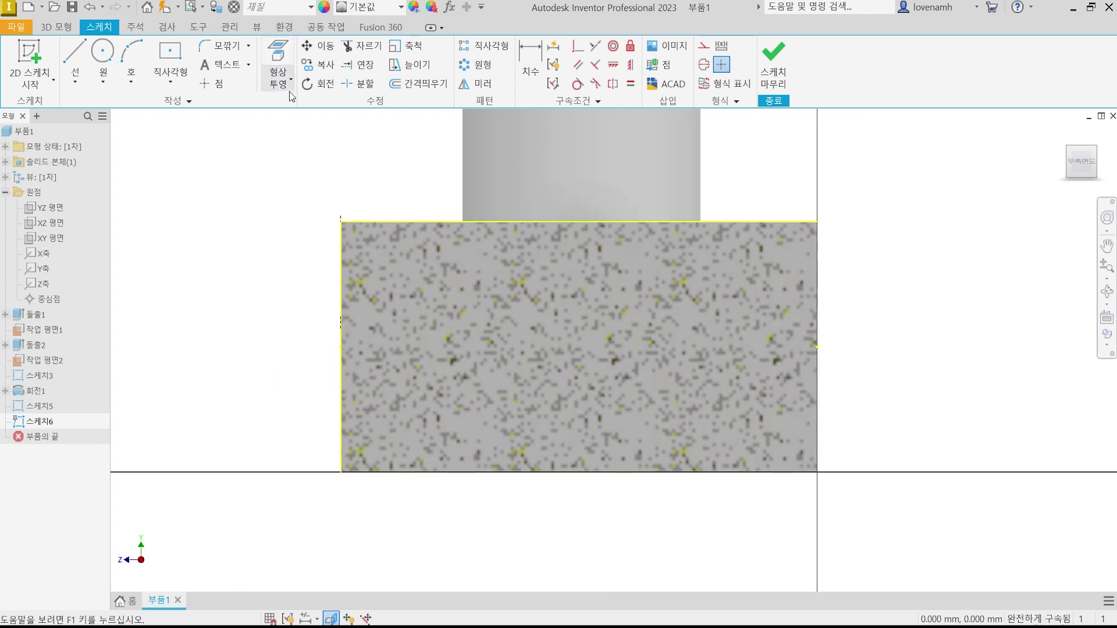
Place a sketch point on the right face's projected top edge, near its back end, and finish the sketch
click(211, 83)
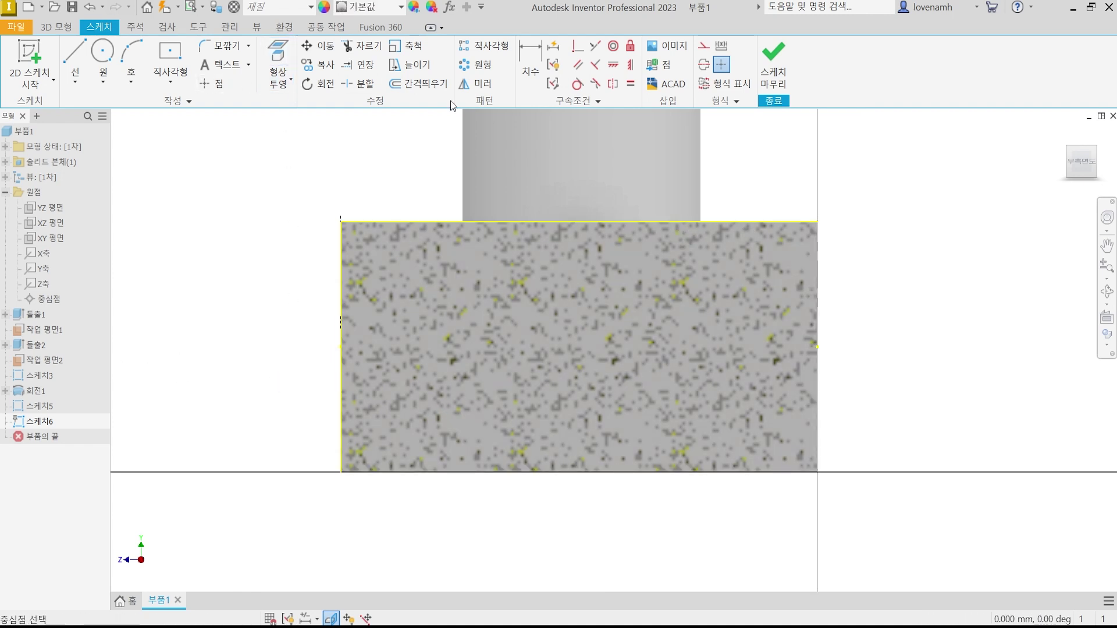
click(740, 222)
key(Escape)
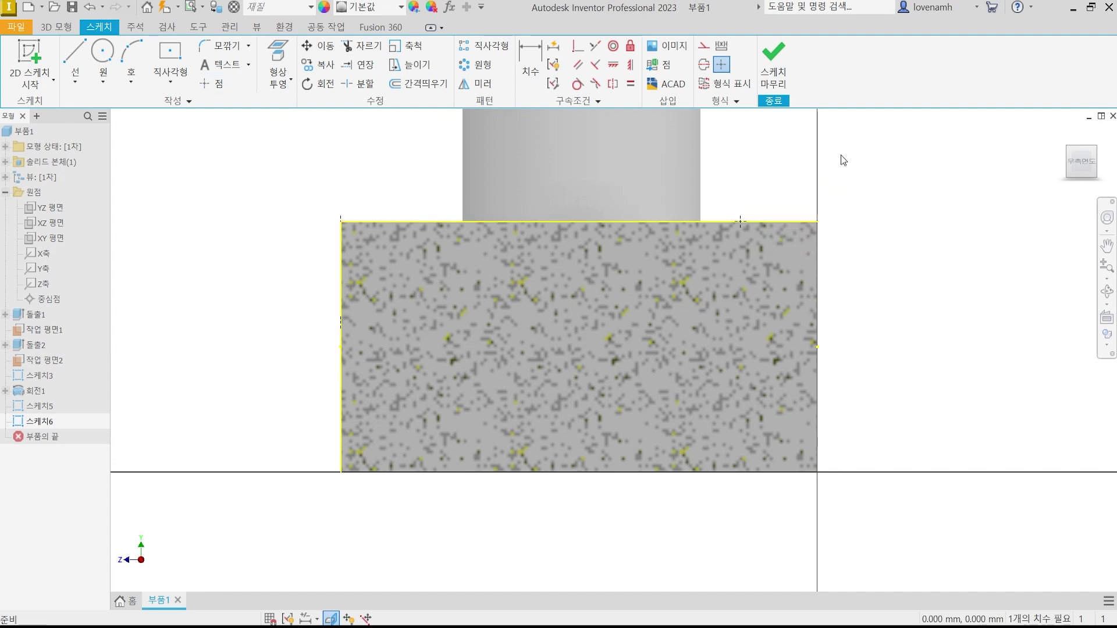
click(774, 61)
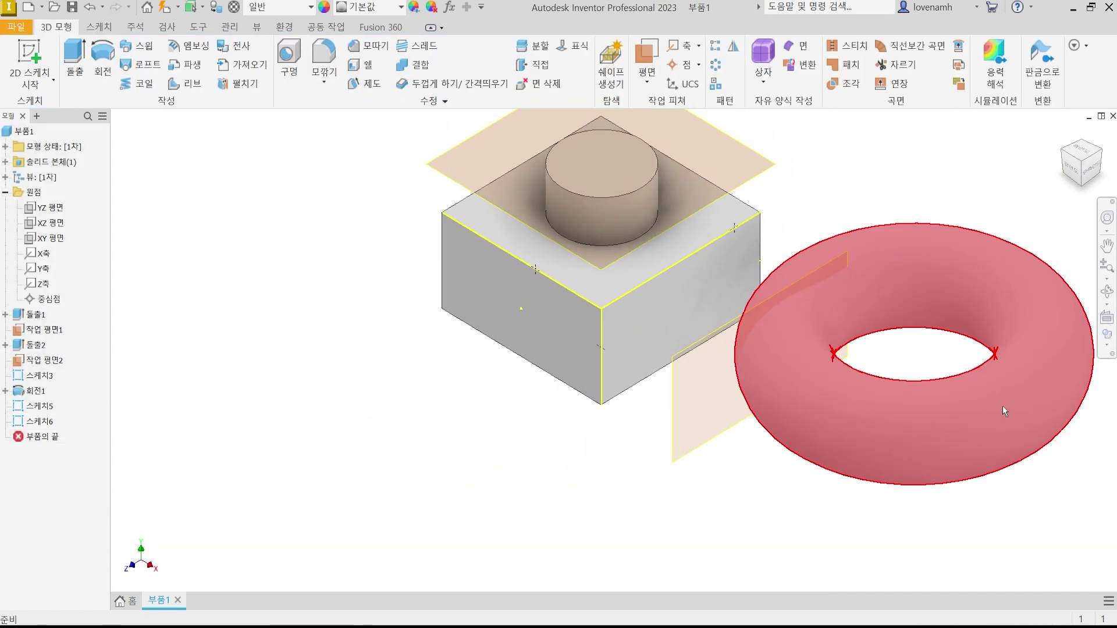
Create a work plane through the three sketch points on the block's front top, front-right vertical and right top edges
scroll(620, 350, up, 3)
scroll(620, 350, down, 3)
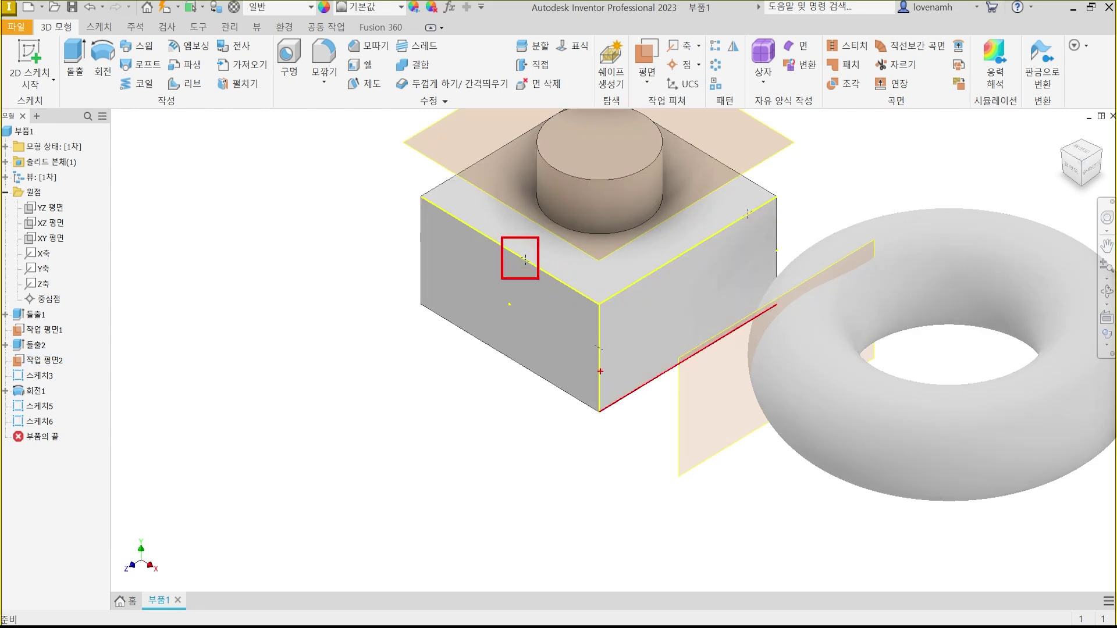
click(598, 348)
click(748, 215)
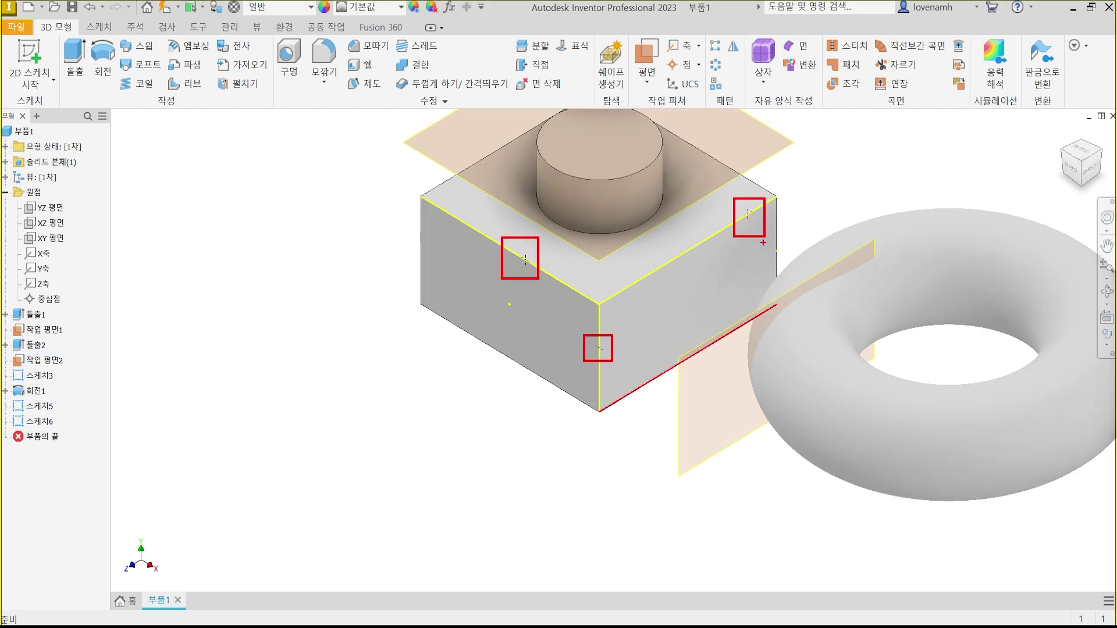
scroll(627, 263, down, 3)
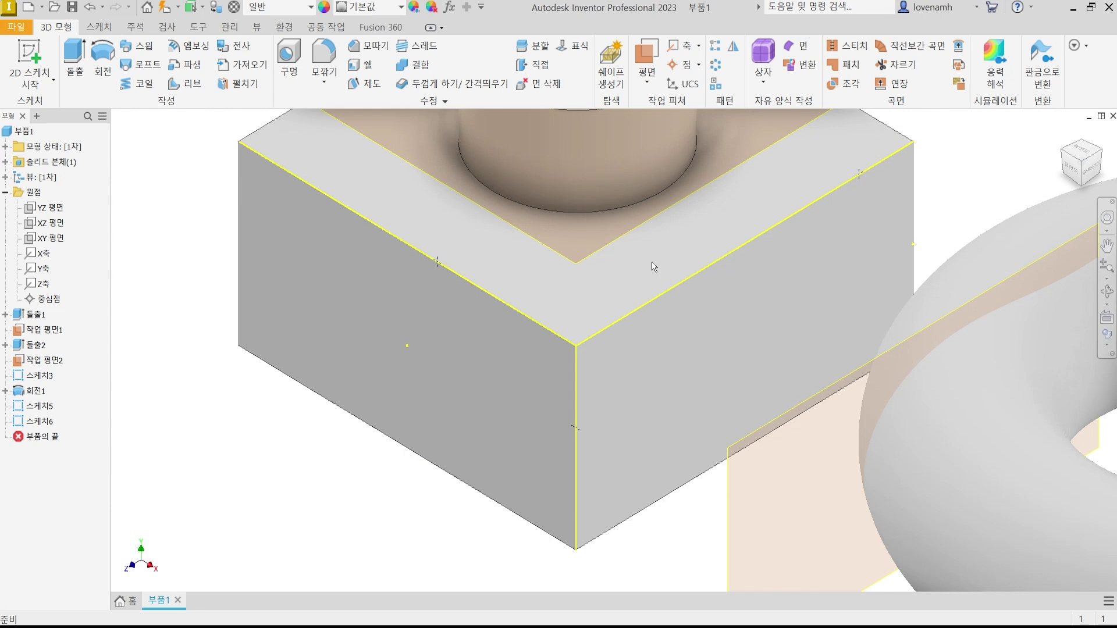
middle_drag(654, 267, 654, 279)
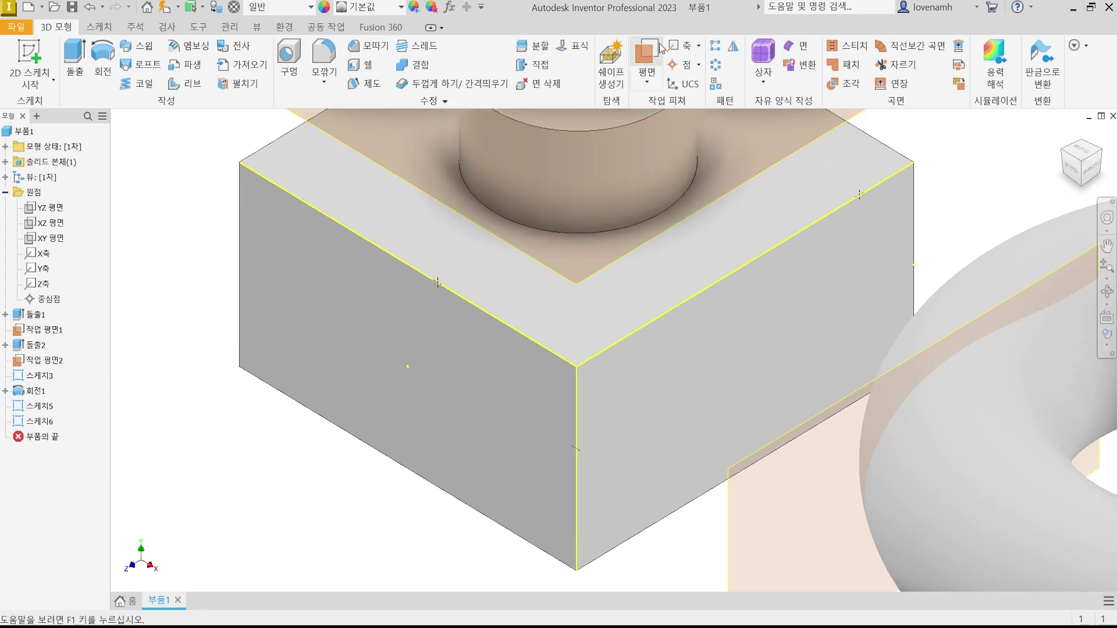
click(647, 61)
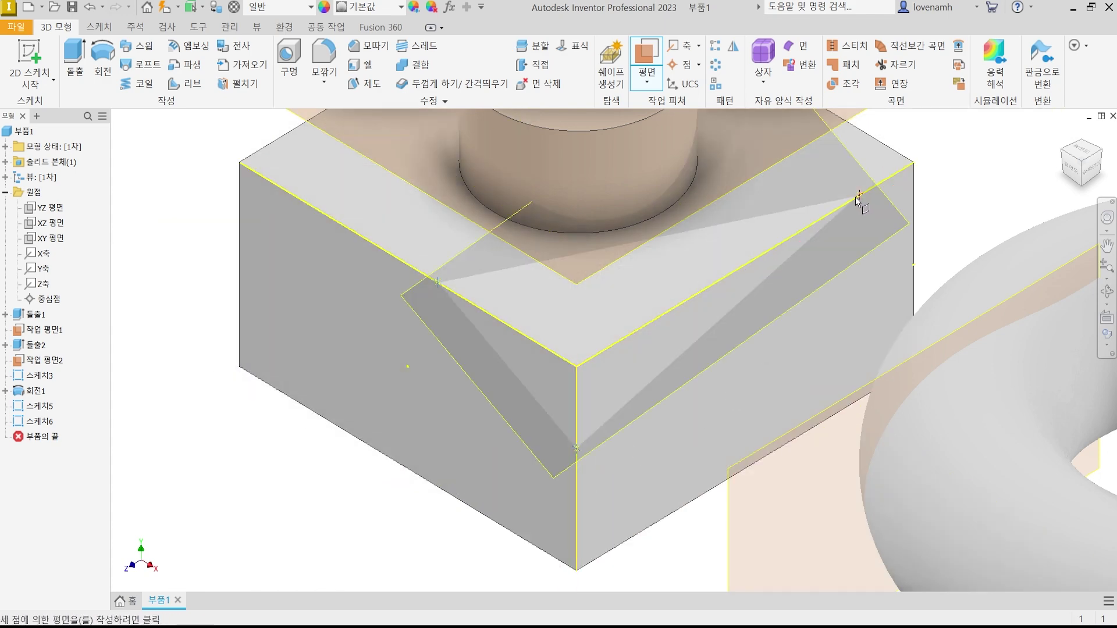
click(860, 195)
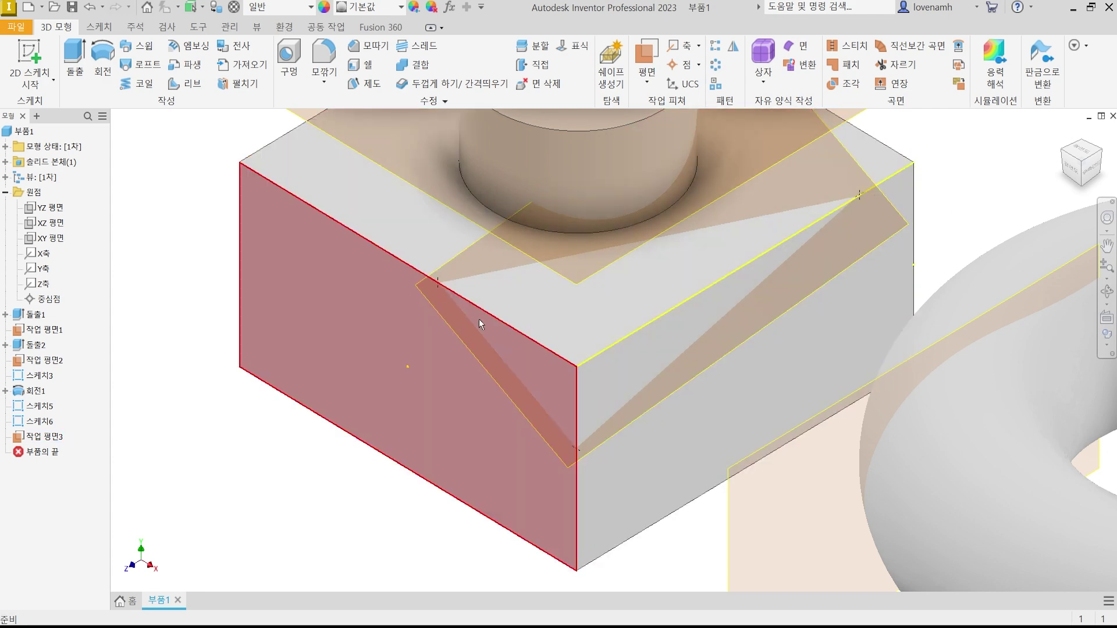
Examine how the three-point work plane passes through the sketch points on the block's edges
scroll(738, 292, down, 5)
scroll(732, 302, up, 3)
scroll(732, 314, up, 3)
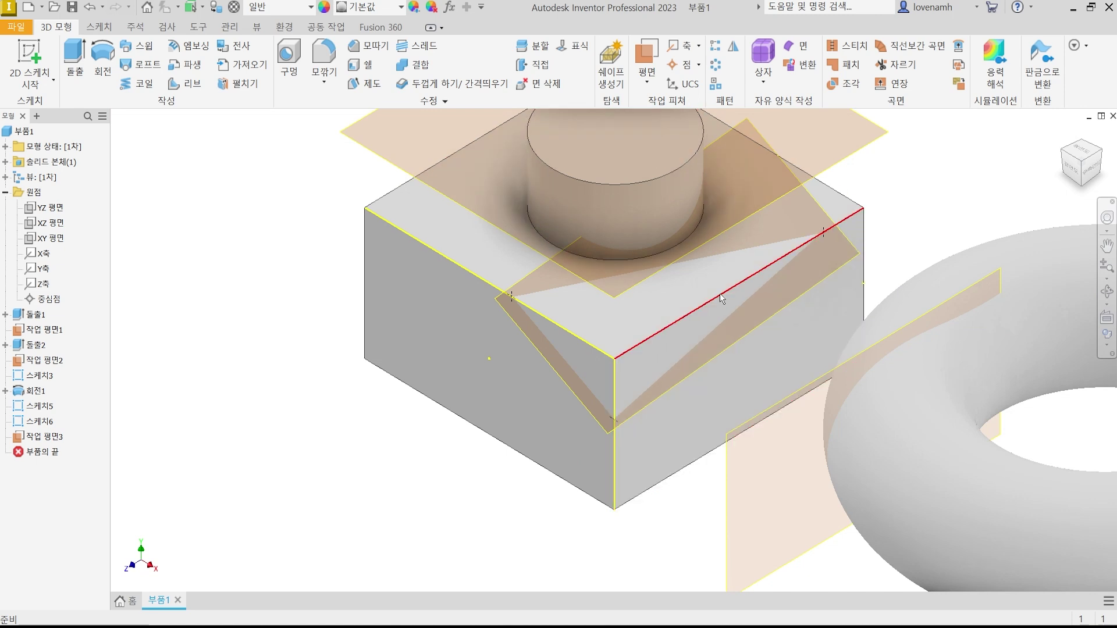
scroll(858, 302, up, 2)
scroll(849, 310, down, 4)
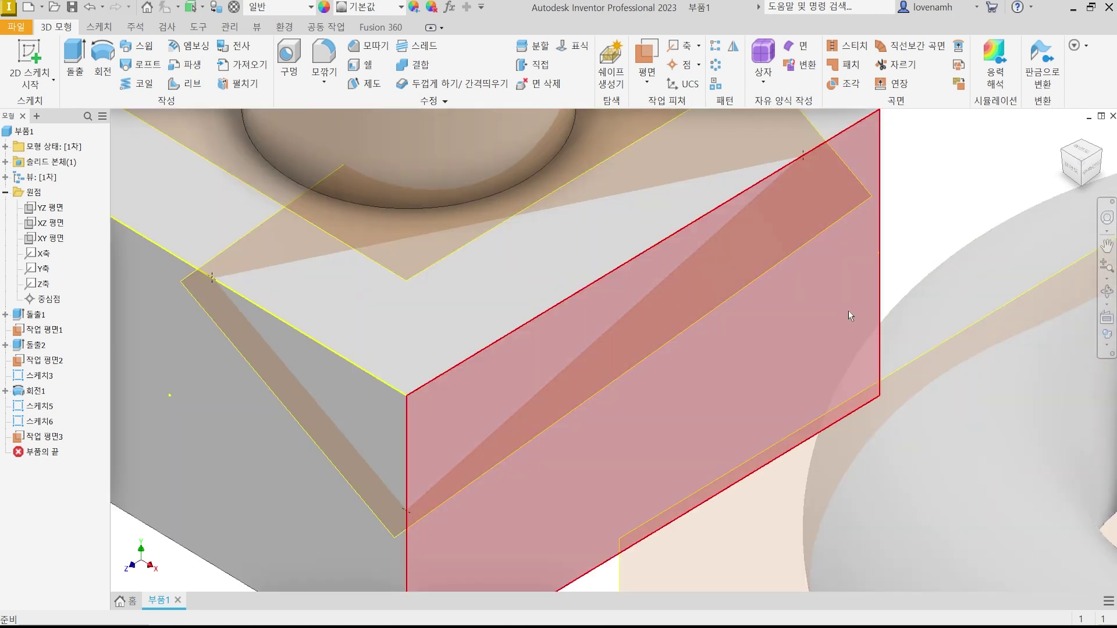
scroll(848, 312, up, 5)
middle_drag(847, 312, 800, 315)
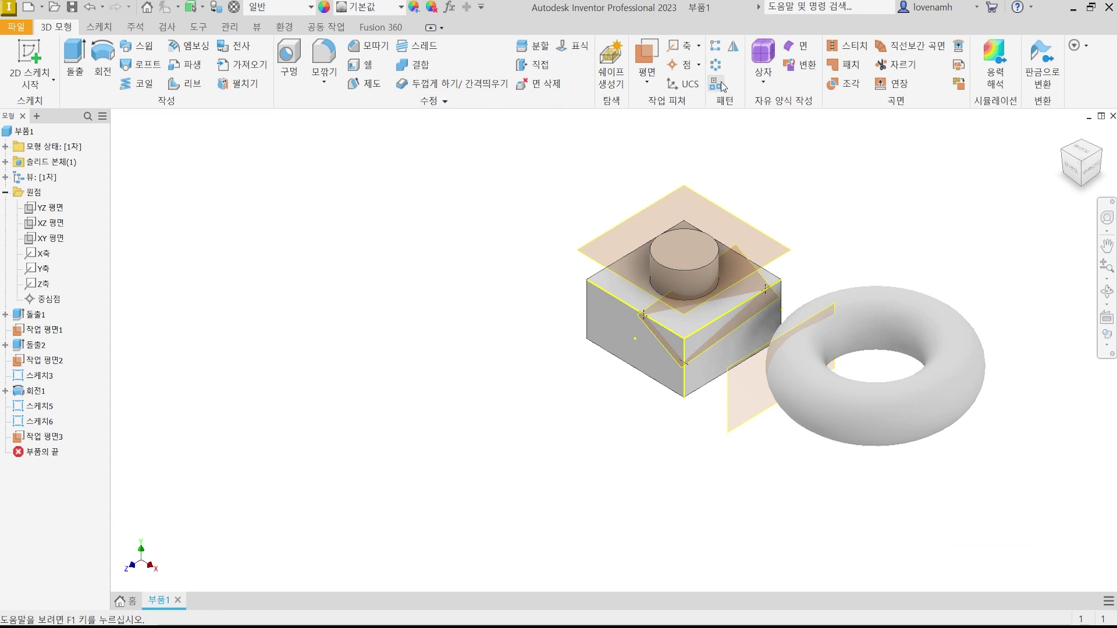
click(654, 89)
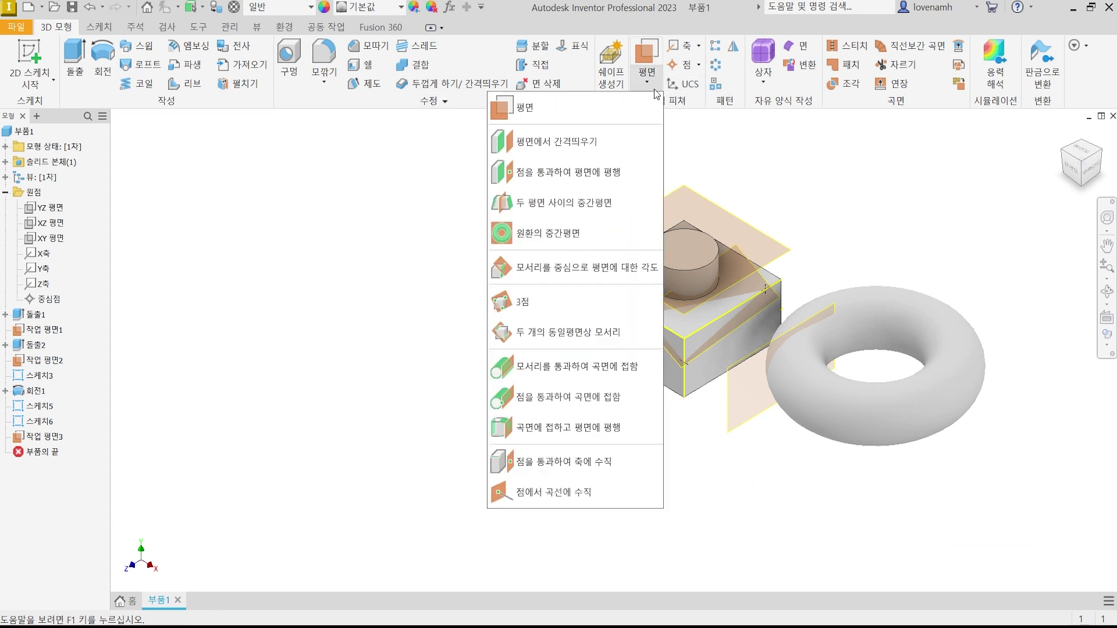
click(577, 323)
scroll(687, 341, up, 4)
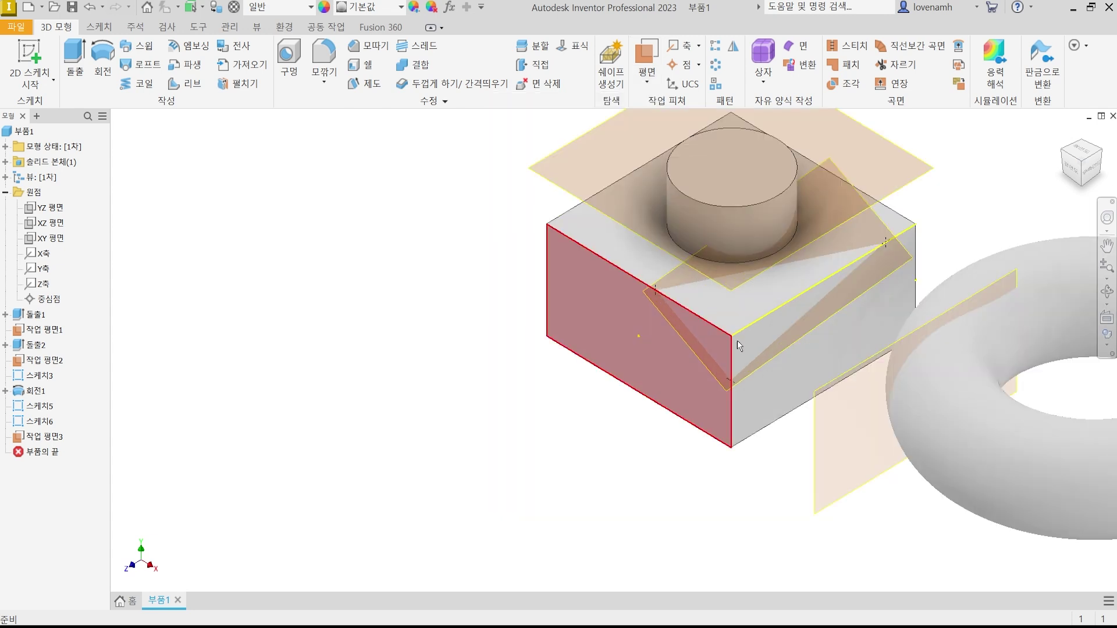
mouse_move(738, 345)
middle_down()
mouse_move(706, 346)
mouse_move(757, 343)
middle_up()
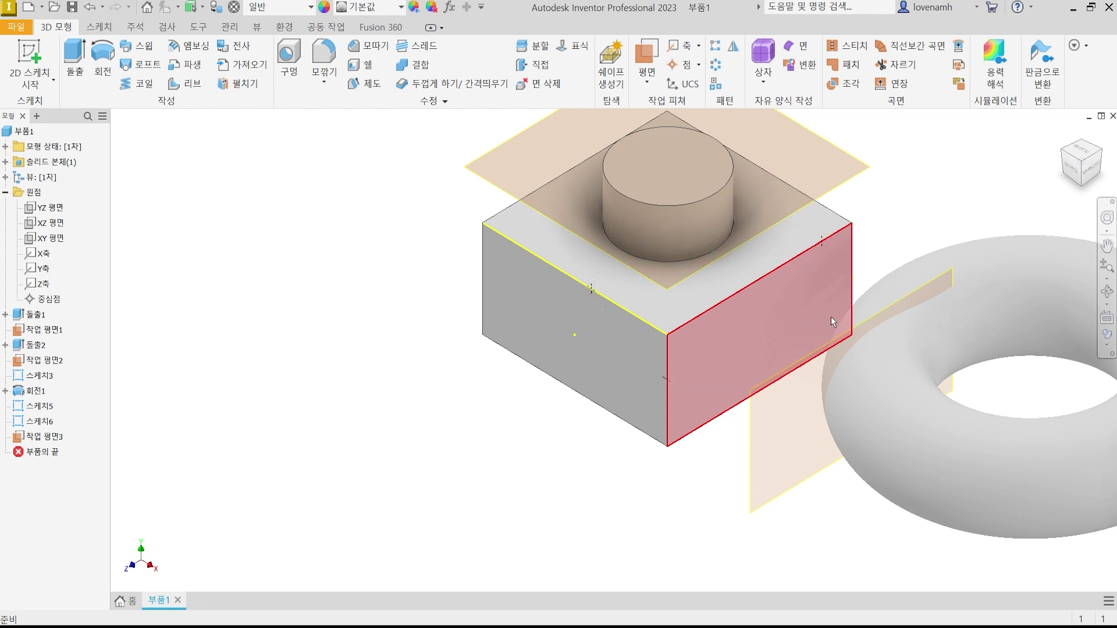
Undo the three-point work plane and the two point sketches on the block's front and right faces
key(ctrl+z)
key(ctrl+z)
key(ctrl+z)
key(ctrl+z)
key(ctrl+z)
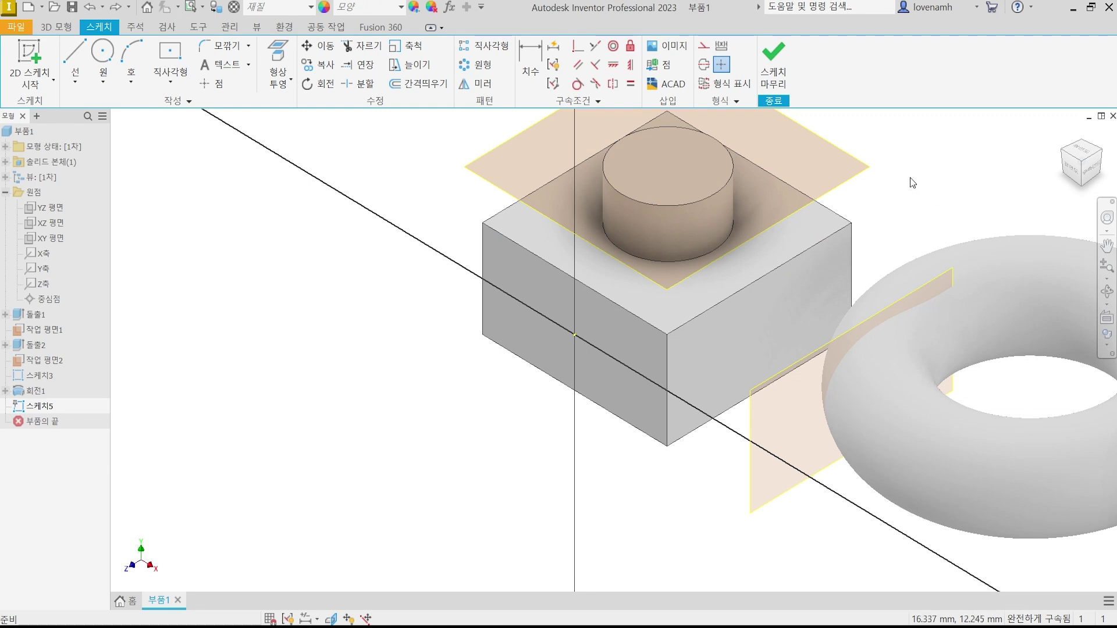
key(ctrl+z)
middle_drag(901, 216, 823, 255)
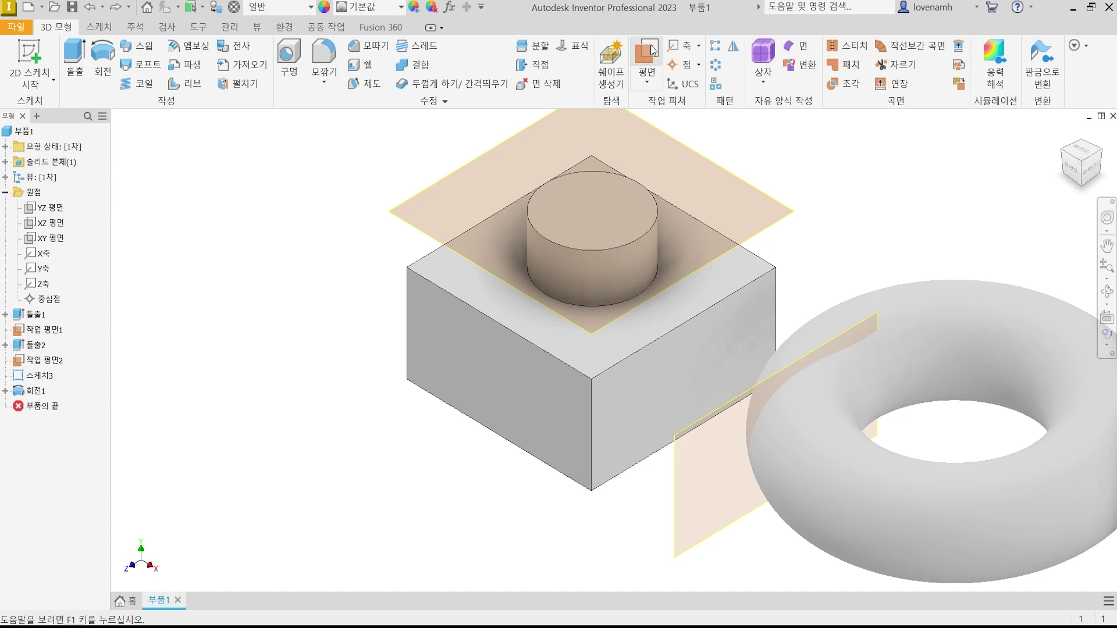
Create a work plane from two coplanar edges, using the block's front top edge and the diagonally opposite back bottom edge
click(647, 79)
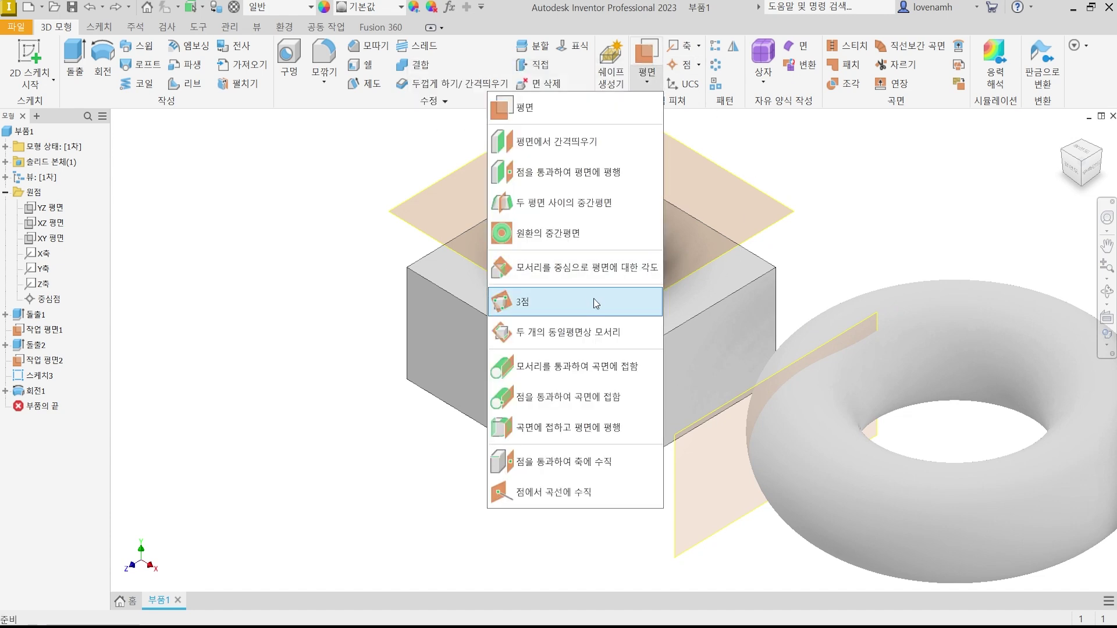
click(578, 334)
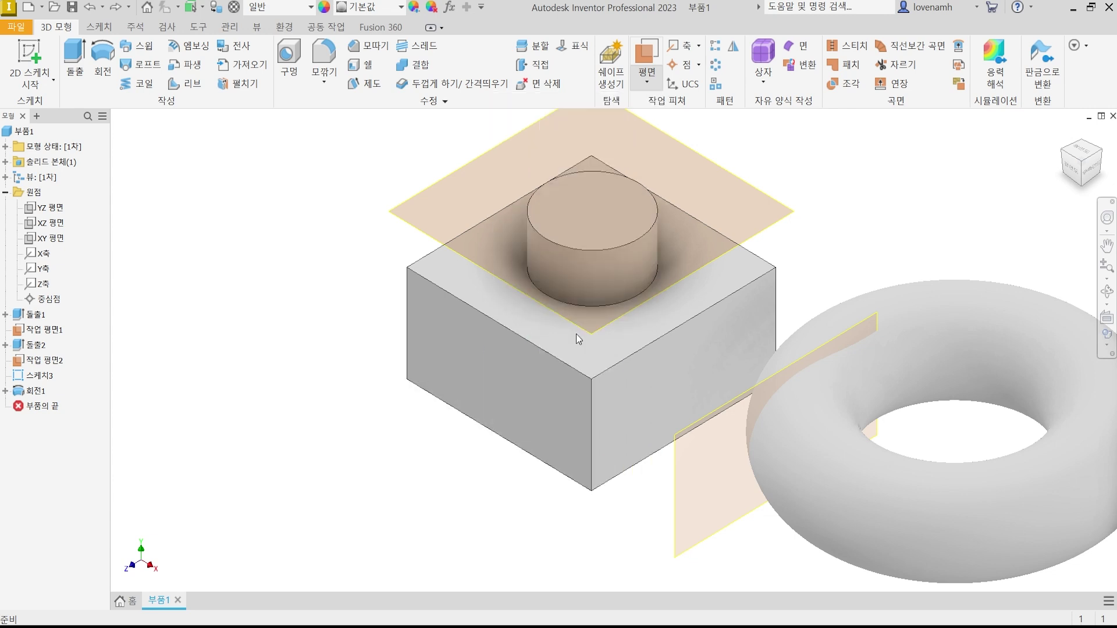
click(481, 313)
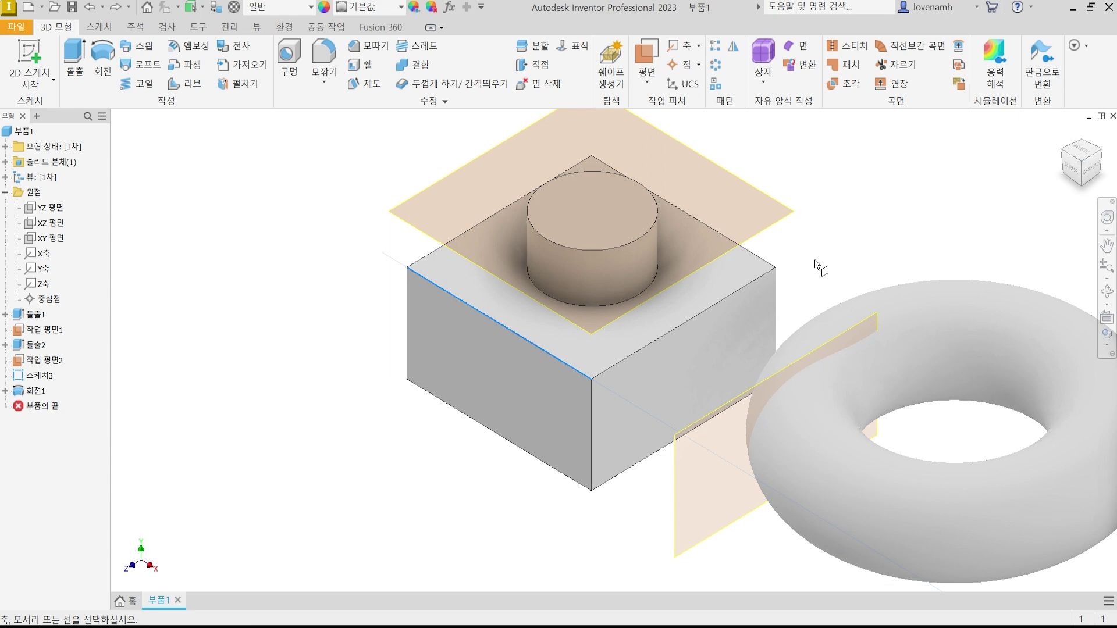
shift+middle_drag(836, 242, 857, 226)
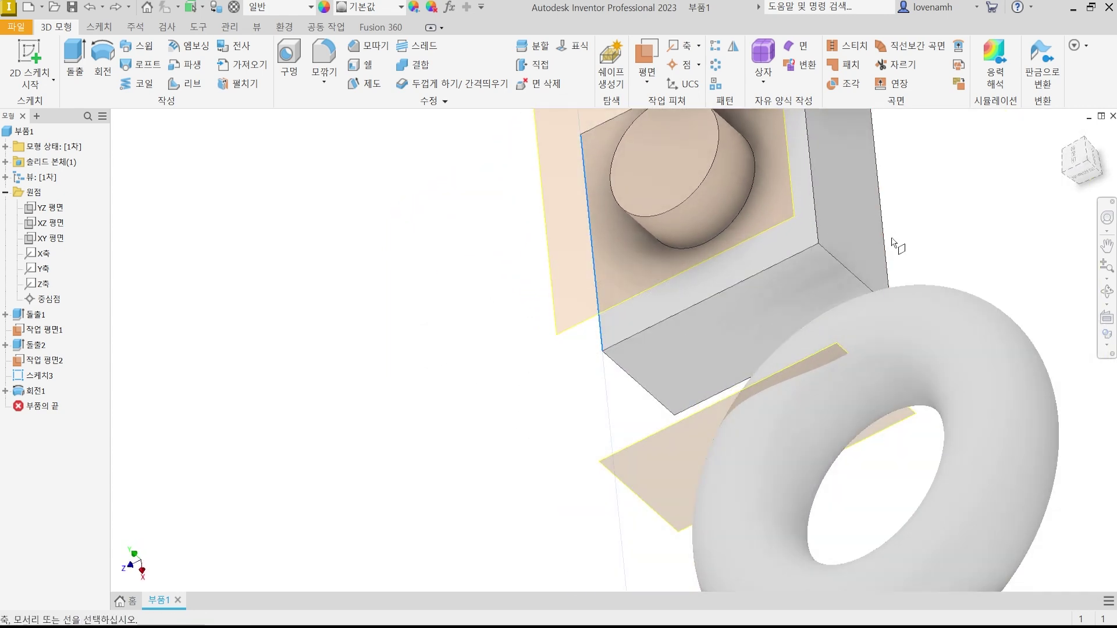
click(889, 241)
shift+middle_drag(766, 371, 616, 368)
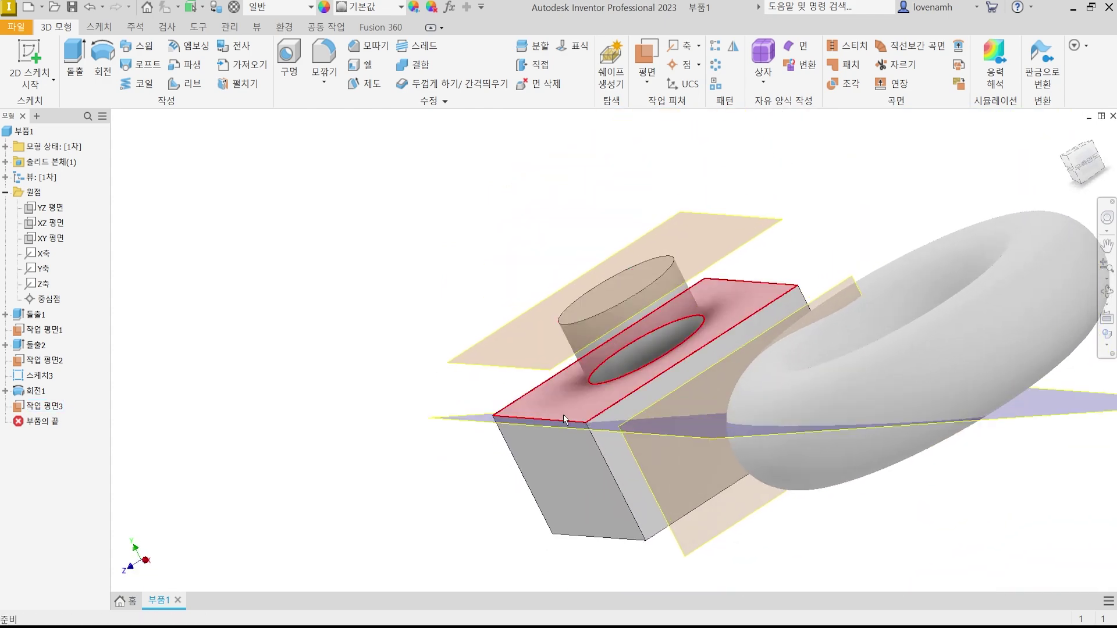
shift+middle_drag(563, 415, 640, 408)
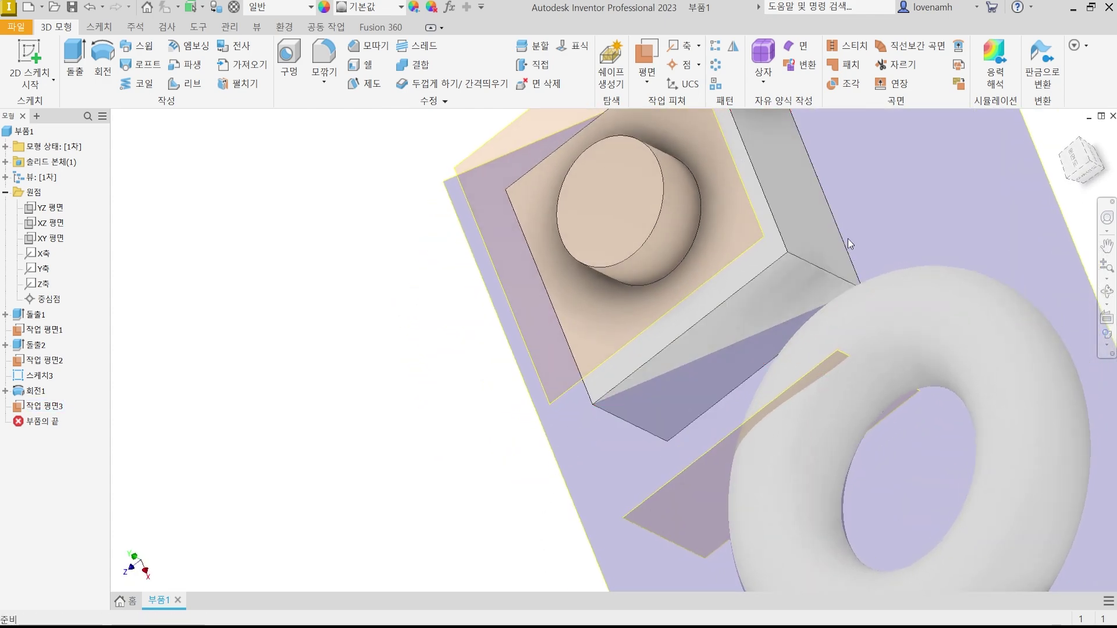
shift+middle_drag(847, 239, 769, 305)
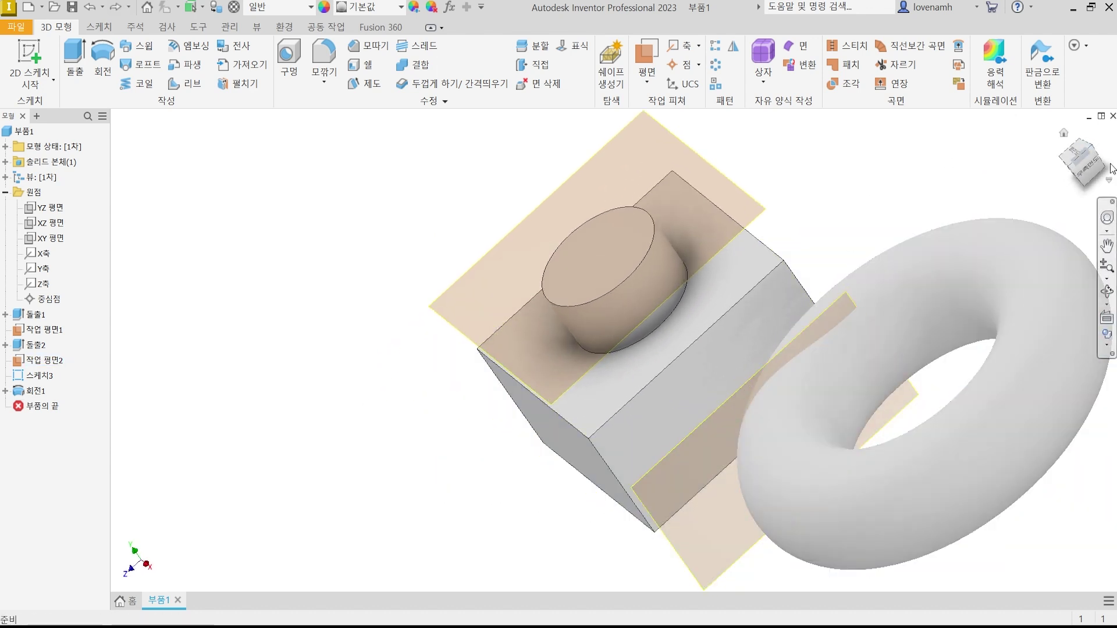
Create a work plane through the top and bottom edges of the block's front face, and undo it
click(1070, 149)
click(1070, 149)
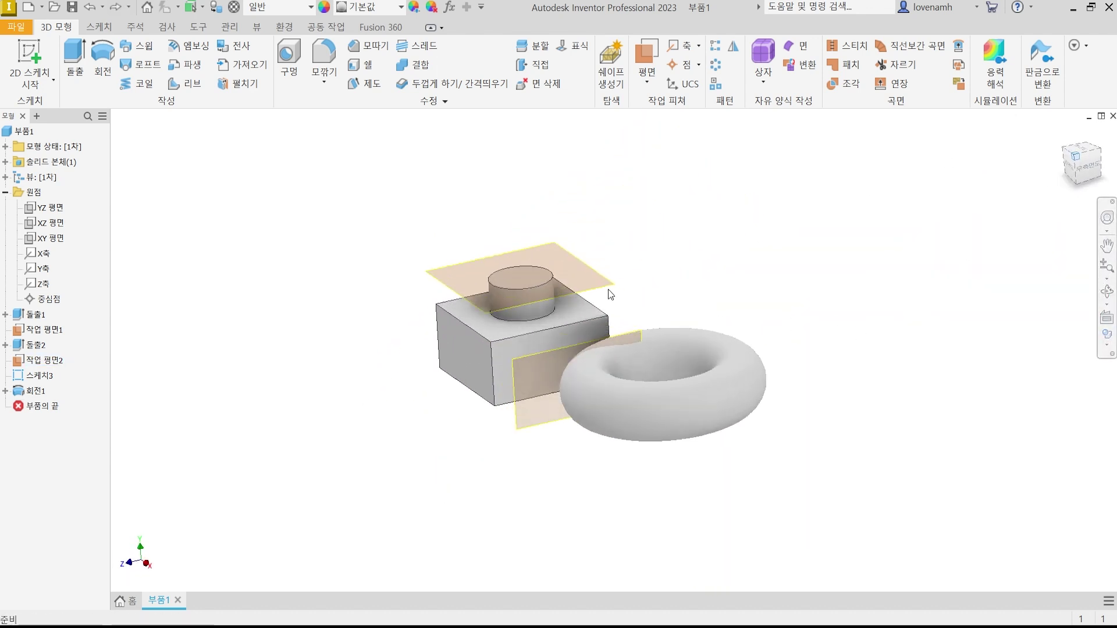
click(647, 55)
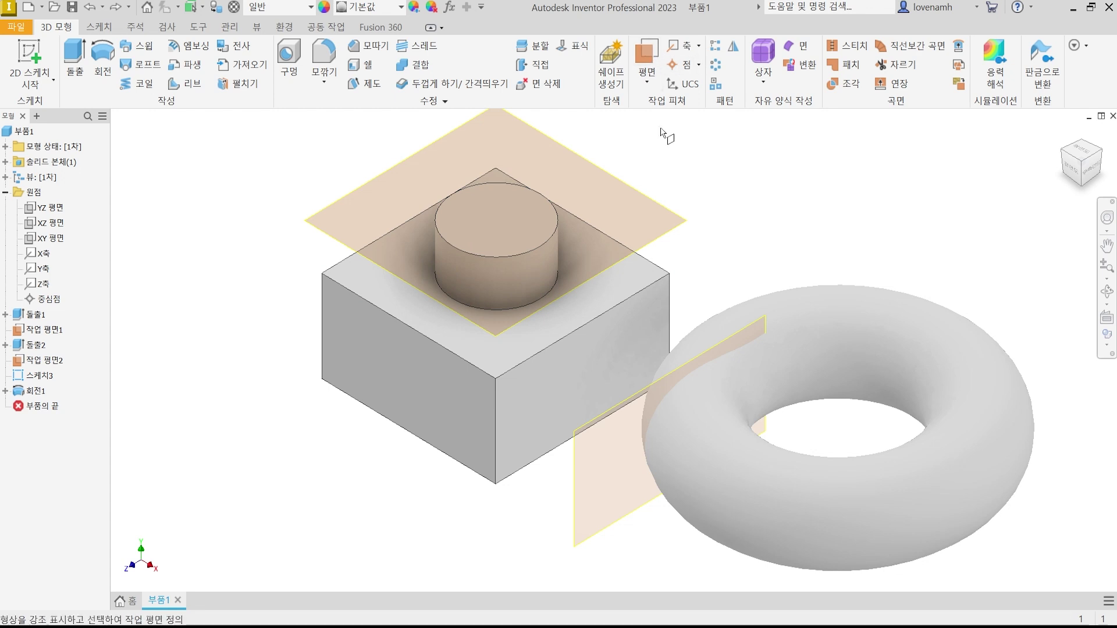
click(426, 337)
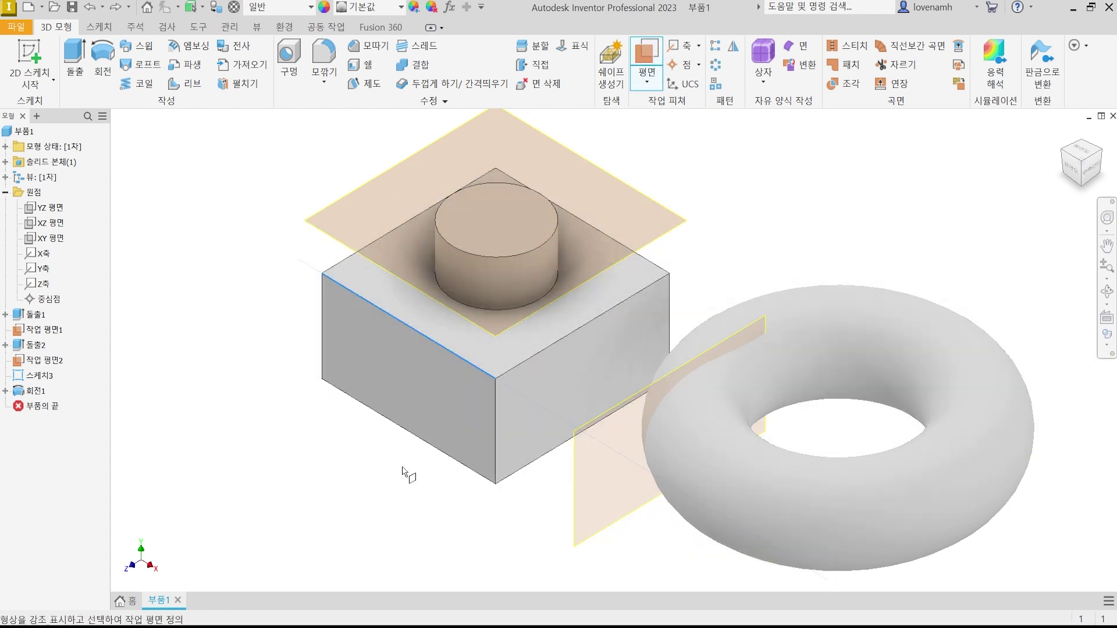
click(415, 451)
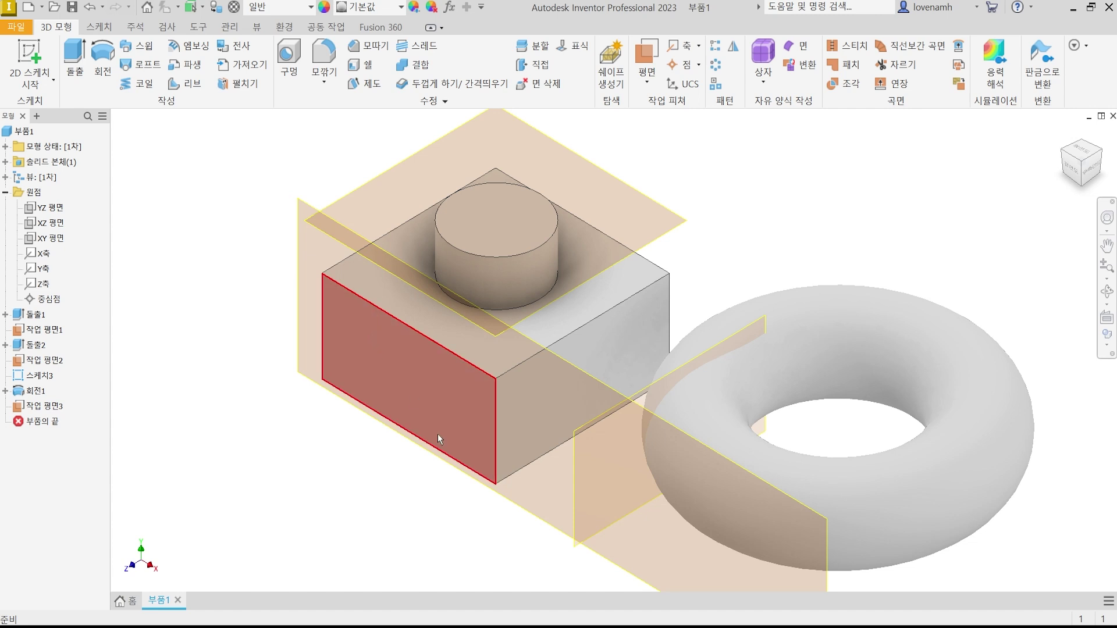
key(ctrl+z)
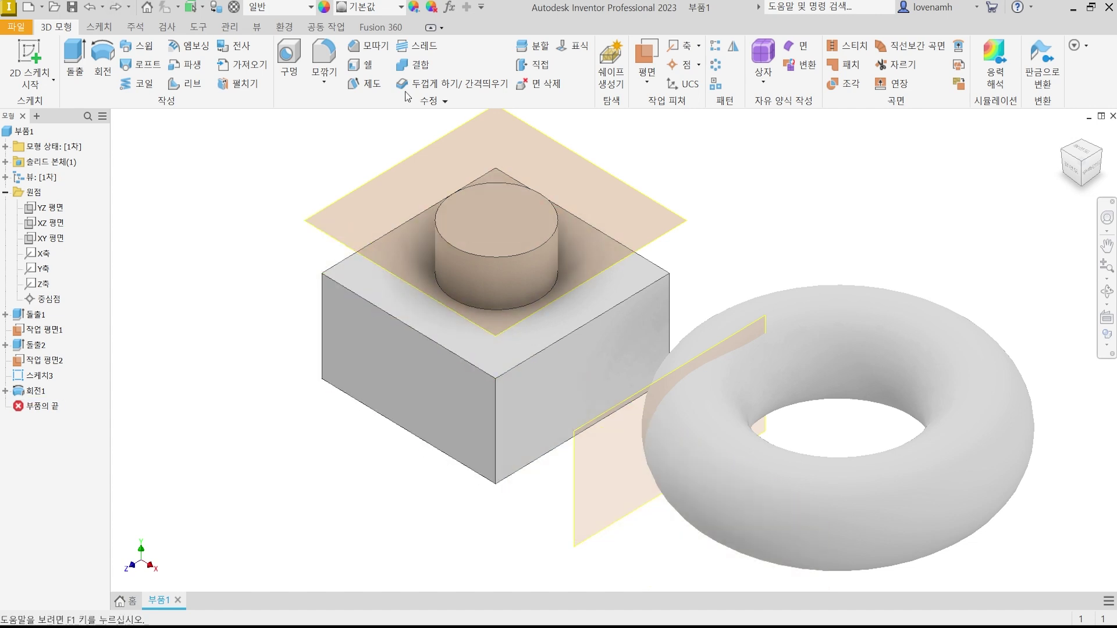
Try a diagonal work plane through the box's upper rear edge and opposite lower front edge, and undo it
click(639, 47)
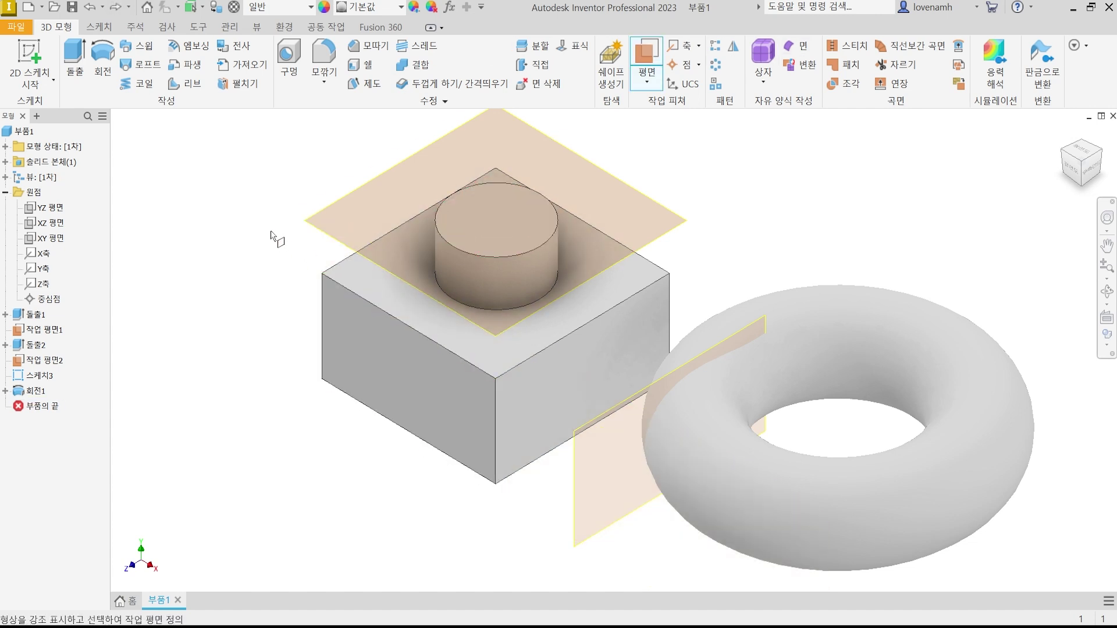
click(340, 264)
click(523, 481)
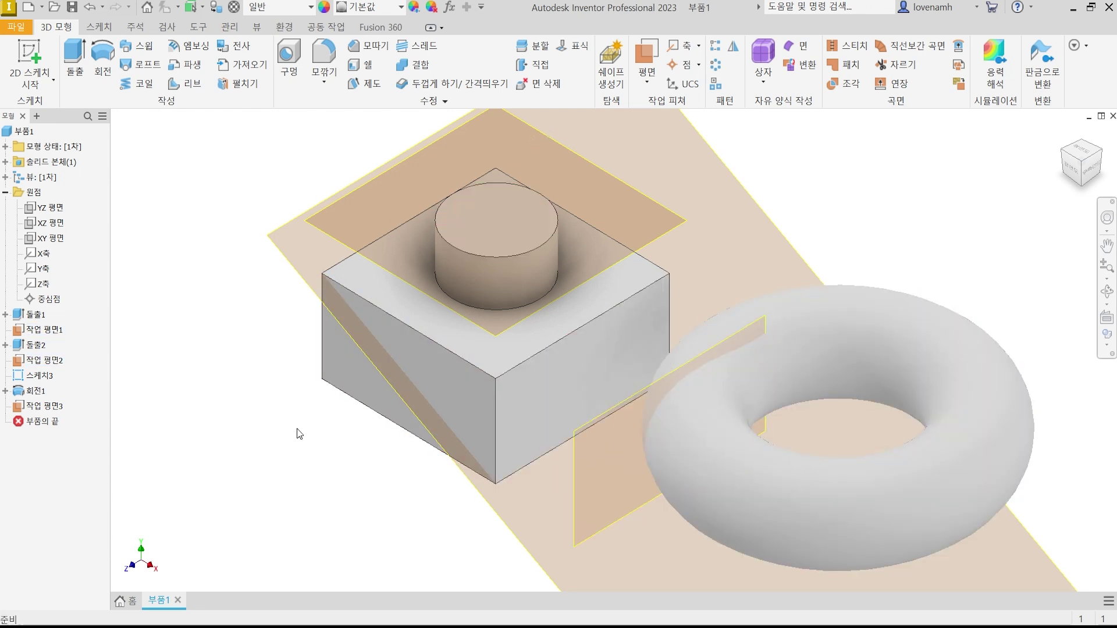
key(ctrl+z)
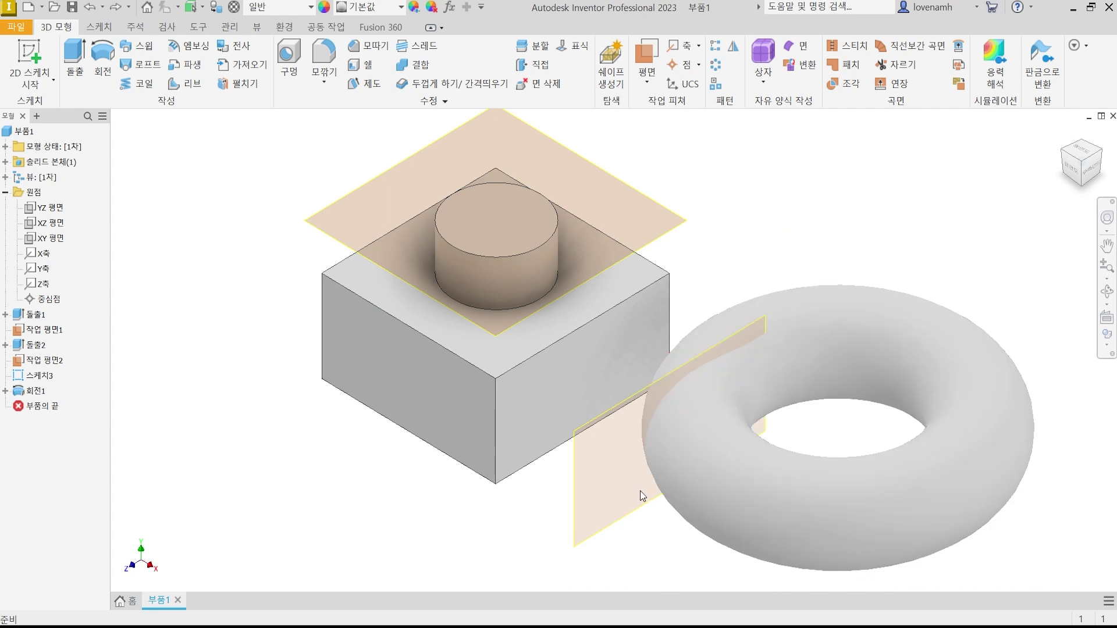
click(647, 78)
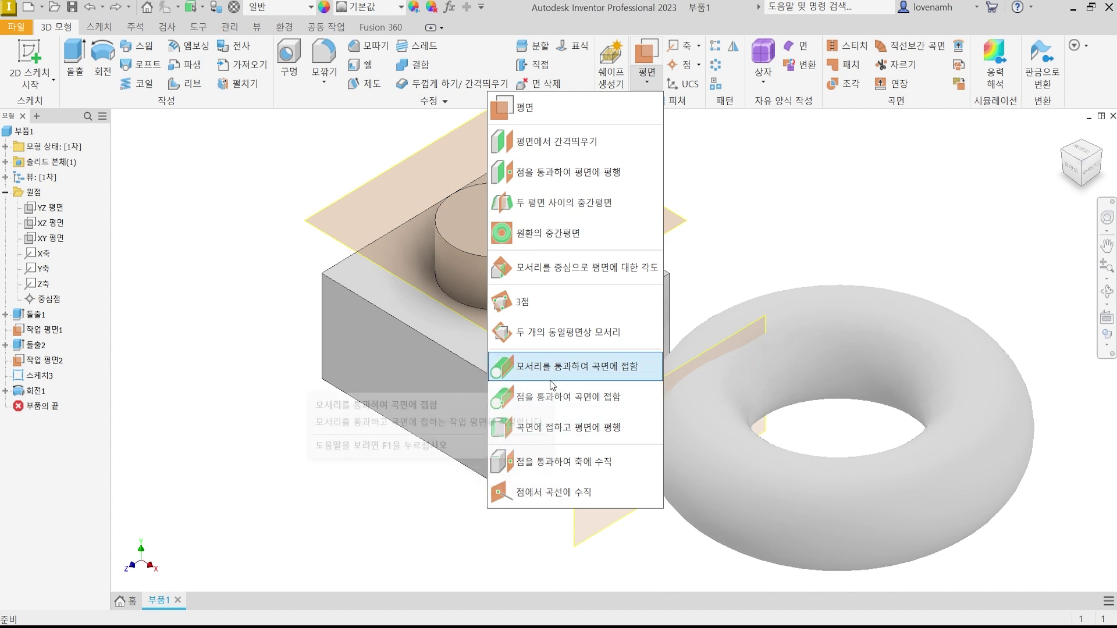
click(661, 232)
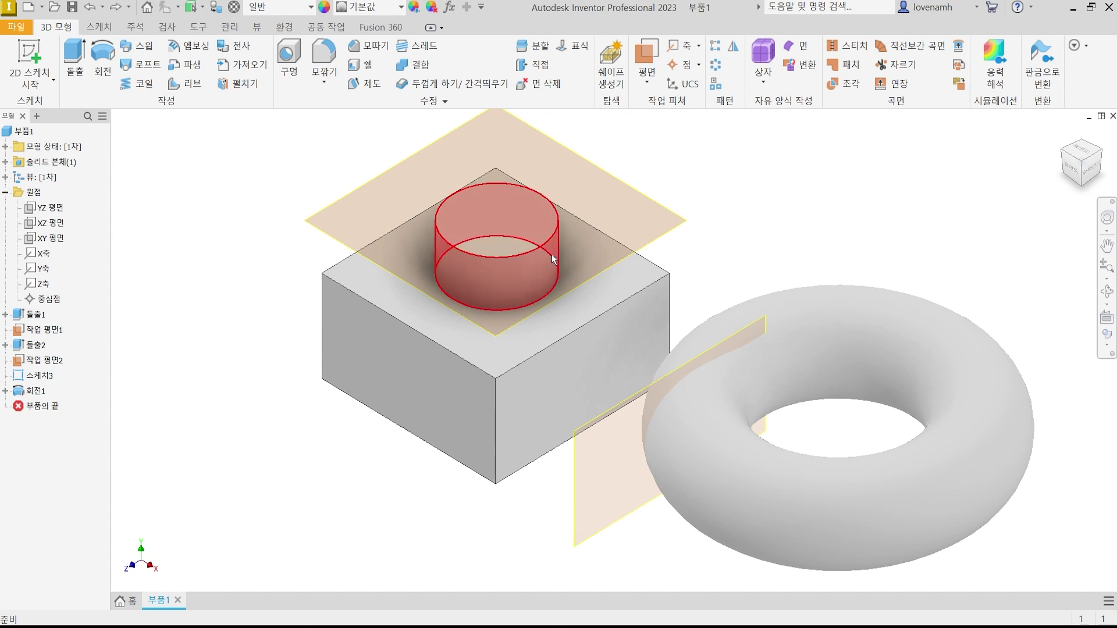
click(641, 84)
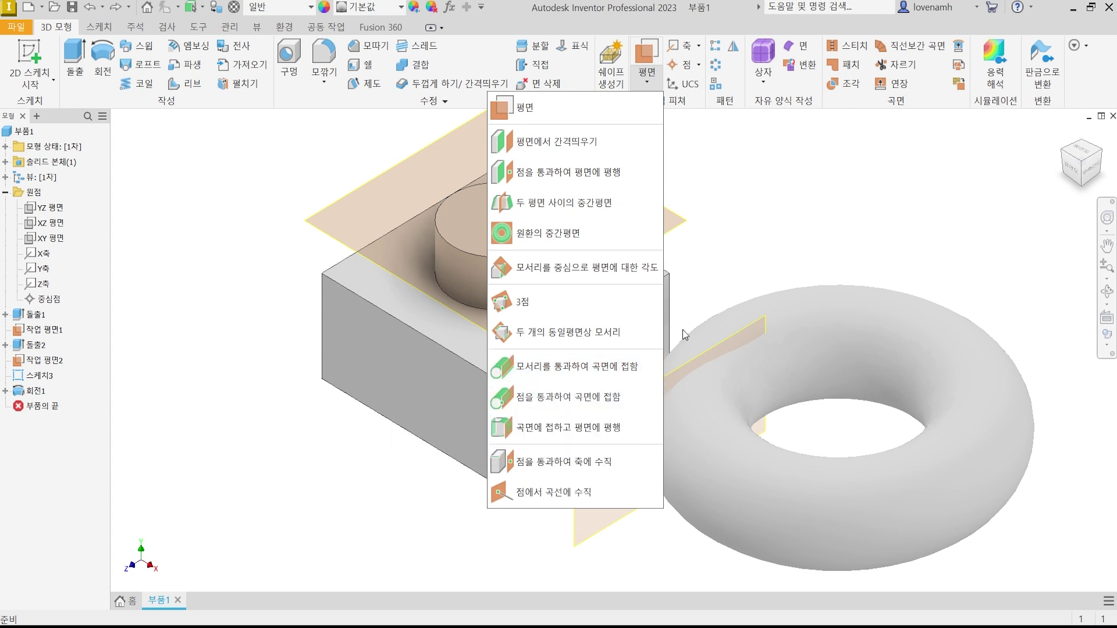
click(802, 178)
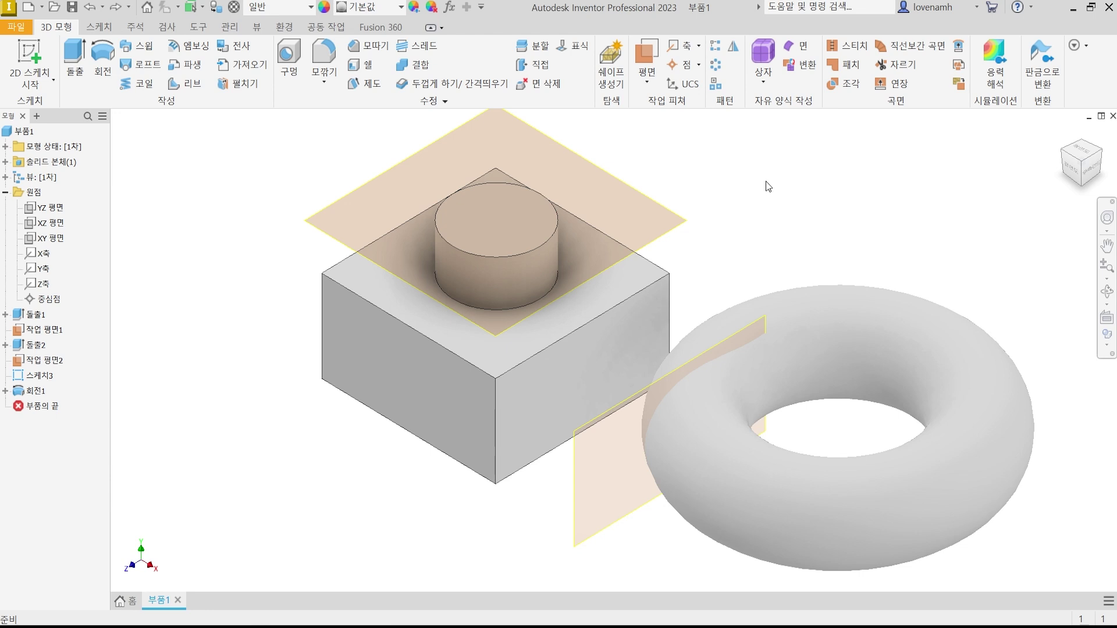
click(649, 53)
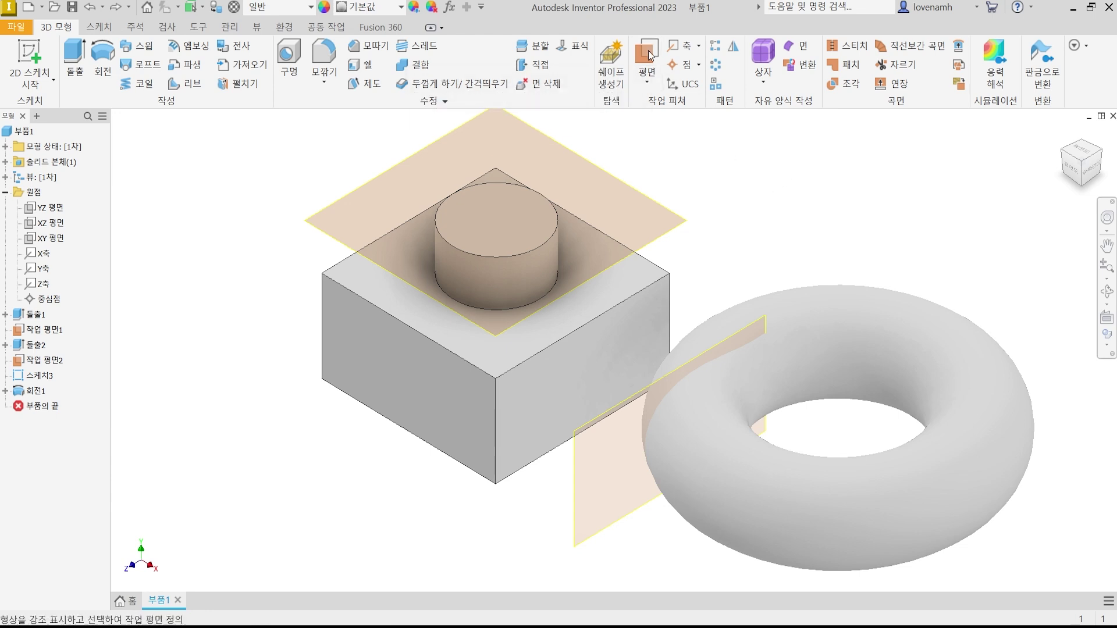
scroll(494, 327, up, 3)
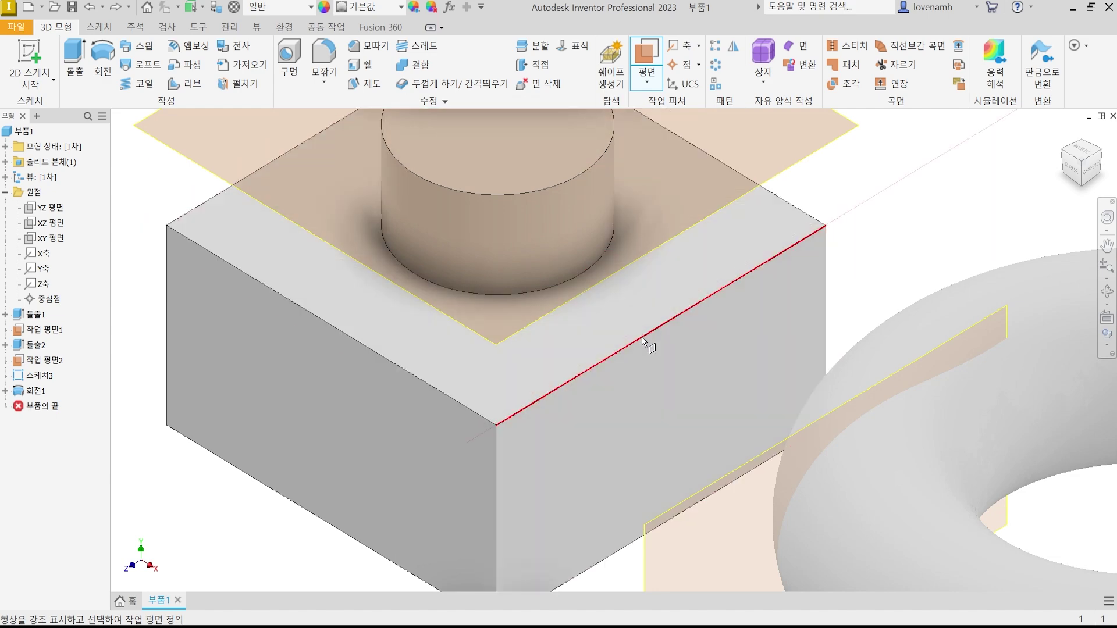
click(642, 338)
middle_drag(872, 226, 882, 309)
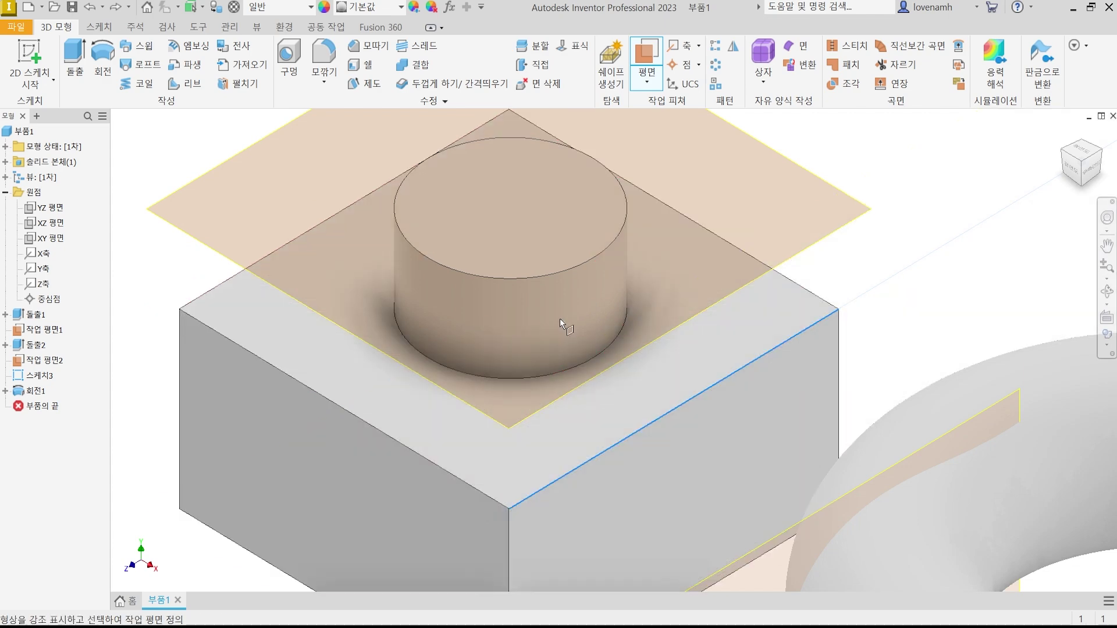
scroll(694, 330, down, 3)
scroll(703, 302, up, 5)
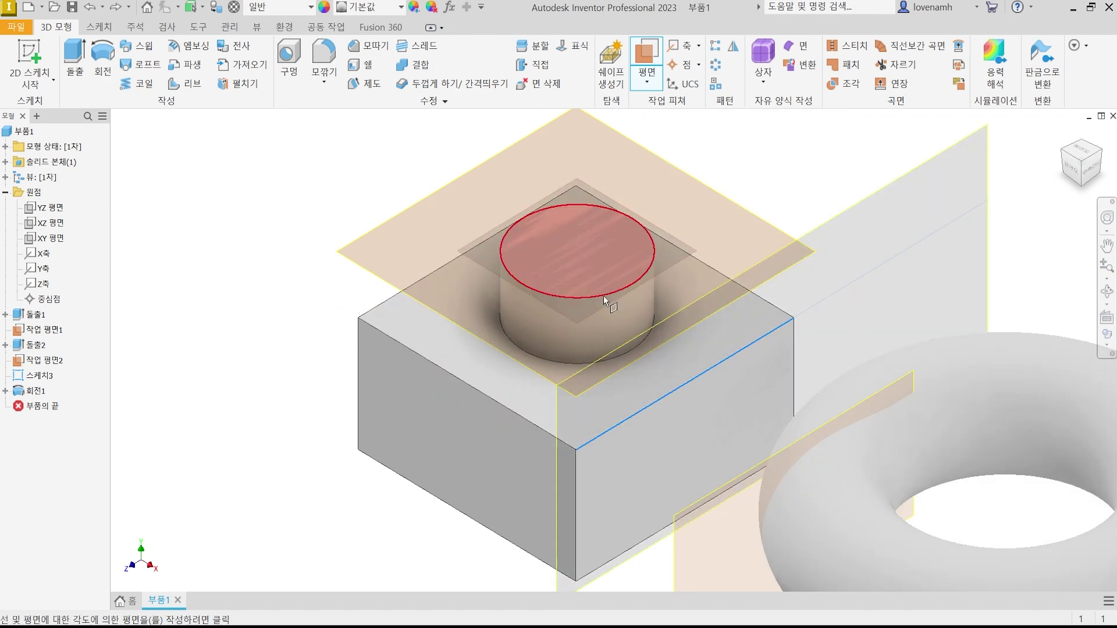
key(Escape)
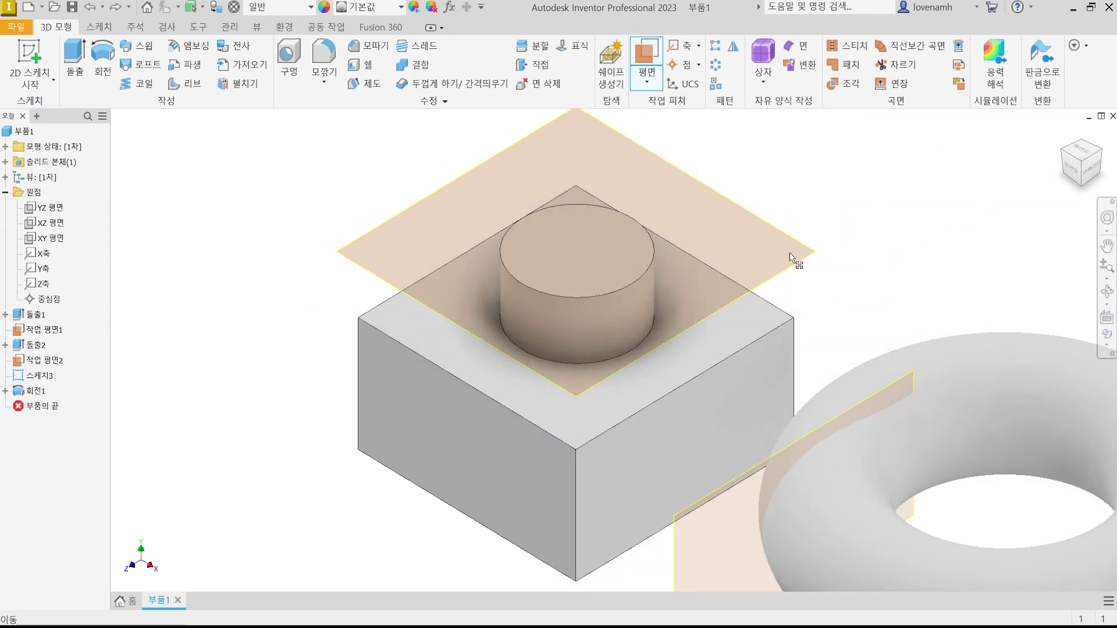
Start a new 2D sketch on the horizontal work plane above the box
scroll(708, 288, down, 3)
scroll(634, 305, up, 5)
middle_drag(633, 305, 858, 375)
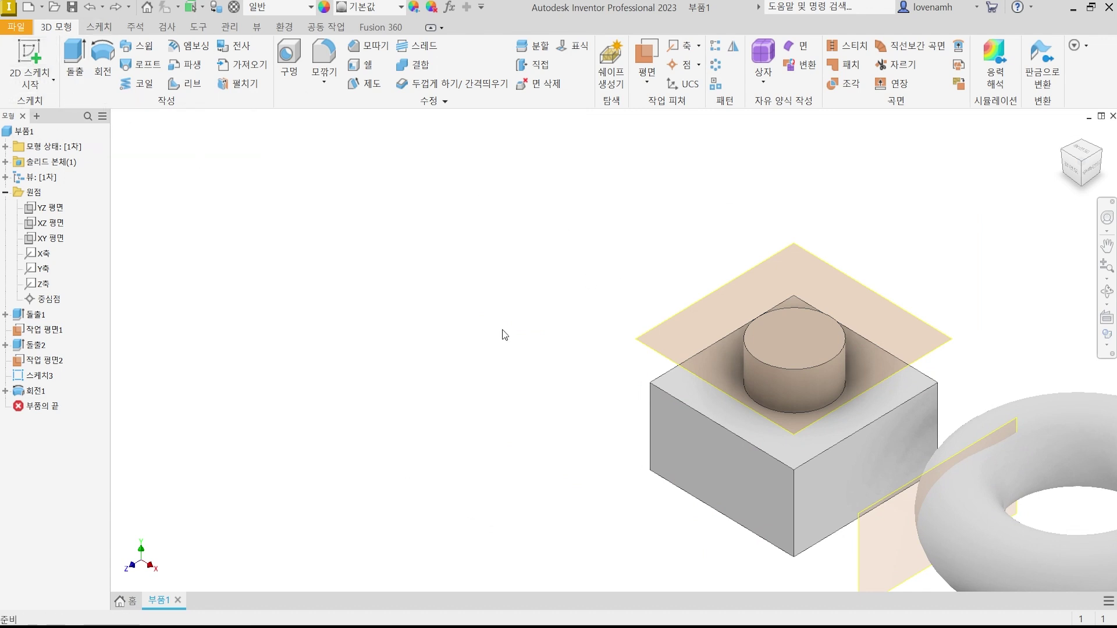
click(680, 312)
click(29, 61)
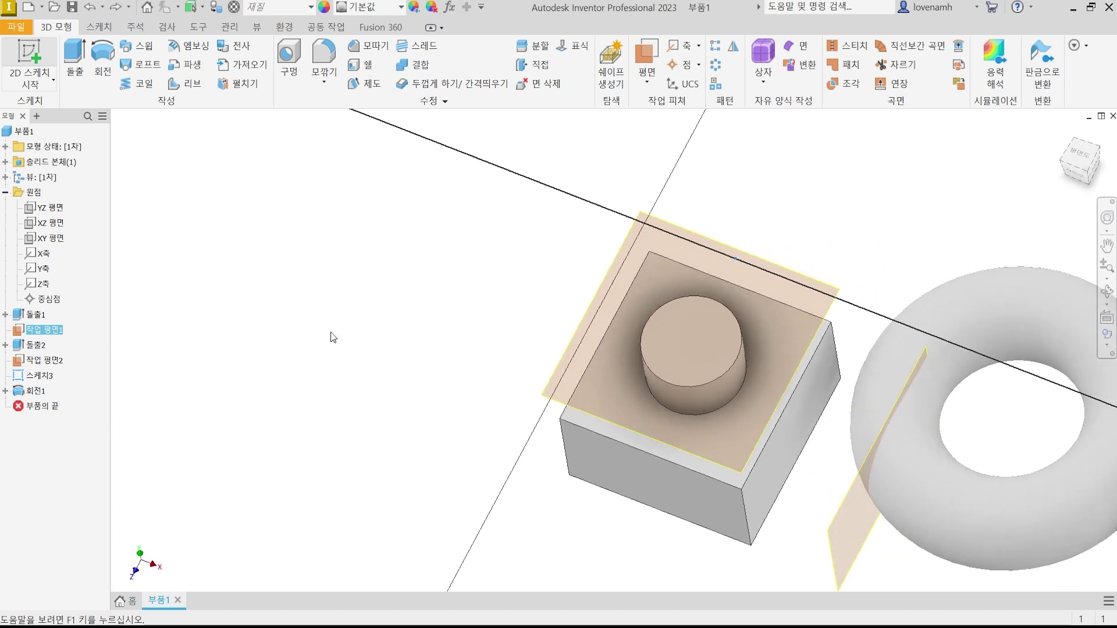
mouse_move(596, 287)
middle_down()
mouse_move(707, 254)
mouse_move(725, 226)
middle_up()
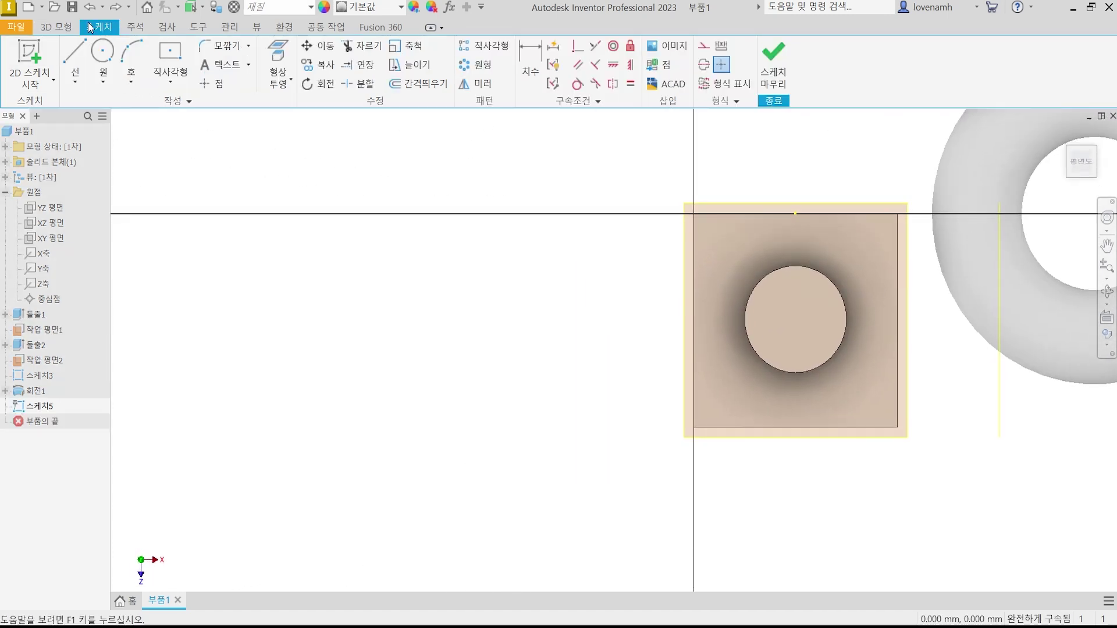
click(103, 59)
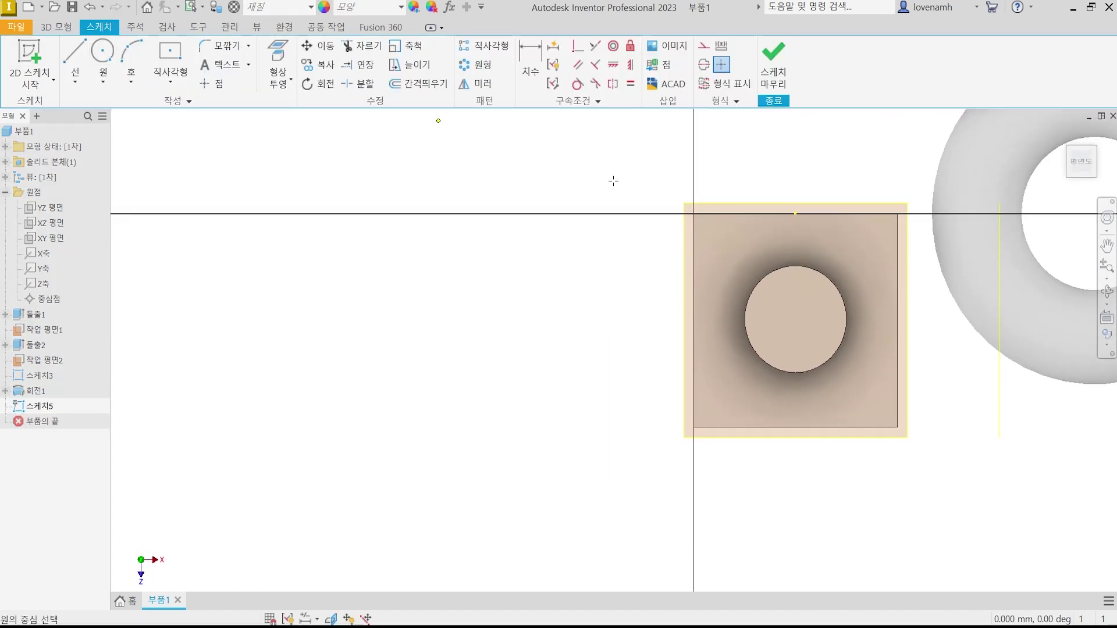
click(585, 307)
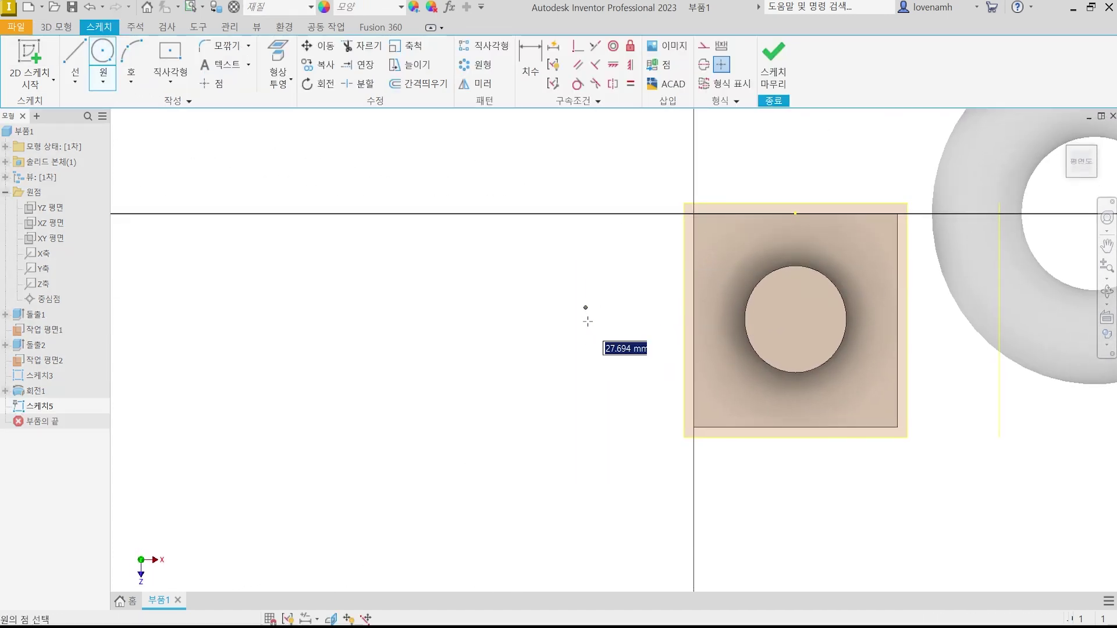
click(602, 372)
key(Escape)
scroll(528, 348, down, 3)
scroll(528, 348, up, 3)
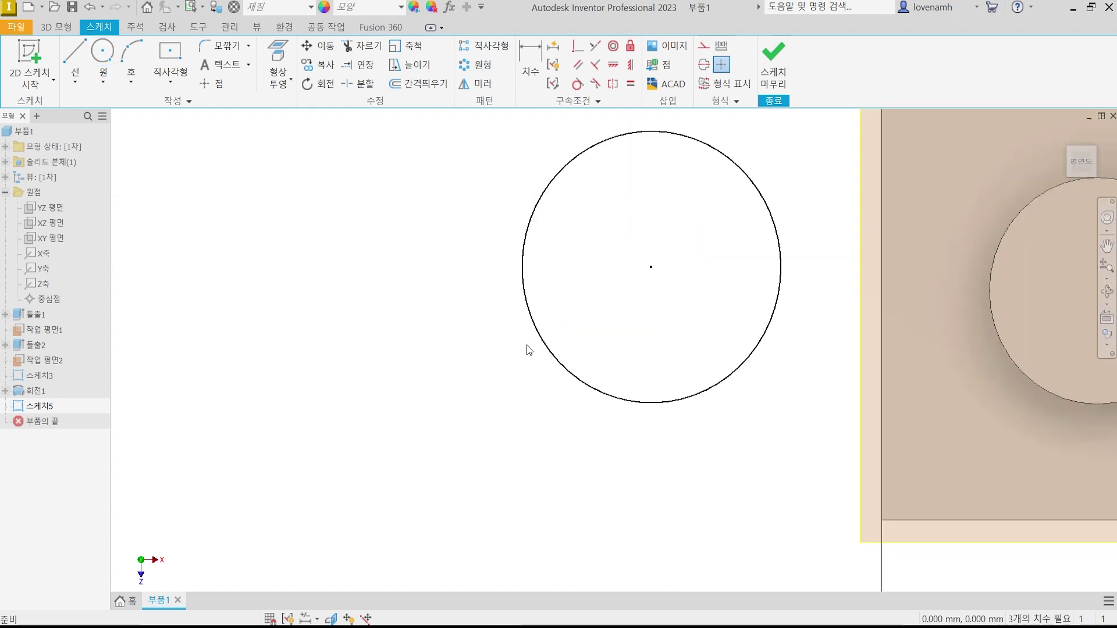
click(720, 407)
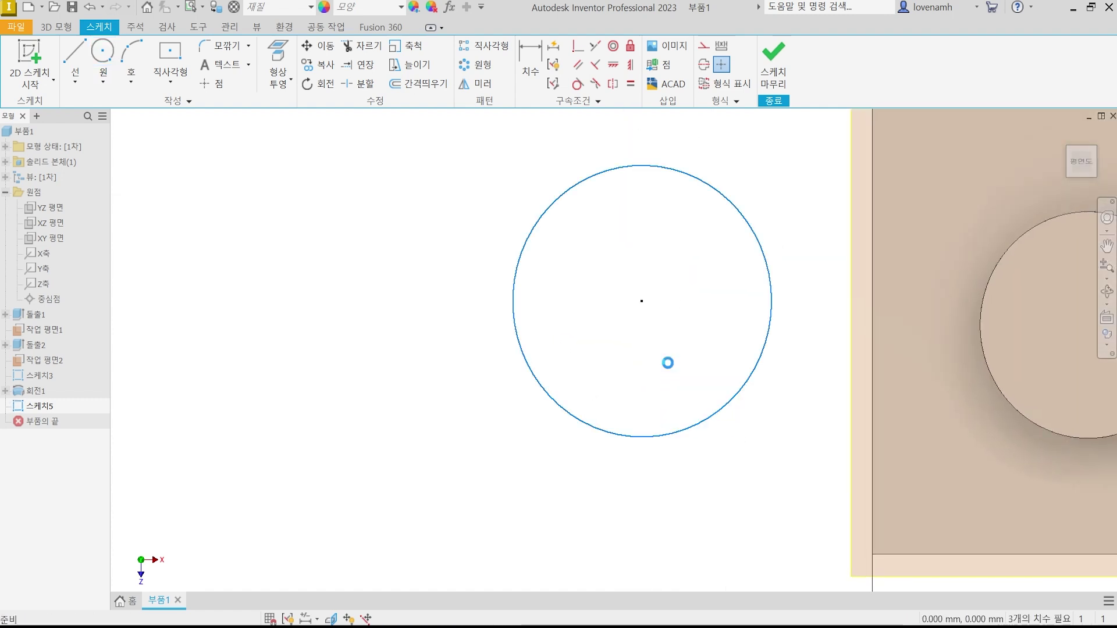
key(Delete)
Sketch a 10 mm diameter circle in the empty area beside the box
click(103, 51)
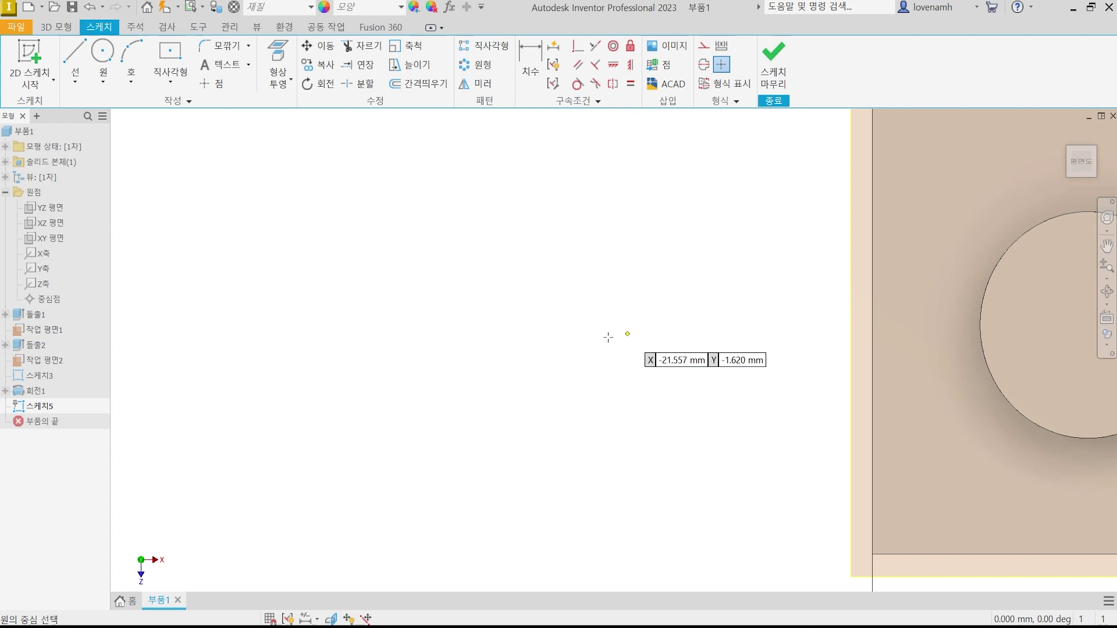
click(553, 323)
text(1)
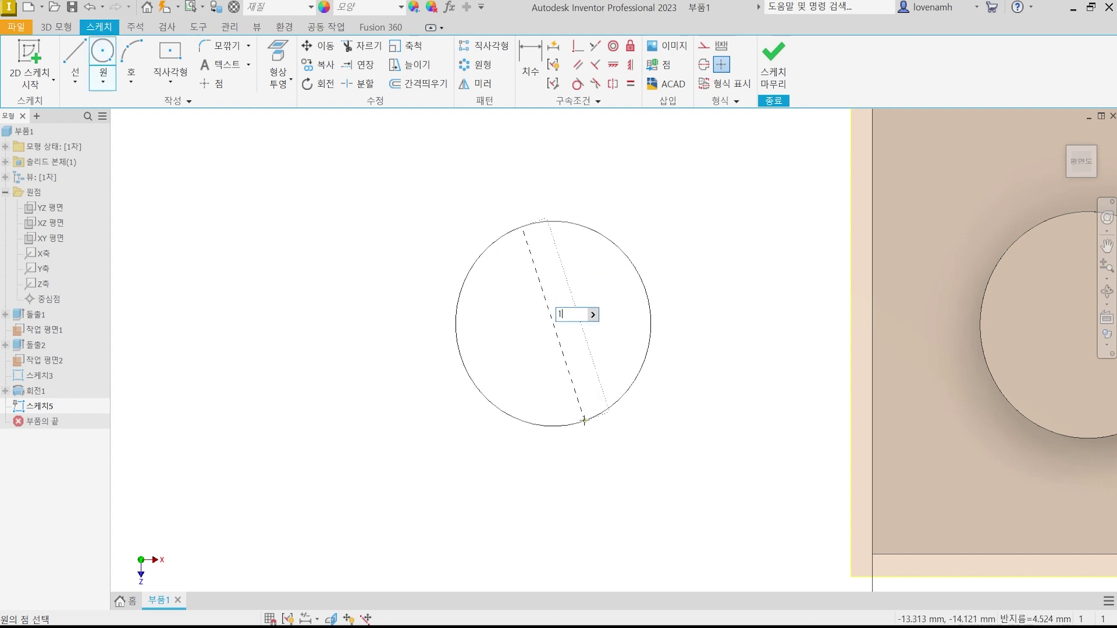
text(0)
key(Return)
key(Escape)
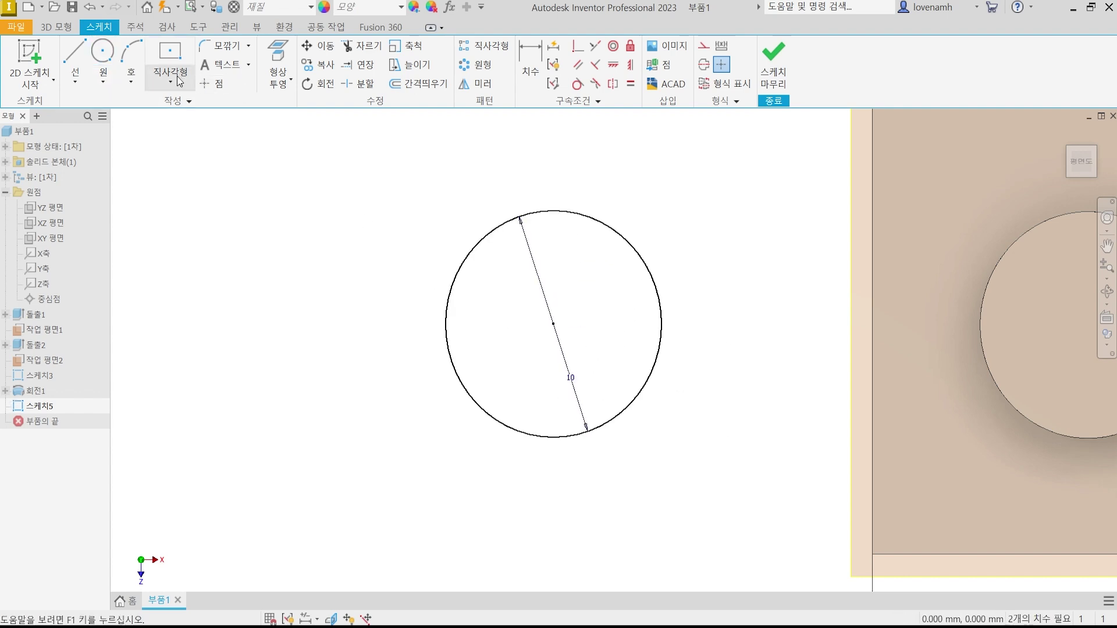
Draw a 10 by 10 mm two-point rectangle from the circle's lower quadrant point, extending away from the box
click(180, 80)
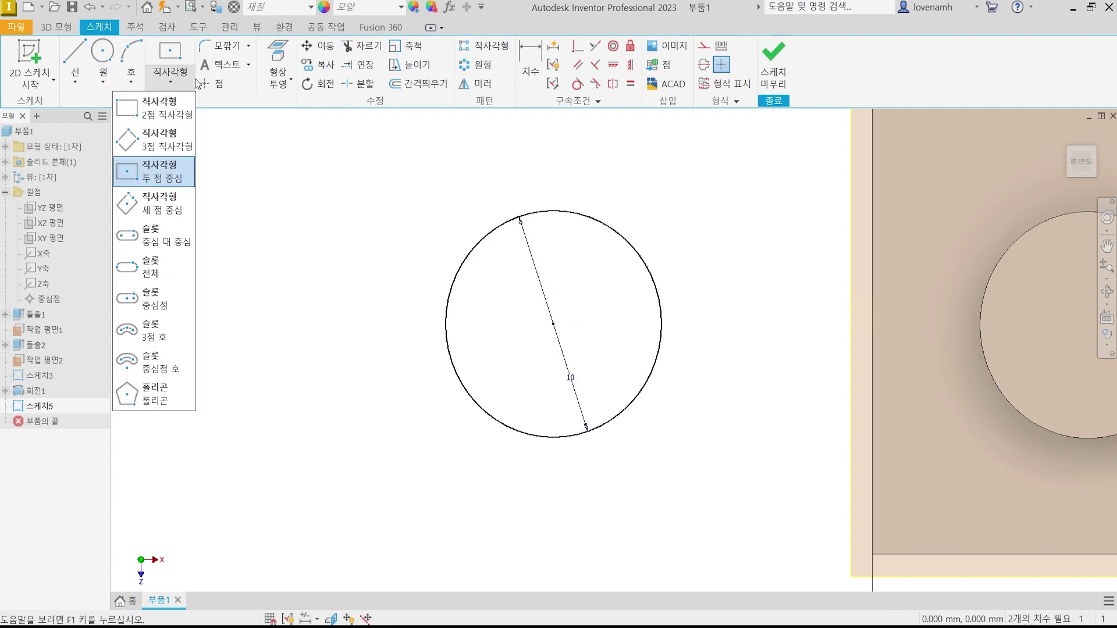
click(157, 115)
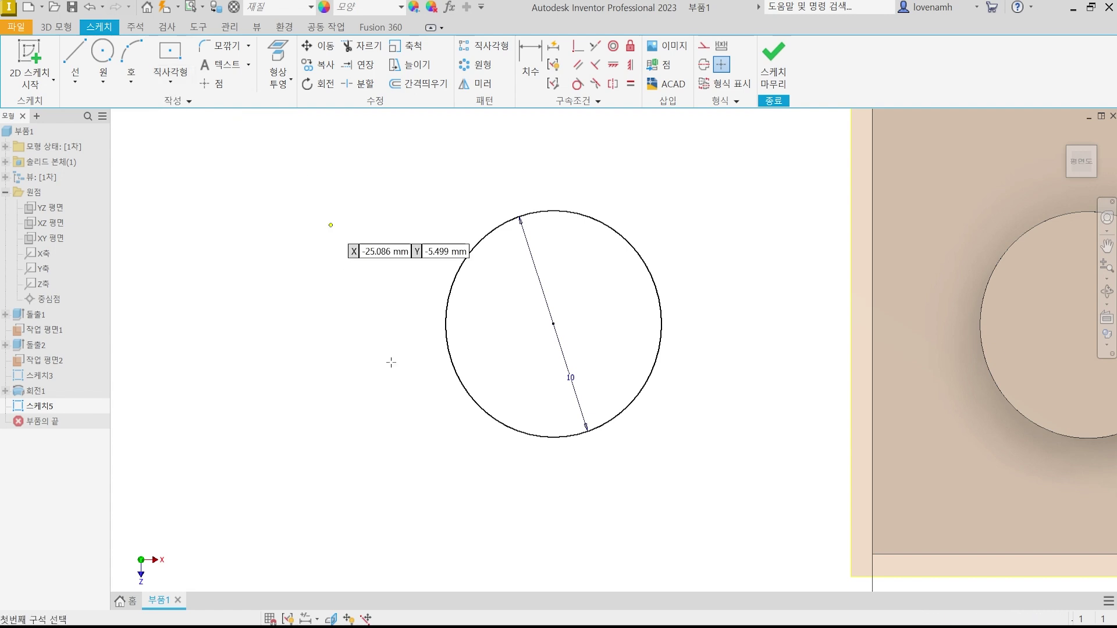
click(554, 438)
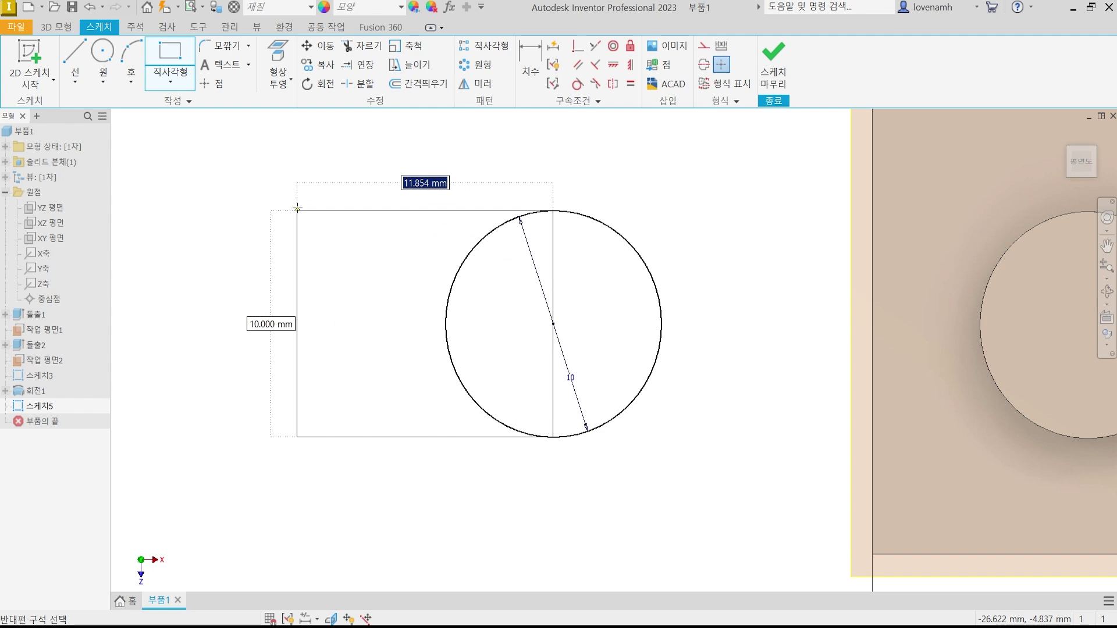
text(10)
key(Tab)
text(10)
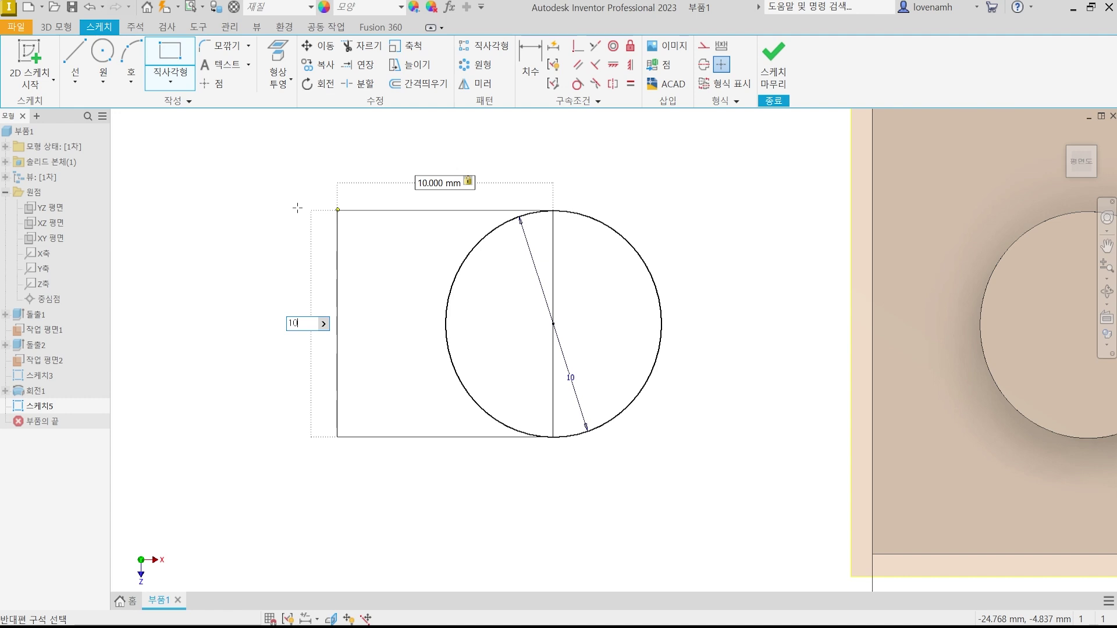
key(Return)
key(Escape)
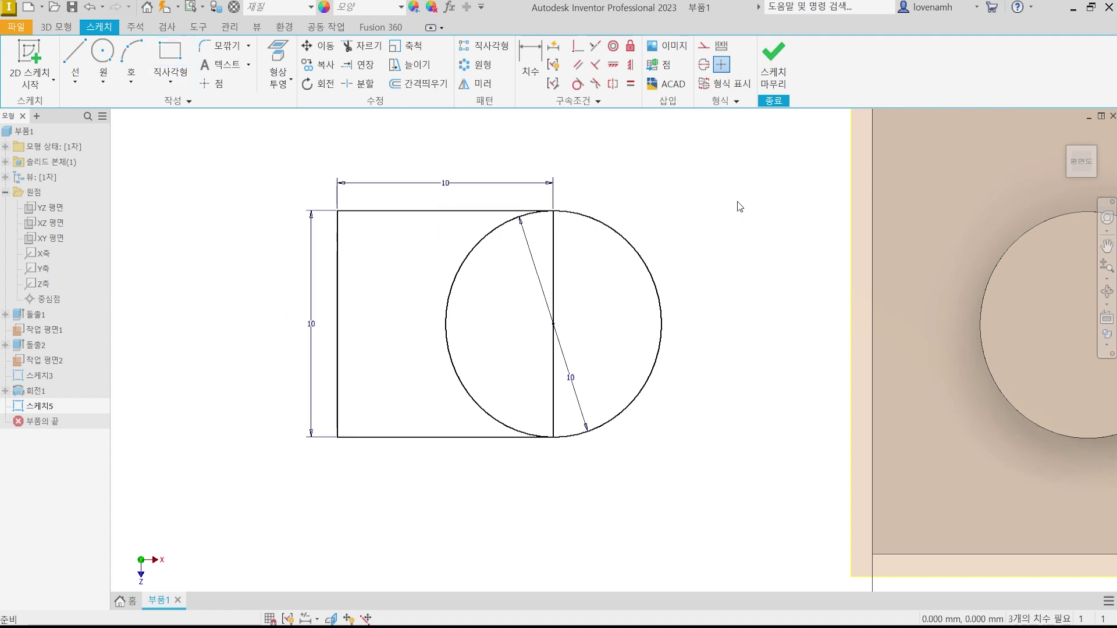
Trim away the half of the circle inside the square and try to trim the square's vertical line through the circle's centre
click(350, 45)
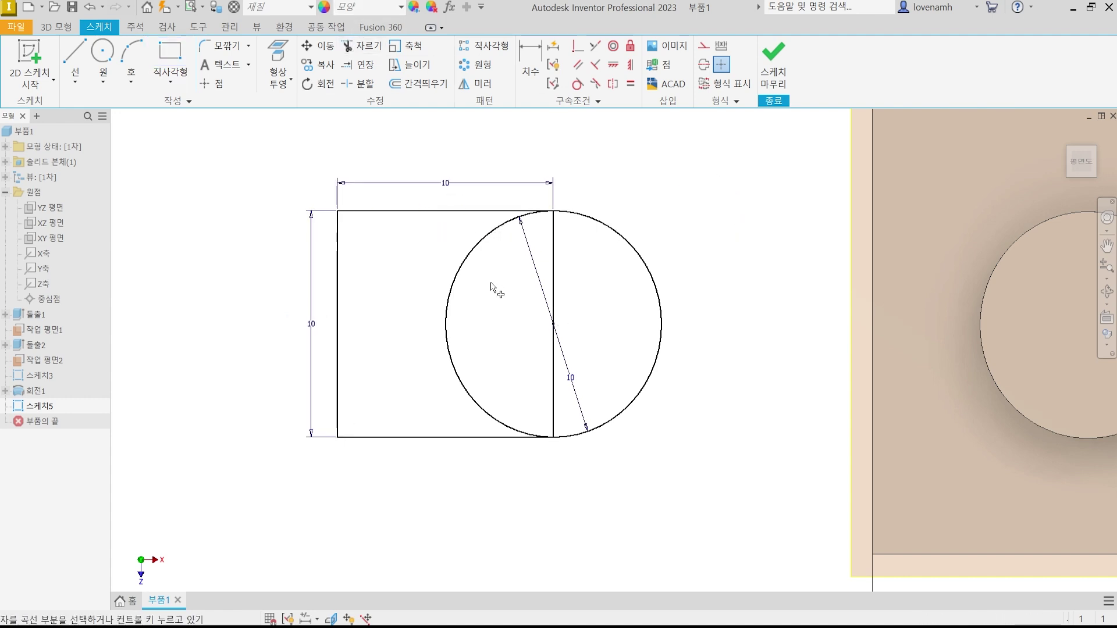
click(476, 254)
click(557, 279)
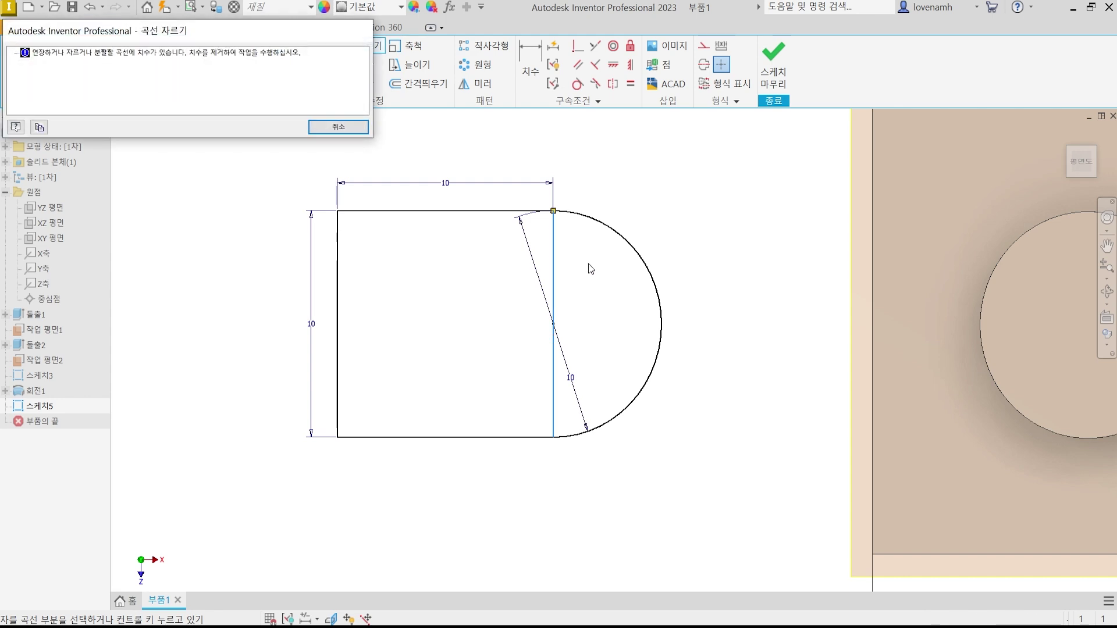
click(339, 123)
key(Escape)
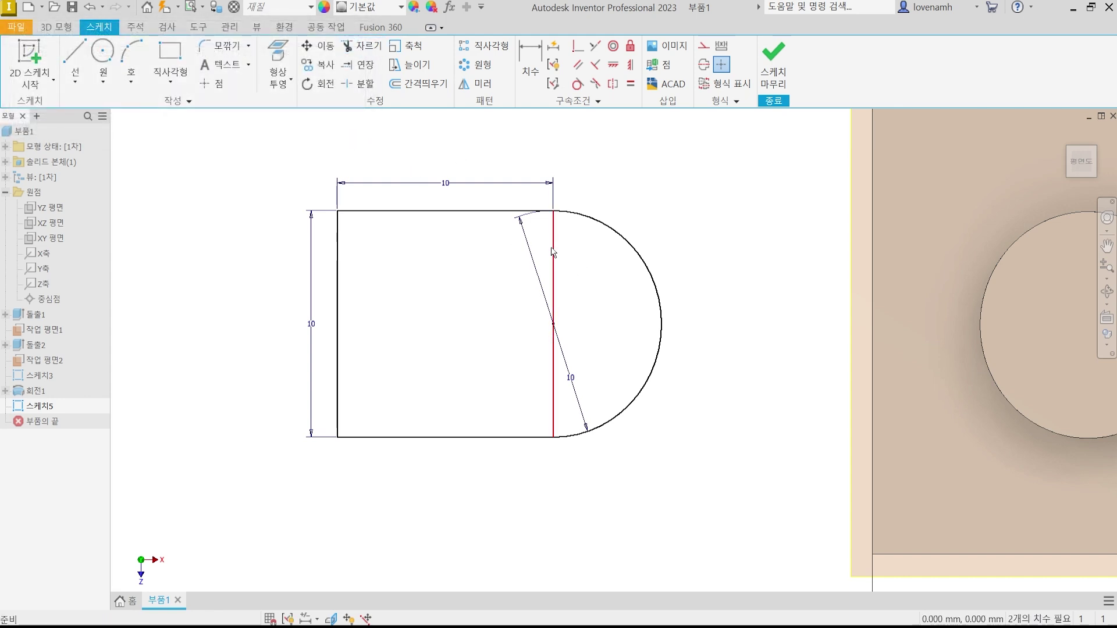
Delete the square's horizontal dimension and the vertical line separating the square from the half circle
click(454, 182)
key(Delete)
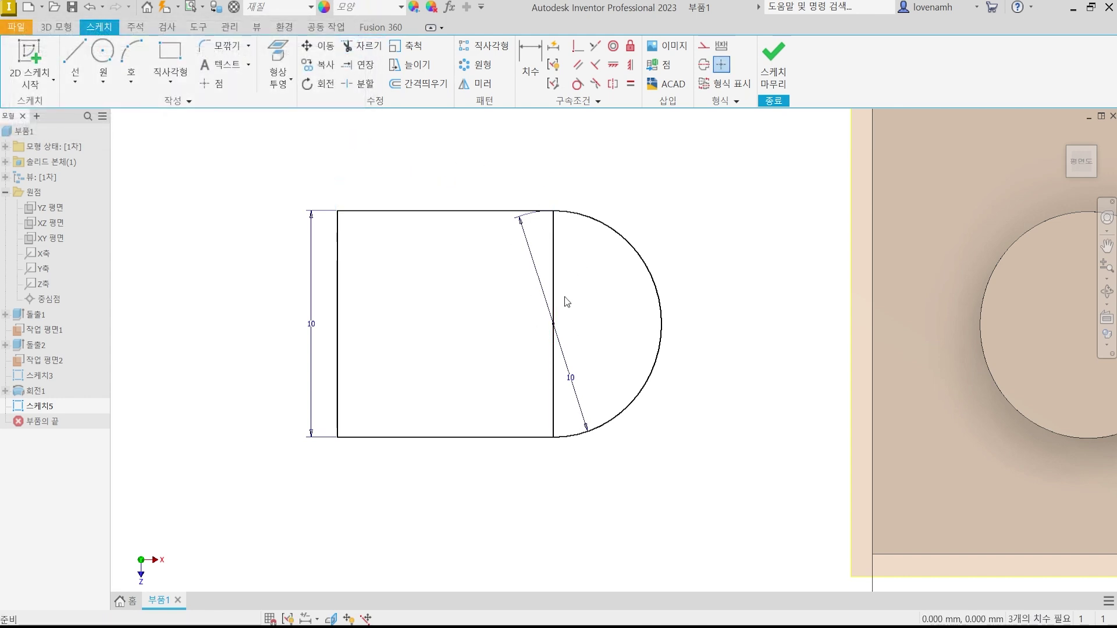
click(556, 285)
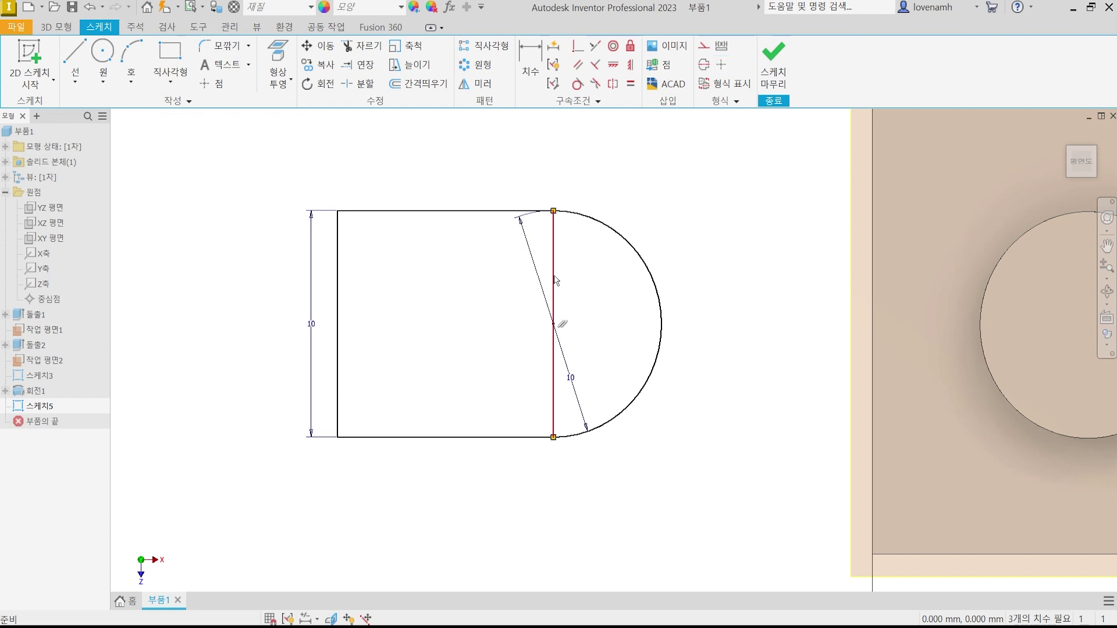
key(Delete)
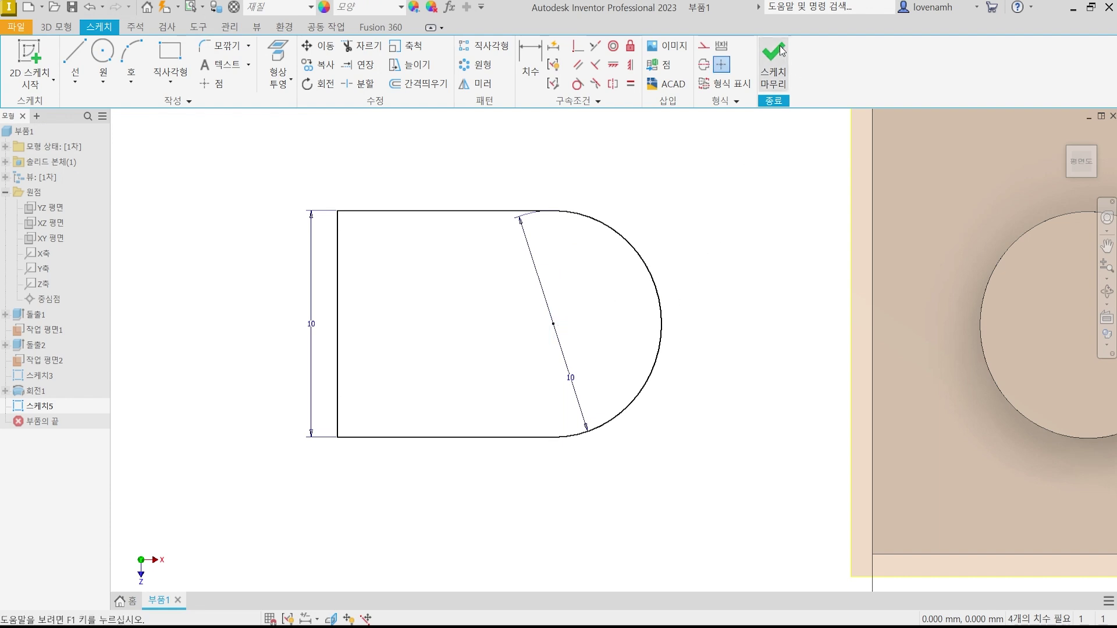
Finish the sketch and extrude the round-ended profile 10 mm
click(773, 64)
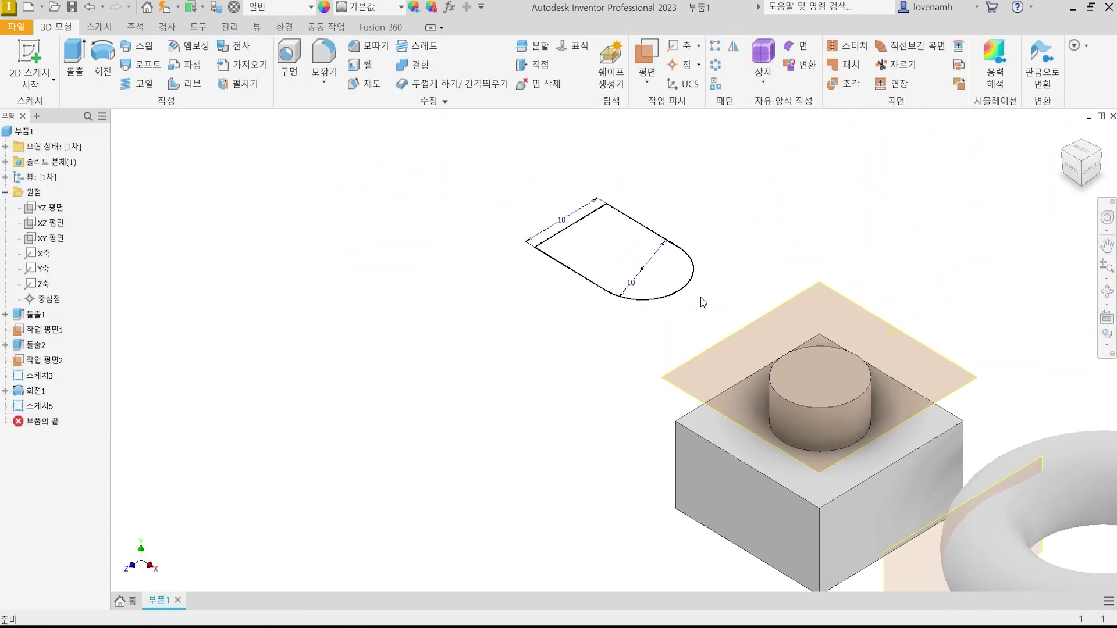
click(75, 59)
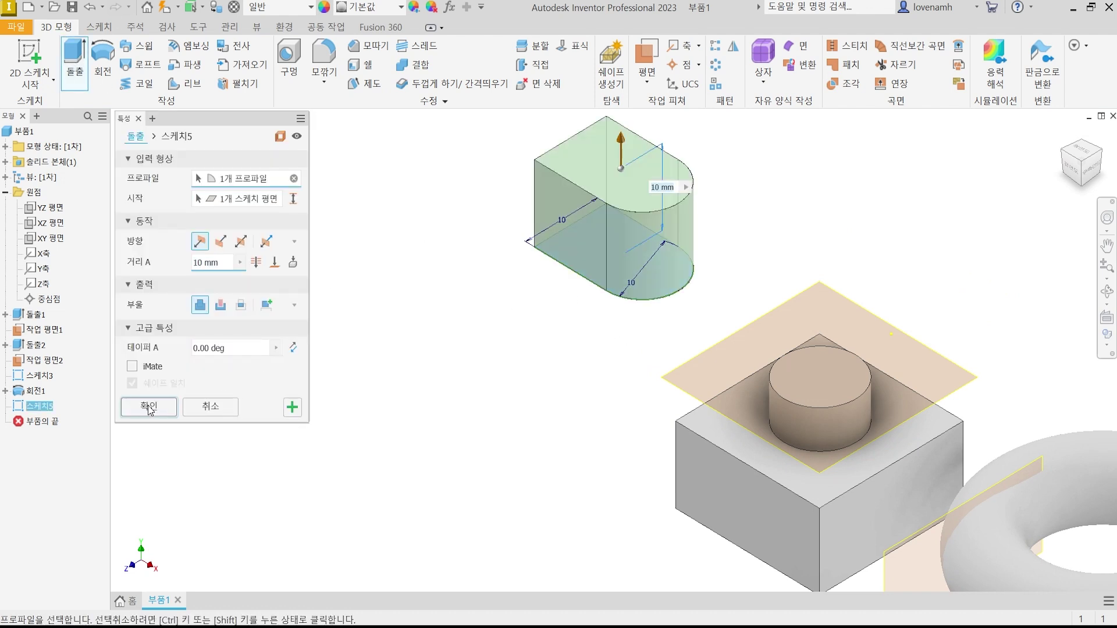
click(149, 407)
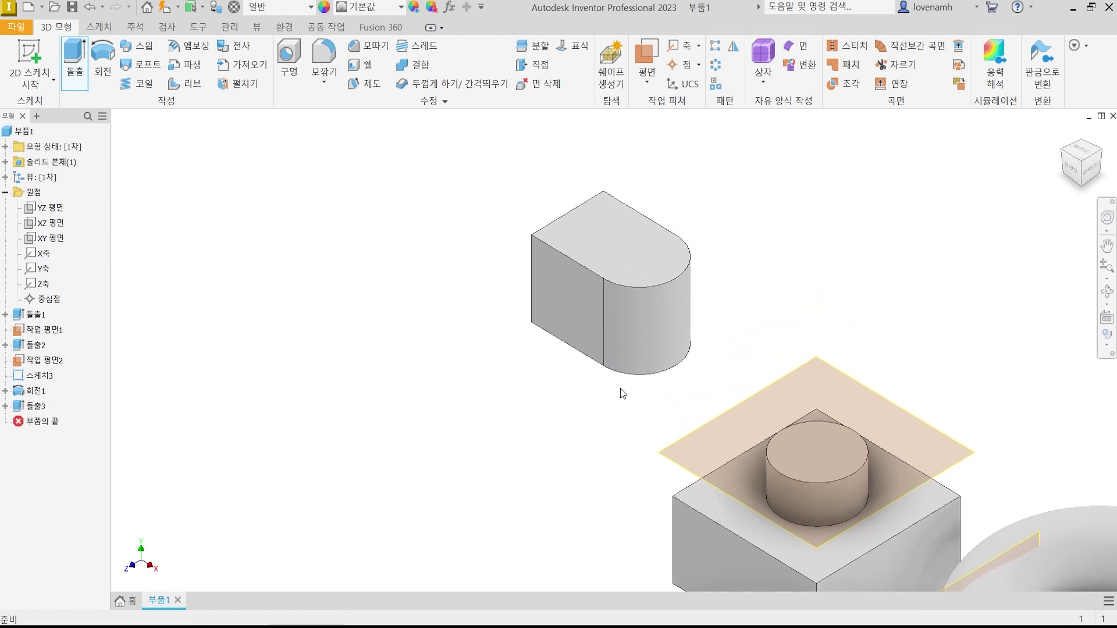
scroll(651, 340, down, 4)
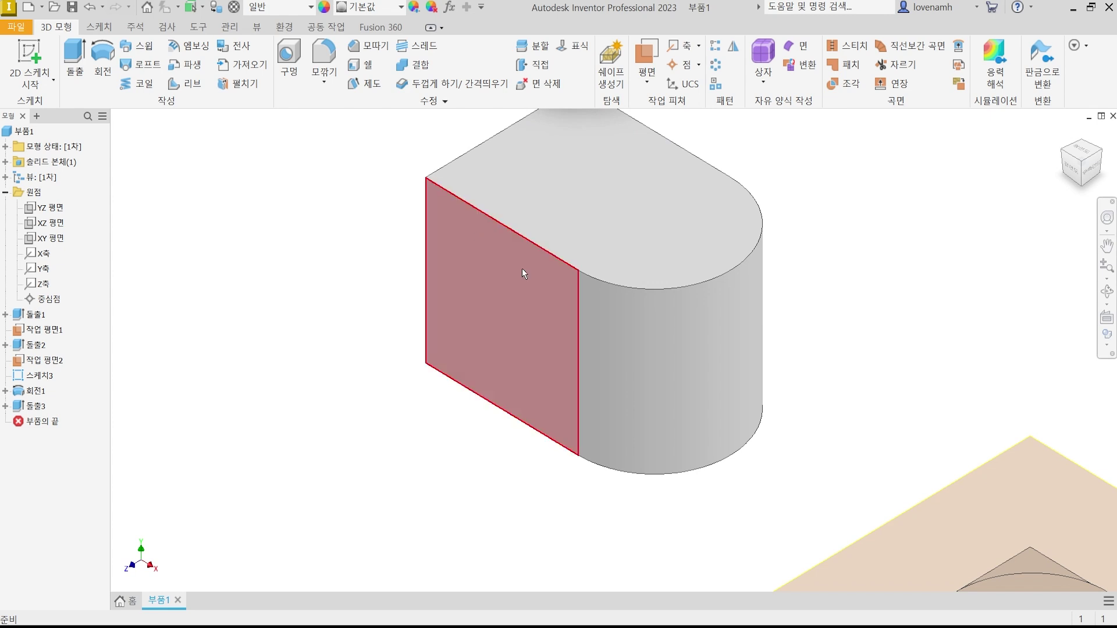
click(647, 55)
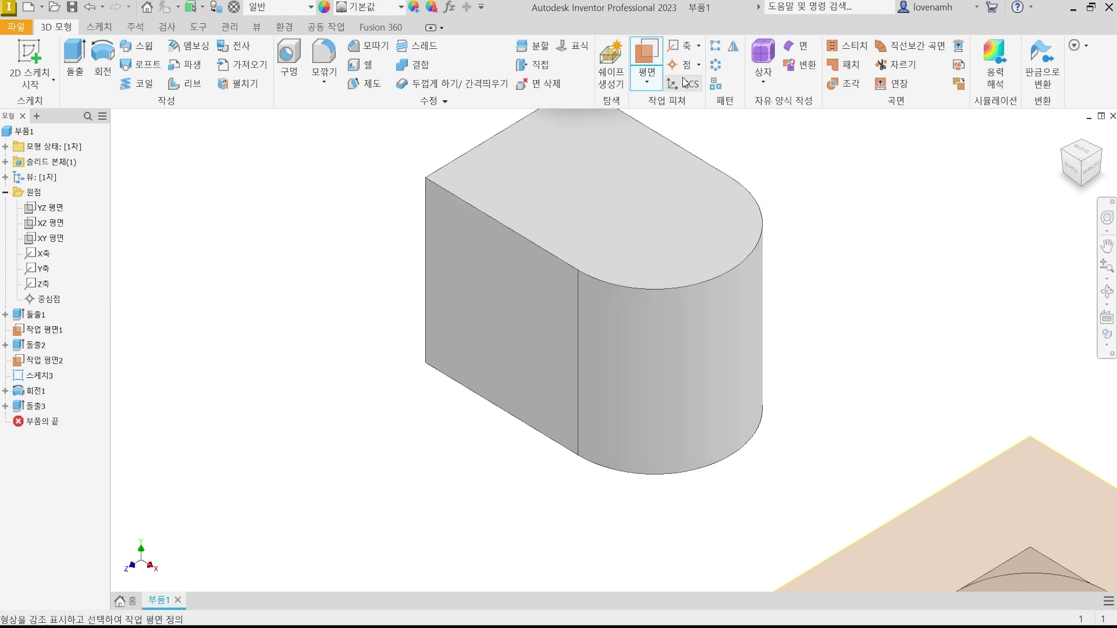
click(647, 82)
click(571, 375)
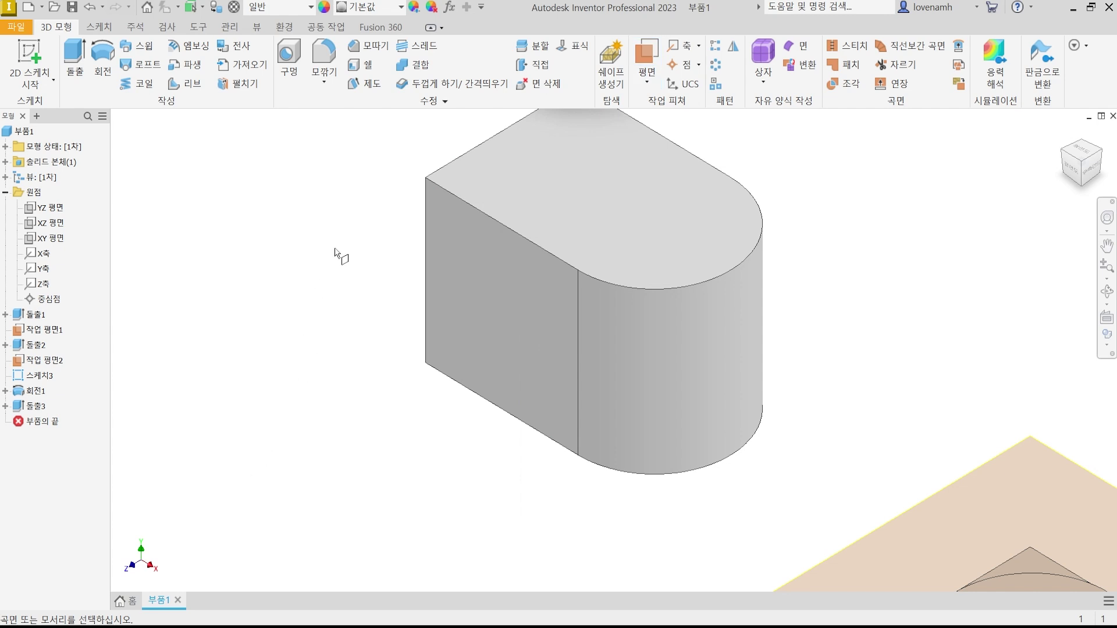
click(425, 216)
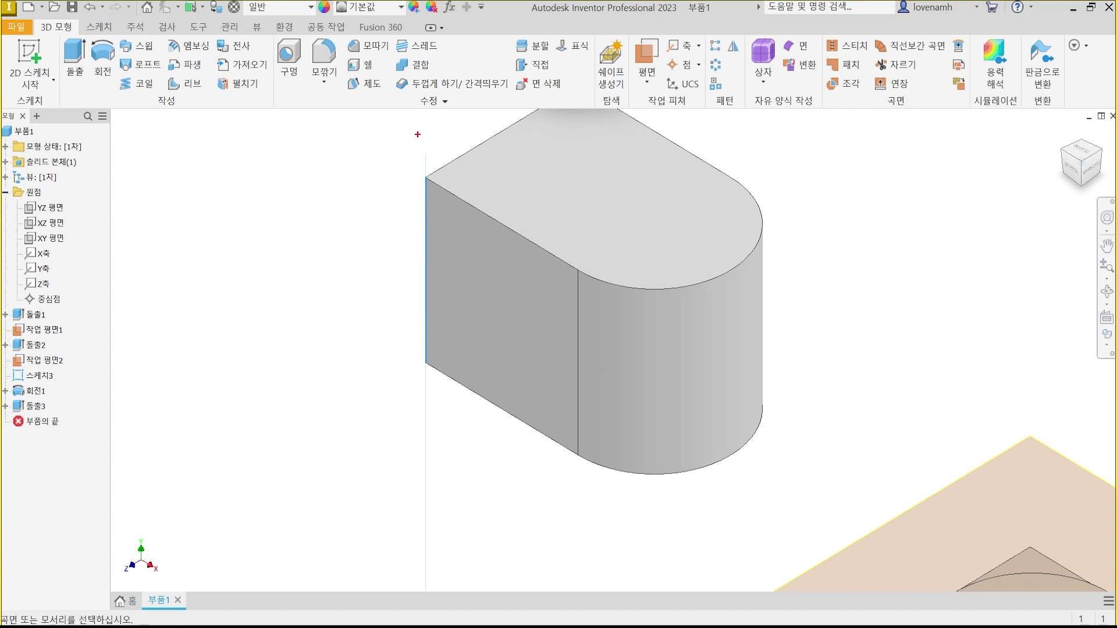
mouse_move(423, 133)
mouse_down()
mouse_move(707, 307)
mouse_move(703, 561)
mouse_move(401, 409)
mouse_up()
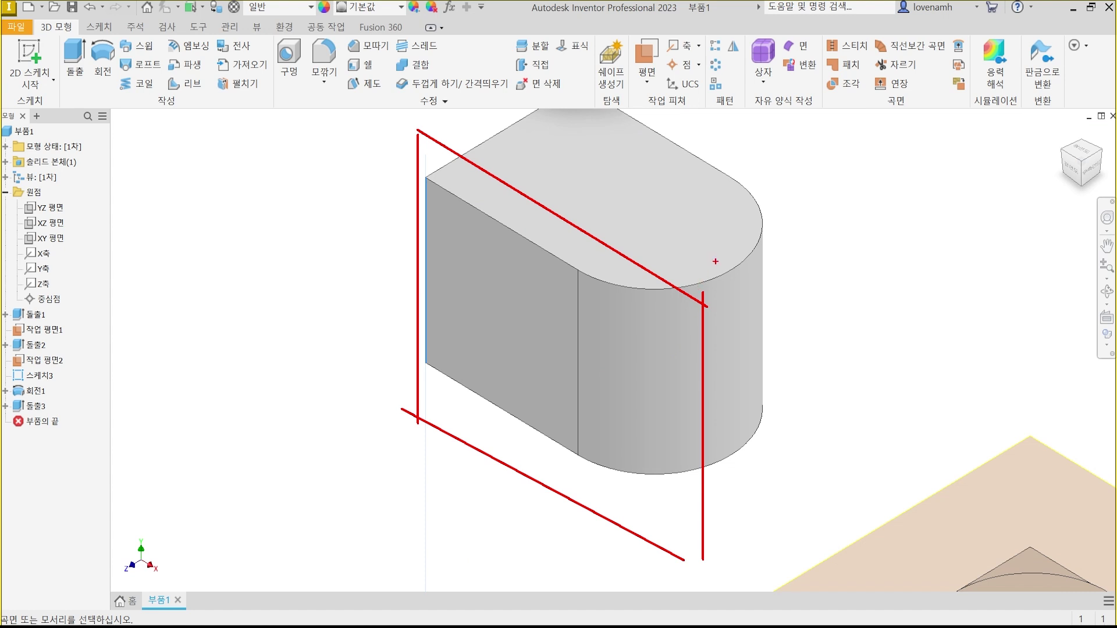
drag(713, 271, 581, 280)
drag(427, 180, 427, 327)
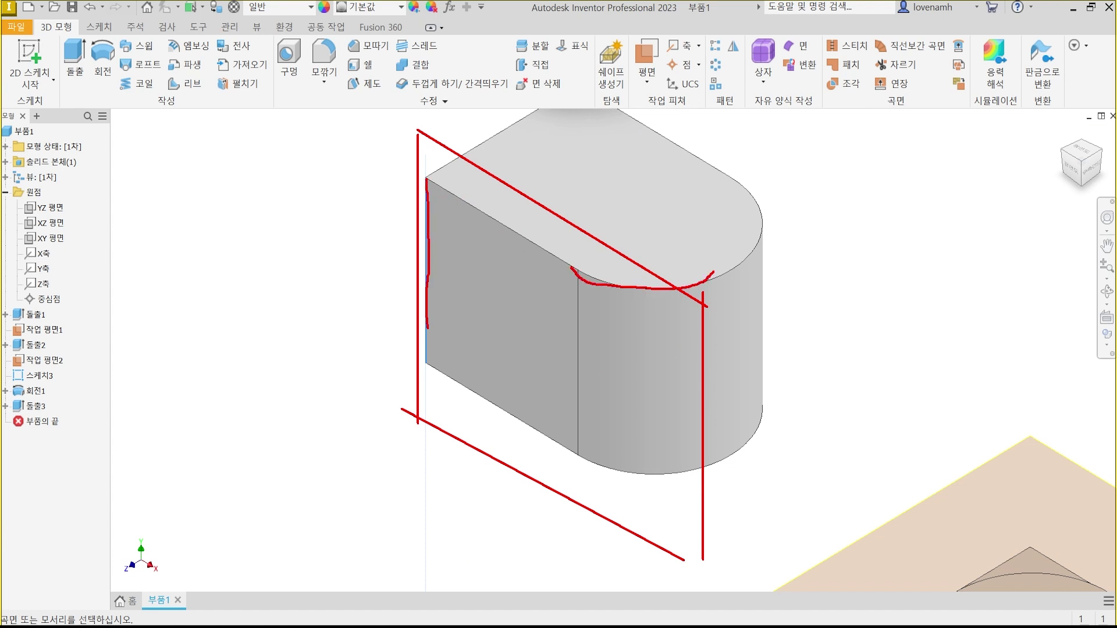
key(Escape)
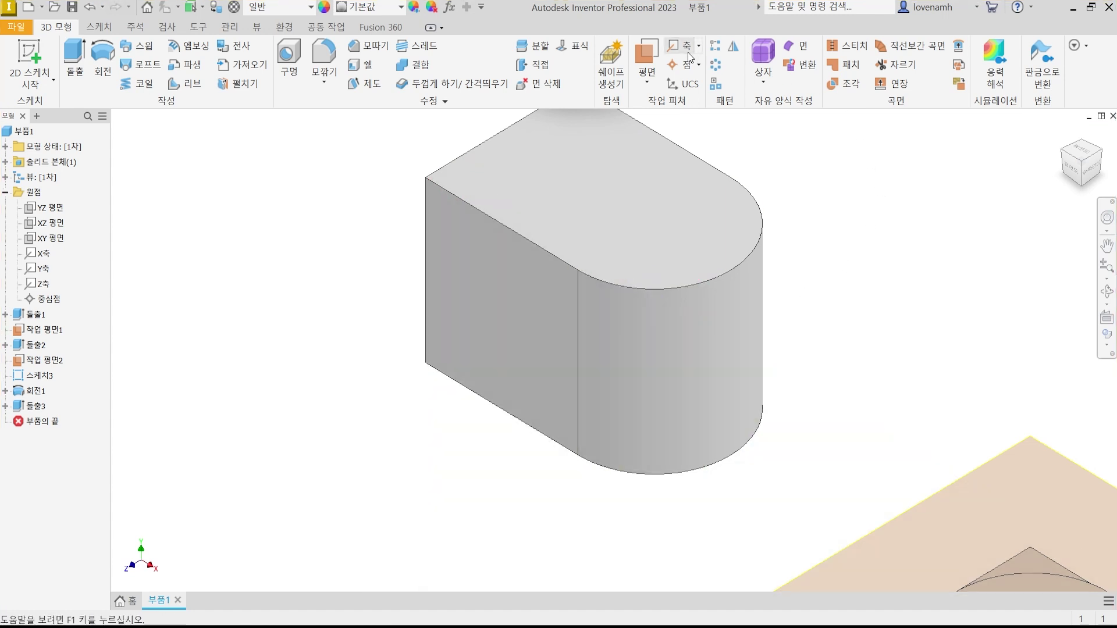
Create a work plane tangent to the rounded face through the flat side's far vertical edge, and undo it
click(651, 84)
click(550, 422)
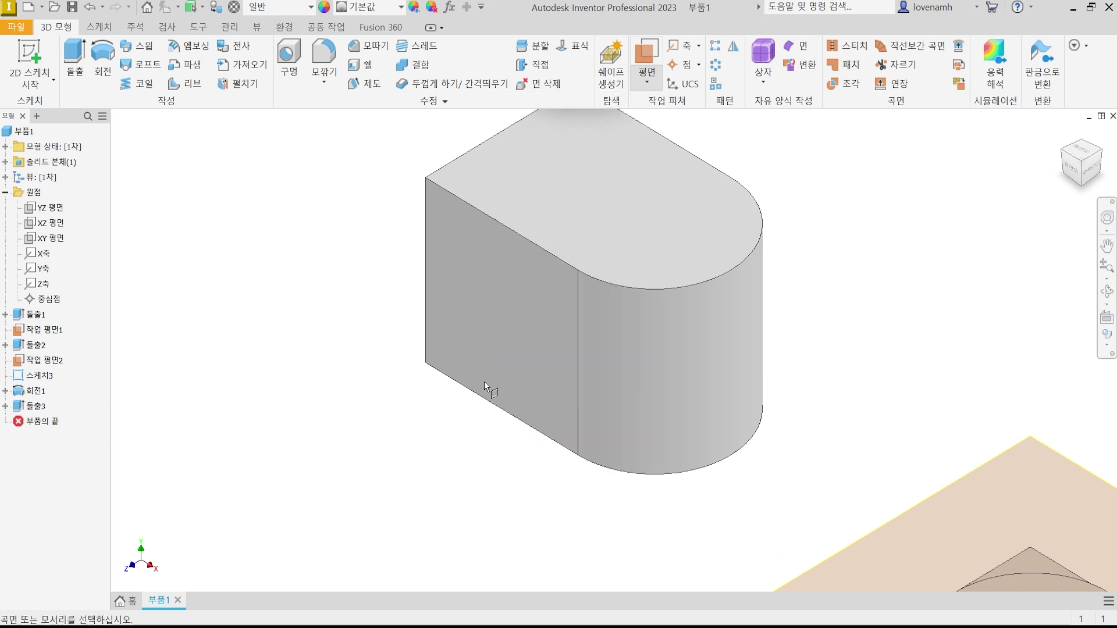
click(613, 394)
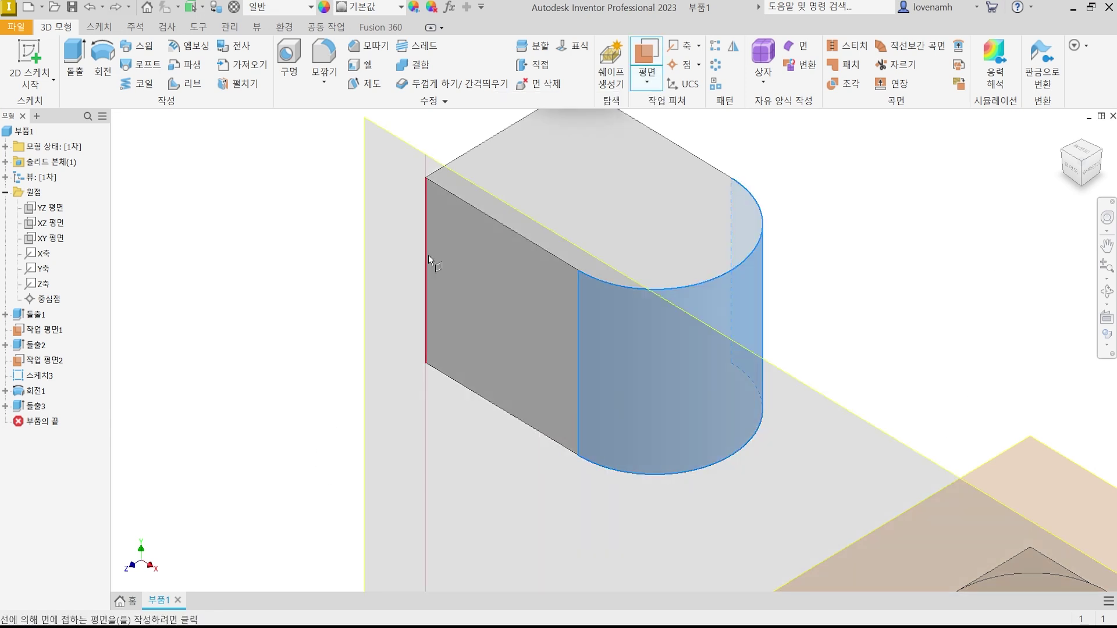
click(427, 257)
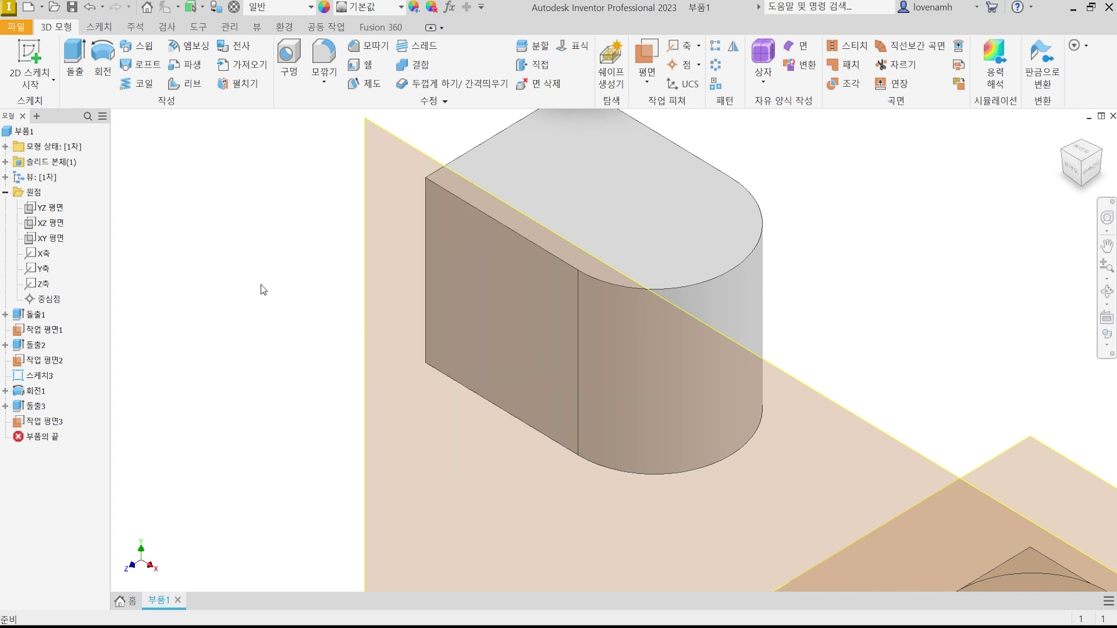
key(ctrl+z)
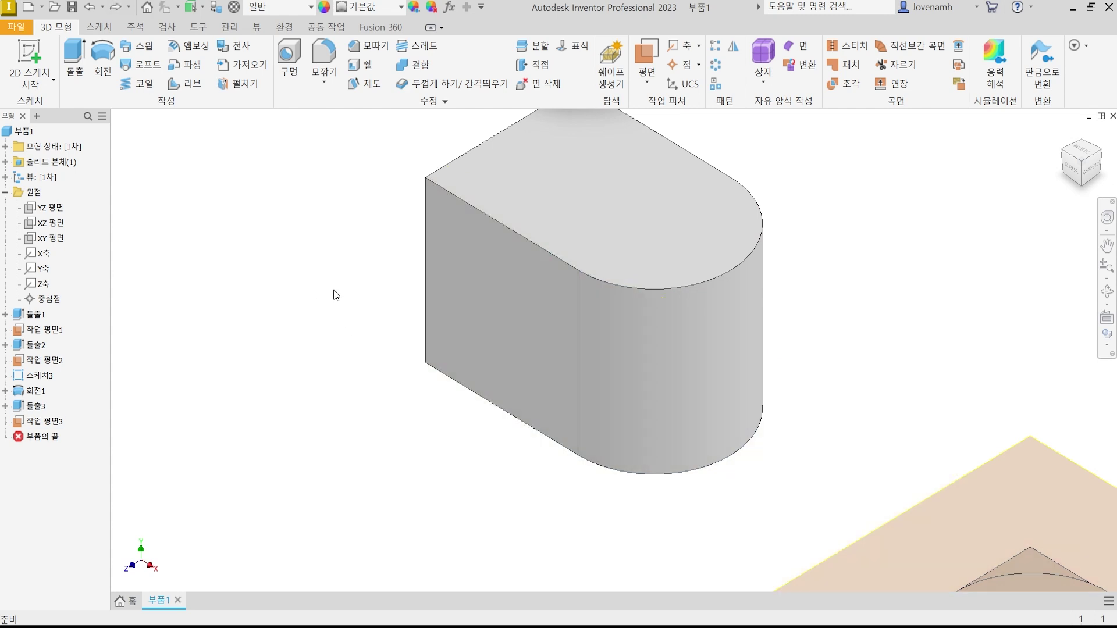
click(646, 82)
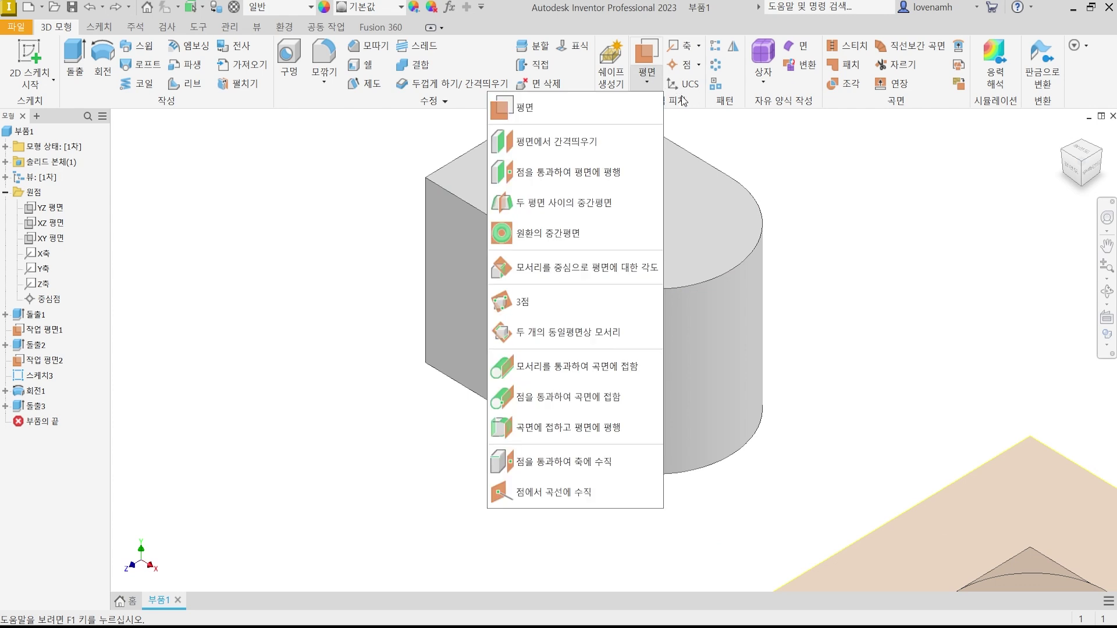
click(843, 203)
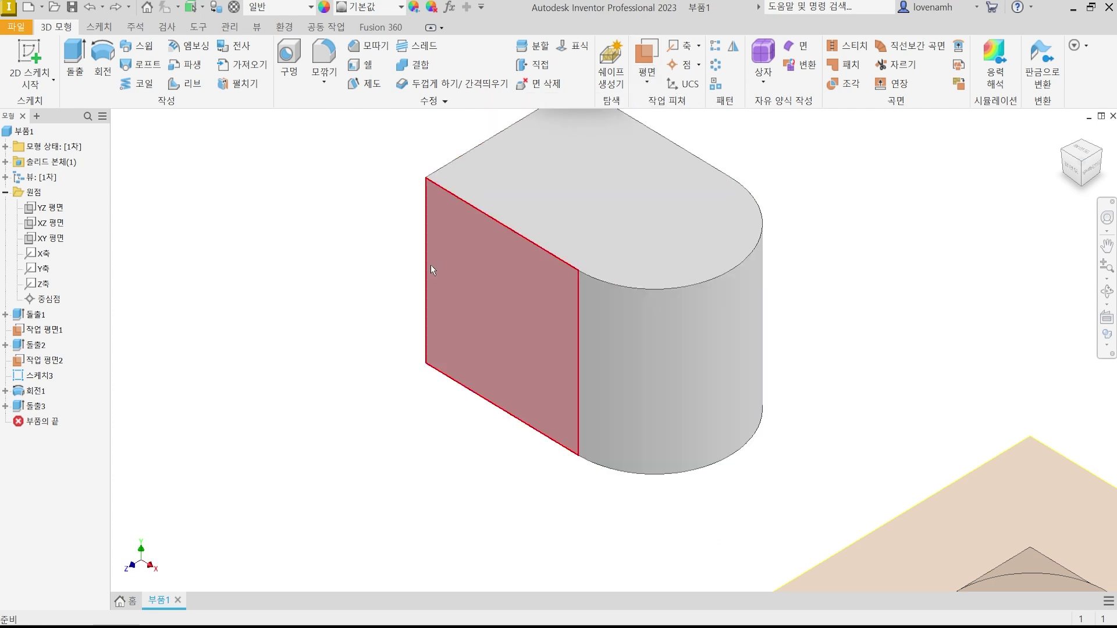
click(634, 80)
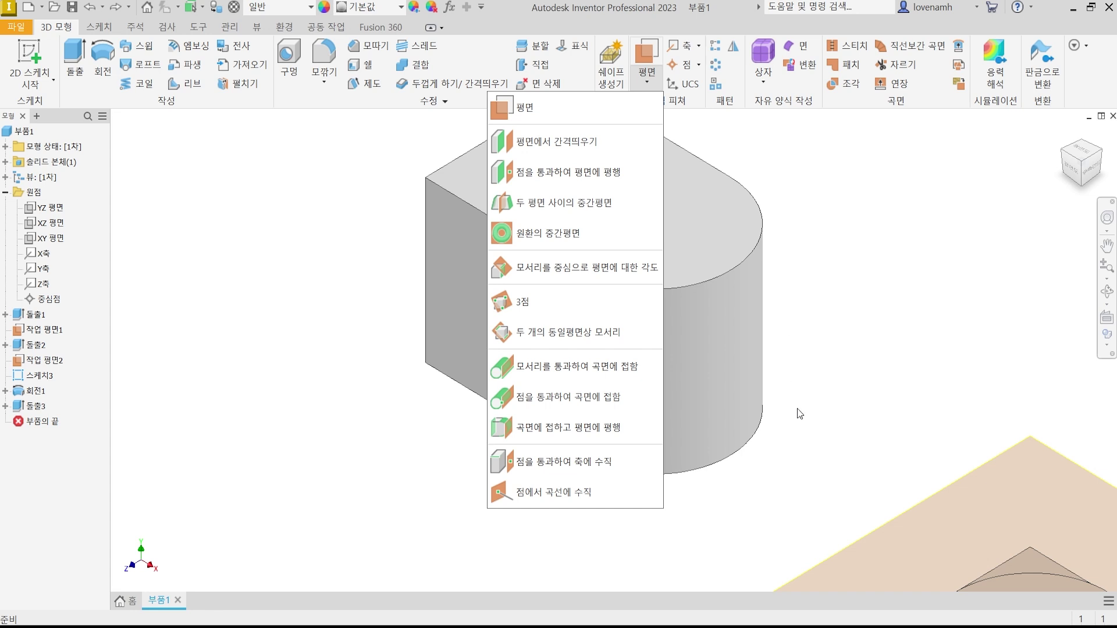
drag(481, 412, 696, 412)
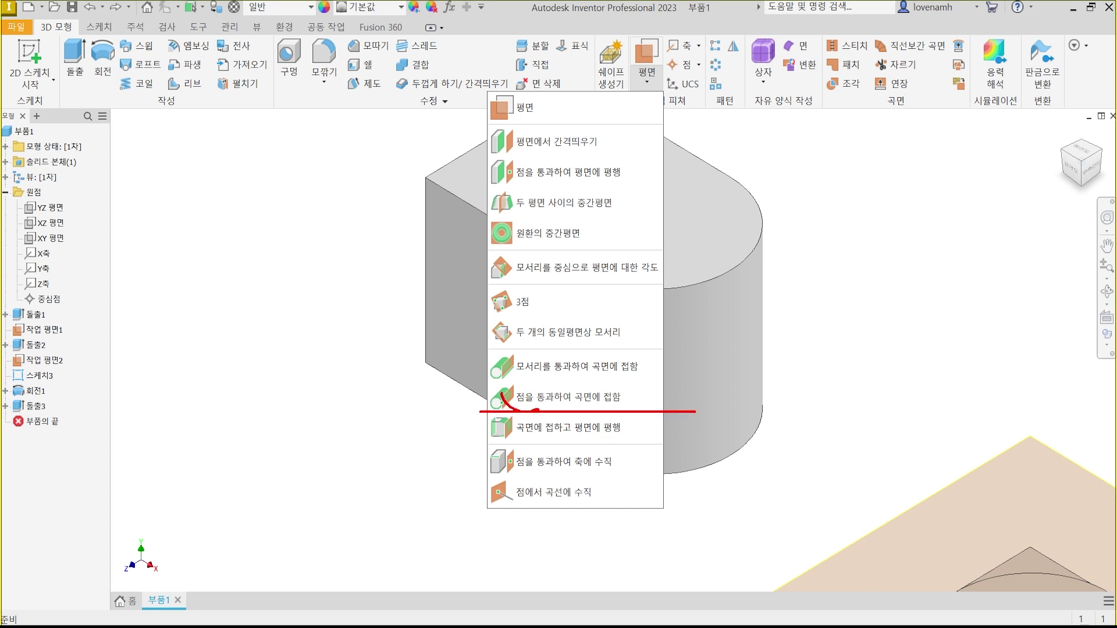
drag(501, 393, 589, 385)
key(Escape)
click(559, 398)
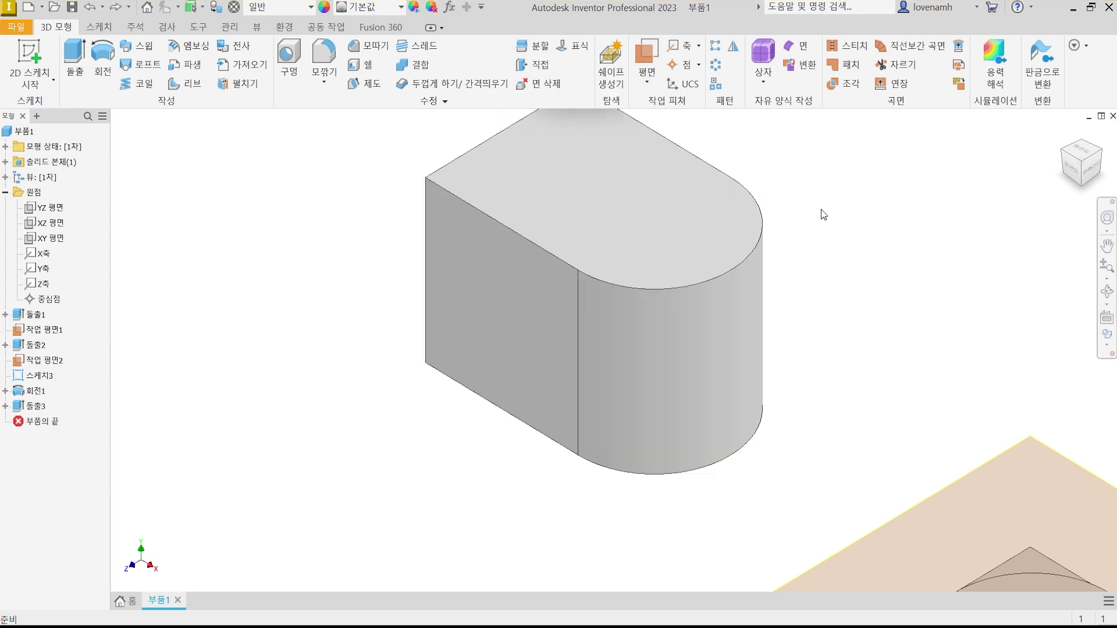
Hide the work plane around the cylinder and the work plane beside the torus
scroll(765, 295, up, 4)
scroll(742, 329, down, 8)
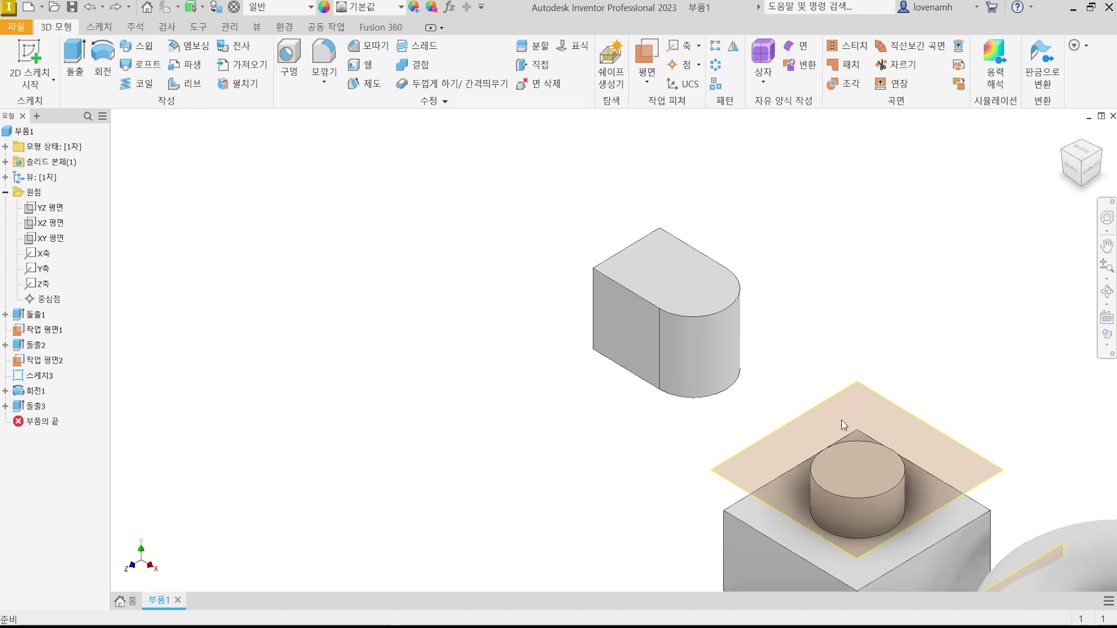
scroll(841, 420, up, 3)
scroll(777, 280, up, 5)
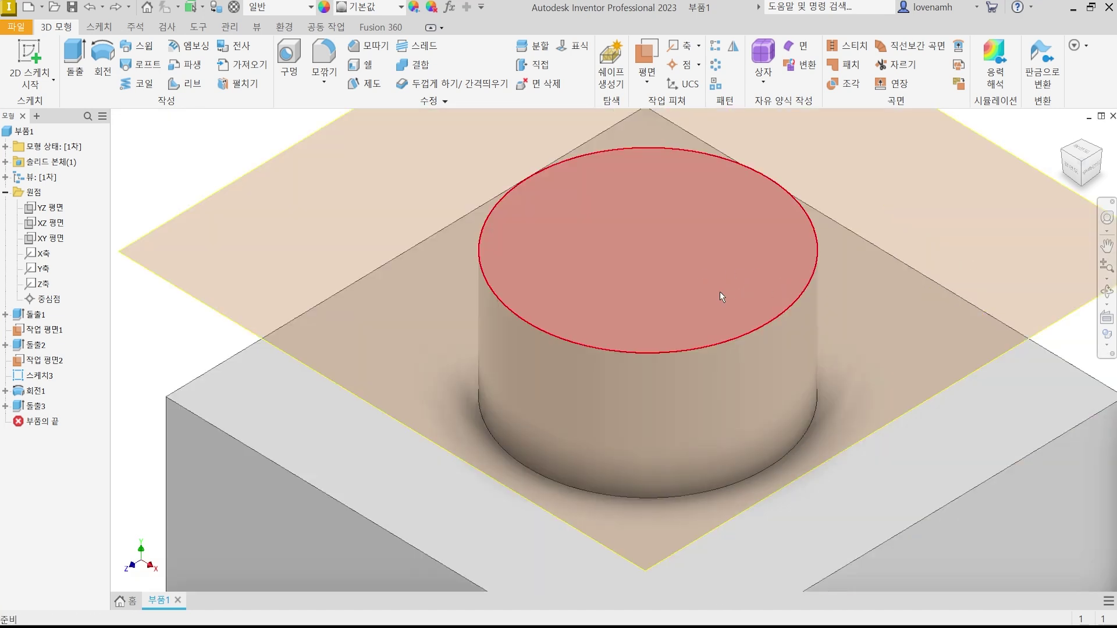
scroll(721, 291, down, 4)
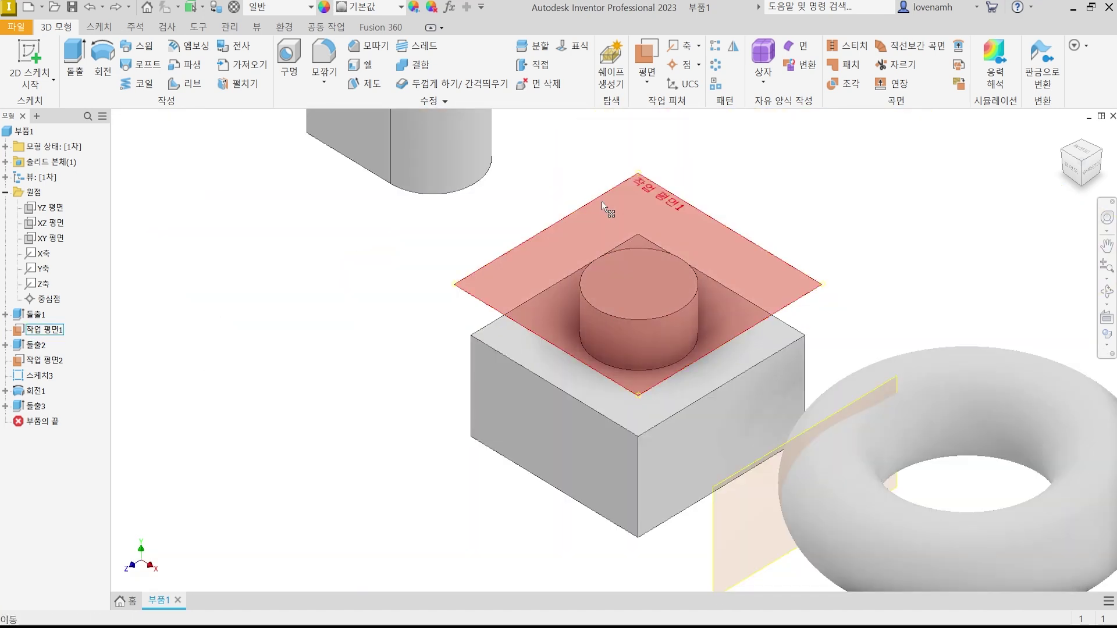
click(43, 331)
right_click(42, 329)
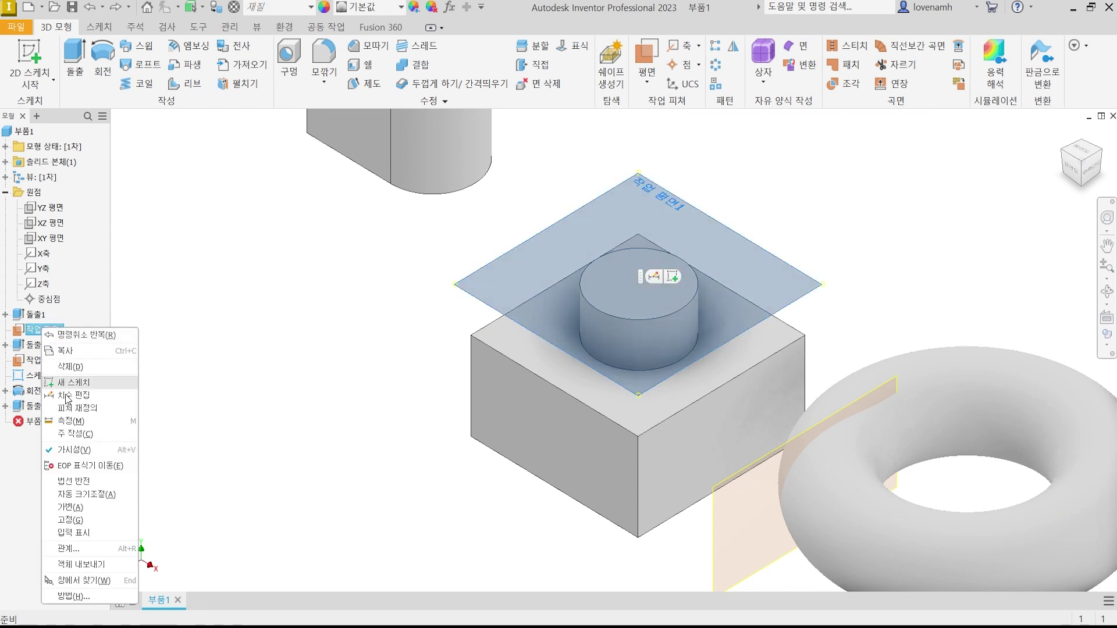
click(75, 451)
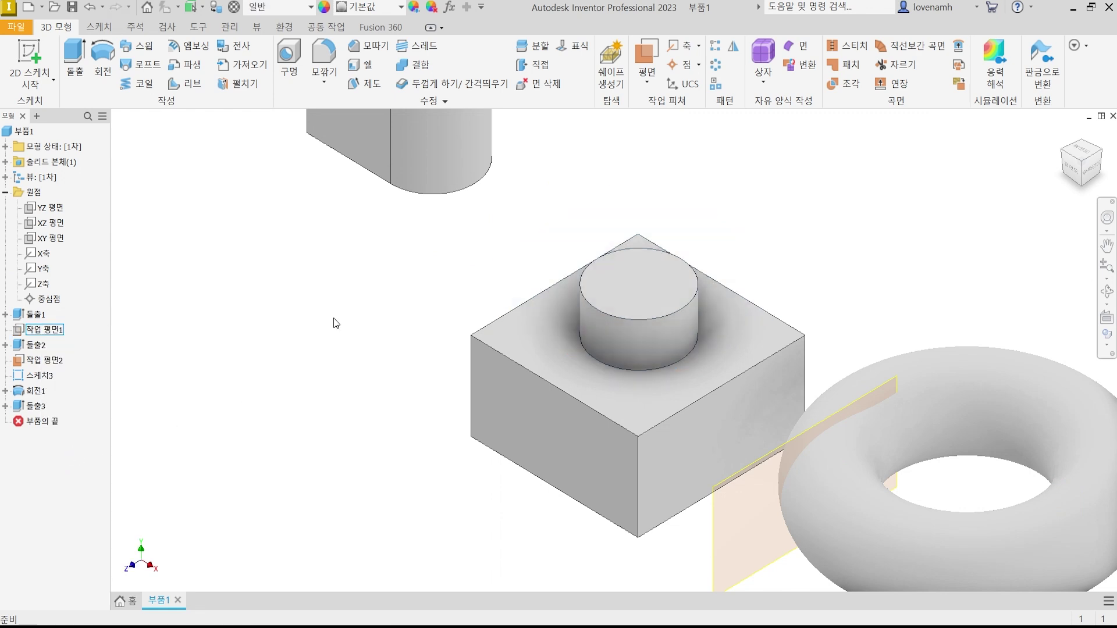
click(39, 361)
right_click(40, 360)
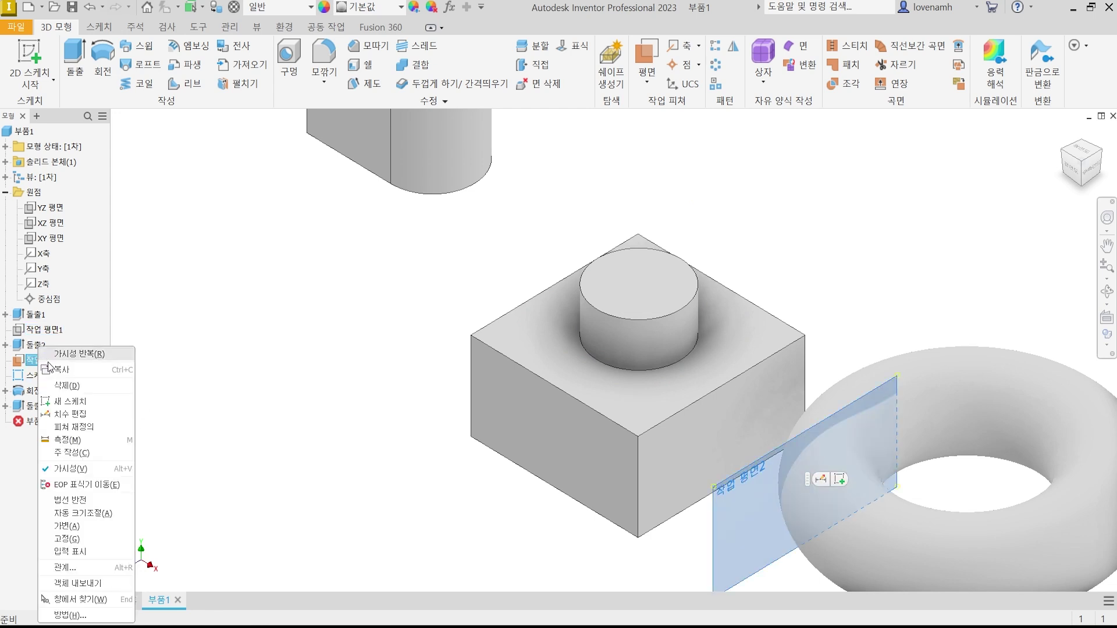
click(61, 472)
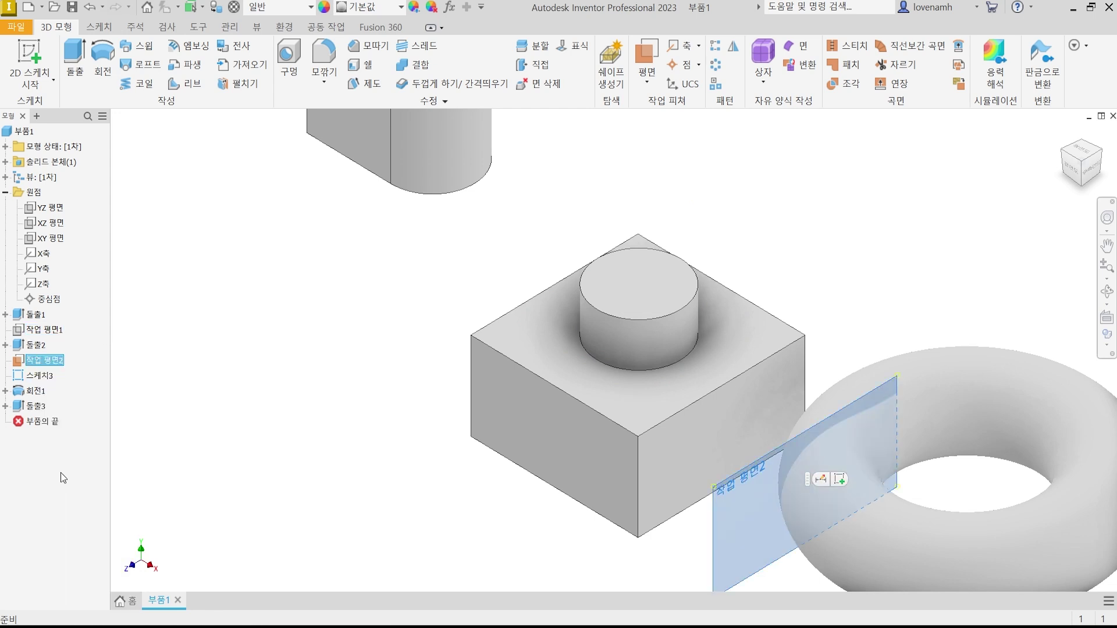
right_click(51, 362)
click(95, 464)
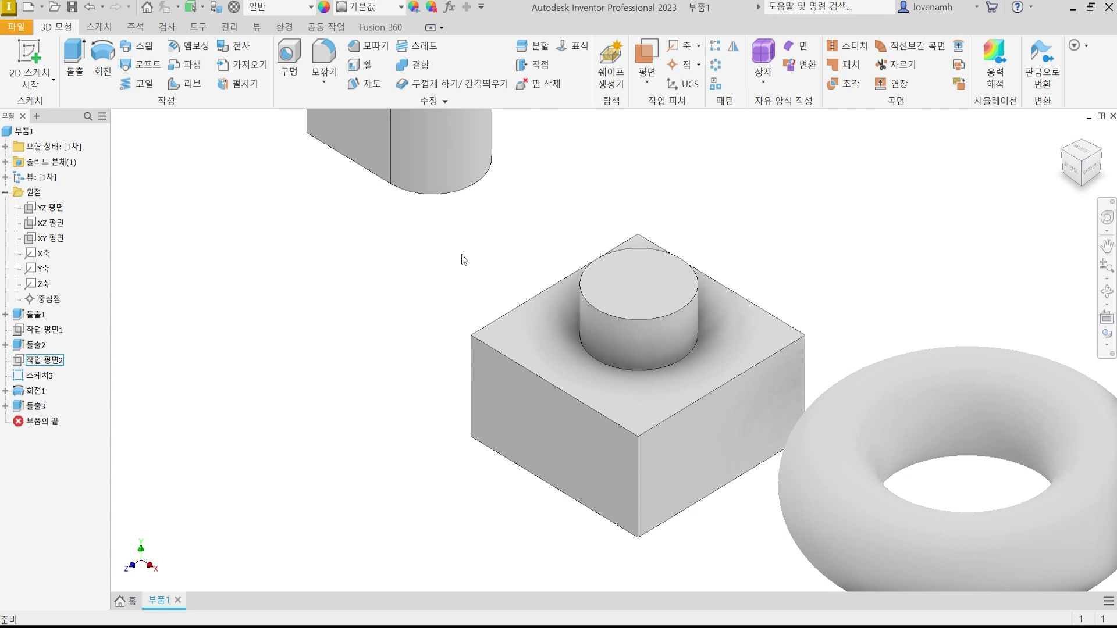
Start a new sketch on the top face of the cylinder
click(662, 276)
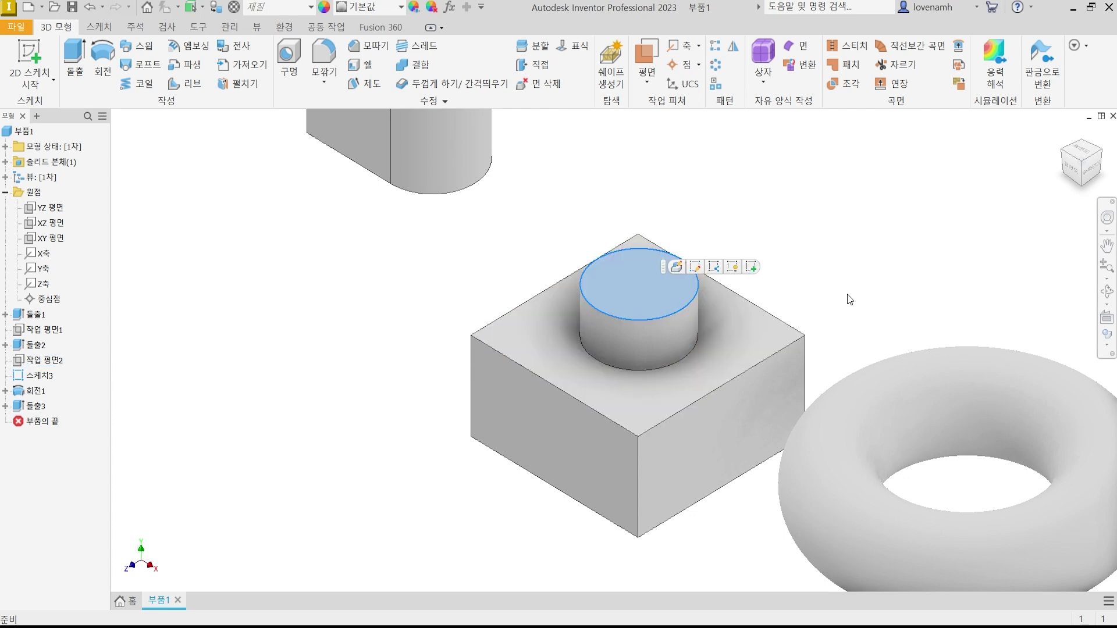
middle_drag(850, 300, 843, 274)
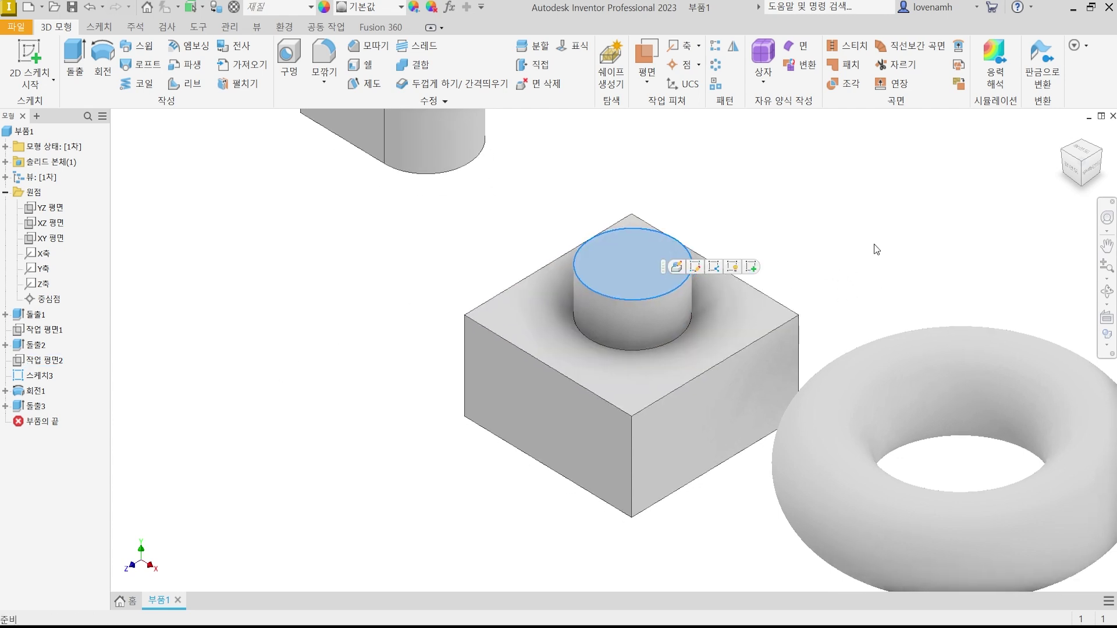
click(29, 64)
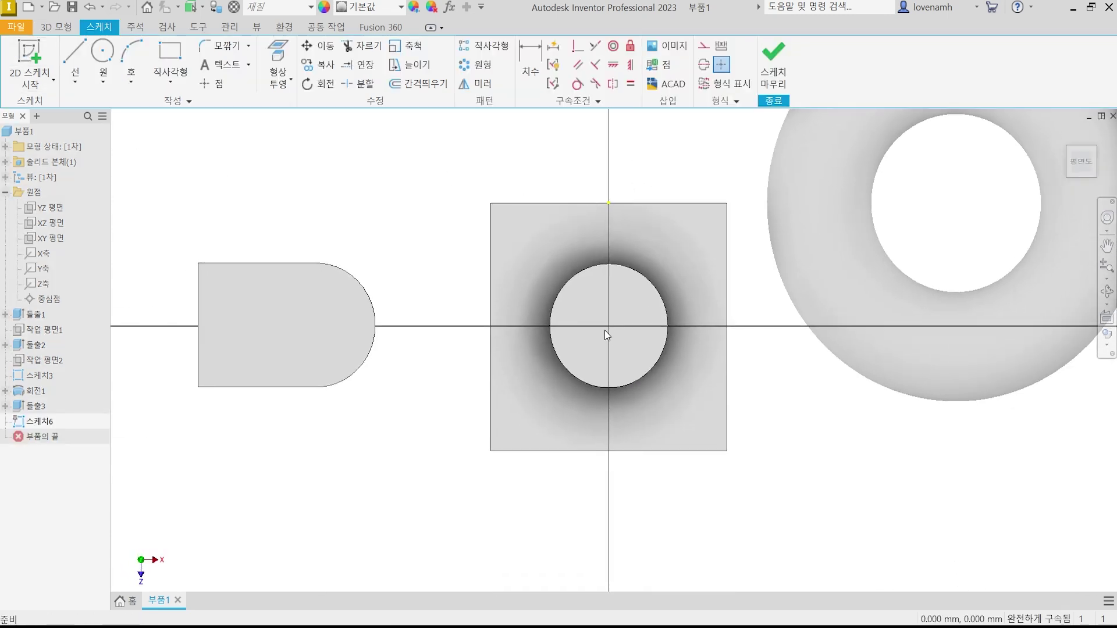
scroll(608, 330, up, 5)
scroll(637, 319, down, 3)
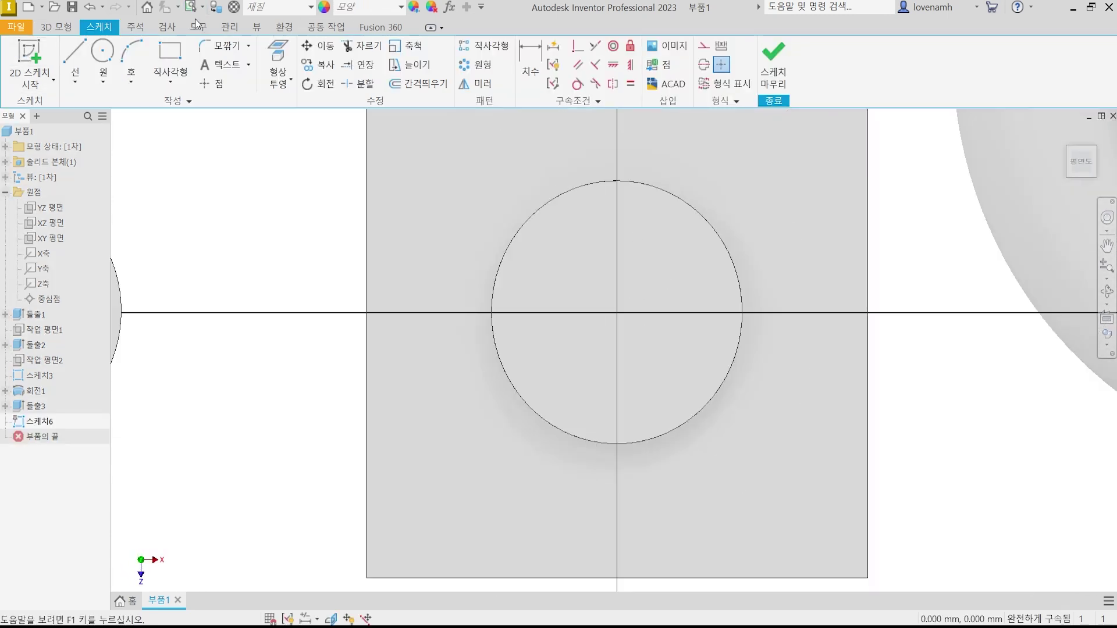
Project the cylinder's circular edge into the sketch and place a point on its quadrant at X 5 mm, Y 0 mm
click(279, 65)
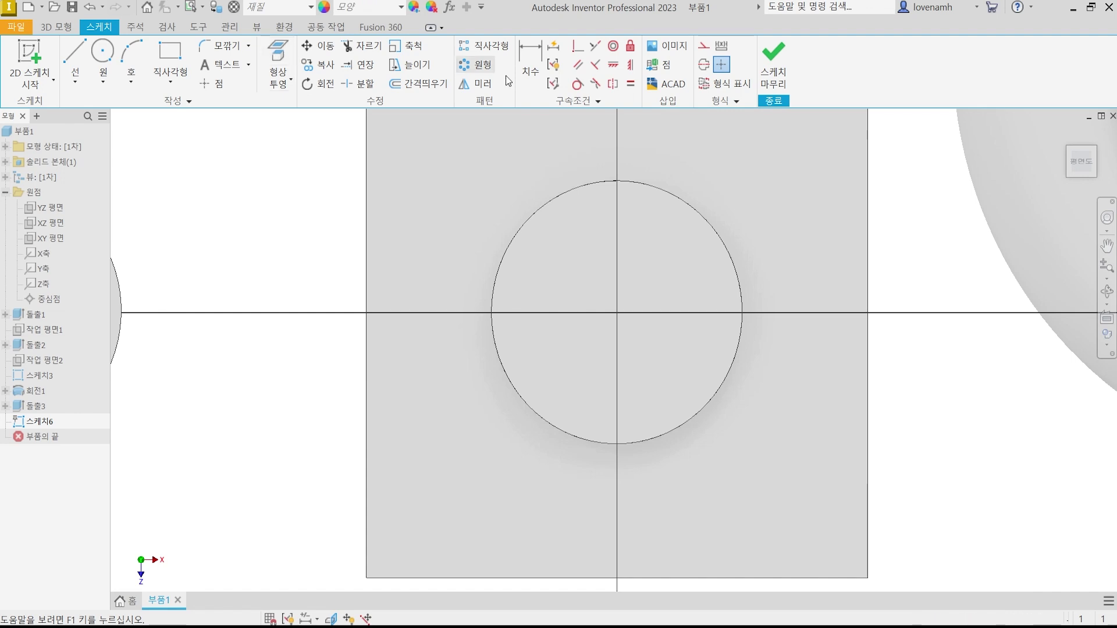
click(721, 233)
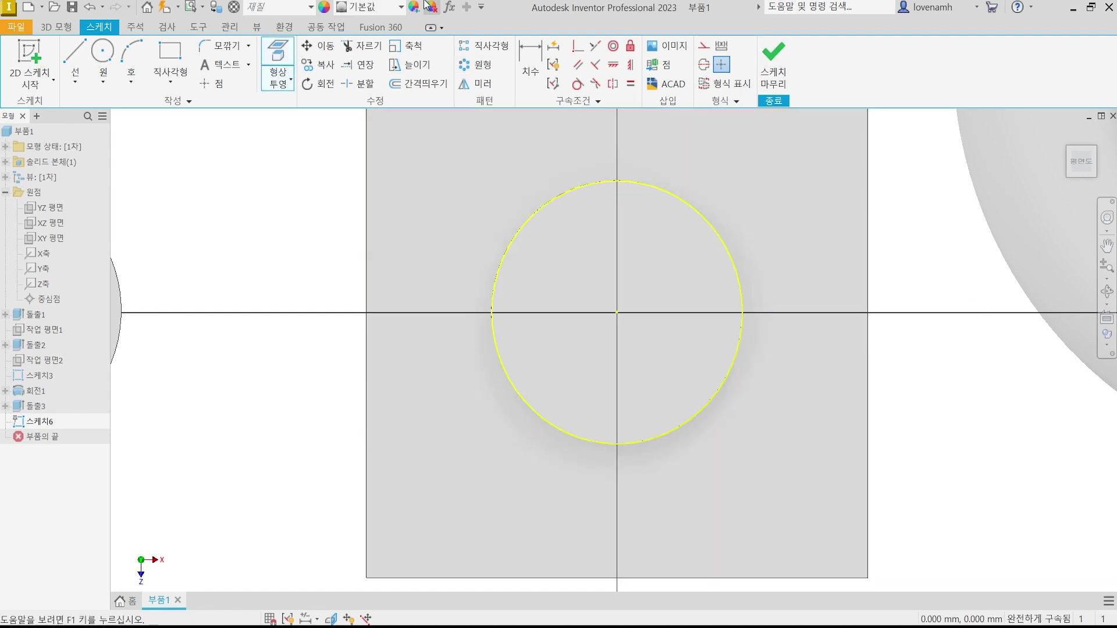
click(212, 83)
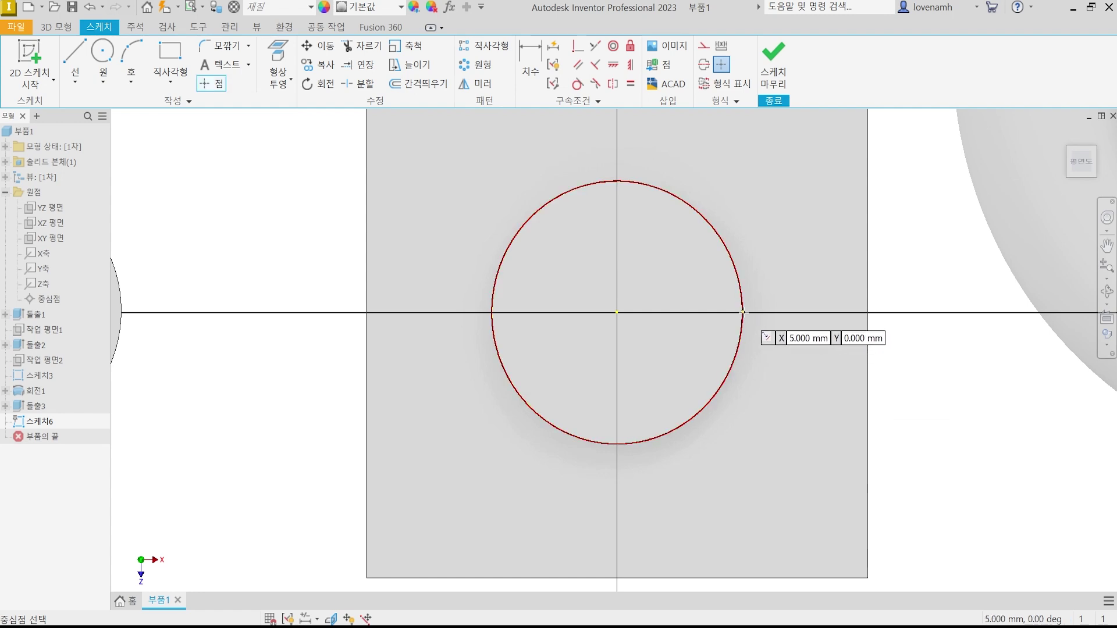
click(742, 312)
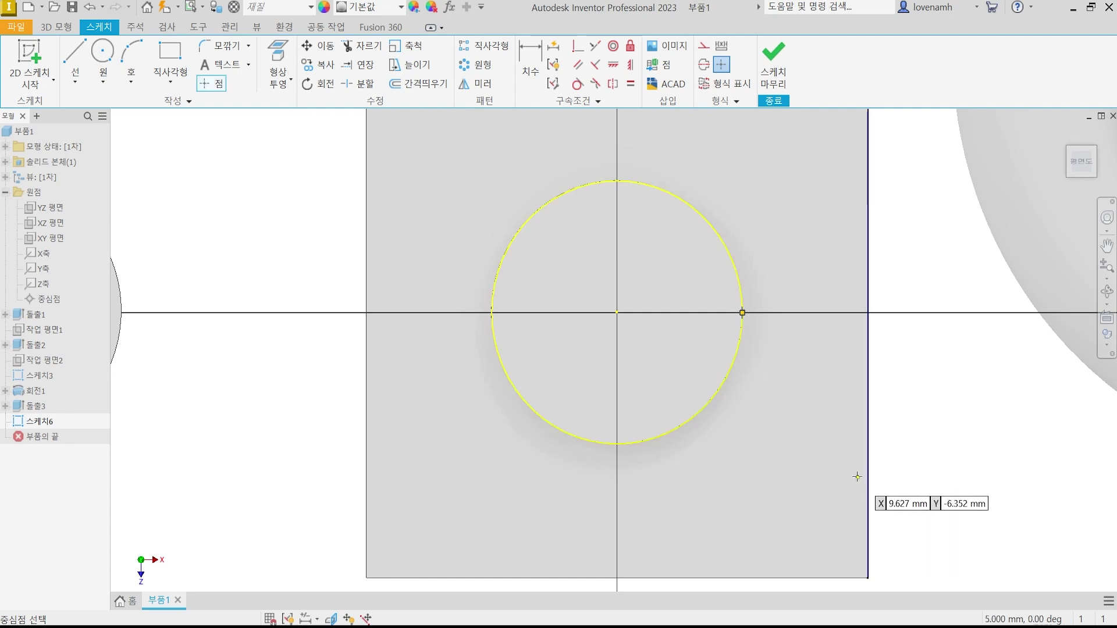
Place a second point on the projected circle, between two quadrants, and finish the sketch
click(688, 203)
key(Escape)
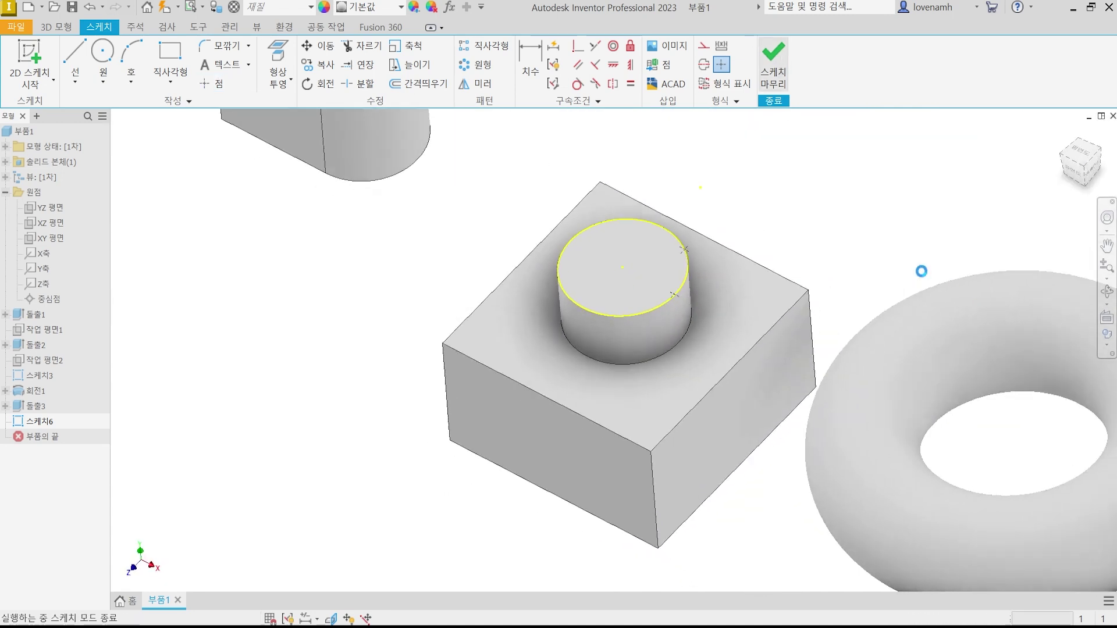
scroll(654, 312, up, 5)
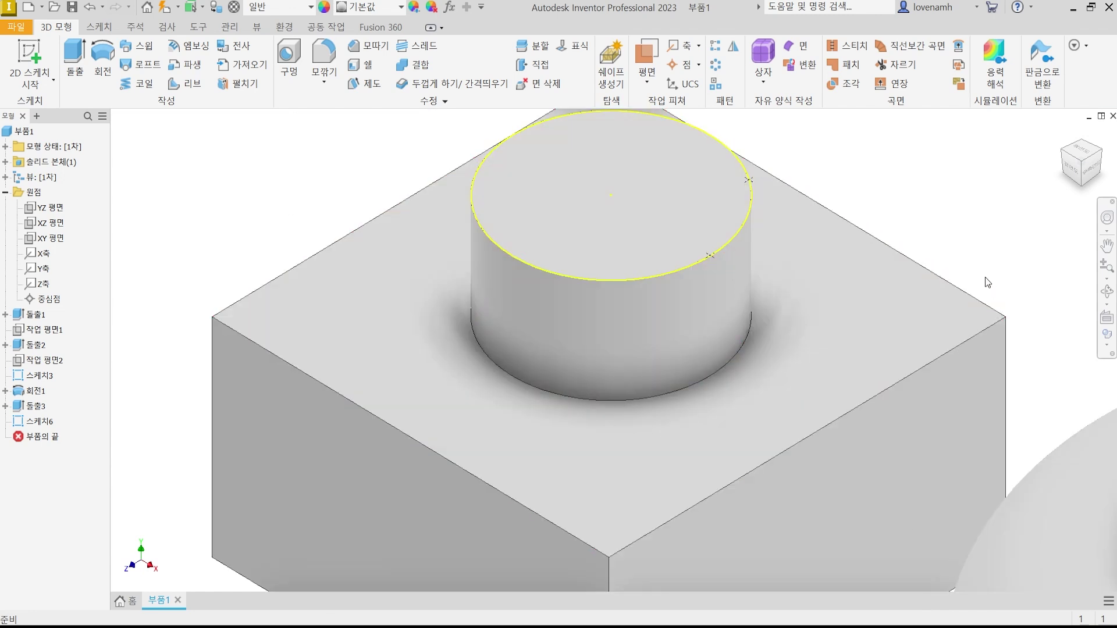
drag(714, 301, 694, 303)
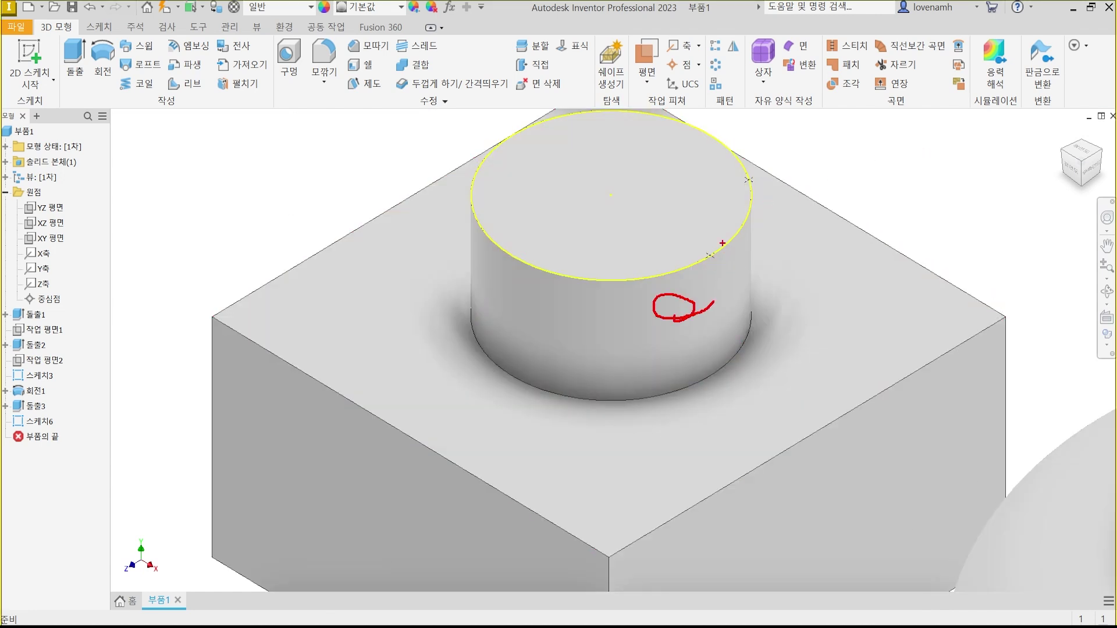
key(Escape)
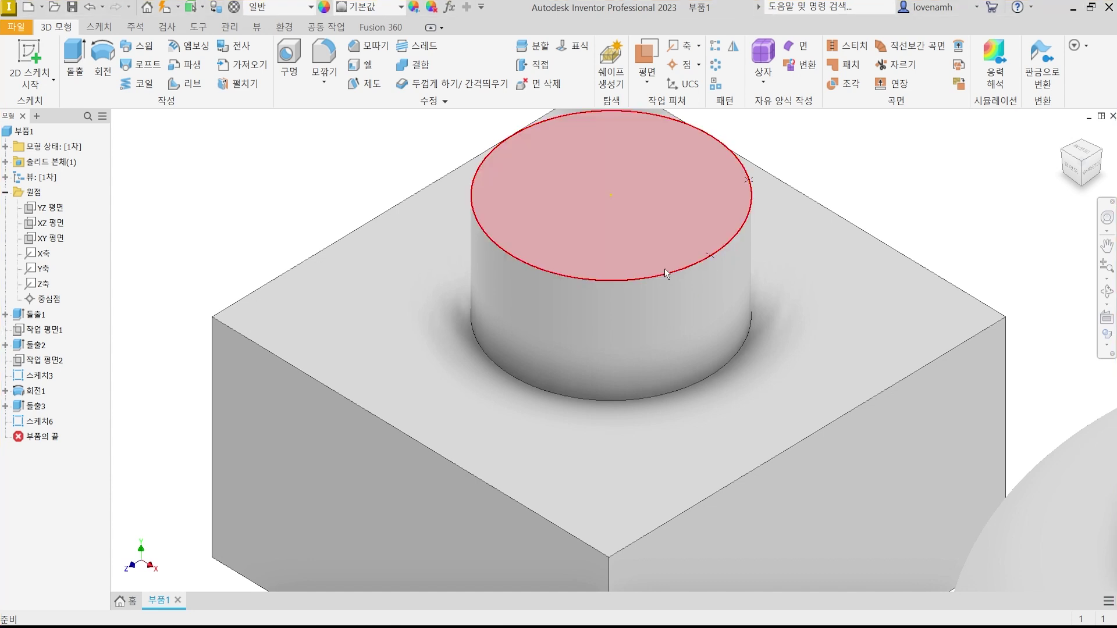
scroll(693, 311, down, 5)
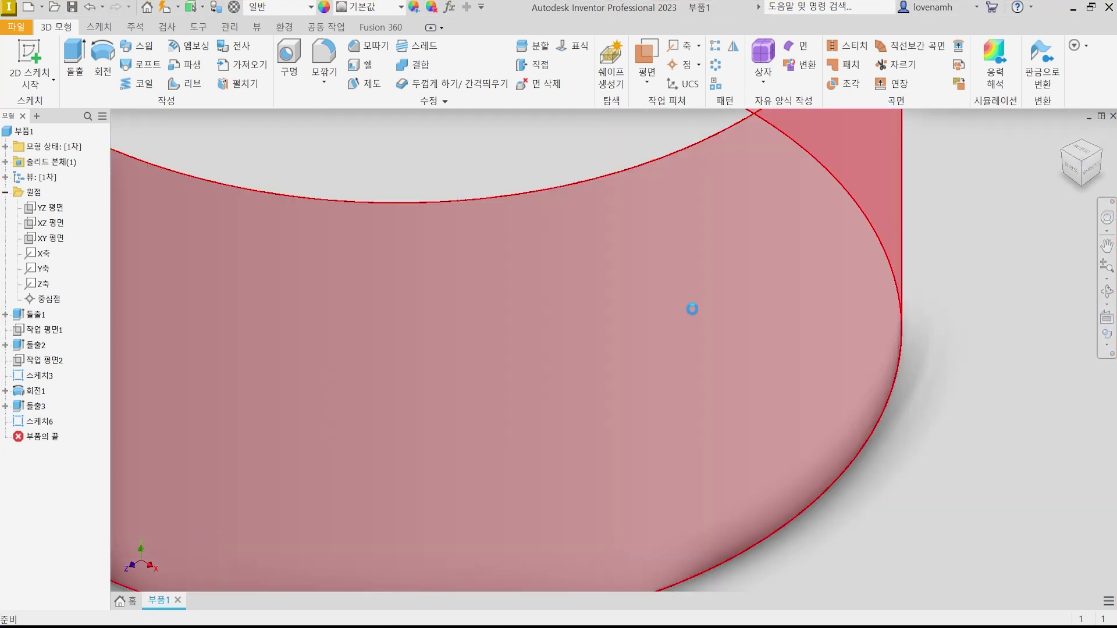
scroll(695, 314, up, 8)
scroll(711, 334, down, 3)
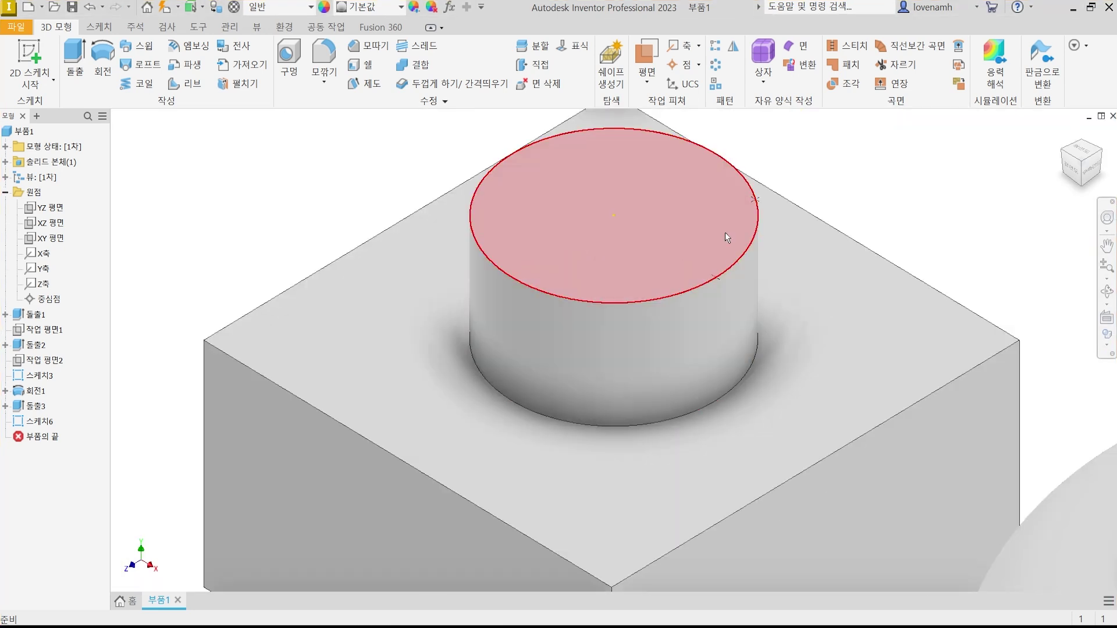
Create a work plane tangent to the cylinder's side through the sketched quadrant point, and undo it
click(647, 61)
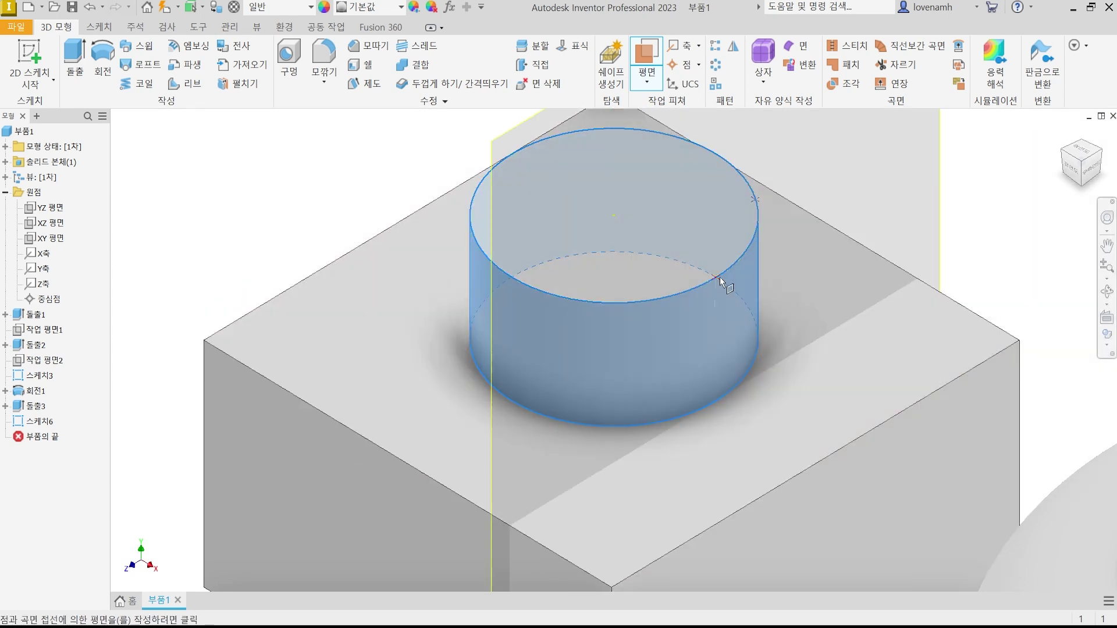
click(720, 277)
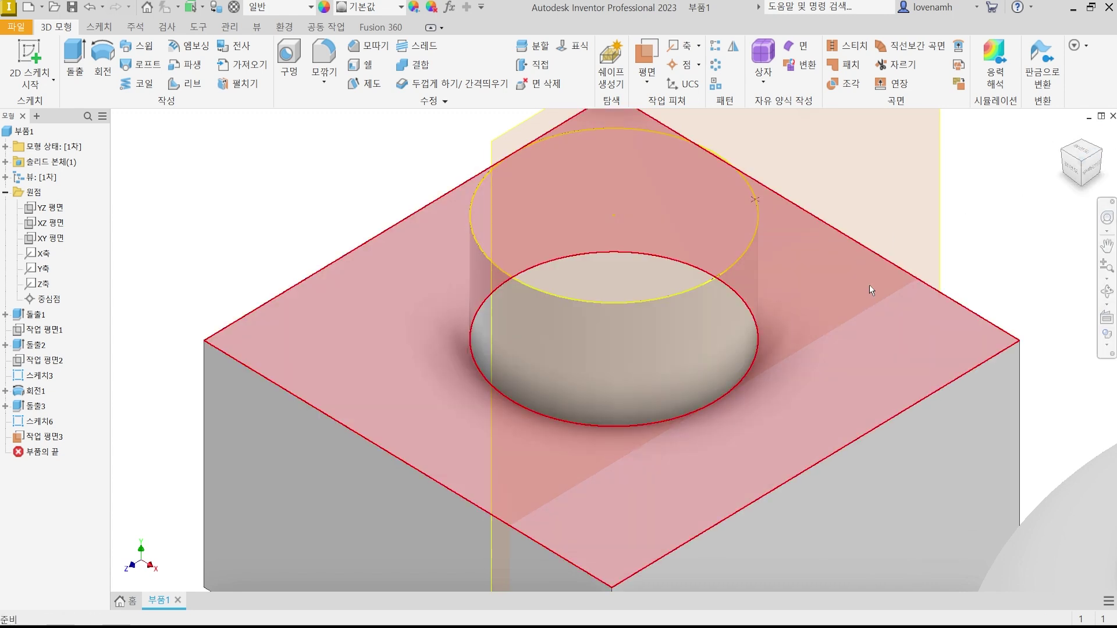
key(ctrl+z)
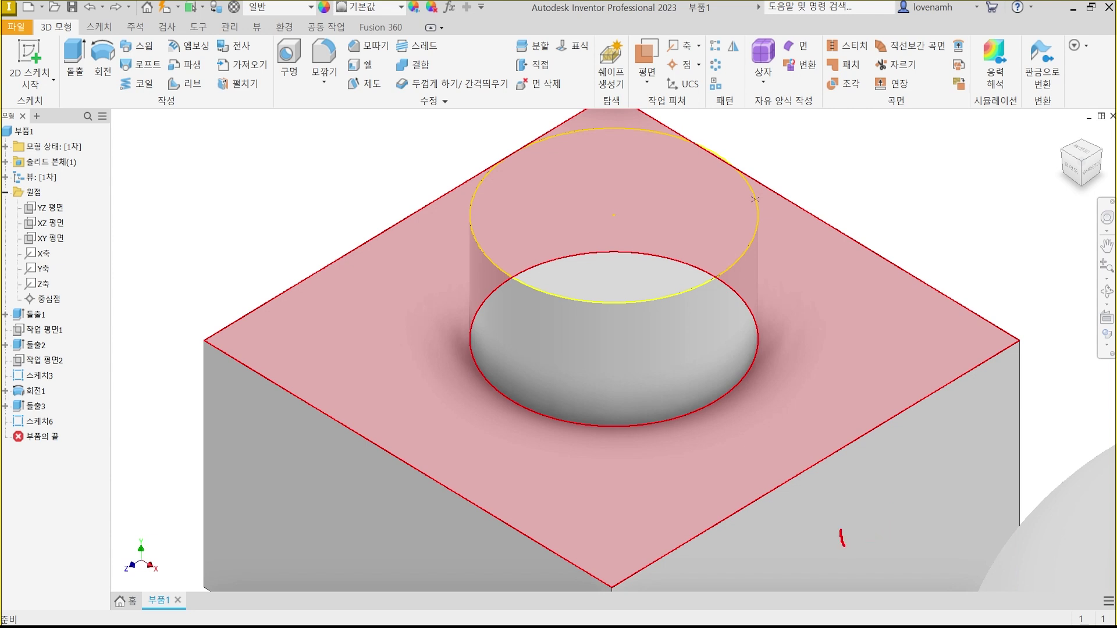
drag(843, 546, 857, 531)
drag(714, 401, 741, 413)
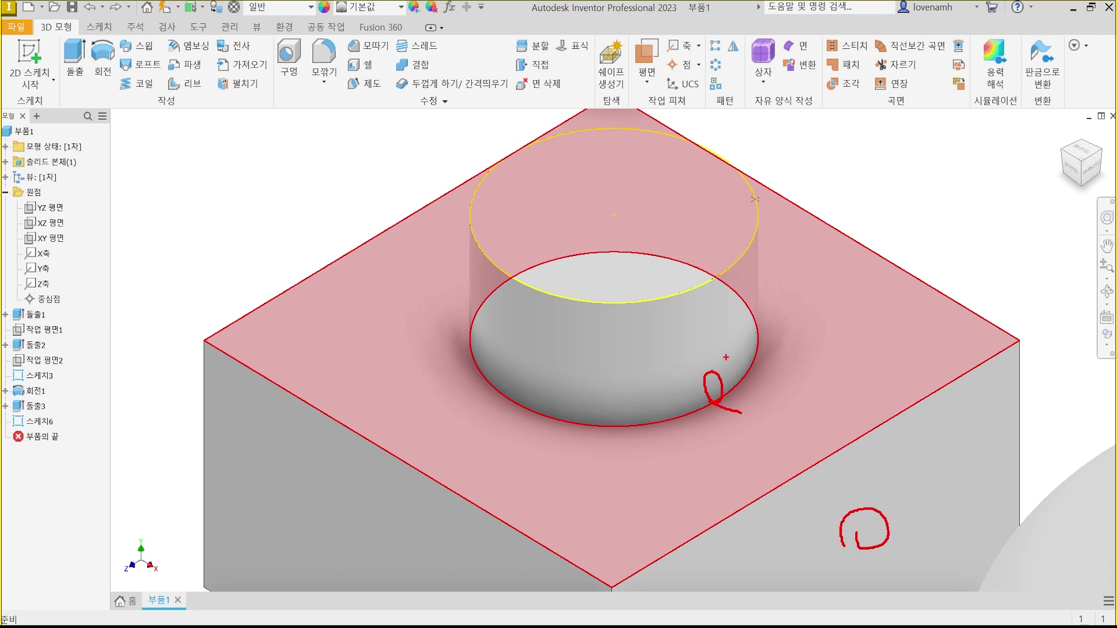
mouse_move(589, 187)
mouse_down()
mouse_move(653, 549)
mouse_move(748, 170)
mouse_move(793, 192)
mouse_up()
key(Escape)
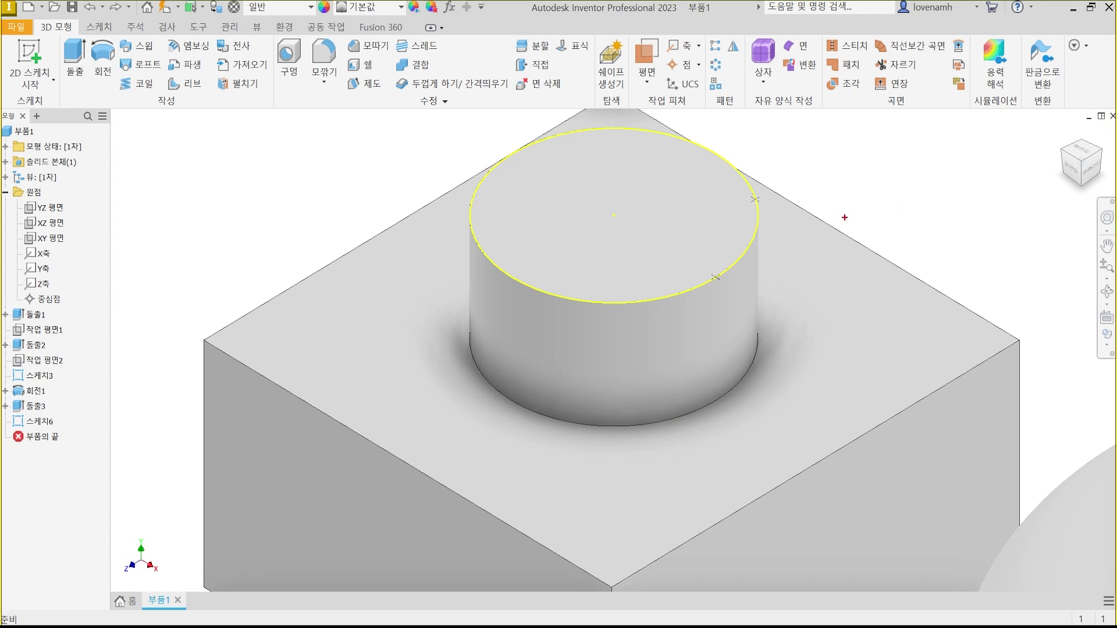
drag(613, 214, 755, 200)
drag(755, 128, 756, 372)
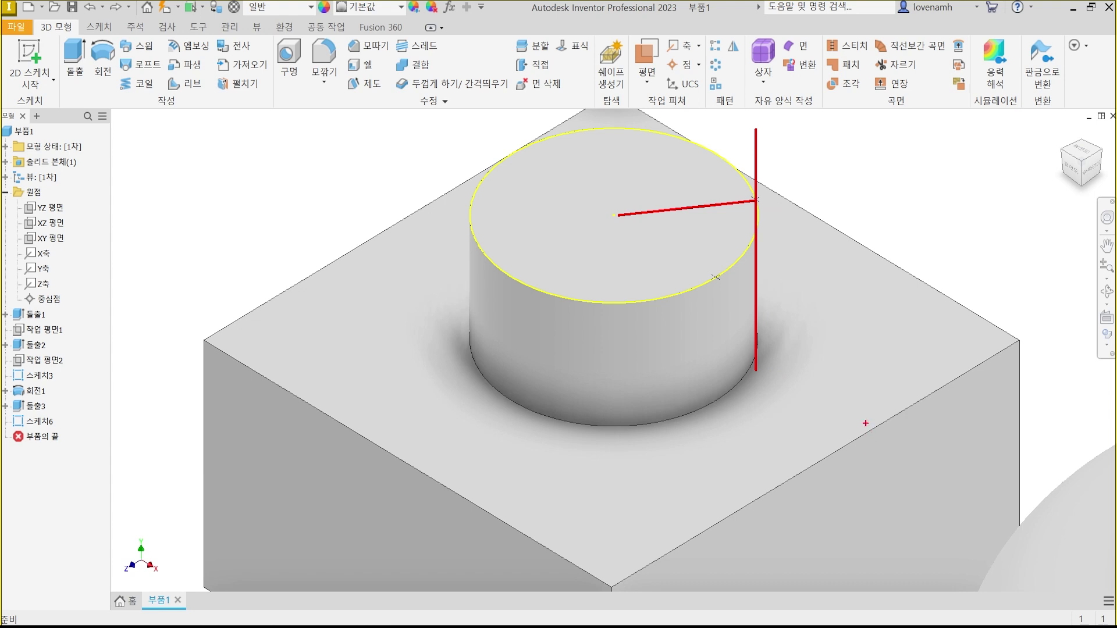
key(Escape)
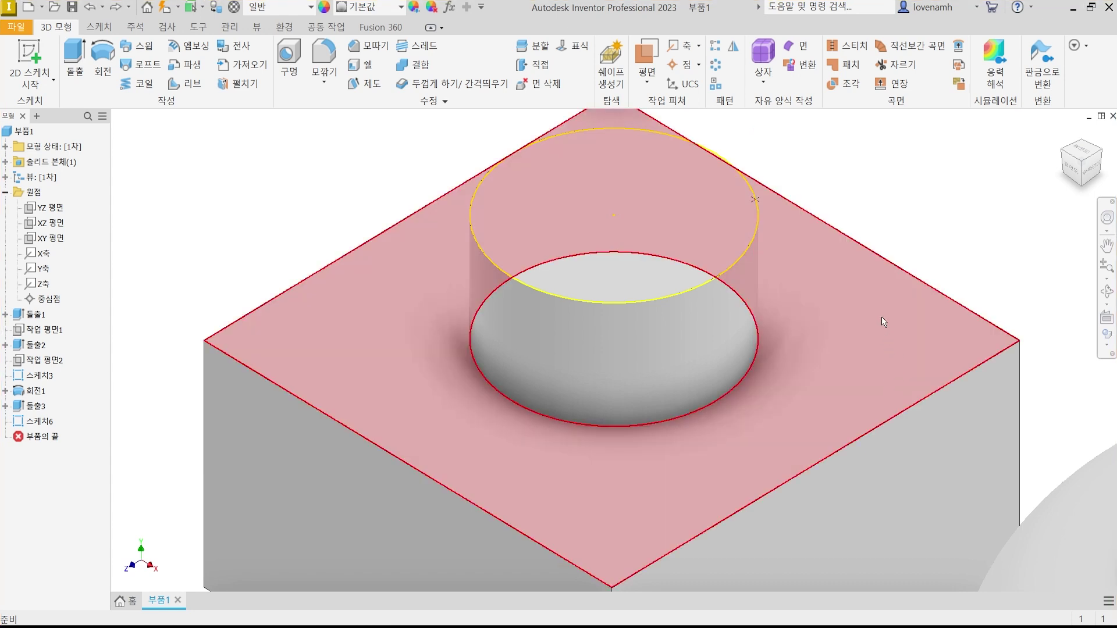
Create a work plane tangent to the cylinder's side through the second sketched point, and delete the plane
click(647, 53)
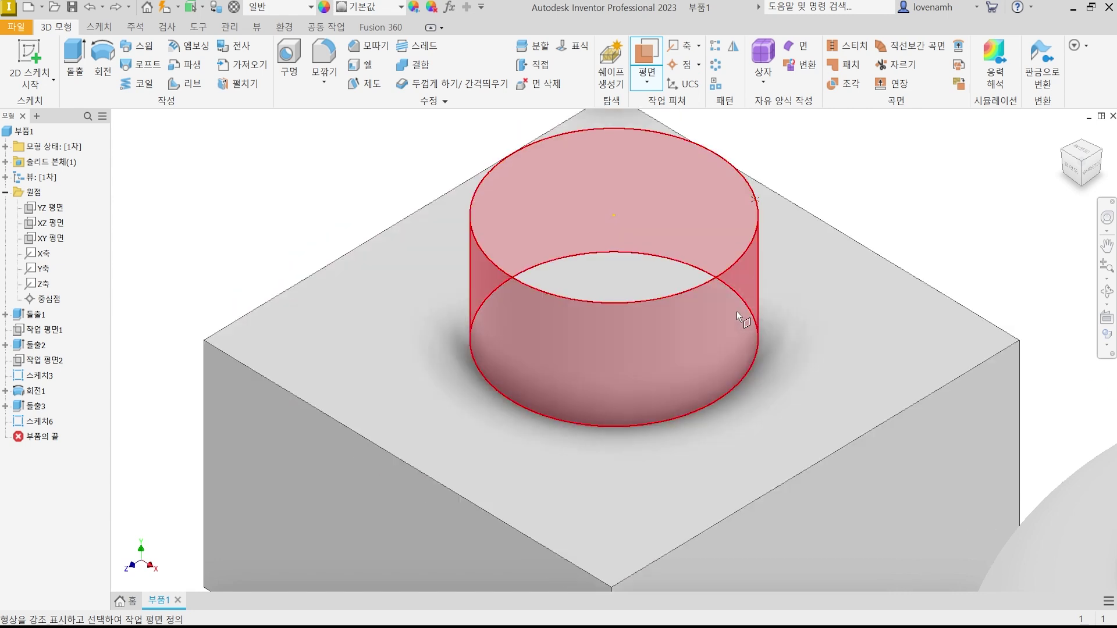
click(737, 312)
click(755, 203)
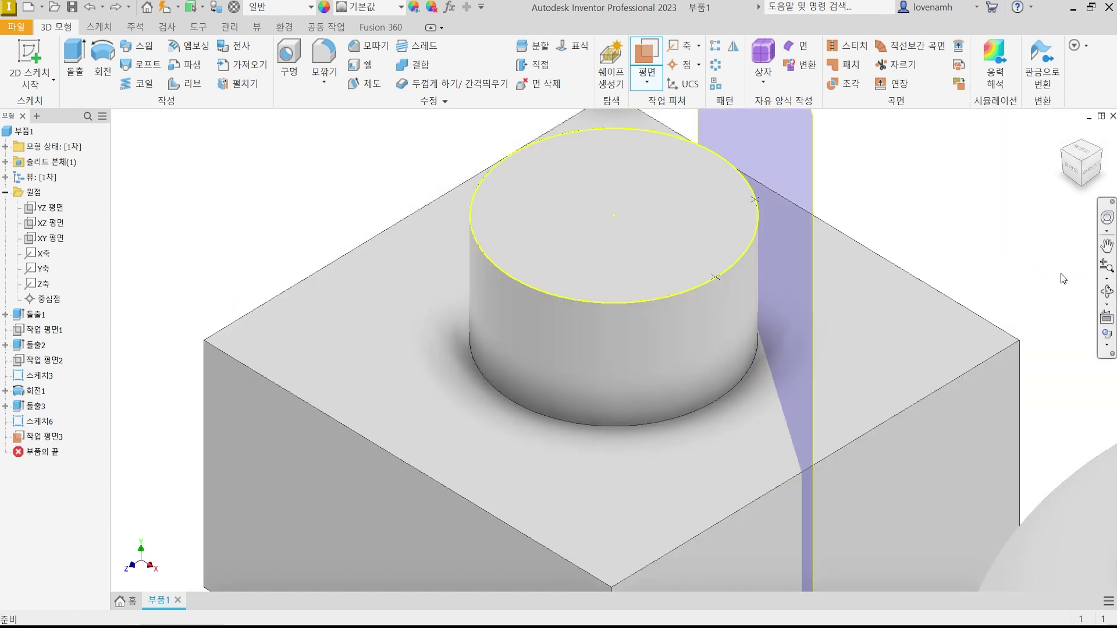
scroll(1057, 275, up, 3)
scroll(1055, 276, down, 4)
scroll(1016, 289, down, 2)
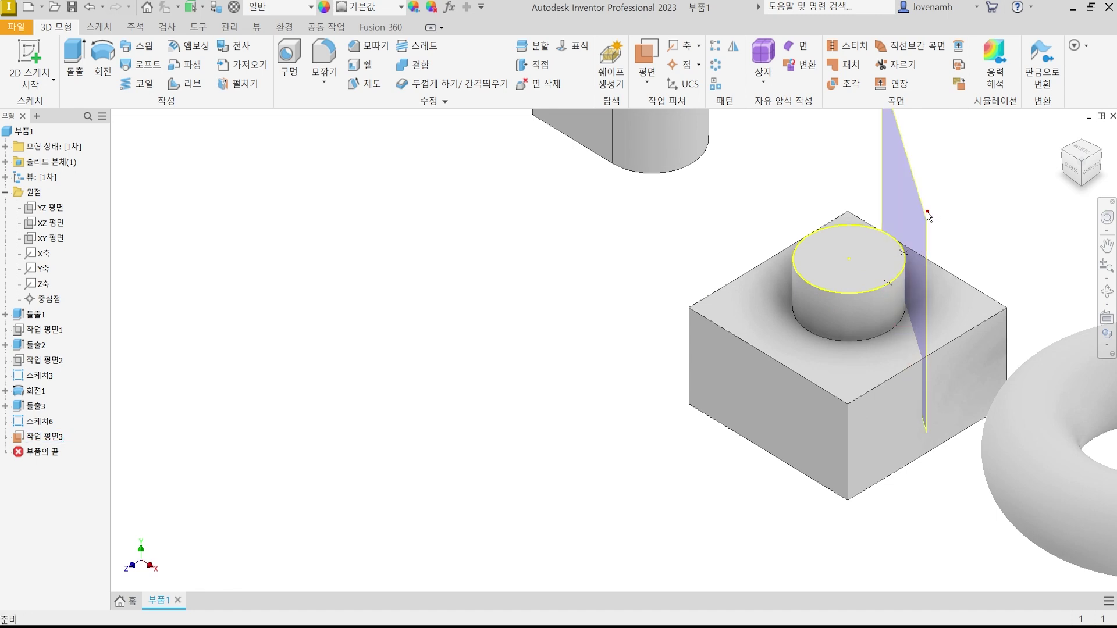
middle_drag(971, 241, 928, 250)
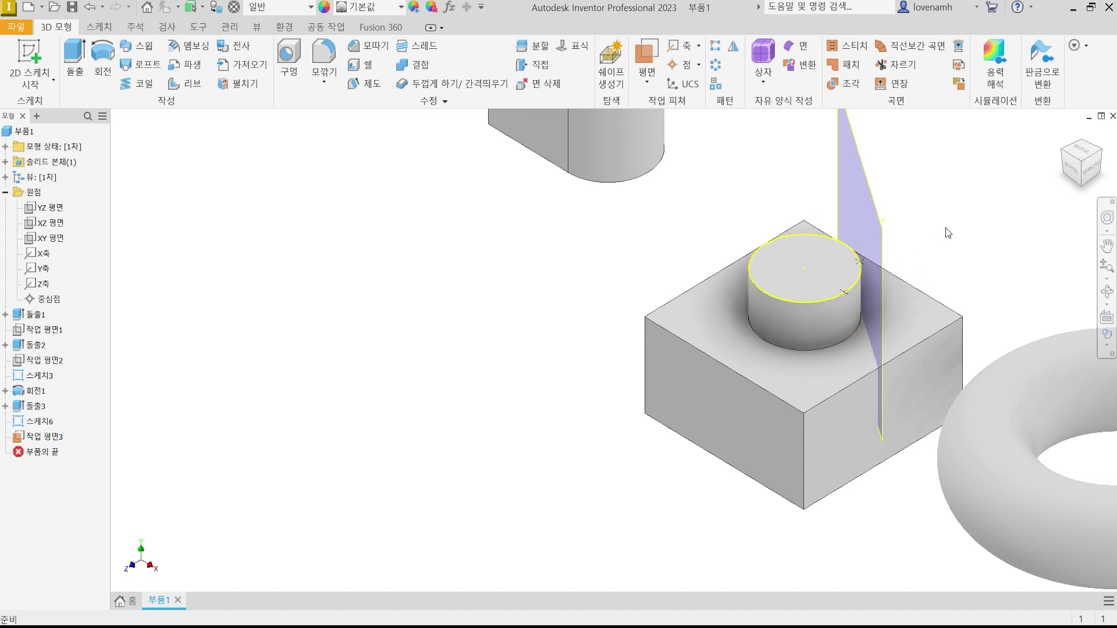
key(Delete)
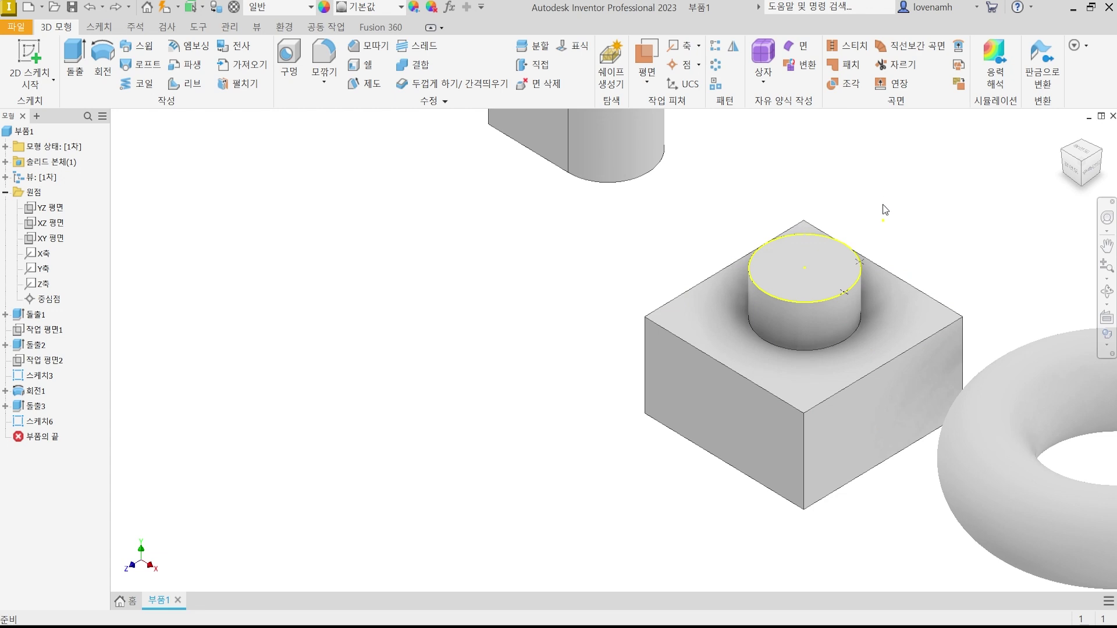
Create a work plane tangent to the round-ended solid's curved face and parallel to its long flat side face
click(649, 86)
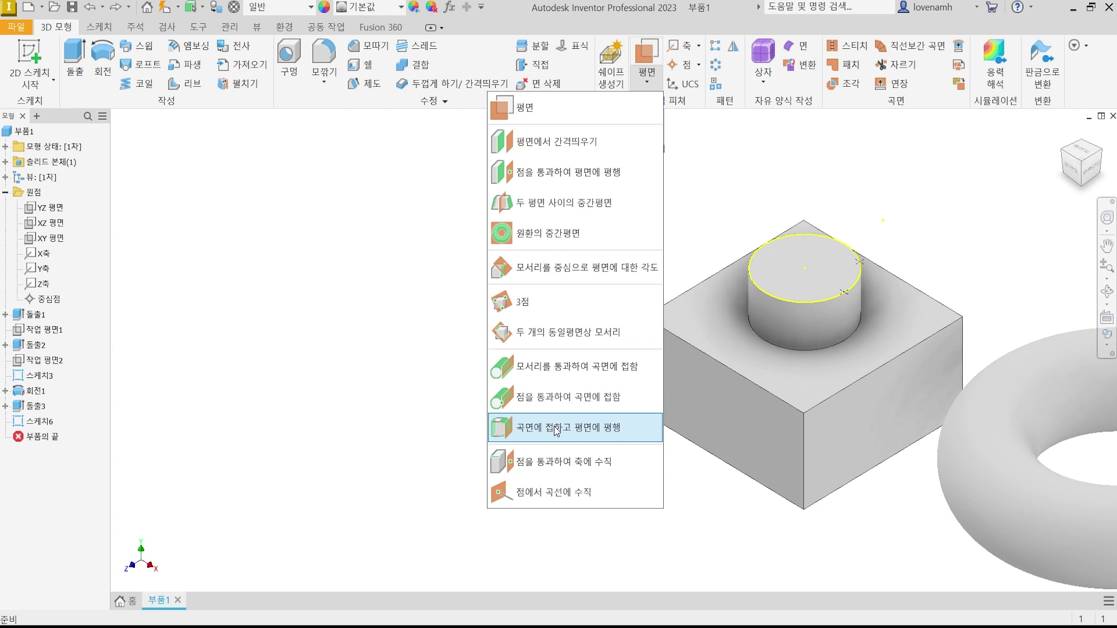
click(372, 201)
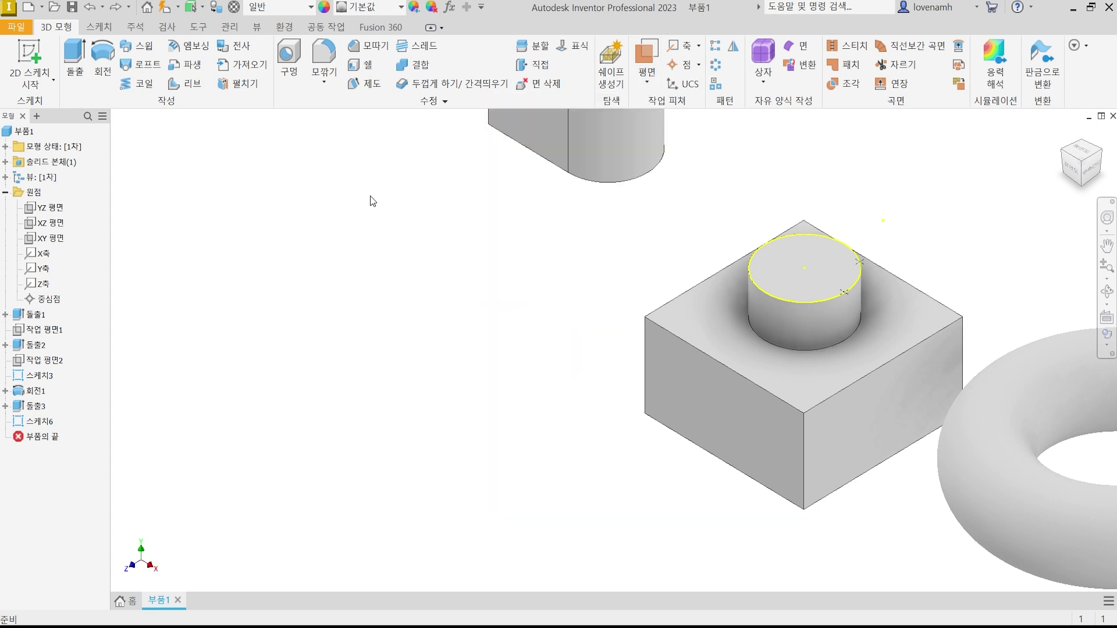
middle_drag(572, 207, 629, 512)
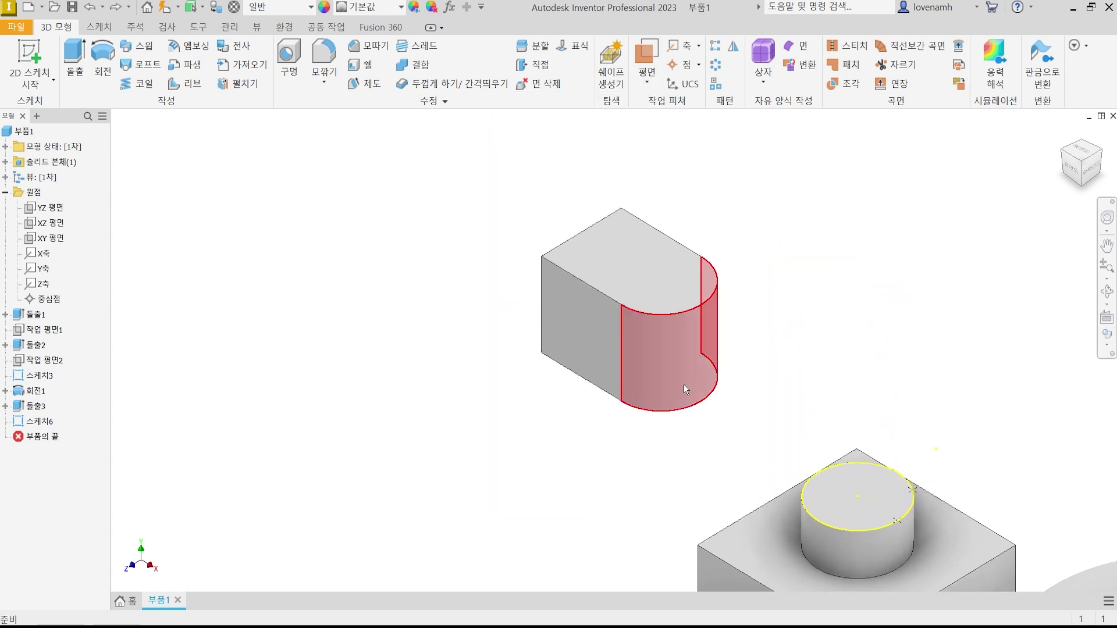
scroll(692, 360, down, 3)
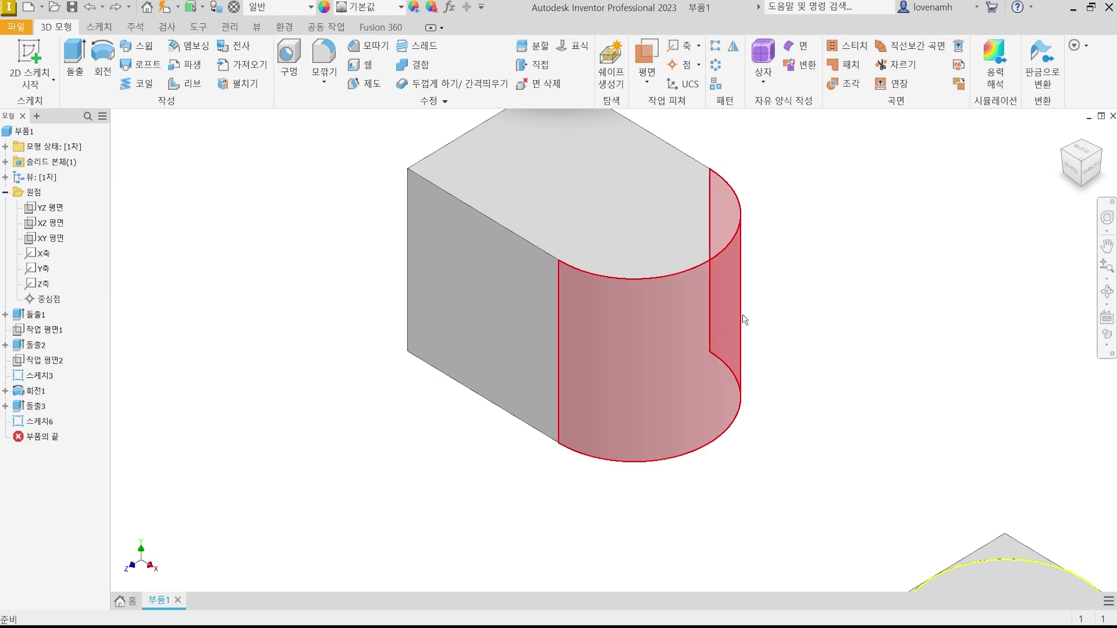
click(647, 80)
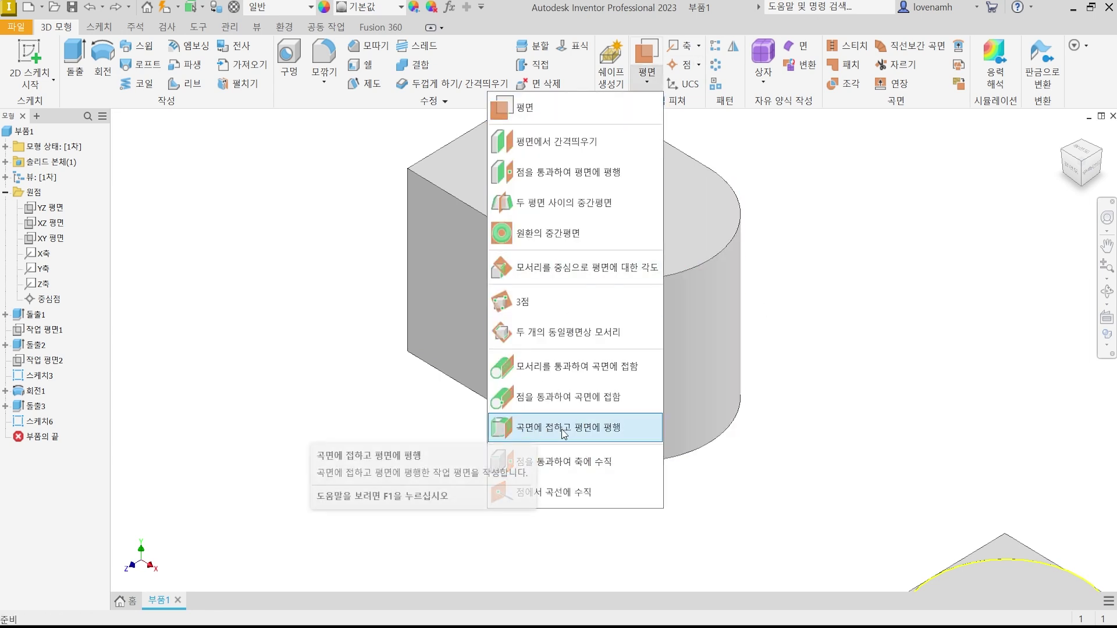
click(868, 362)
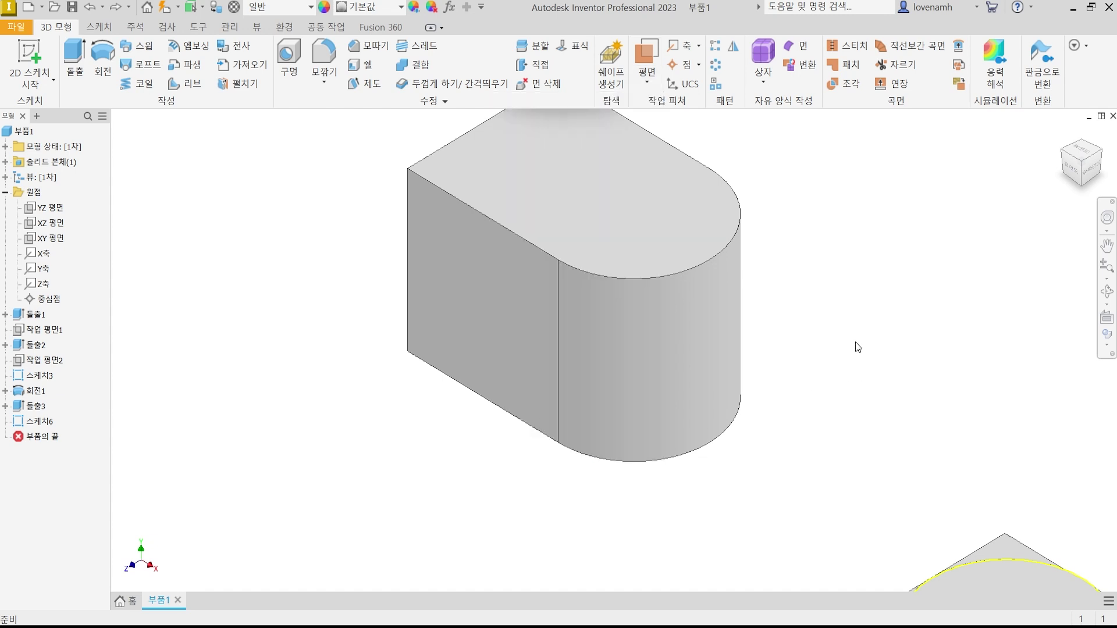
click(656, 60)
click(695, 365)
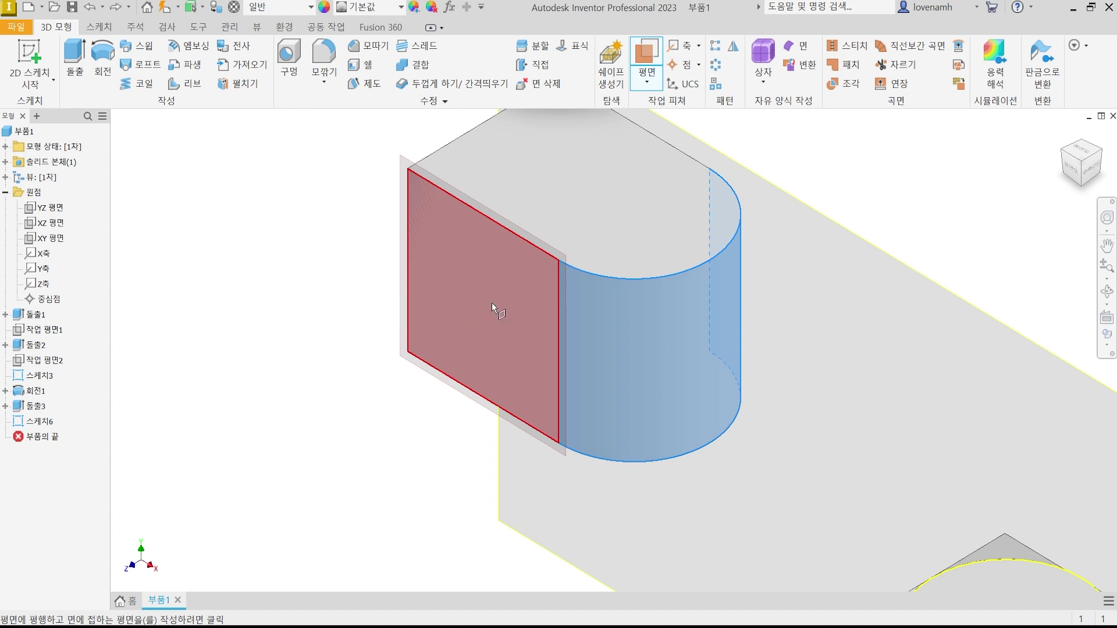
click(491, 303)
click(537, 272)
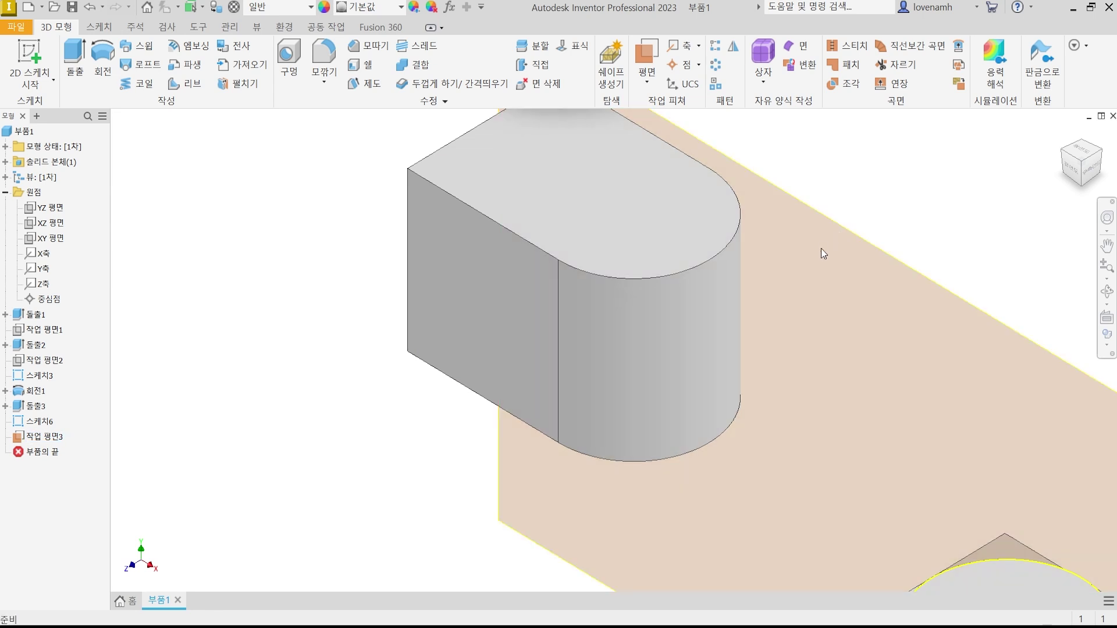
Create a work plane tangent to the same curved face and parallel to the flat end face opposite the rounded end
middle_drag(709, 349, 751, 407)
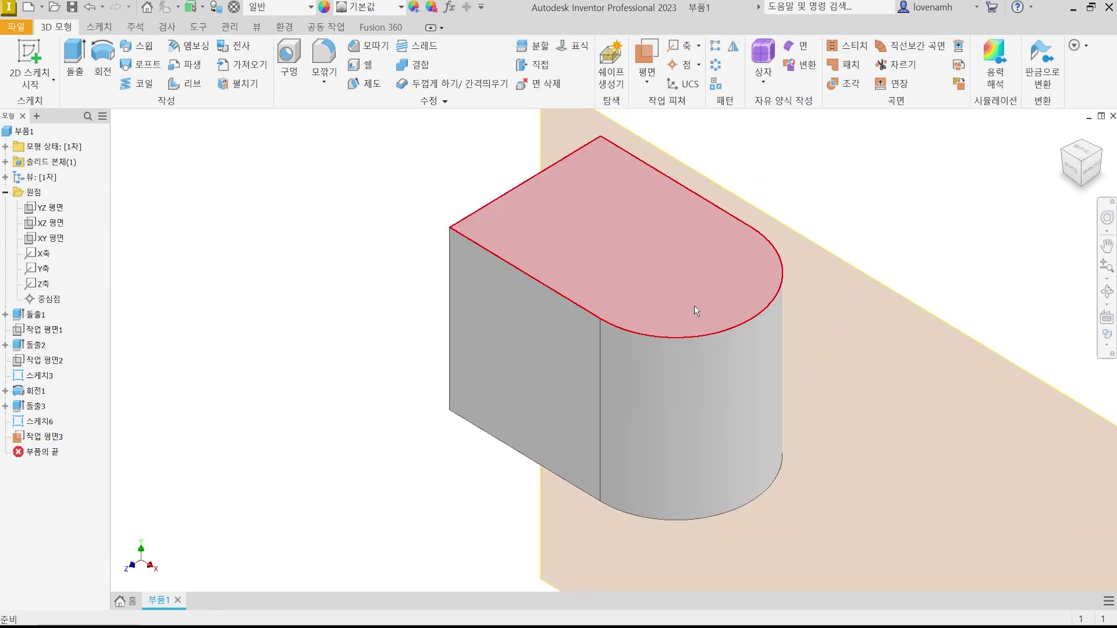
click(652, 49)
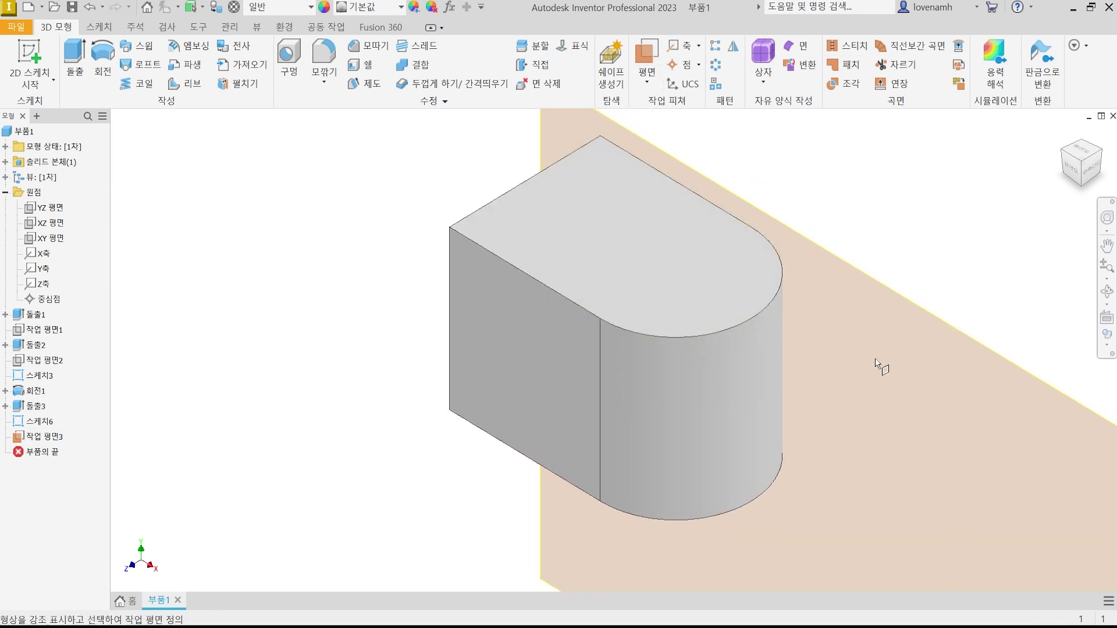
click(718, 382)
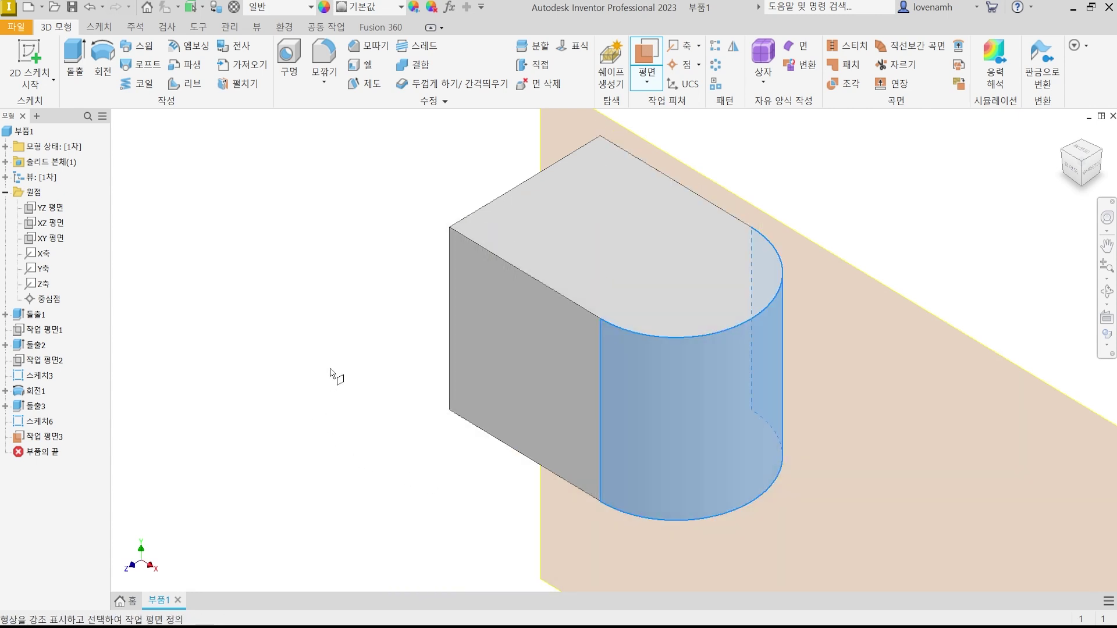
shift+middle_drag(334, 362, 411, 387)
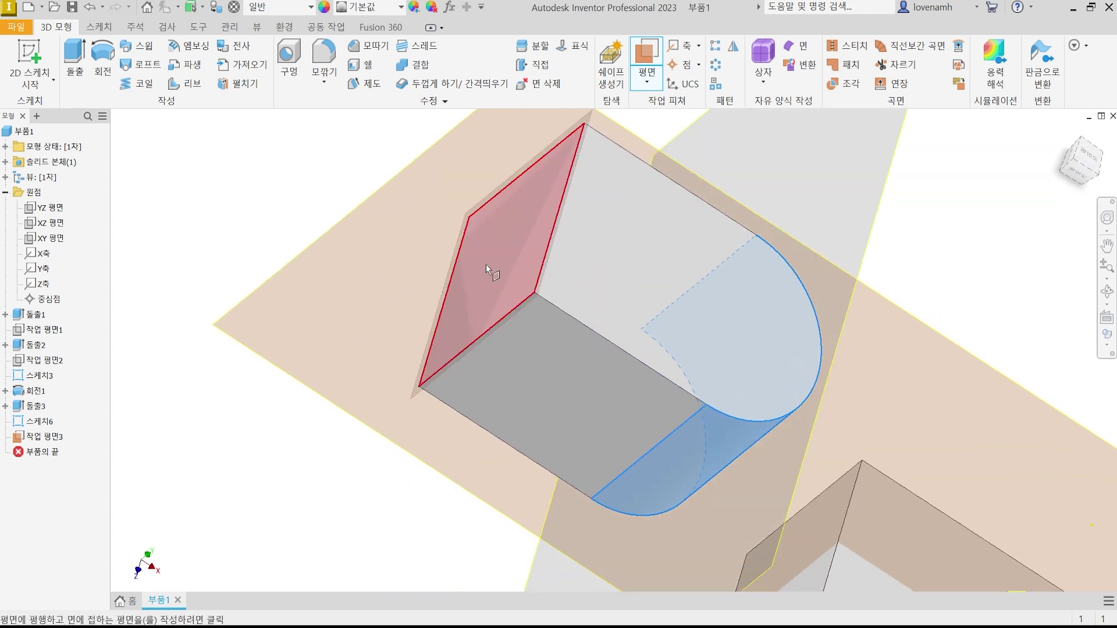
click(487, 264)
shift+middle_drag(818, 451, 825, 416)
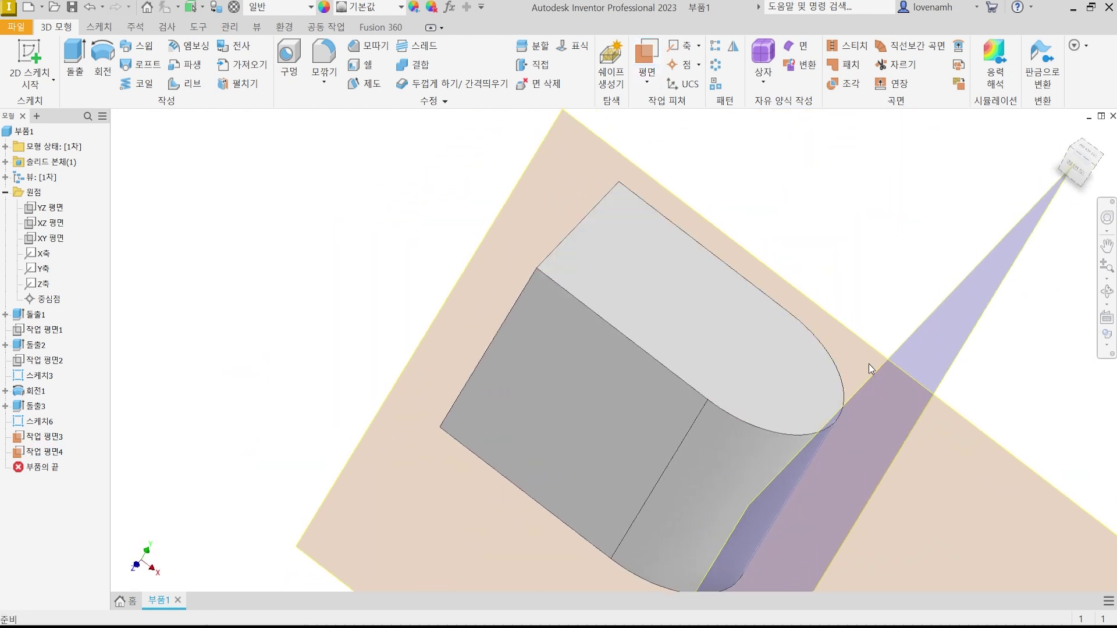
click(1063, 133)
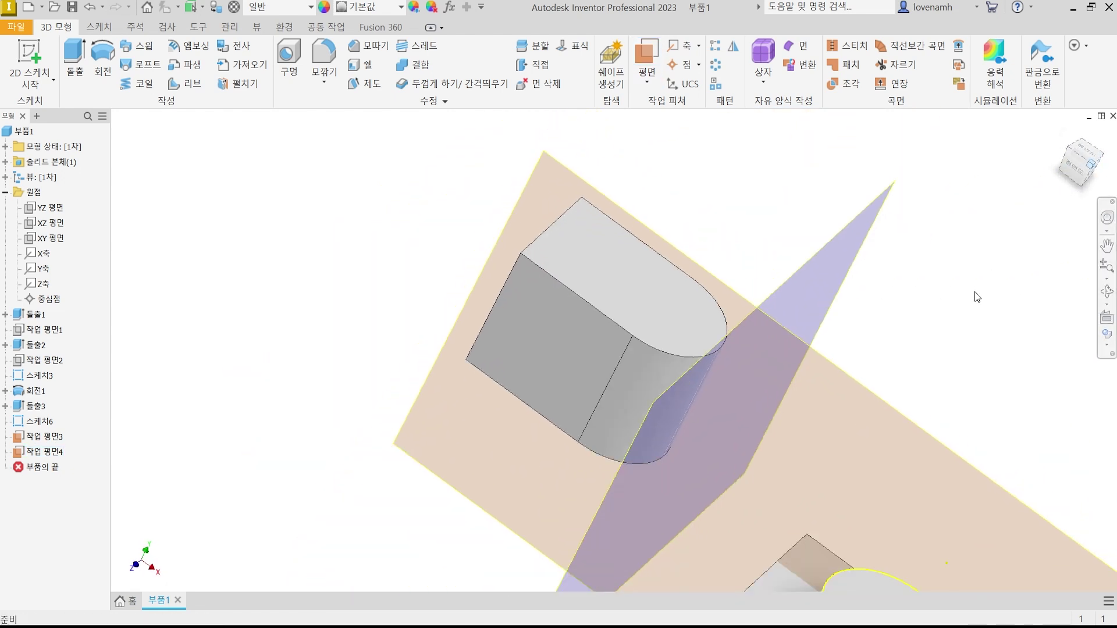
scroll(519, 284, down, 5)
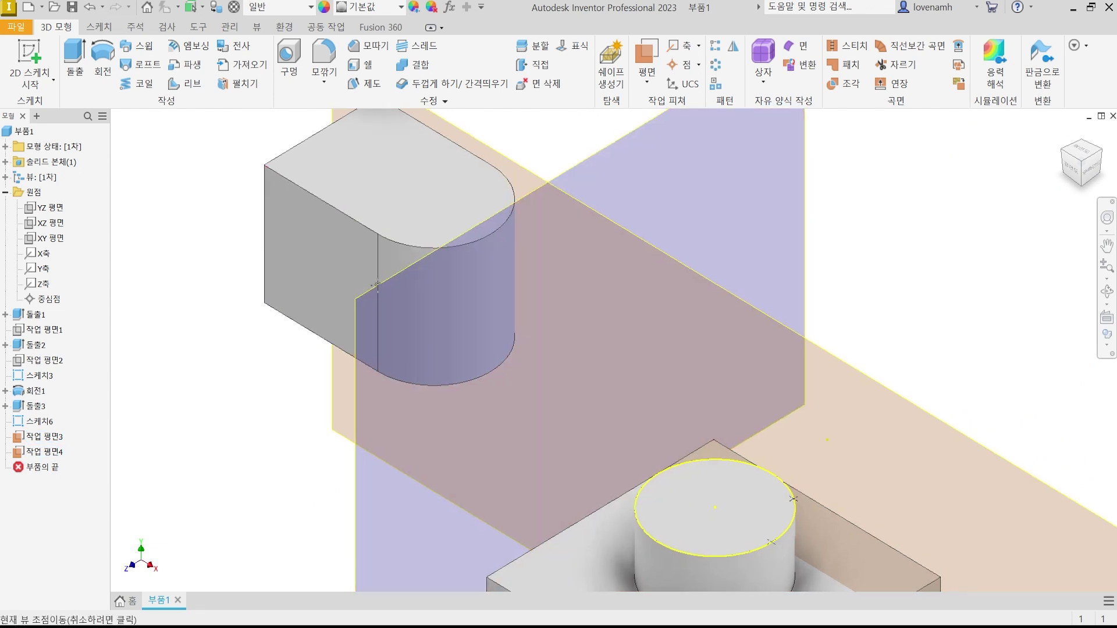
middle_drag(375, 140, 467, 202)
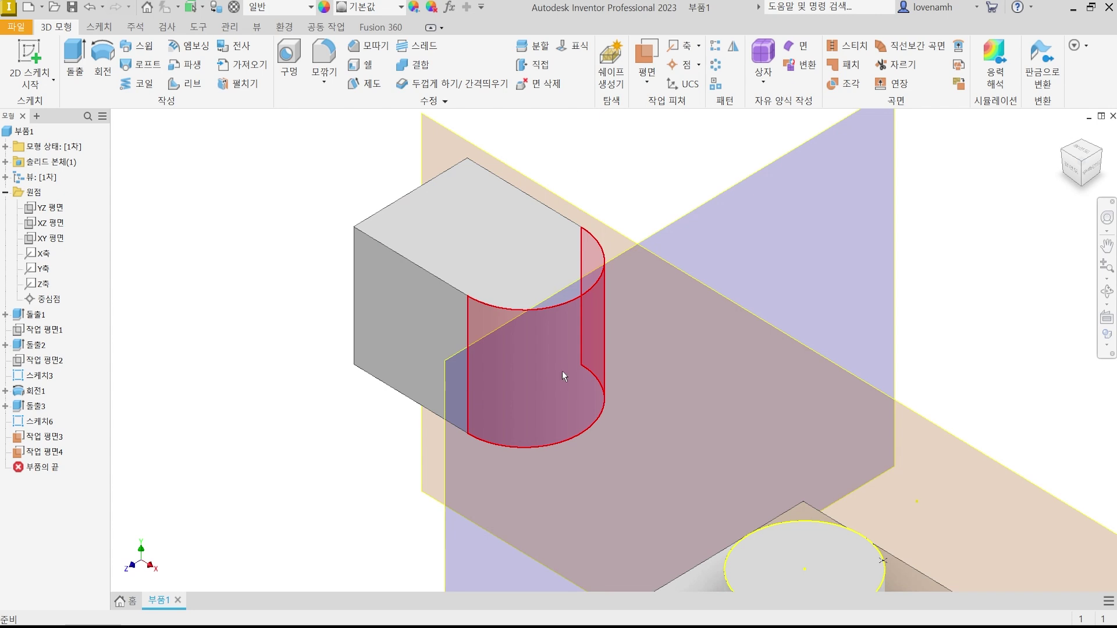
shift+middle_drag(301, 291, 389, 316)
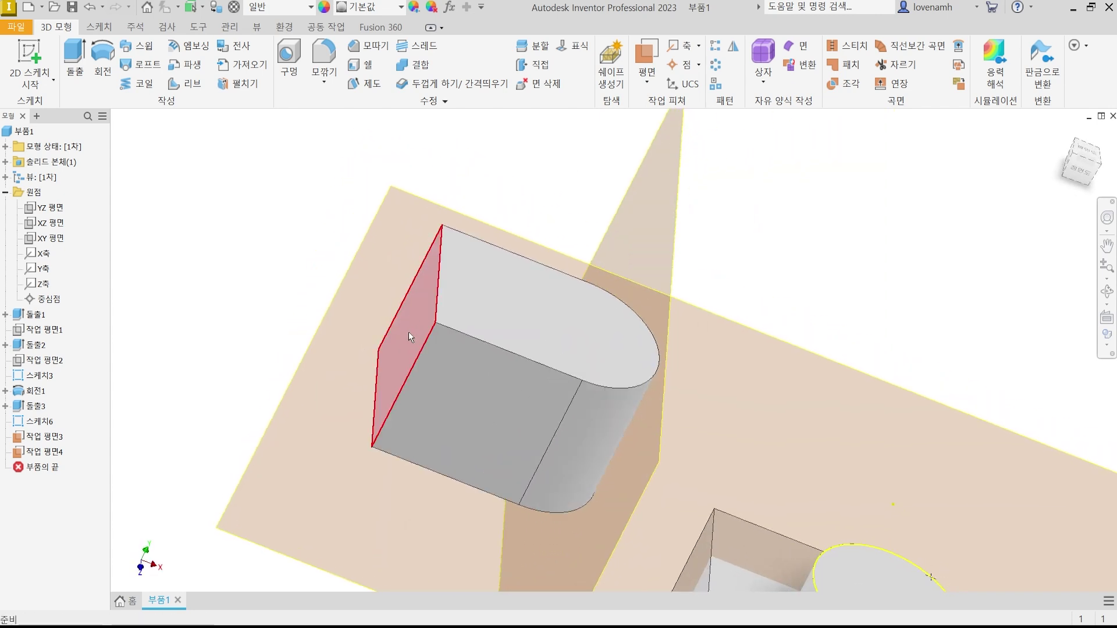
Undo the two work planes tangent to the curved face of the round-ended solid
shift+middle_drag(578, 352, 526, 368)
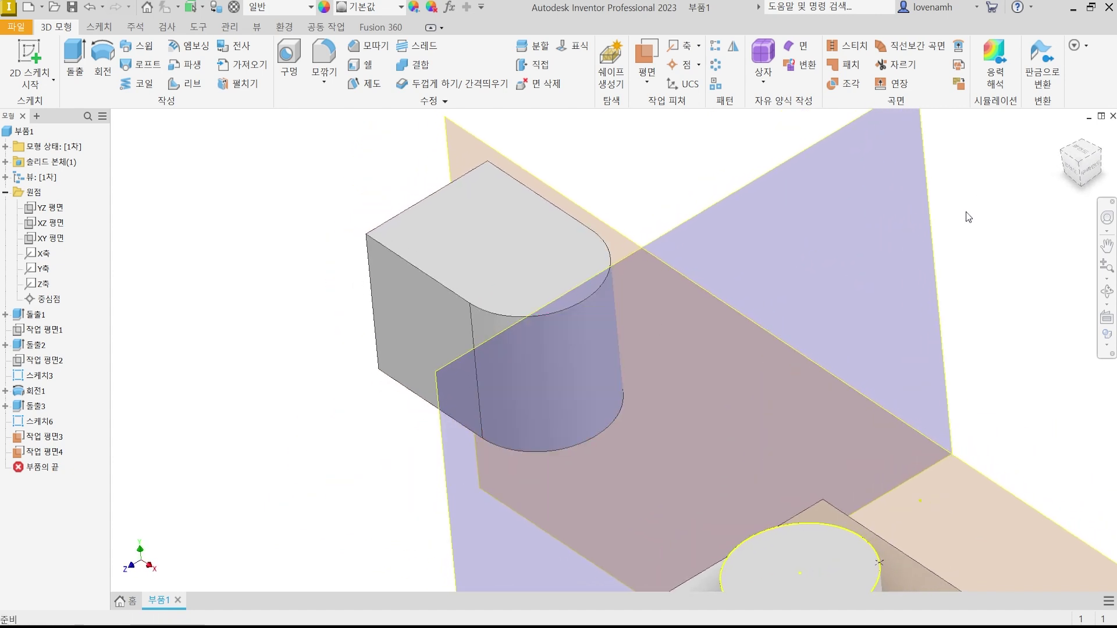
key(ctrl+z)
key(ctrl+z)
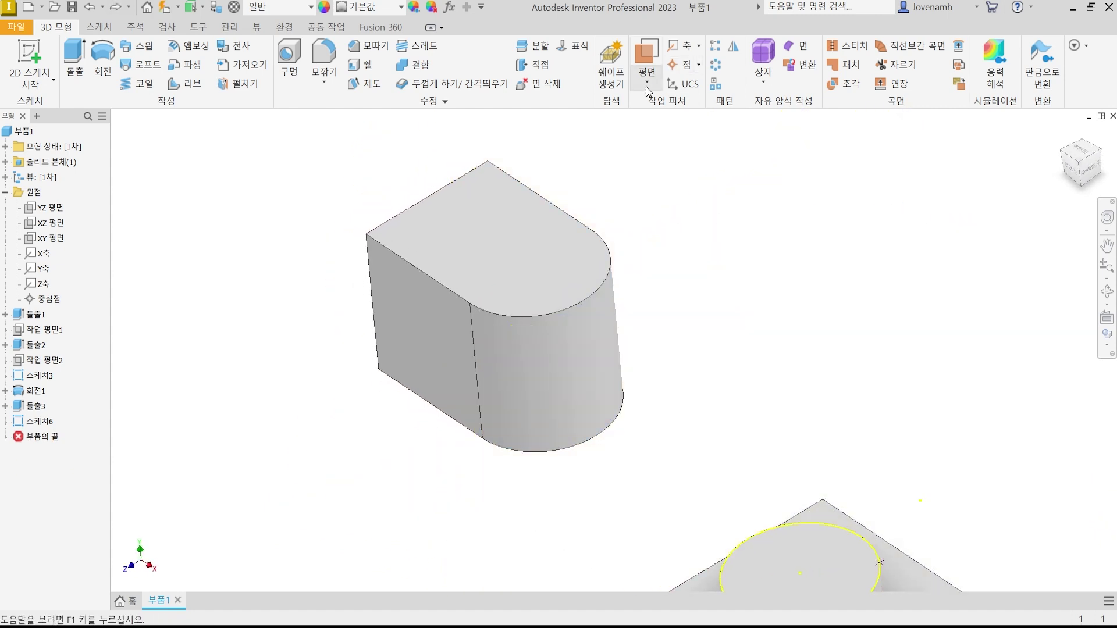
click(647, 87)
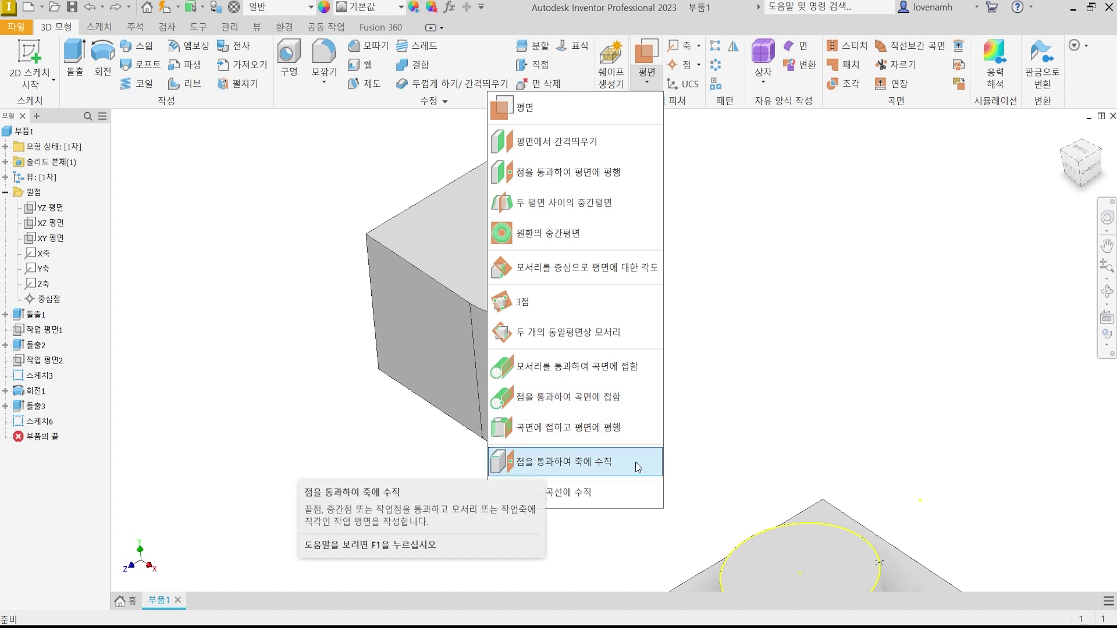
click(777, 379)
middle_drag(563, 506, 640, 456)
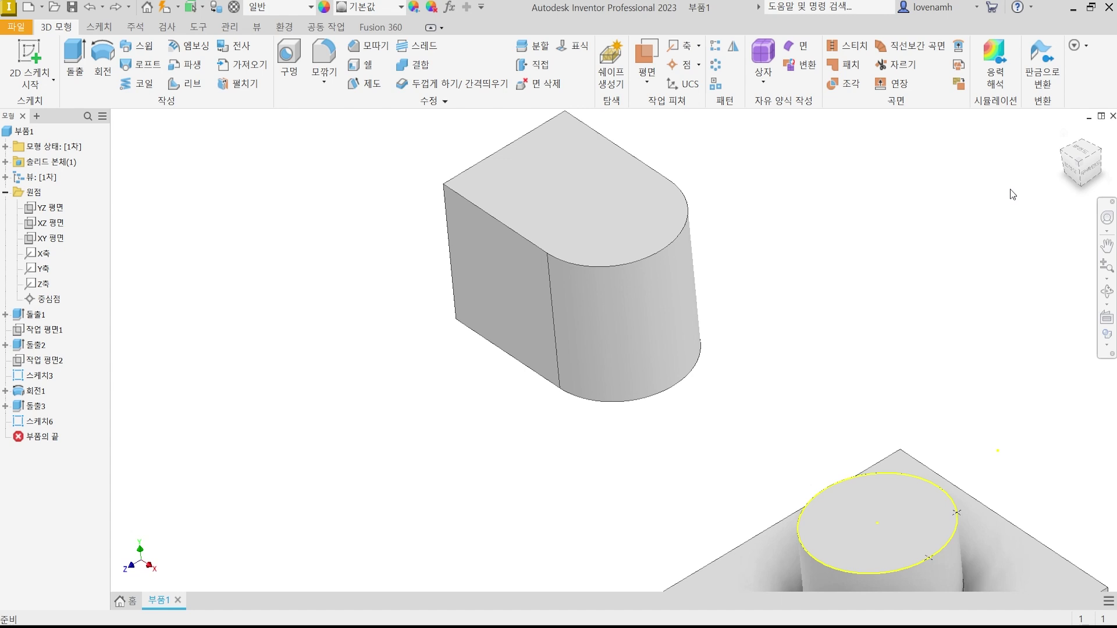
click(1105, 160)
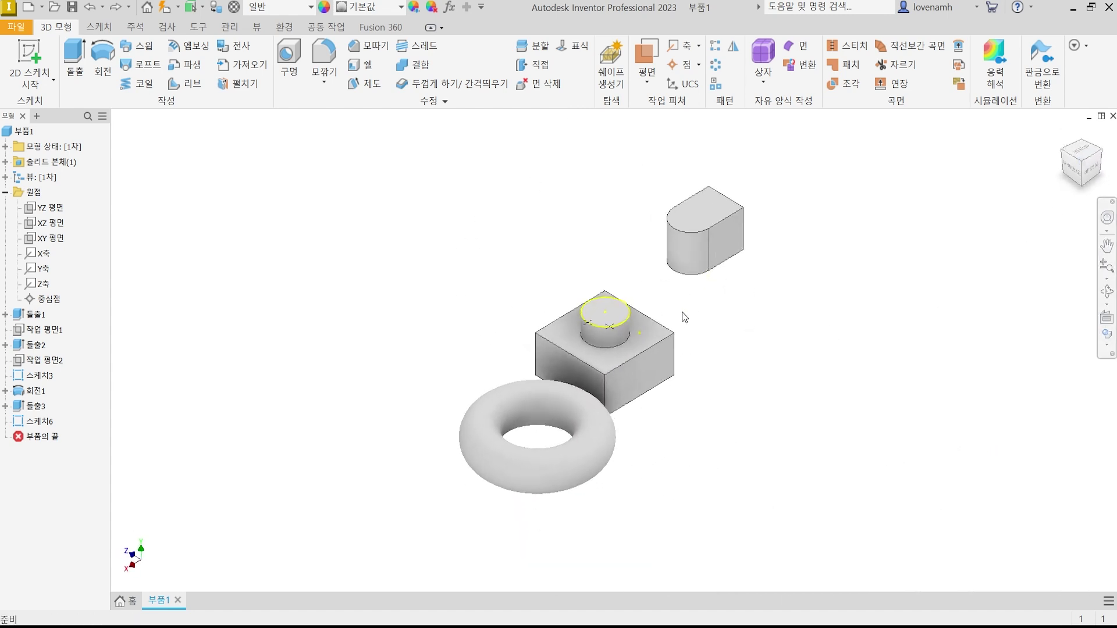
Create a work plane perpendicular to the X axis through the sketched quadrant point on the cylinder's top edge
click(1081, 152)
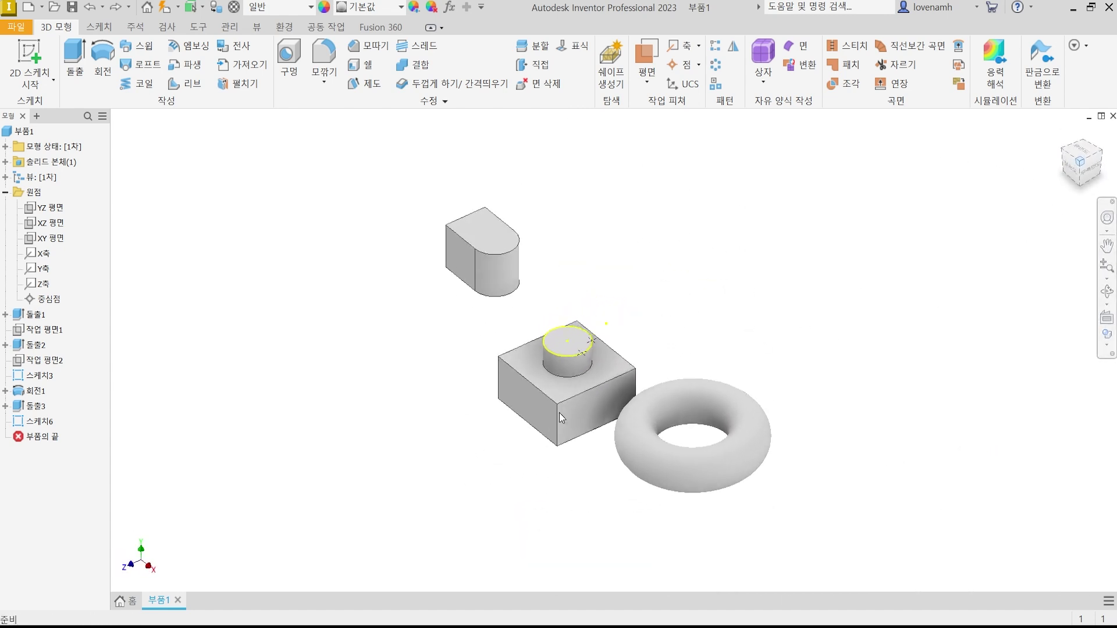
scroll(576, 431, down, 5)
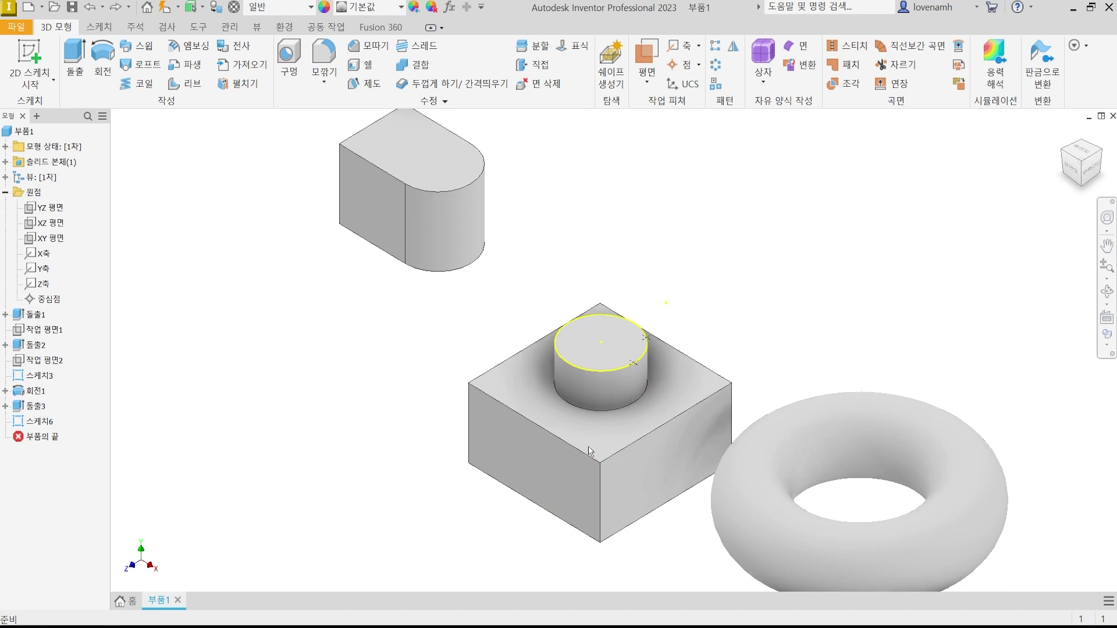
scroll(603, 369, down, 3)
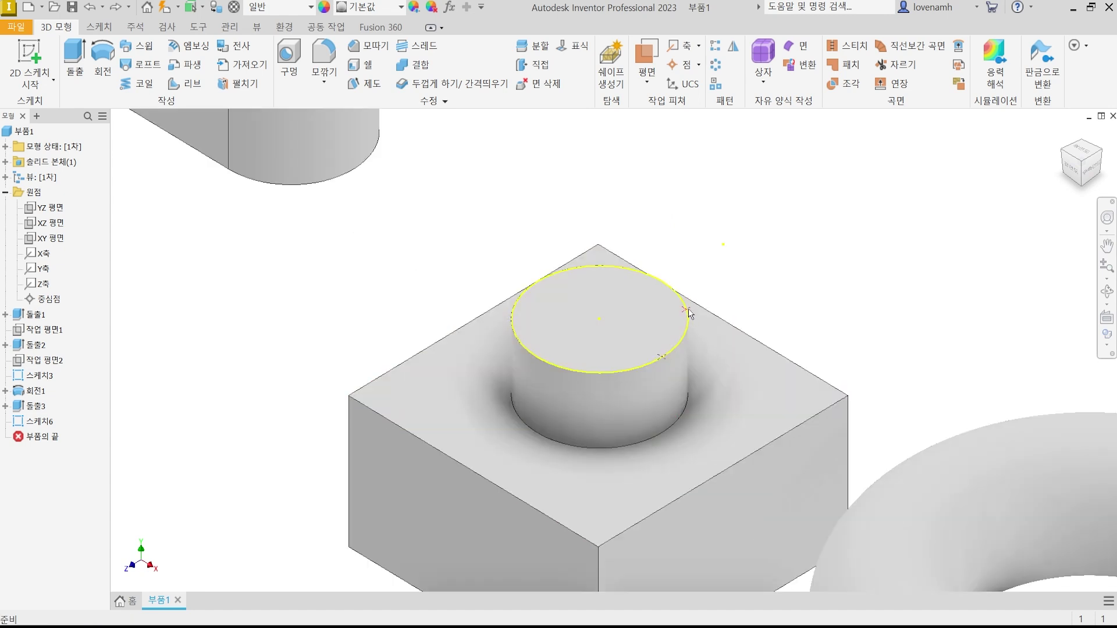
middle_drag(735, 380, 712, 323)
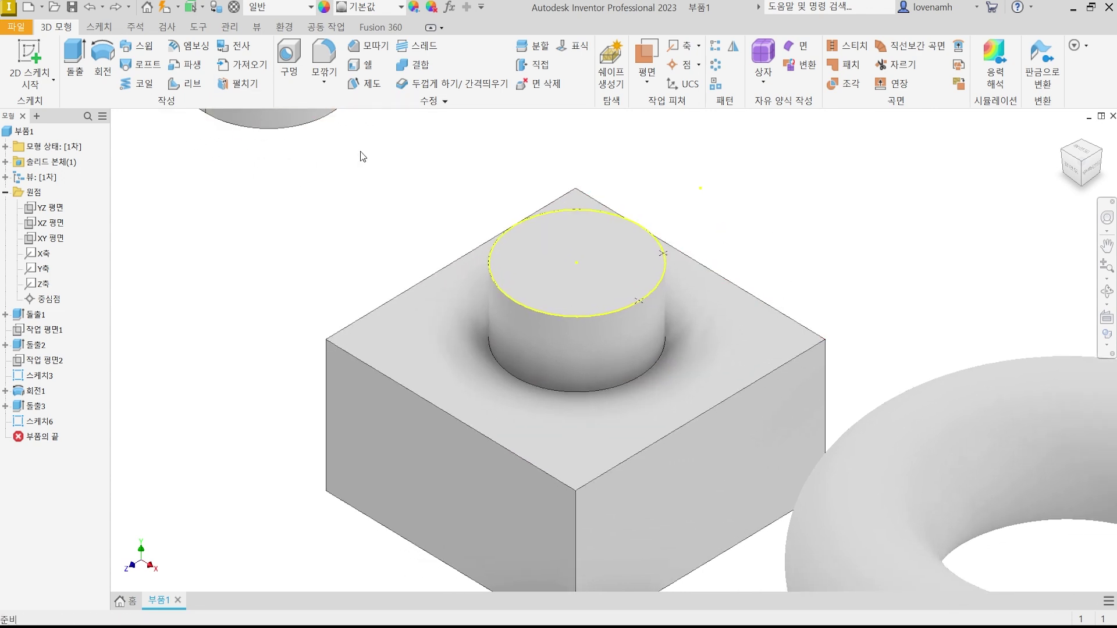
click(652, 78)
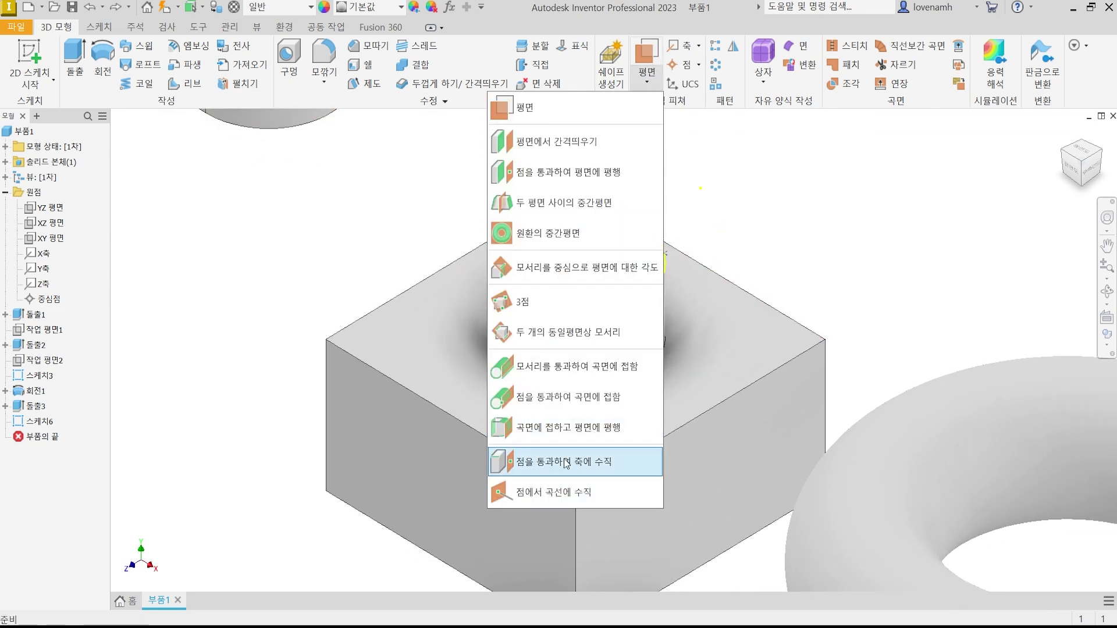
click(569, 462)
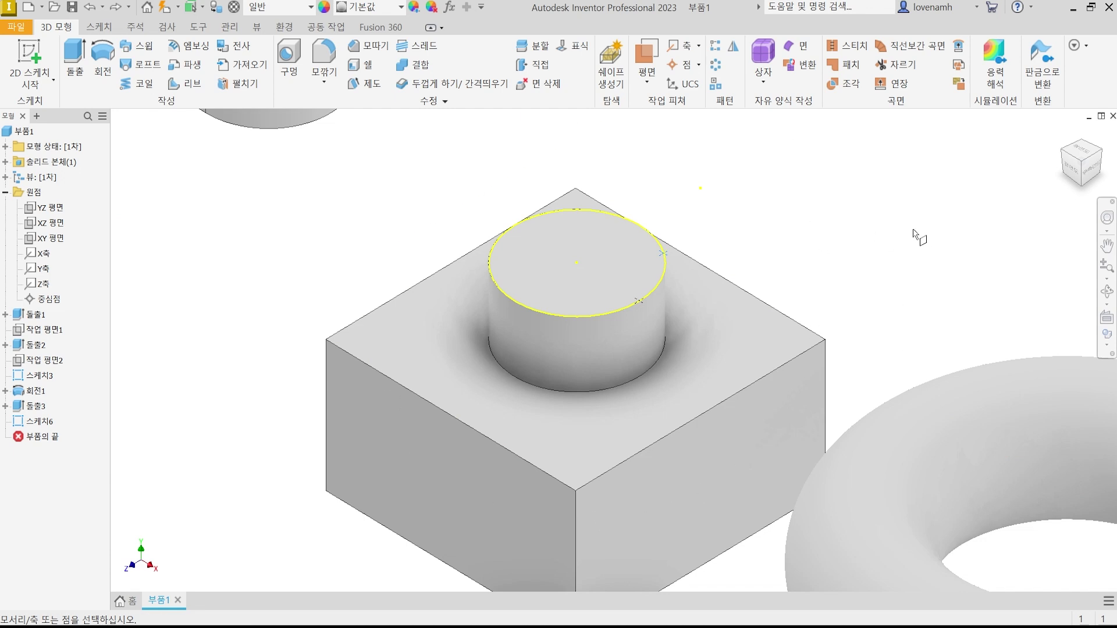
click(6, 192)
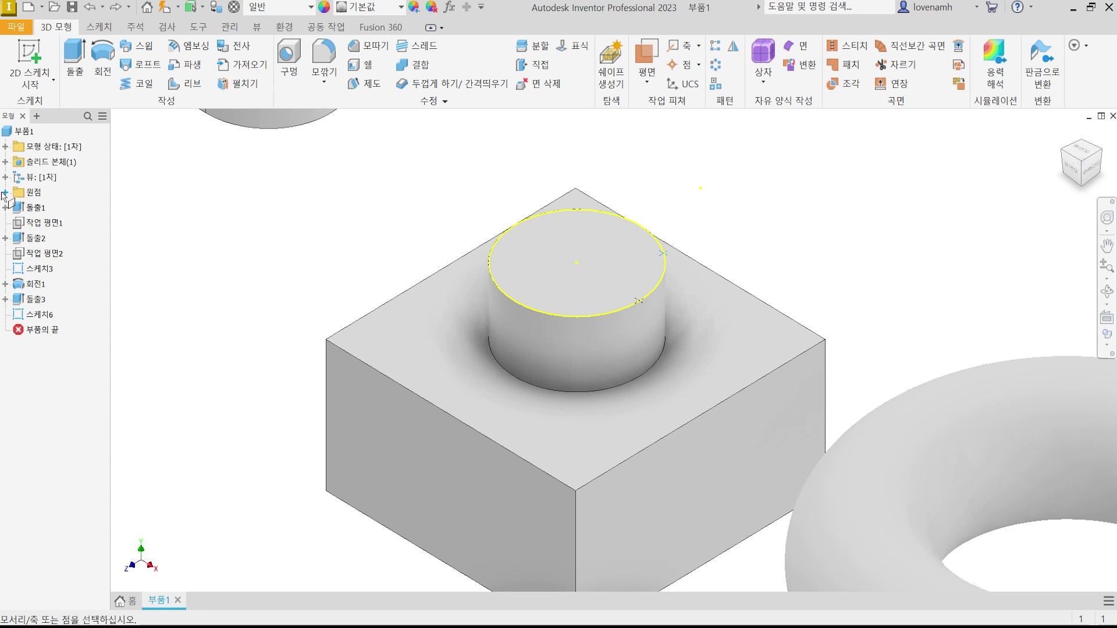
click(6, 193)
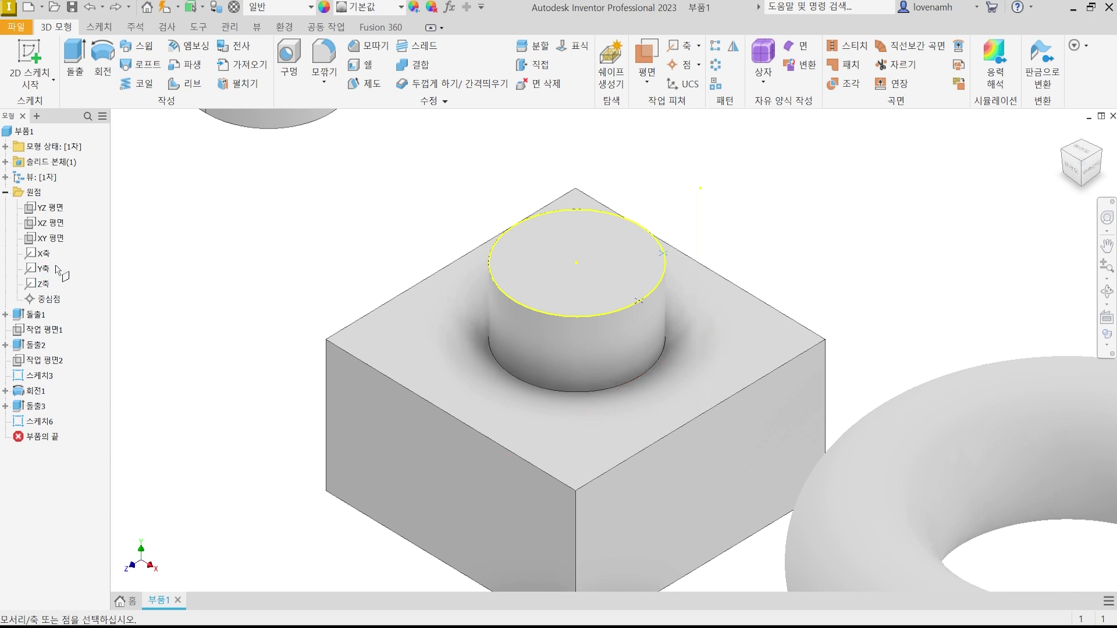
click(41, 256)
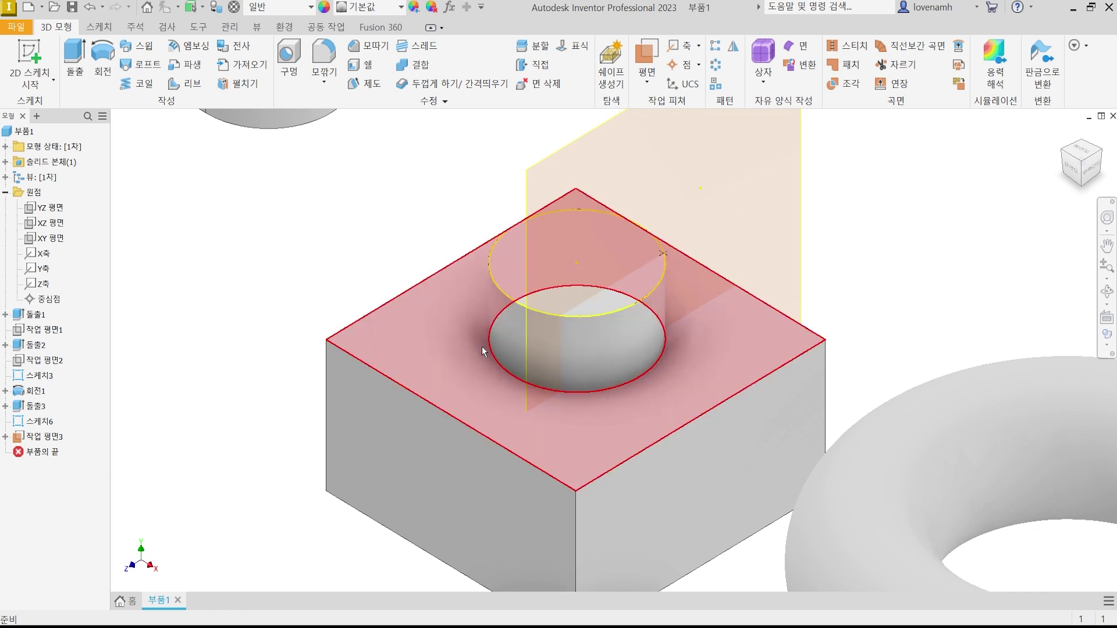
click(550, 314)
Create two more work planes through the same sketched point, one perpendicular to the Y axis and one to the Z axis
click(647, 56)
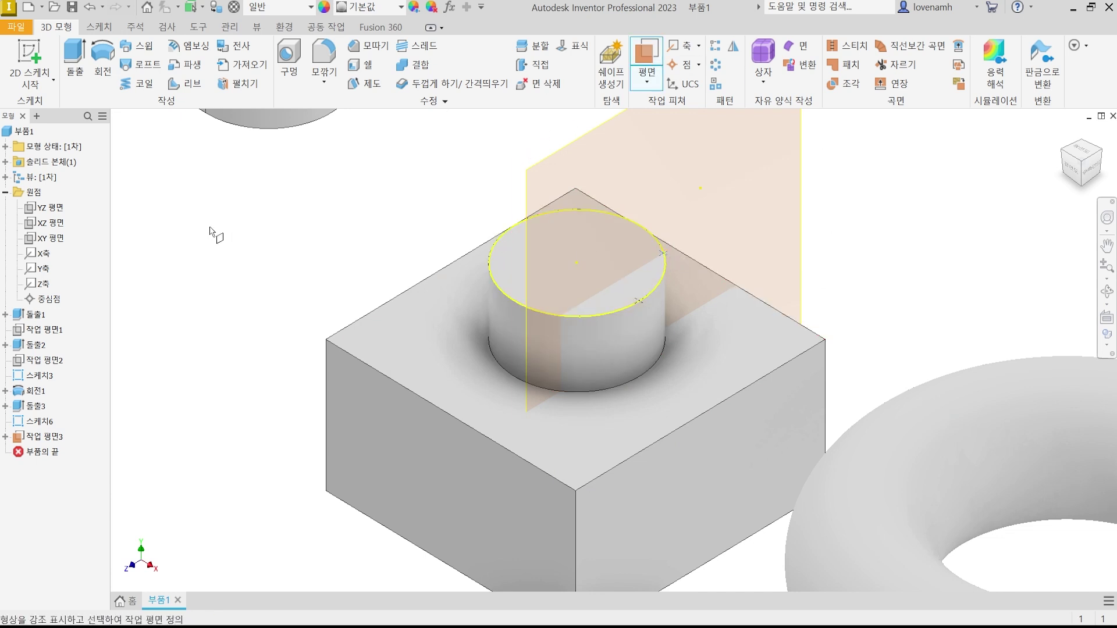
click(42, 270)
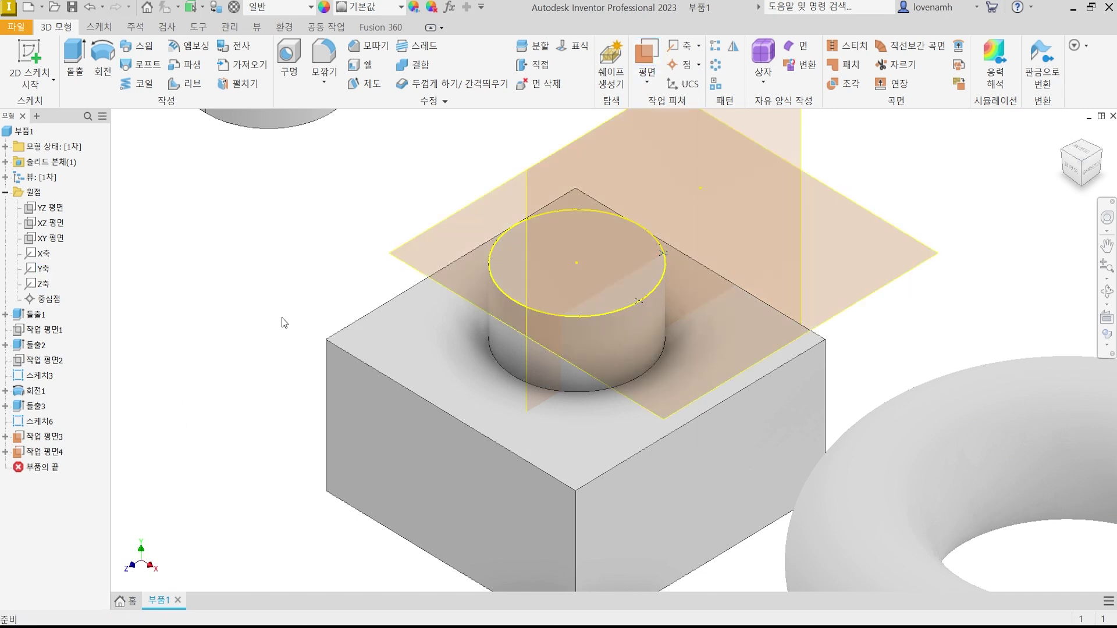
click(646, 59)
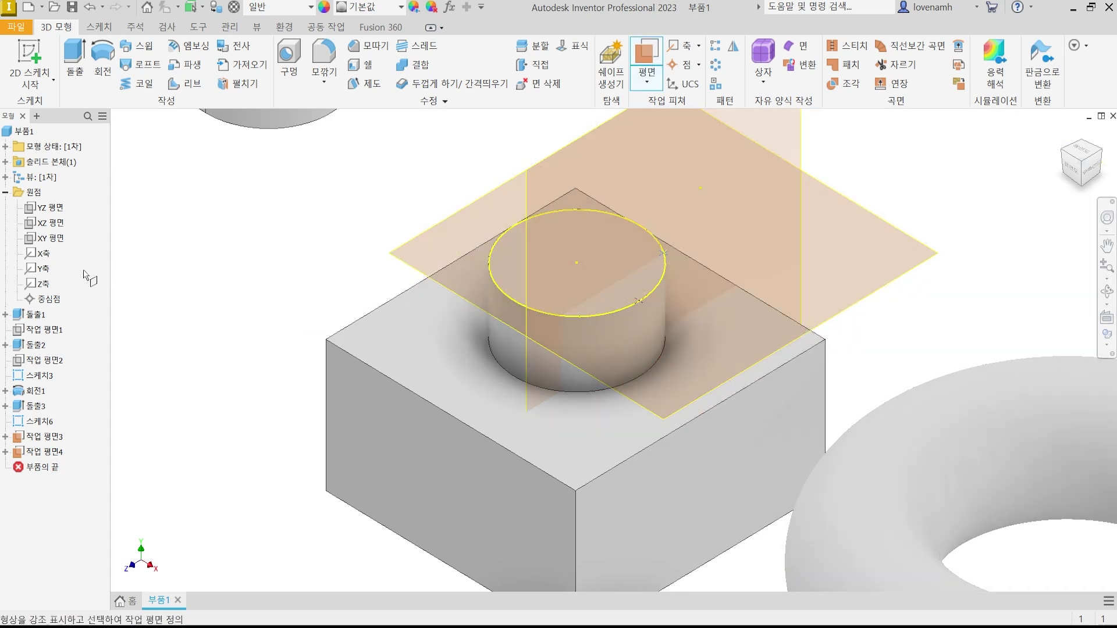
click(42, 285)
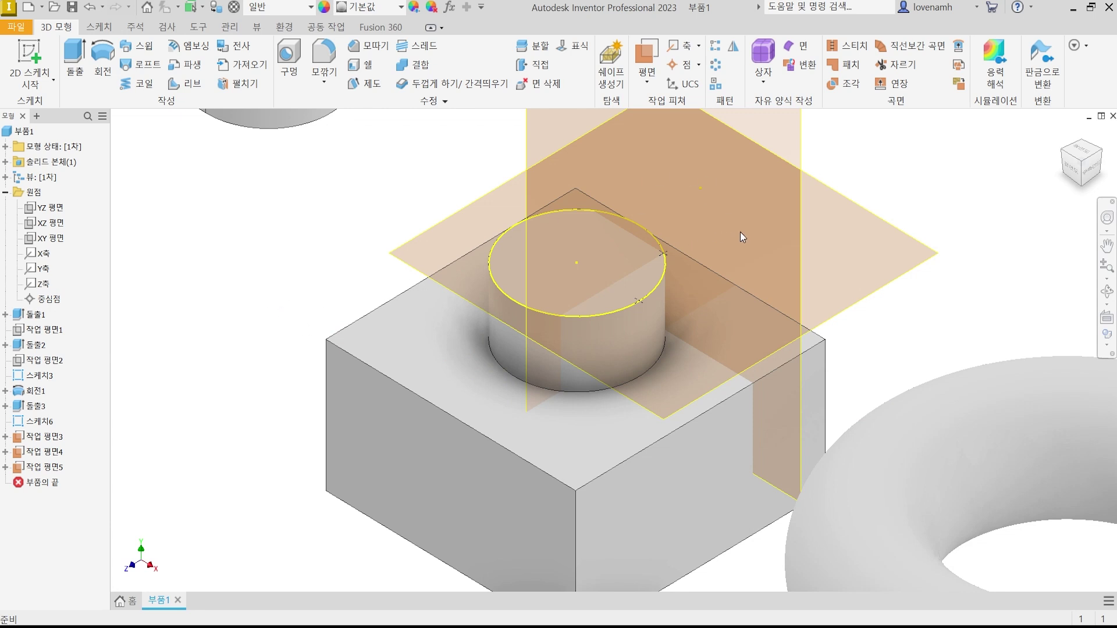
click(649, 83)
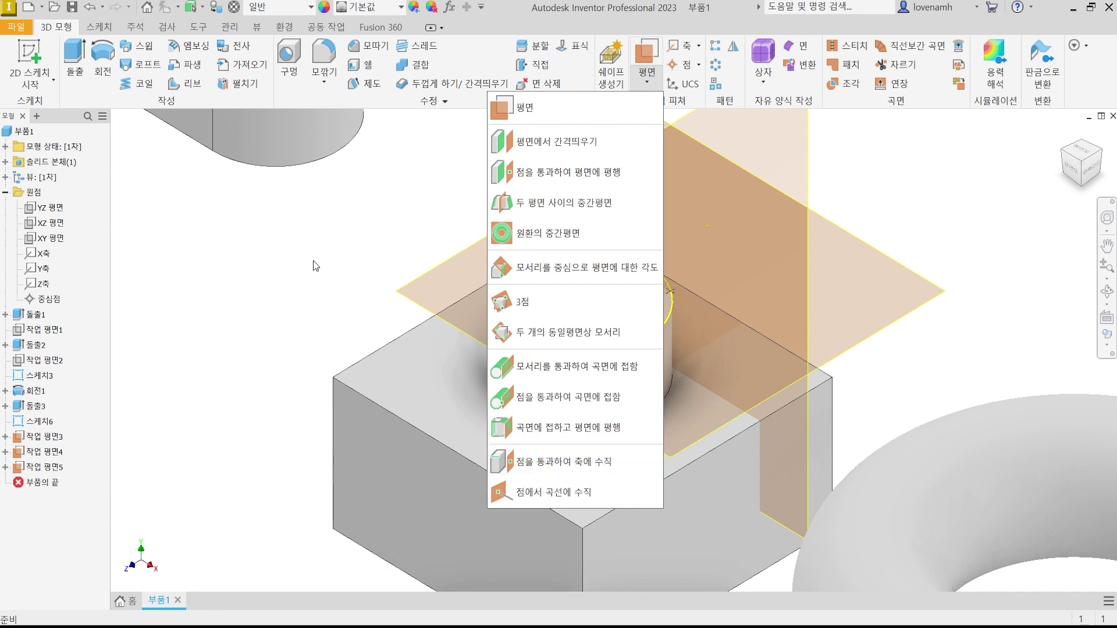
click(290, 257)
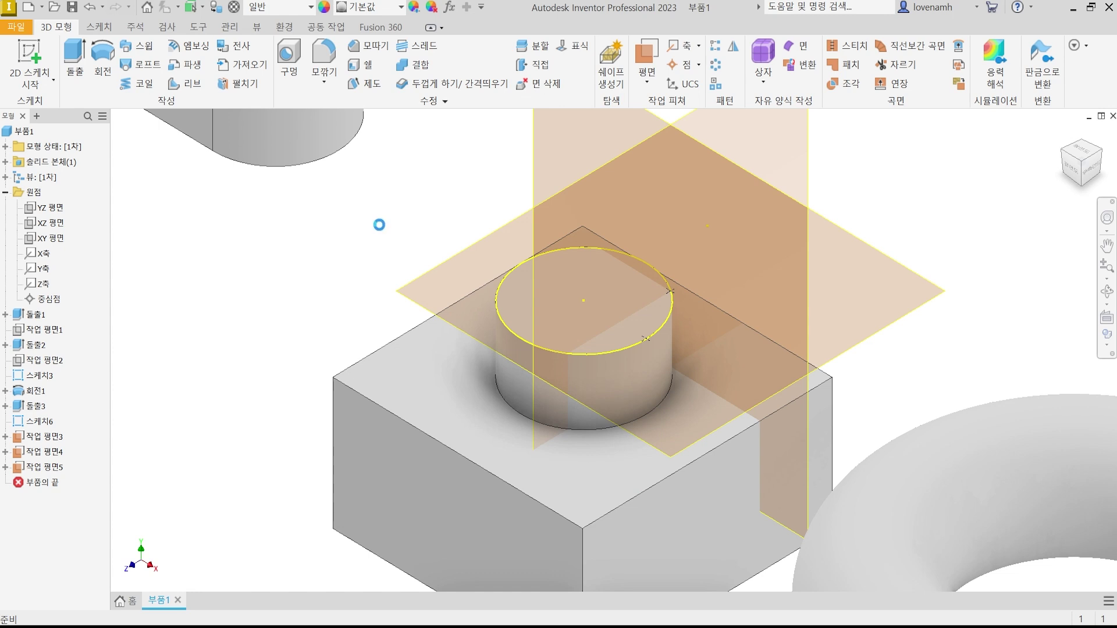
Undo the work plane perpendicular to the Z axis and highlight the origin's Z axis
key(ctrl+z)
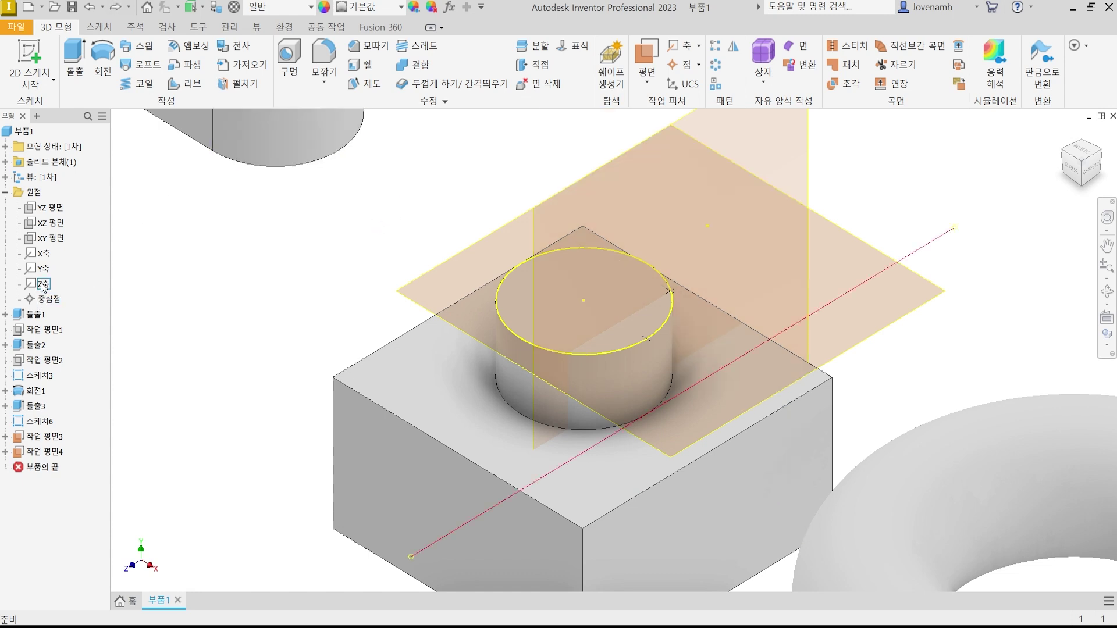
click(44, 284)
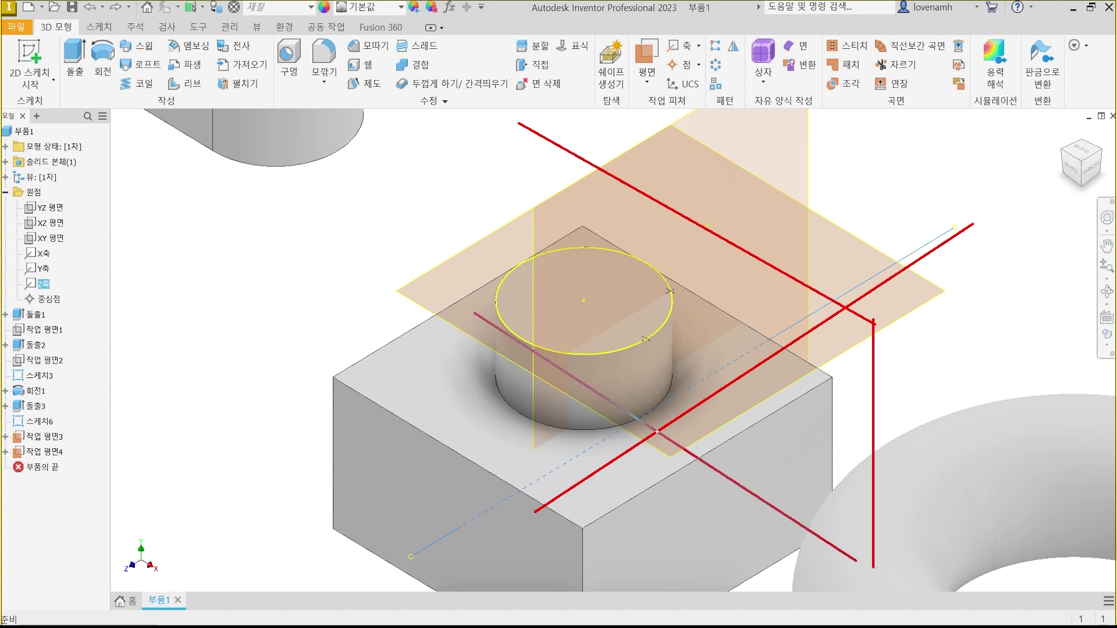
mouse_move(475, 314)
mouse_down()
mouse_move(502, 365)
mouse_move(500, 137)
mouse_move(516, 114)
mouse_up()
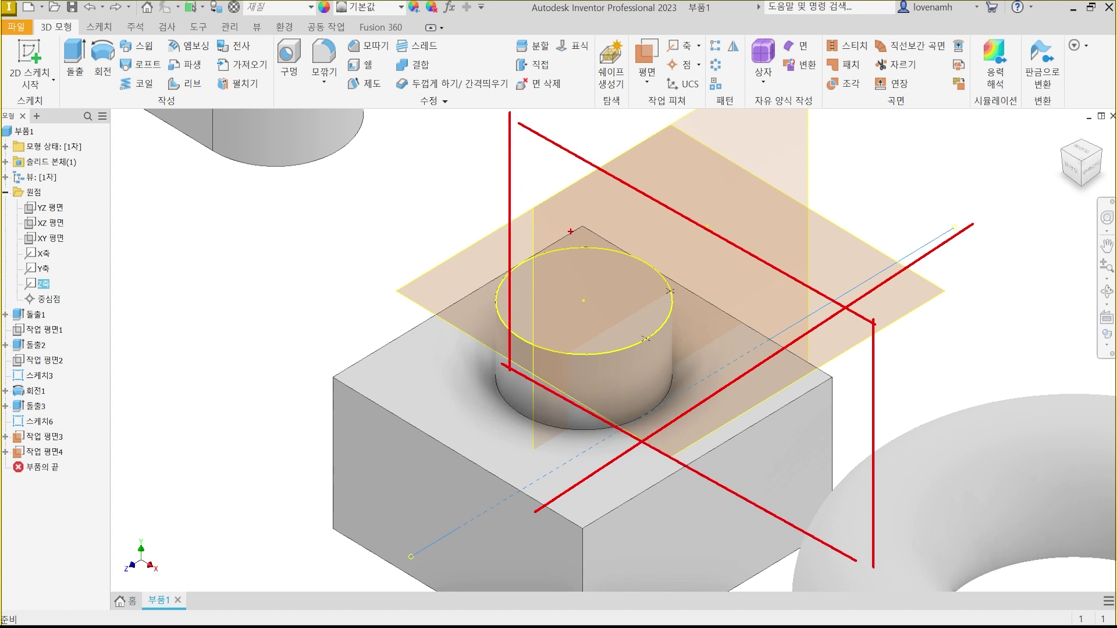
mouse_move(643, 416)
mouse_down()
mouse_move(543, 262)
mouse_move(644, 356)
mouse_up()
key(Escape)
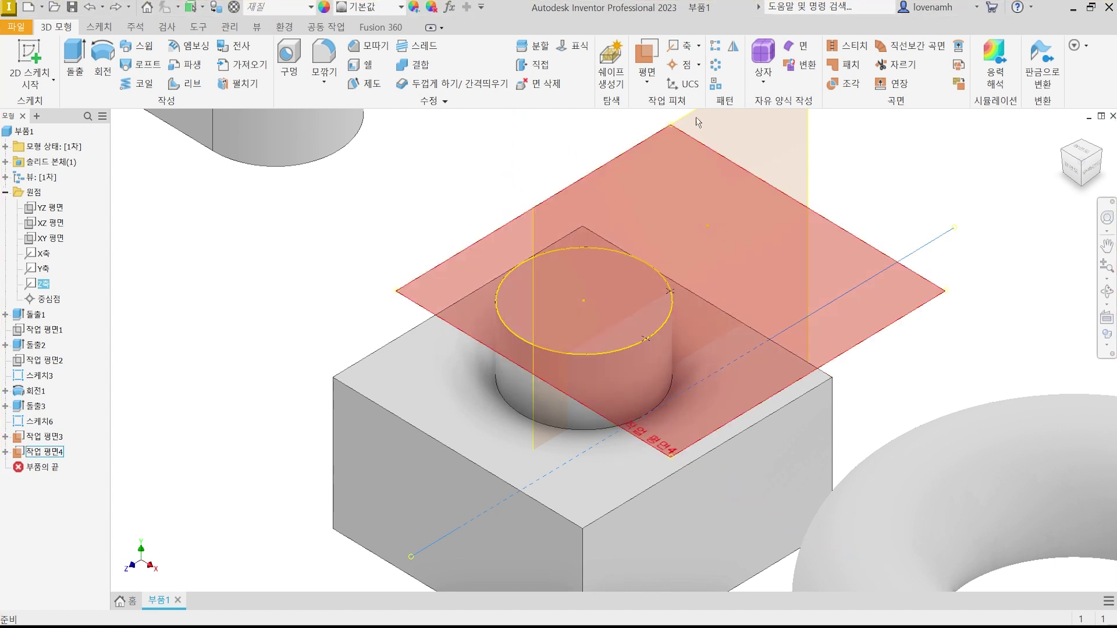
Recreate the work plane through the cylinder's sketched quadrant point, perpendicular to the Z axis
click(647, 55)
click(669, 295)
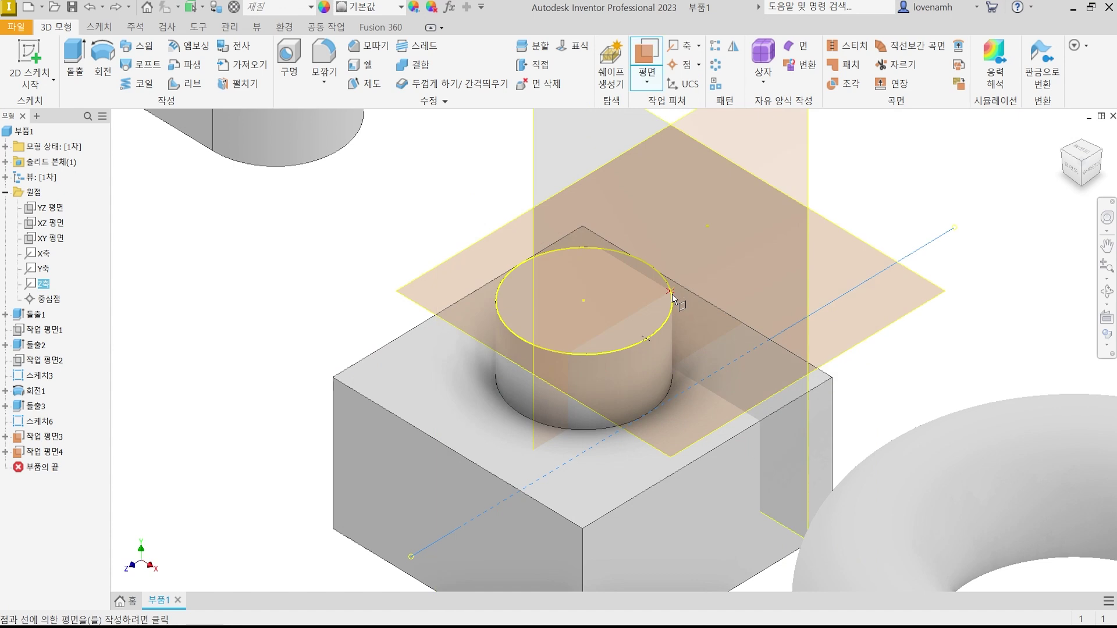
click(41, 285)
middle_drag(617, 390, 621, 492)
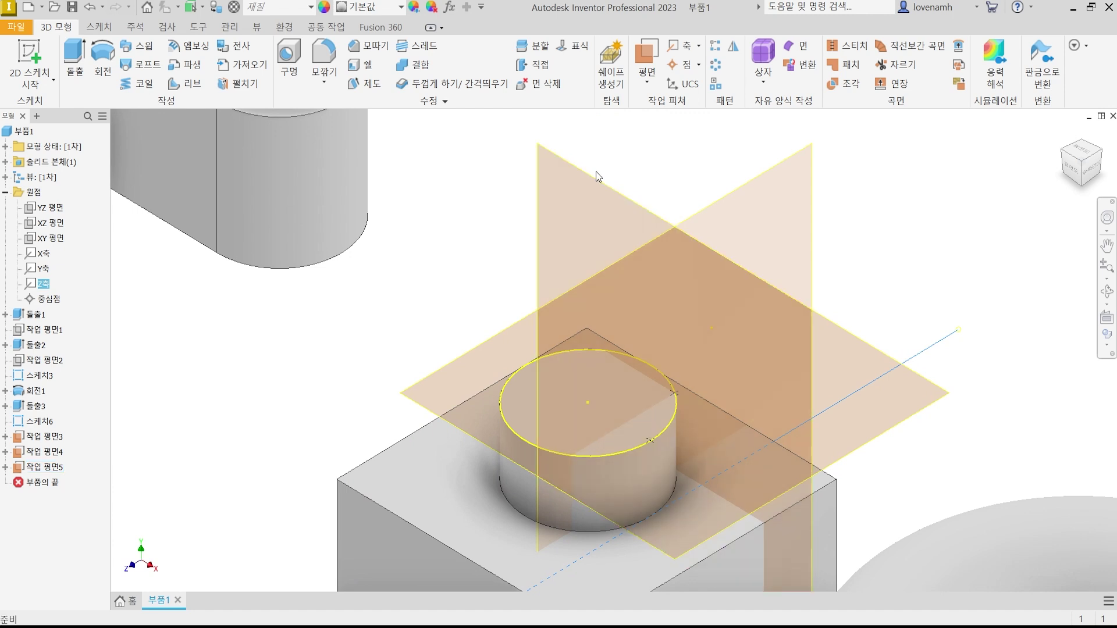
Undo all three work planes perpendicular to the X, Y and Z axes
key(Escape)
key(ctrl+z)
key(ctrl+z)
key(ctrl+z)
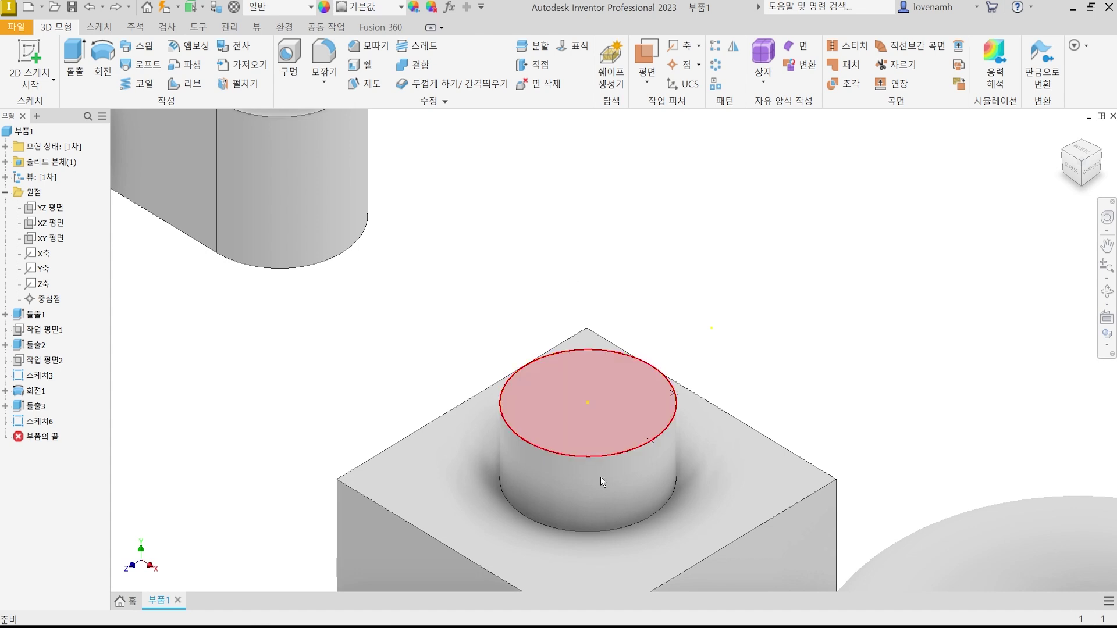
click(615, 373)
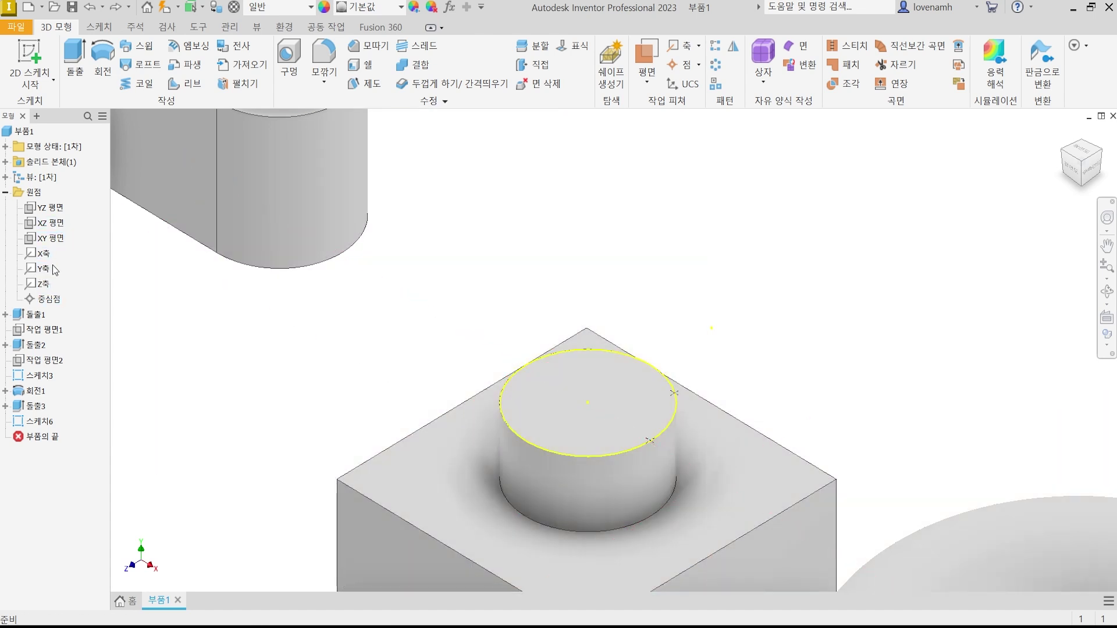
middle_drag(355, 397, 354, 317)
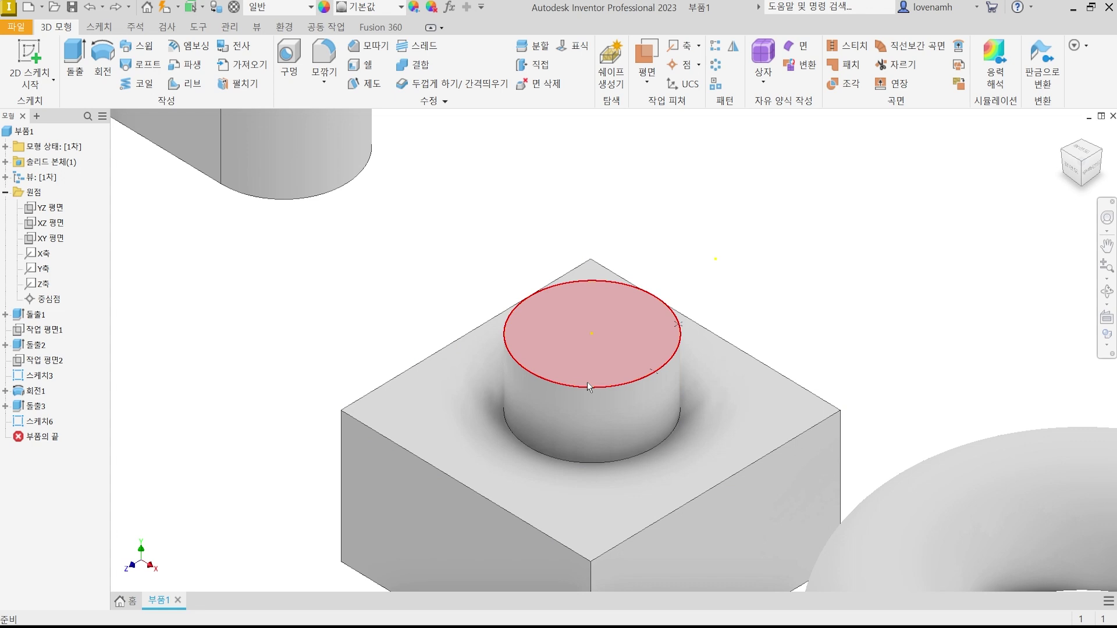
click(561, 284)
click(645, 87)
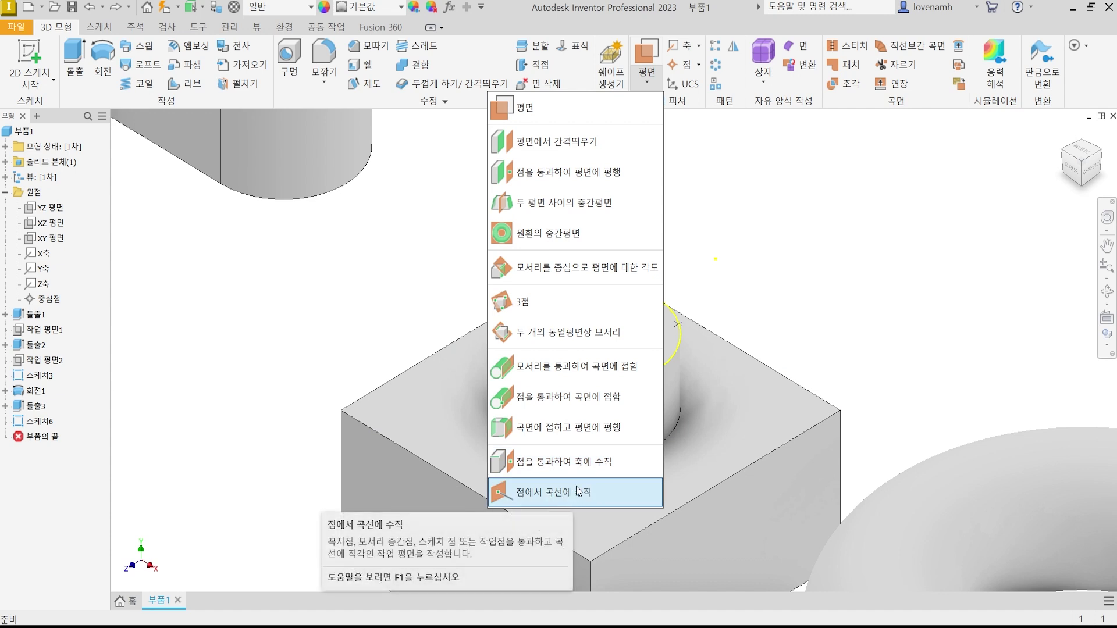
click(306, 281)
scroll(484, 253, up, 6)
scroll(487, 257, down, 7)
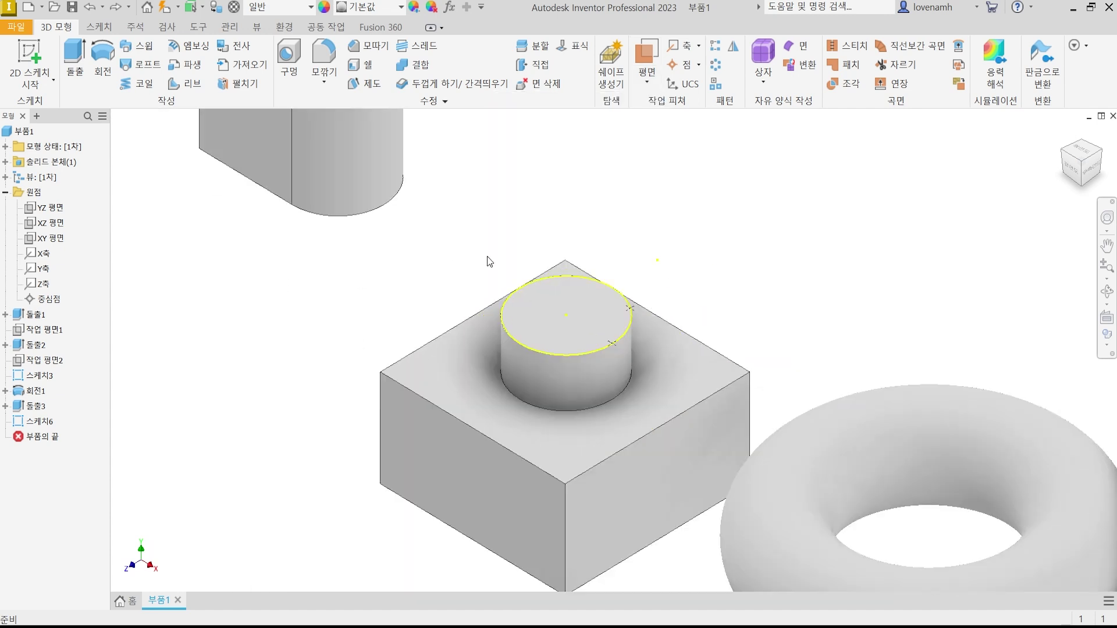
middle_drag(411, 296, 481, 272)
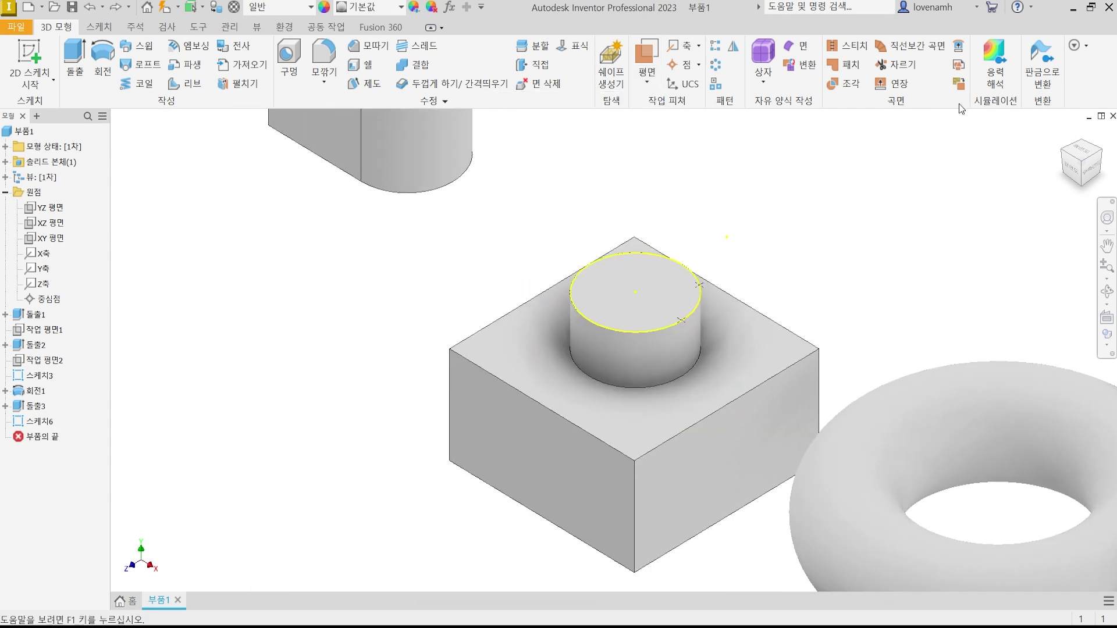
click(1085, 167)
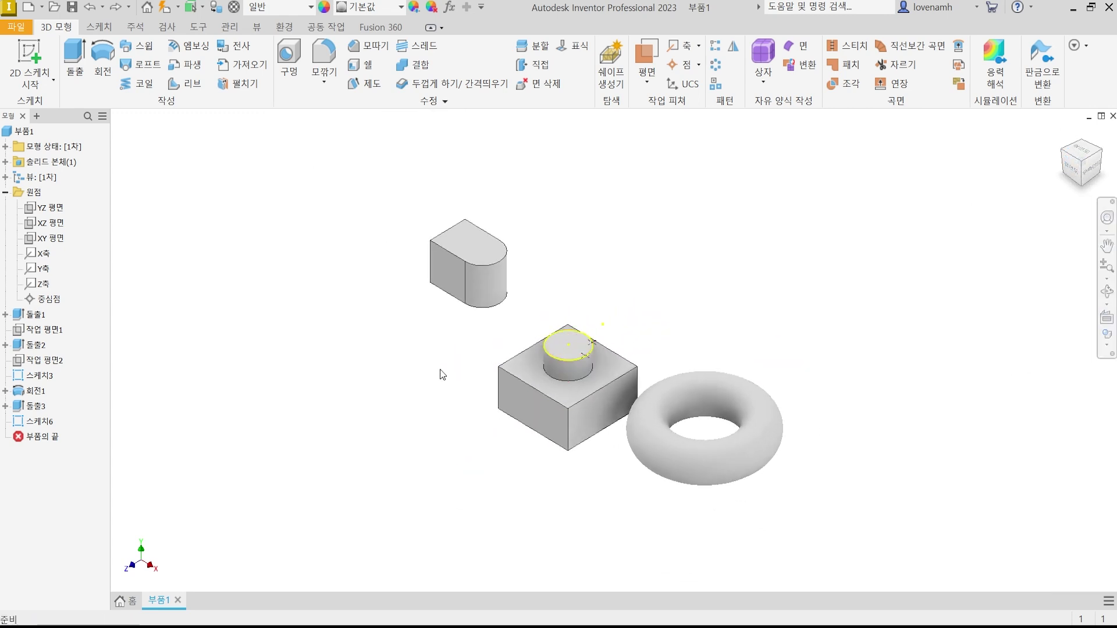
scroll(443, 375, up, 3)
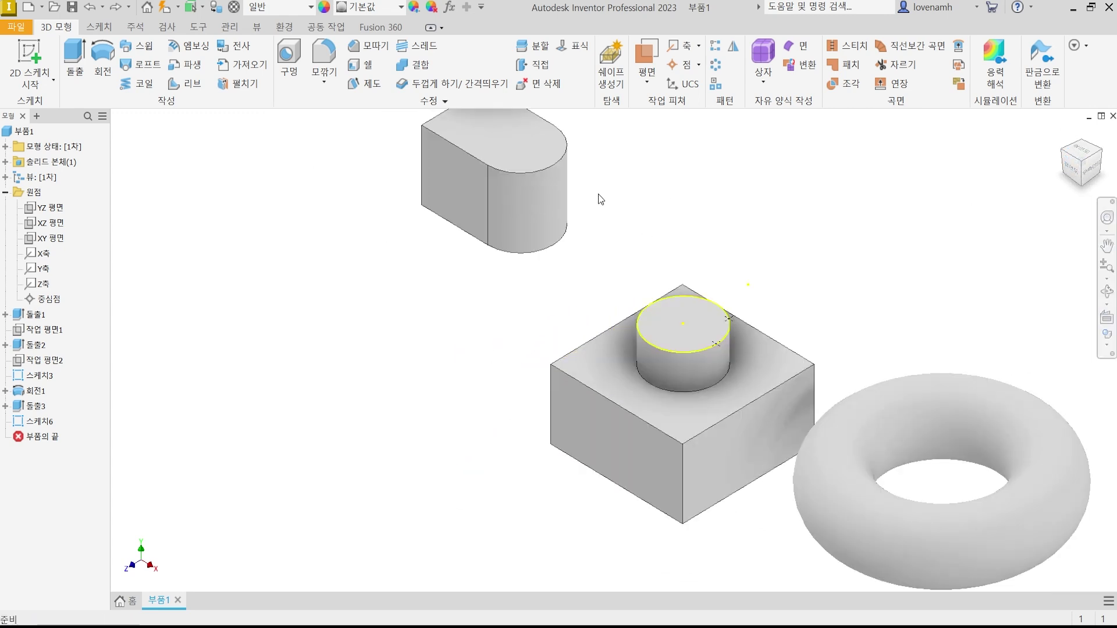
middle_drag(541, 175, 556, 308)
middle_drag(681, 387, 688, 352)
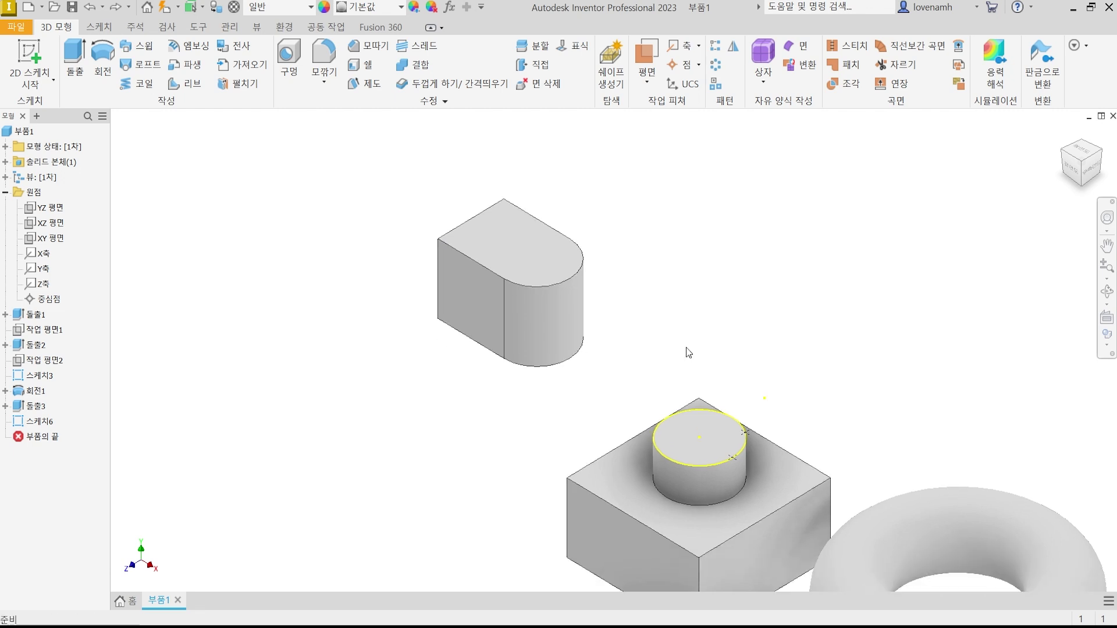
Create a work plane midway between the two opposite flat side faces of the rounded-end block
scroll(507, 300, up, 3)
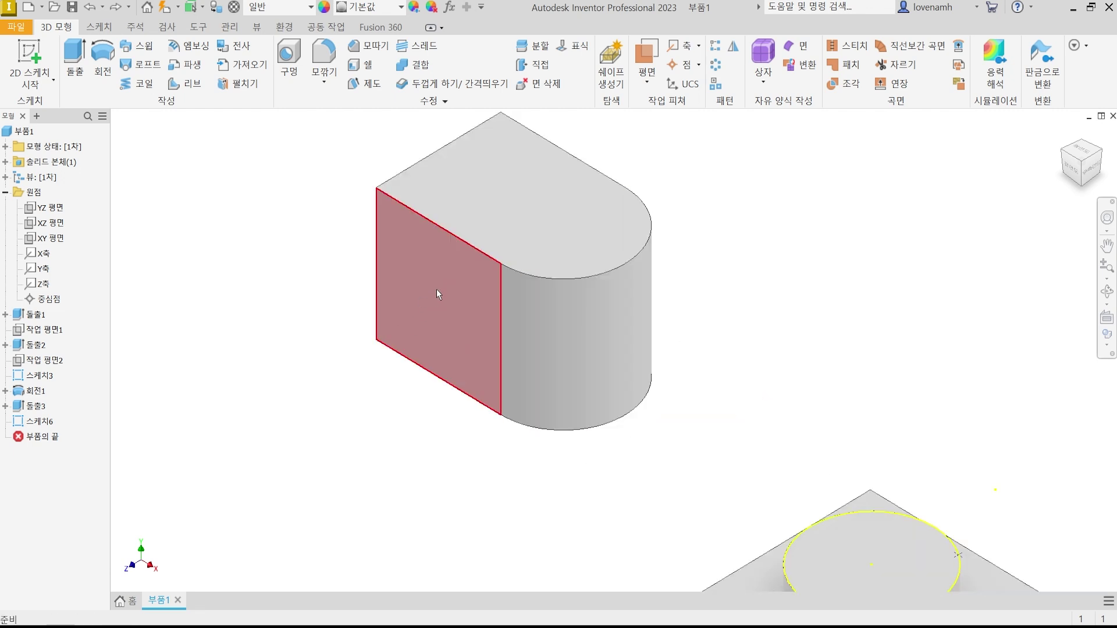
shift+middle_drag(613, 197, 680, 148)
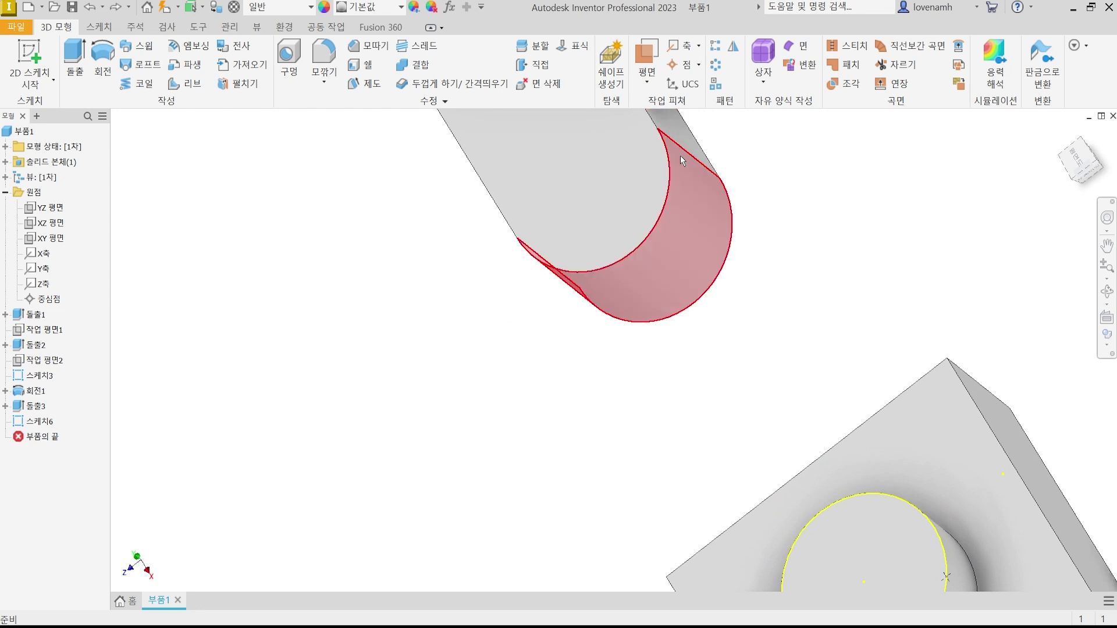
shift+middle_drag(634, 304, 682, 259)
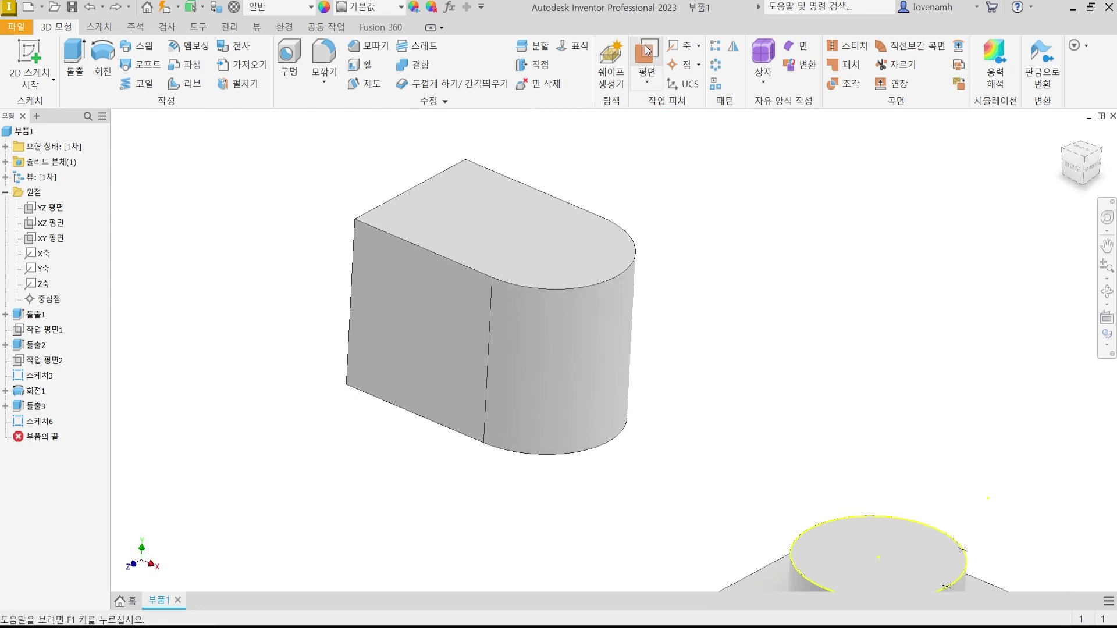
click(648, 51)
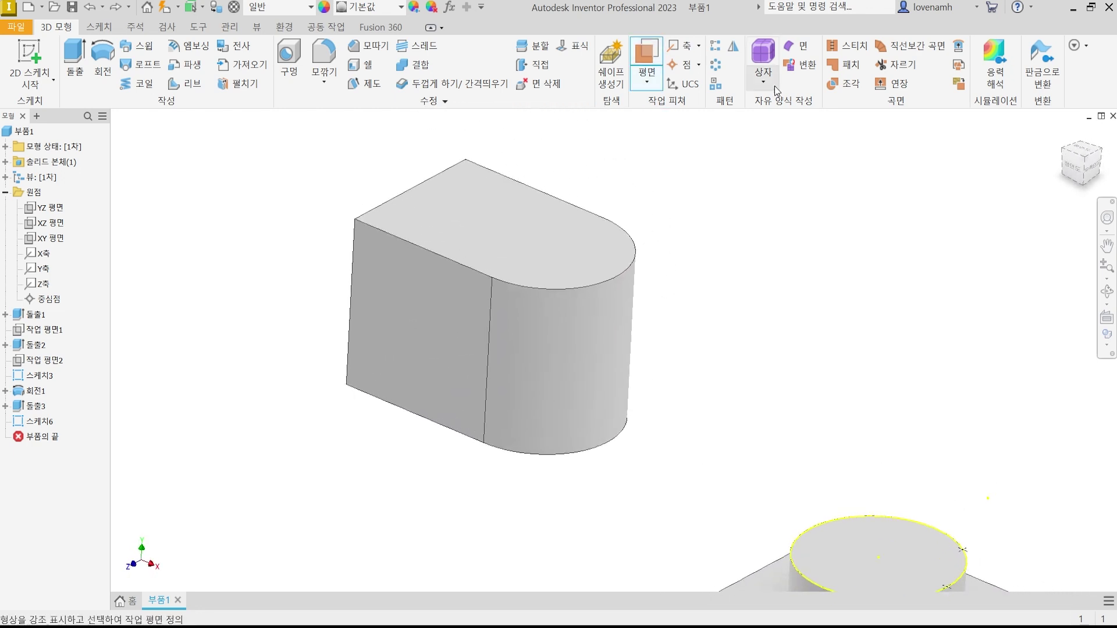
click(444, 310)
shift+middle_drag(866, 411, 762, 224)
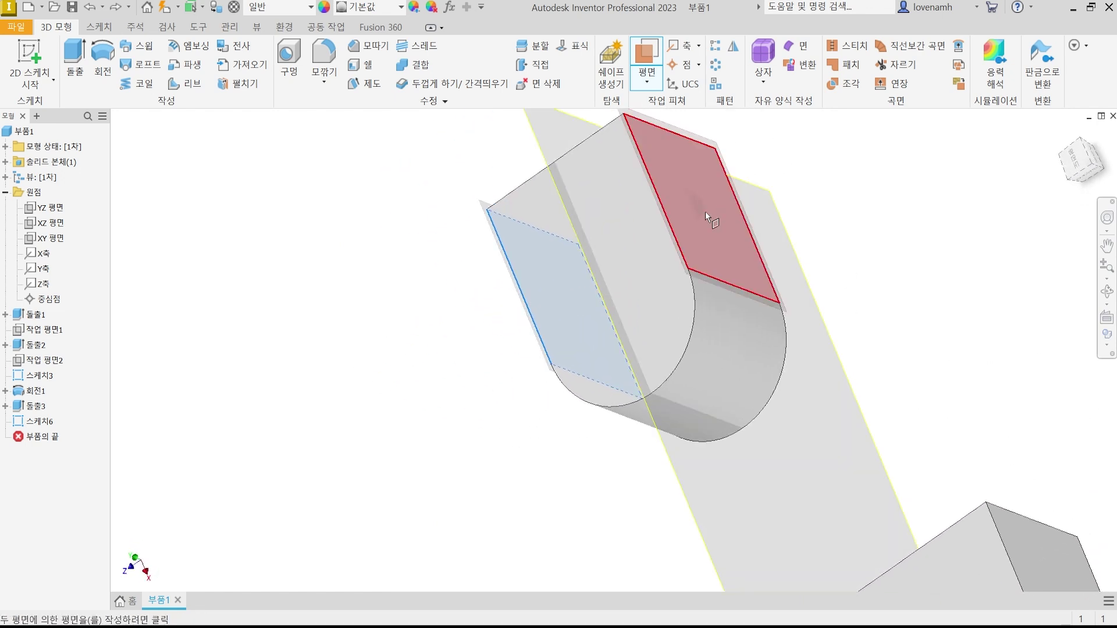
click(705, 211)
shift+middle_drag(506, 518, 568, 457)
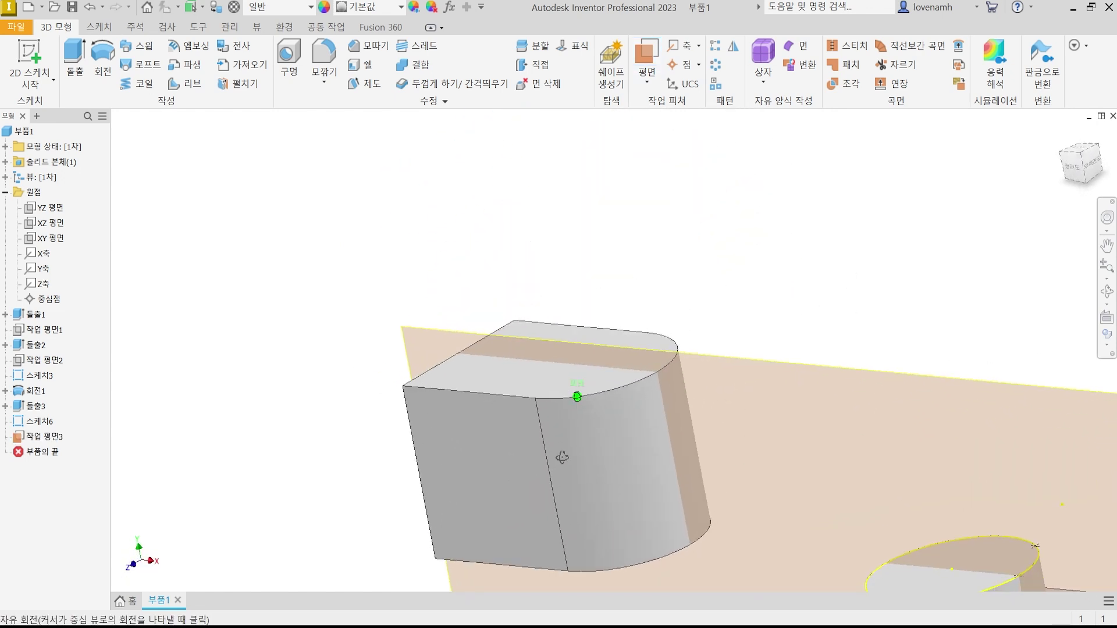
Start a sketch on the rounded block's midplane and slice the graphics at the sketch plane
click(1083, 162)
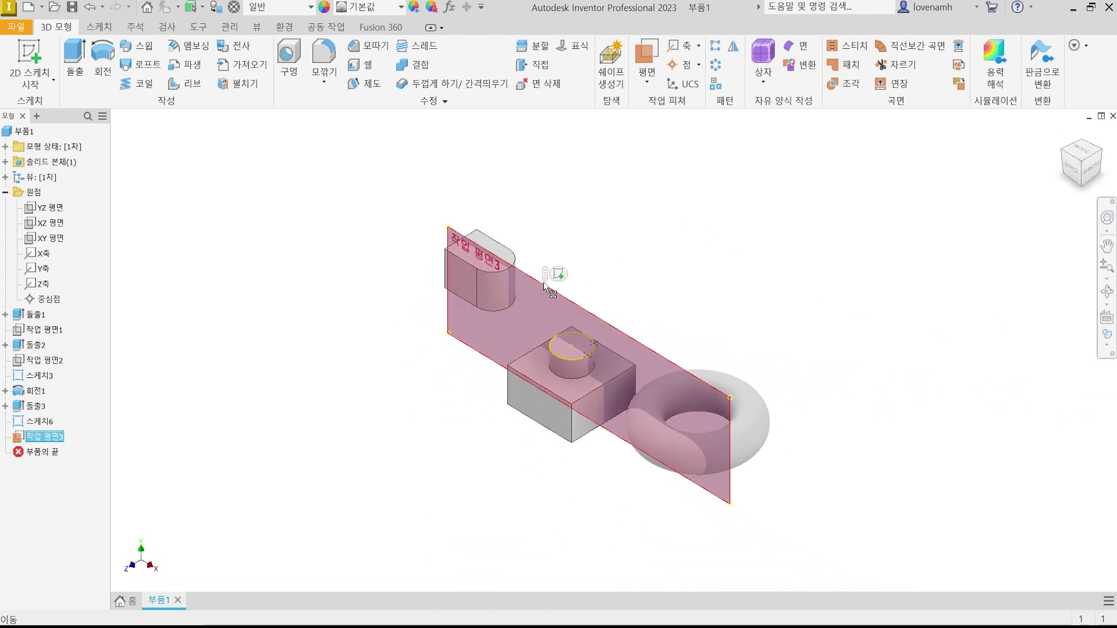
click(546, 281)
click(20, 57)
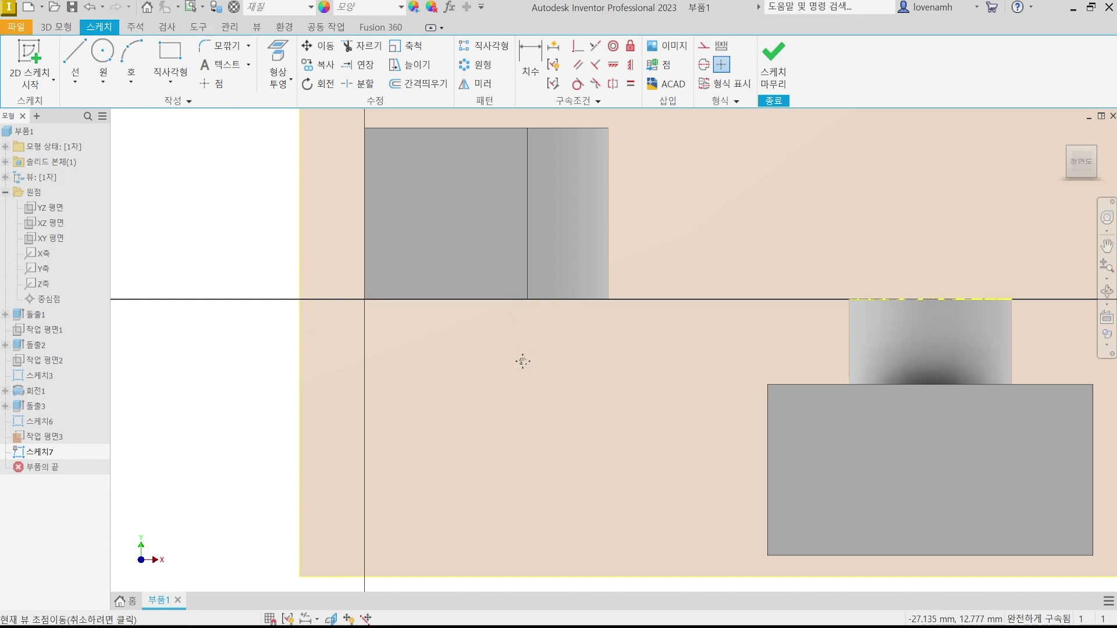
key(F7)
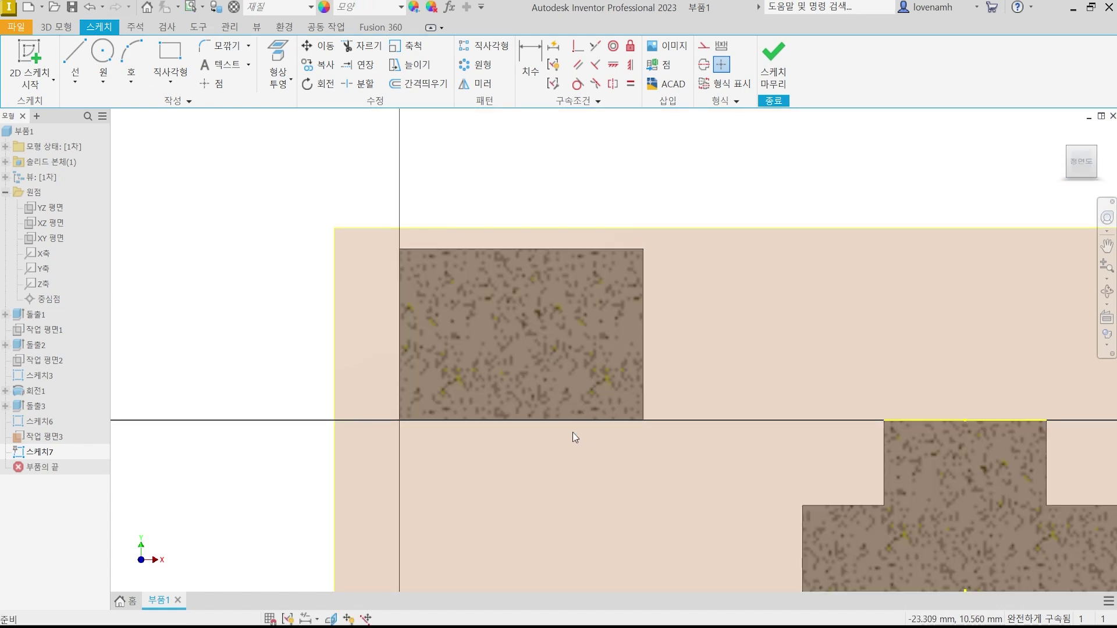
scroll(437, 389, up, 4)
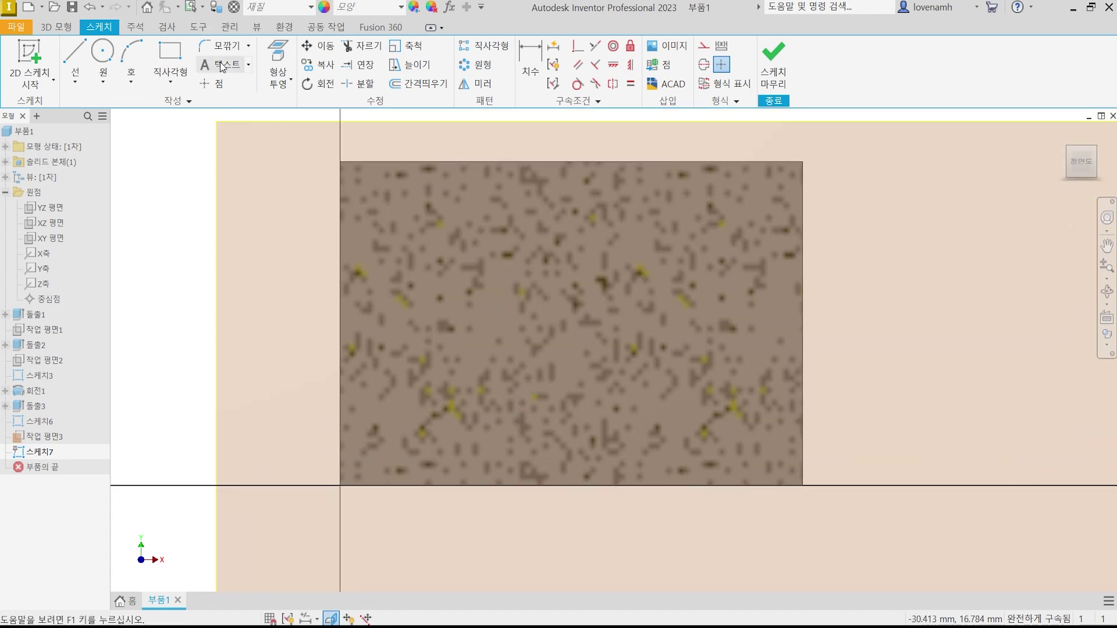
Sketch a five-point interpolation spline crossing the rounded block's section and extending past both its ends, and finish the sketch
click(81, 75)
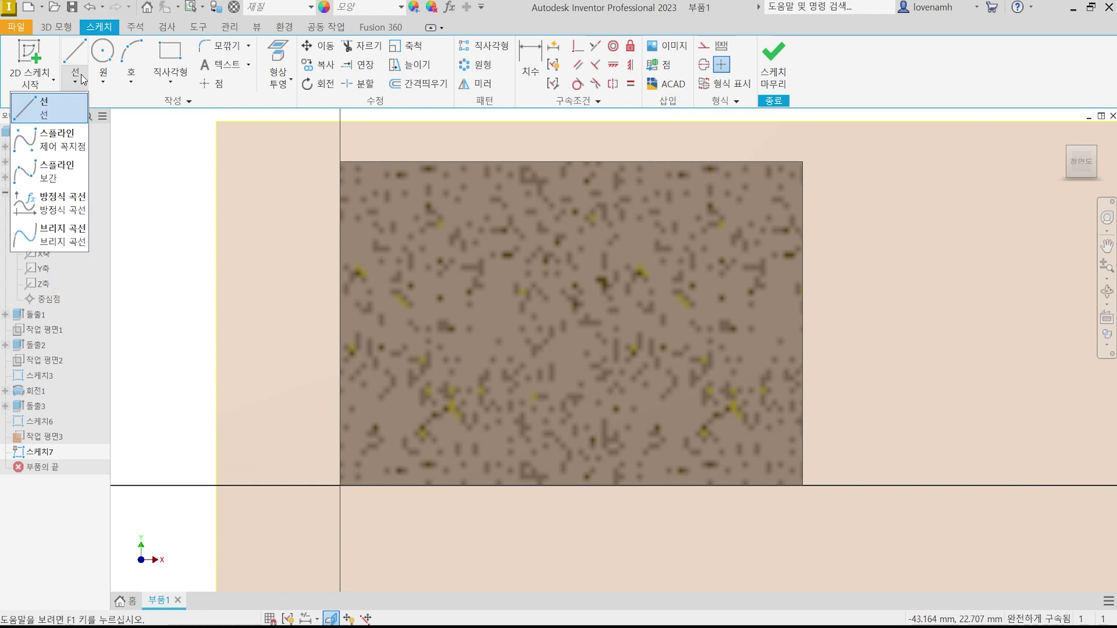
click(55, 180)
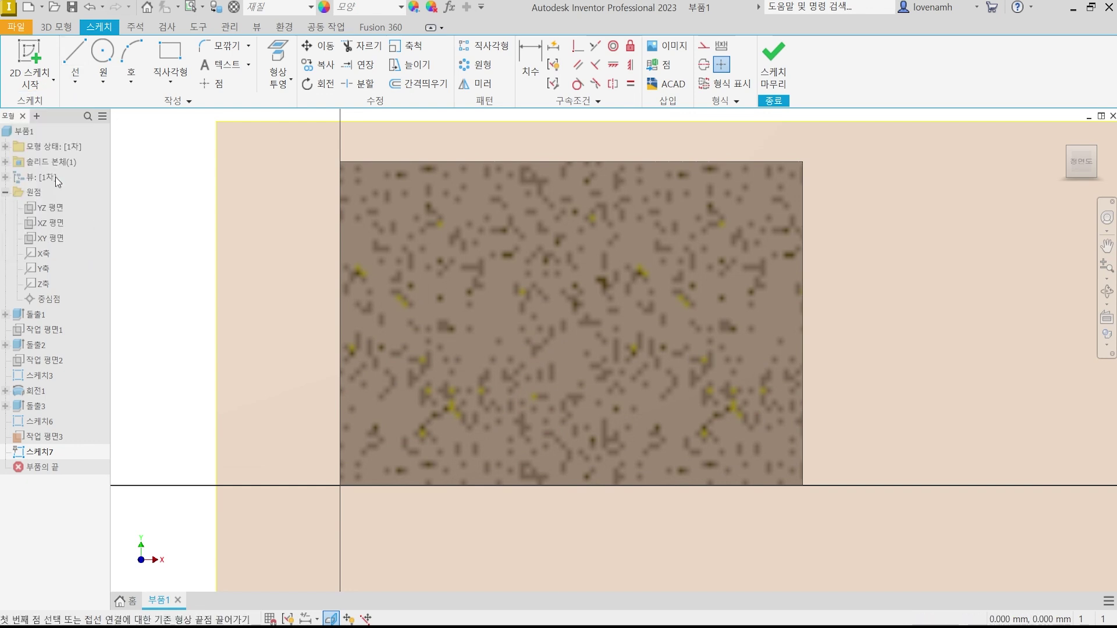
click(295, 266)
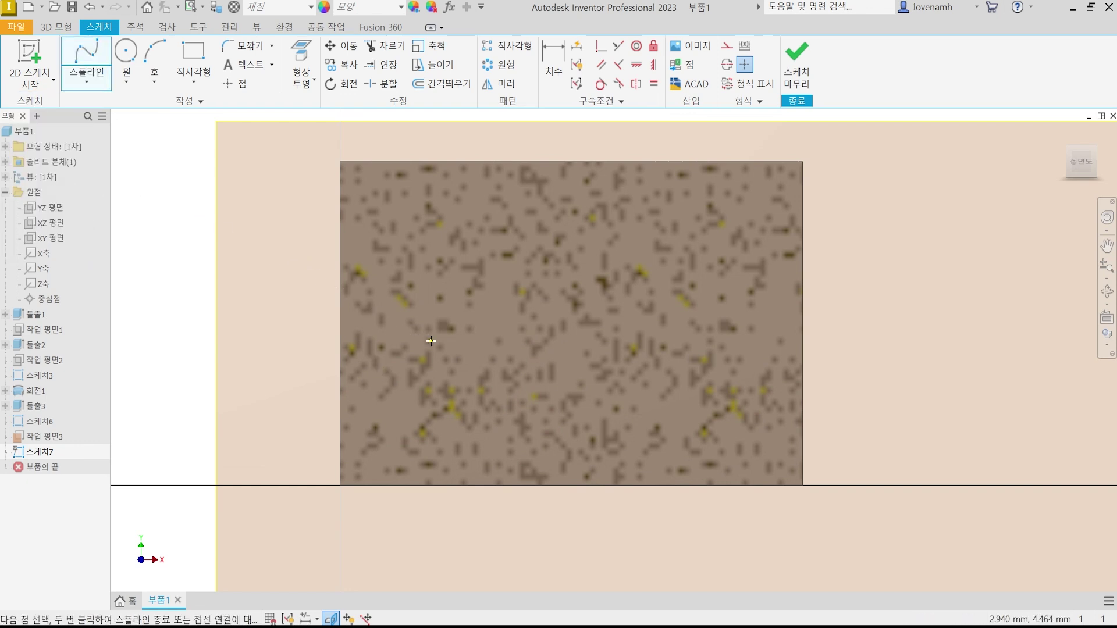
click(430, 341)
click(634, 291)
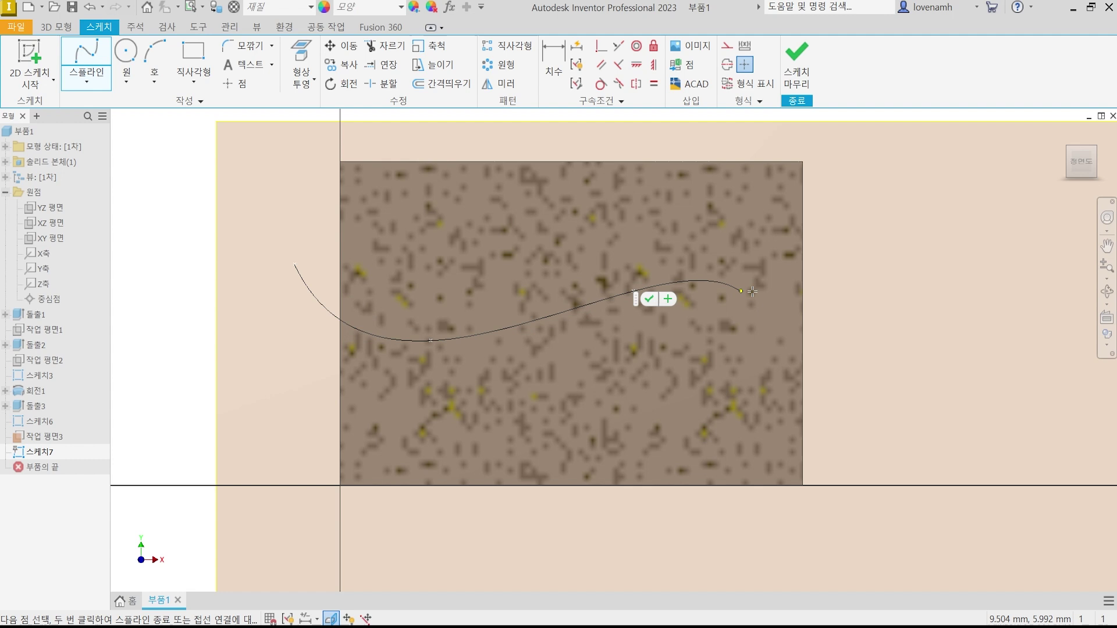
click(842, 281)
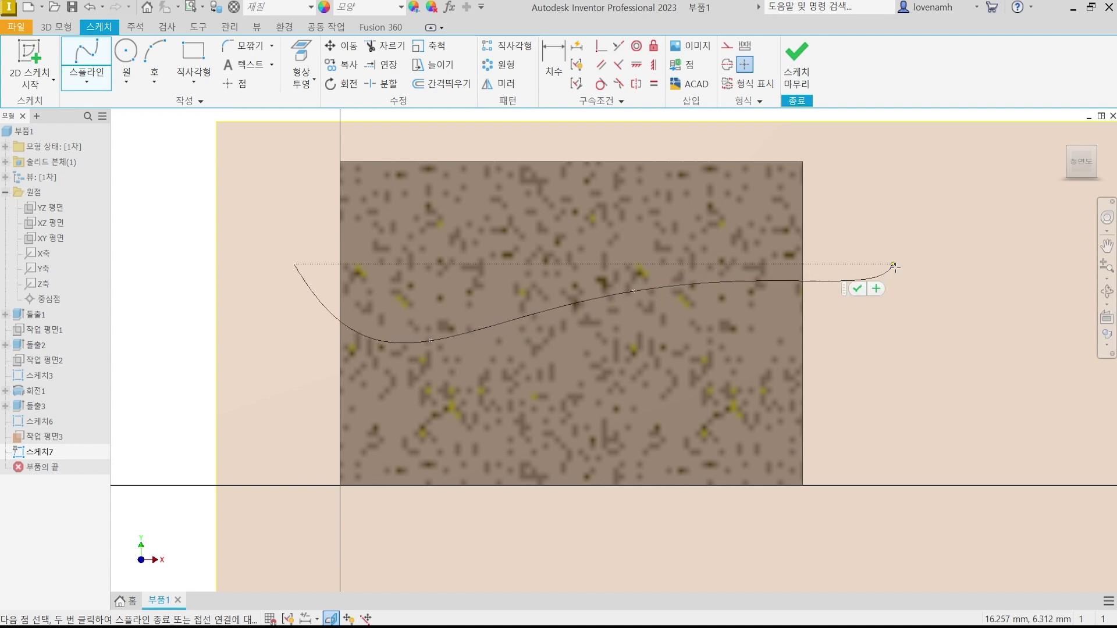
click(917, 283)
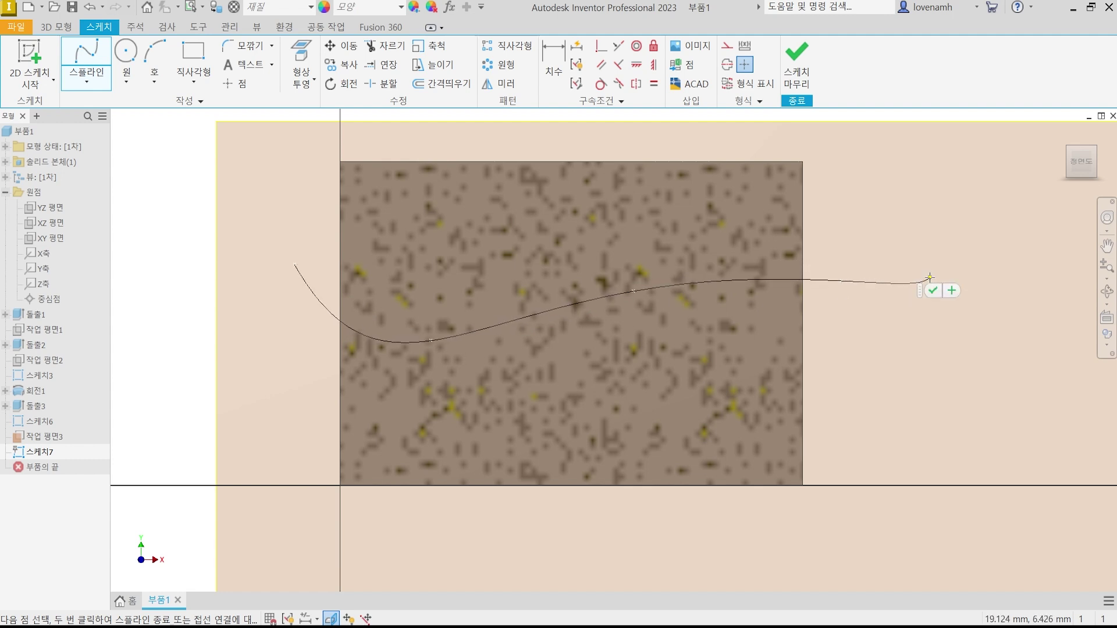
click(929, 290)
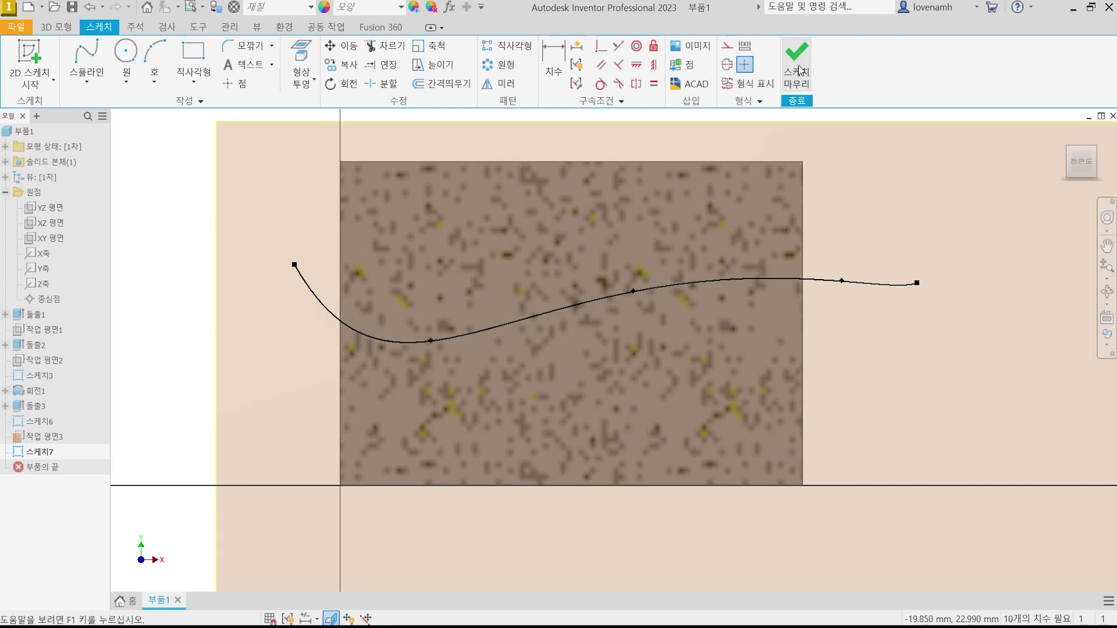
click(798, 70)
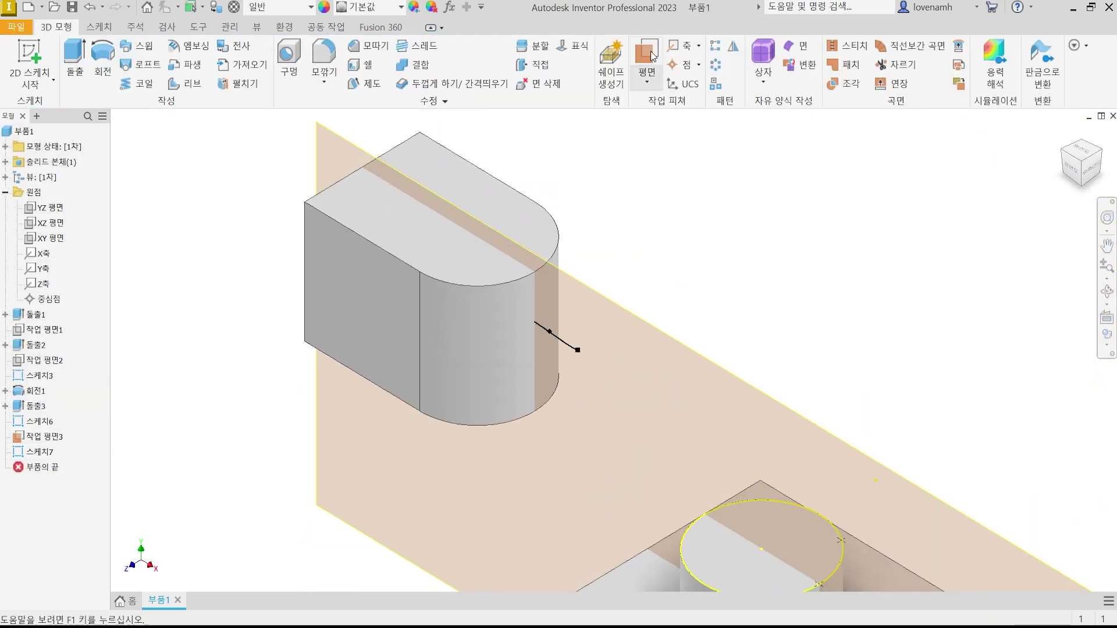
Create a work plane normal to the spline at its endpoint beyond the block's rounded end
click(647, 81)
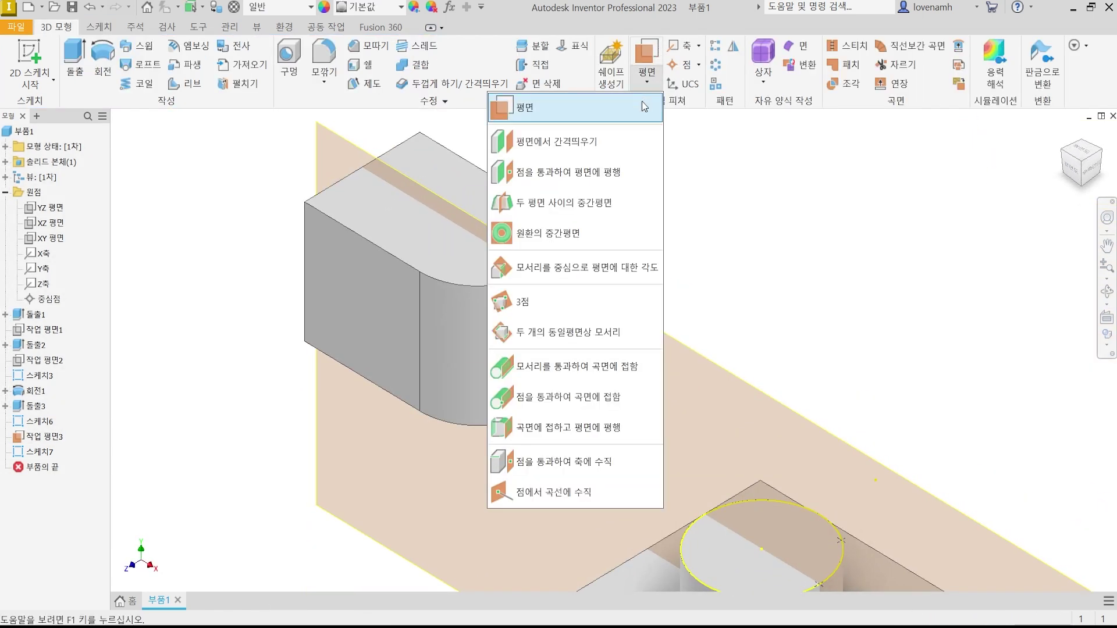
click(581, 495)
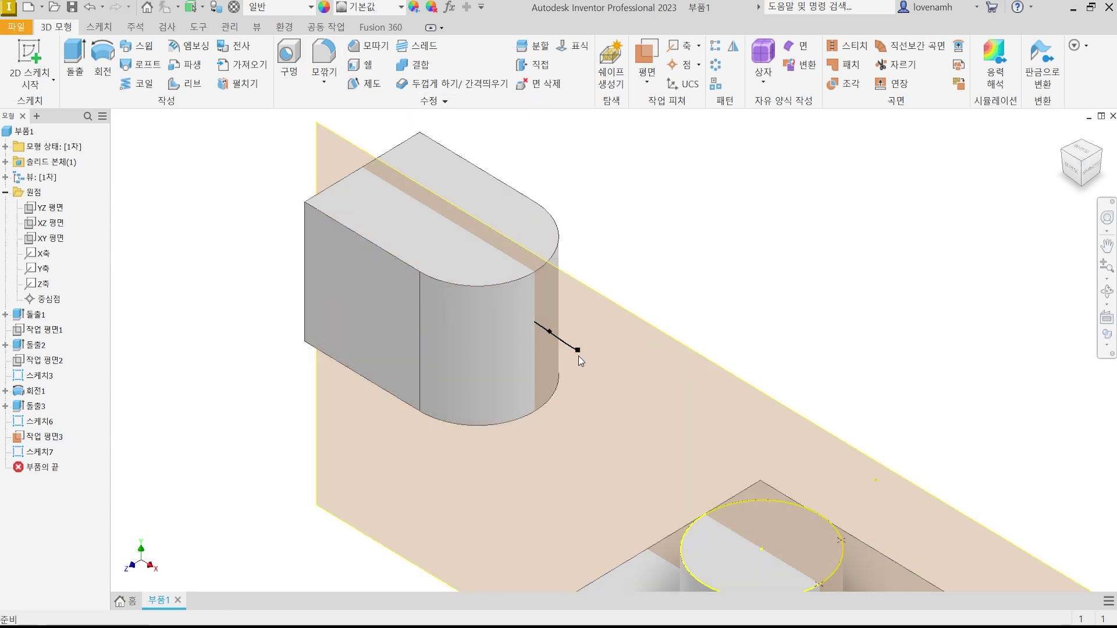
click(646, 58)
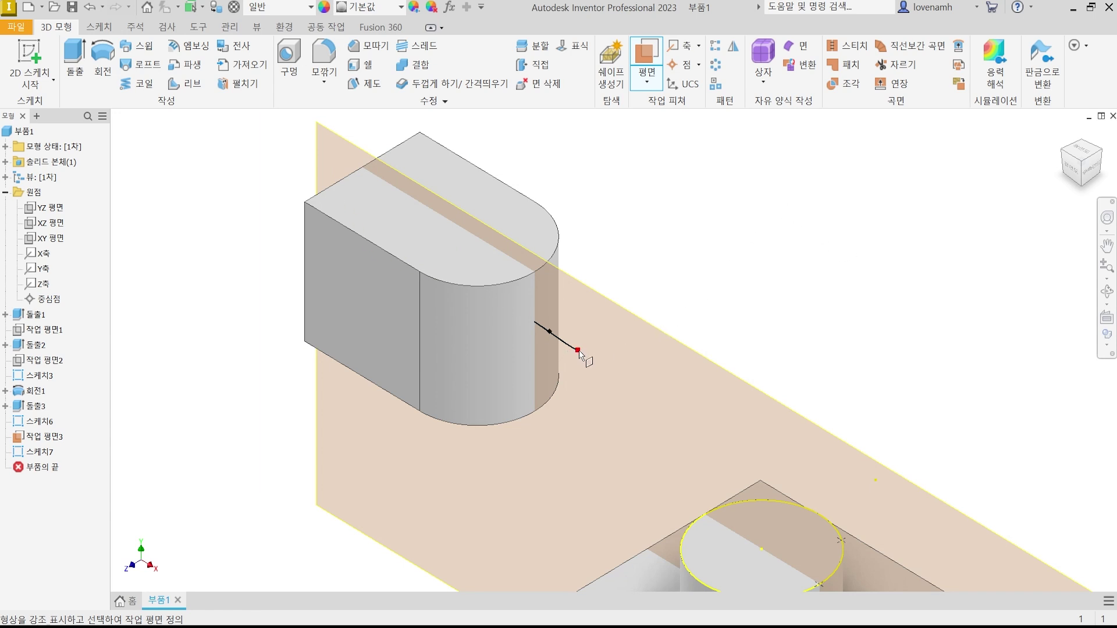
click(578, 350)
click(573, 351)
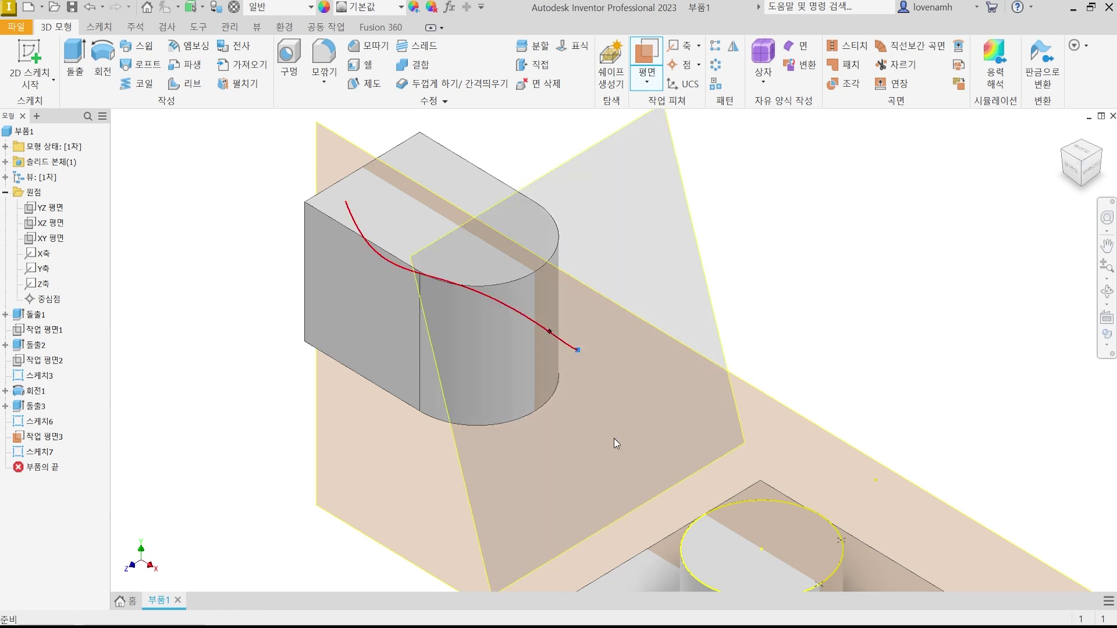
Examine from the front and obliquely how the new work plane meets the spline at its endpoint
click(1072, 178)
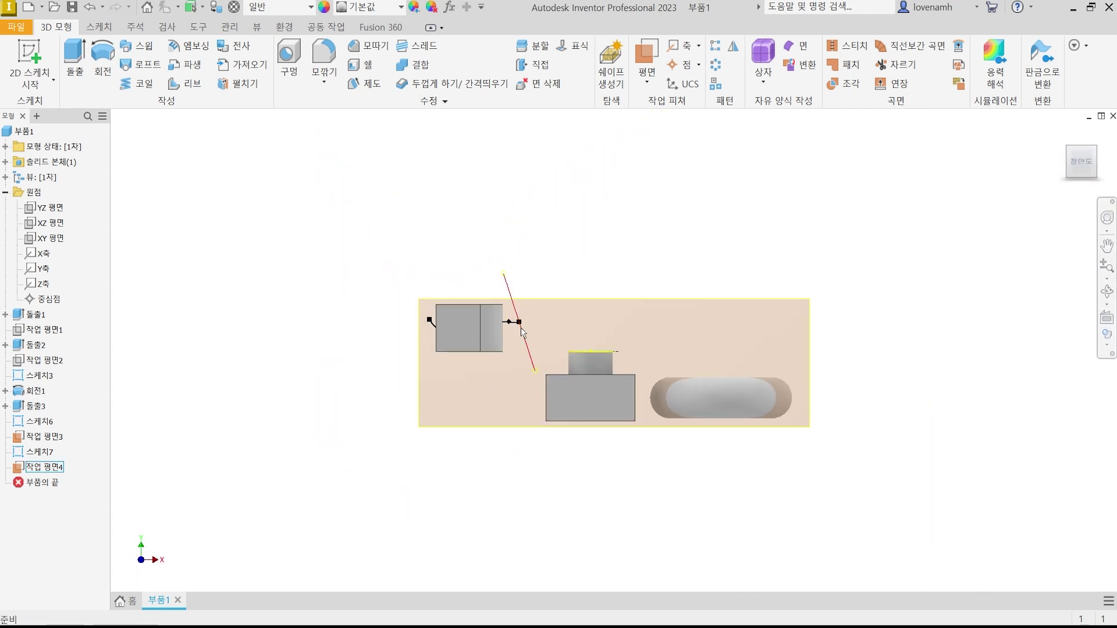
scroll(521, 327, up, 5)
scroll(514, 288, up, 2)
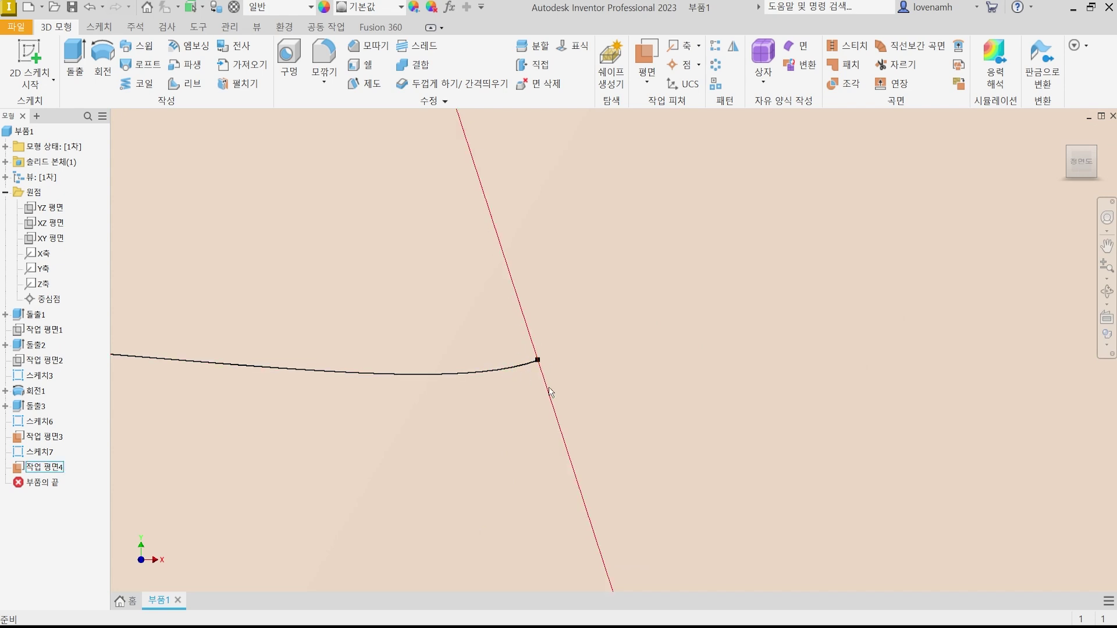
scroll(608, 311, down, 4)
scroll(597, 313, up, 10)
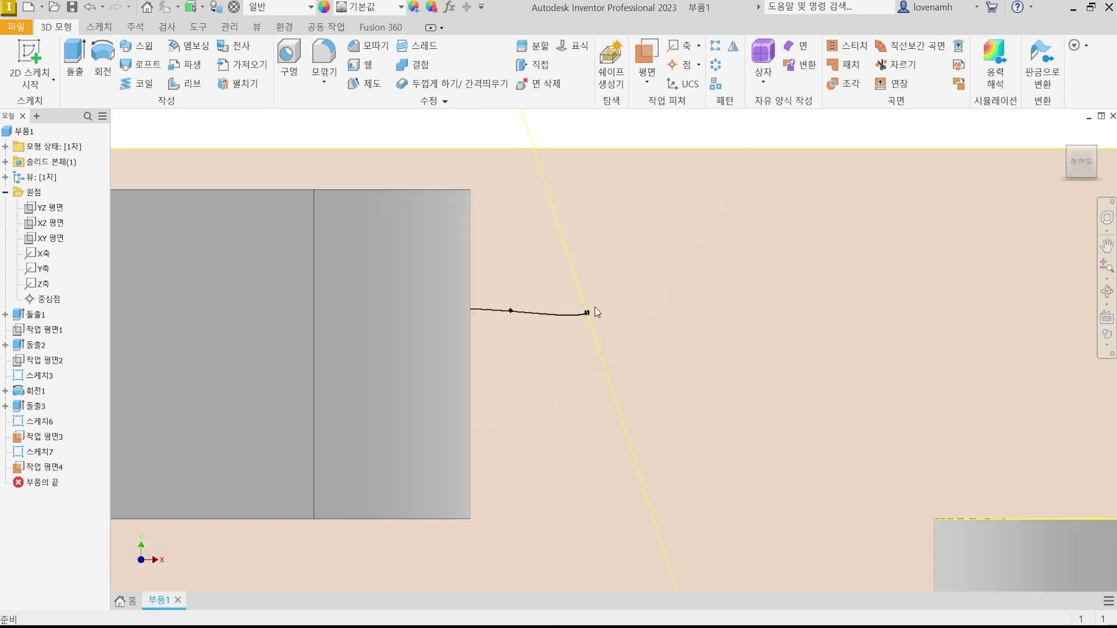
scroll(593, 311, up, 2)
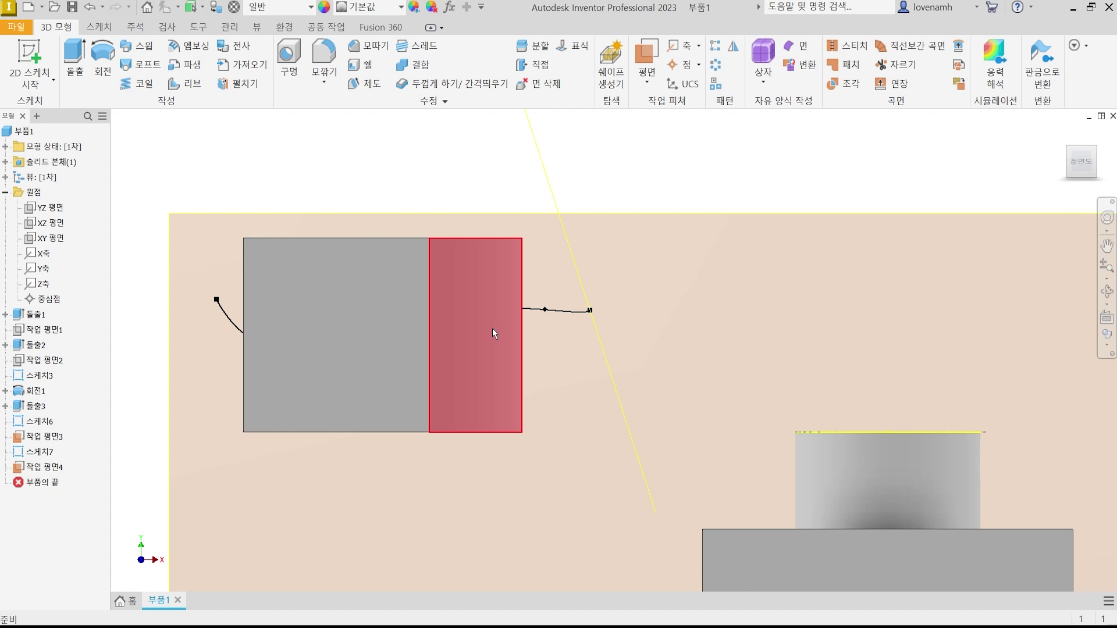
shift+middle_drag(682, 341, 551, 344)
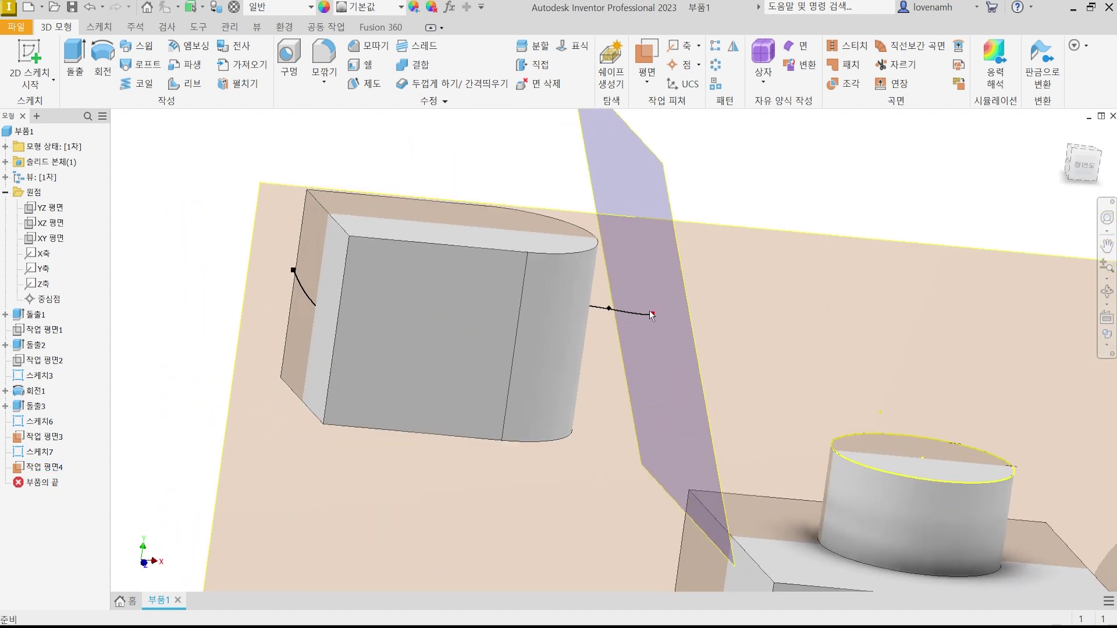
scroll(654, 318, down, 5)
scroll(655, 318, up, 5)
key(Page_Up)
click(655, 319)
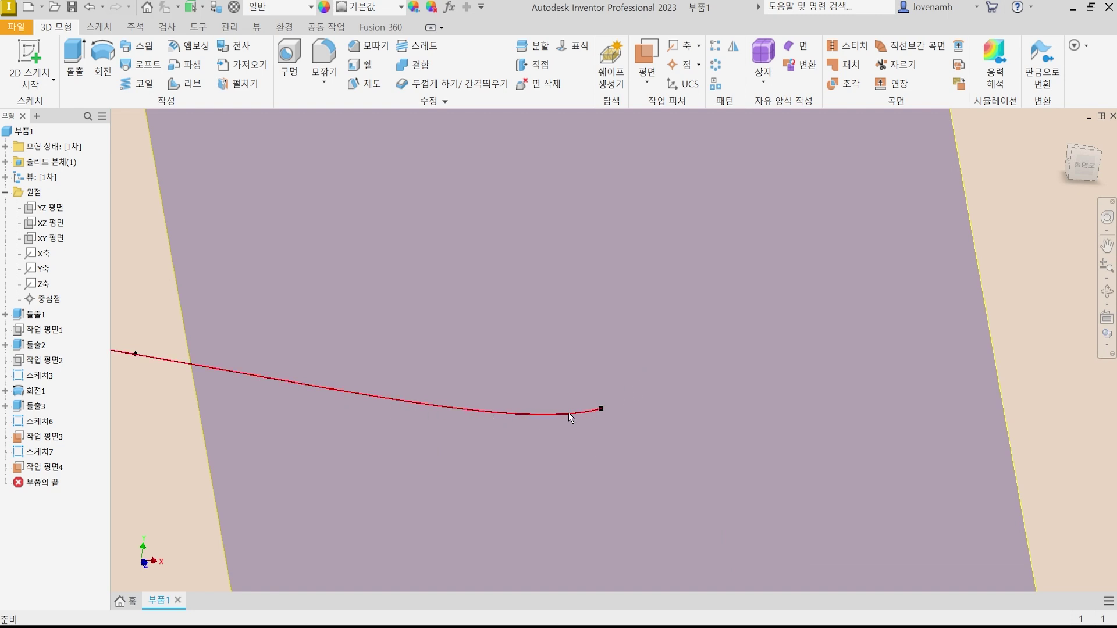
scroll(578, 402, down, 5)
scroll(579, 397, down, 5)
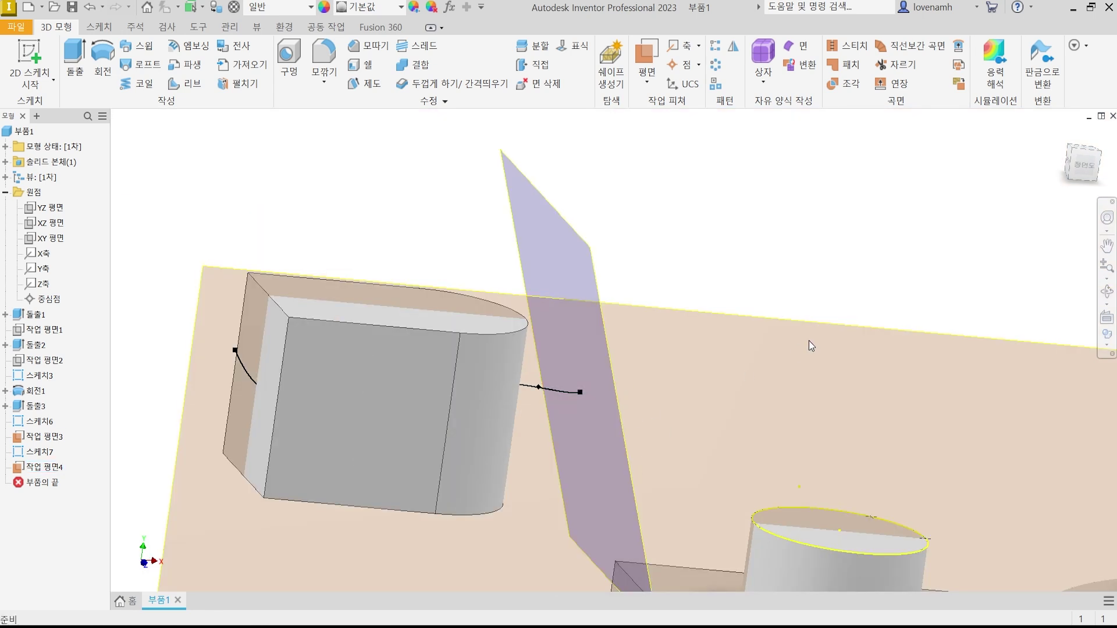
shift+middle_drag(809, 344, 763, 349)
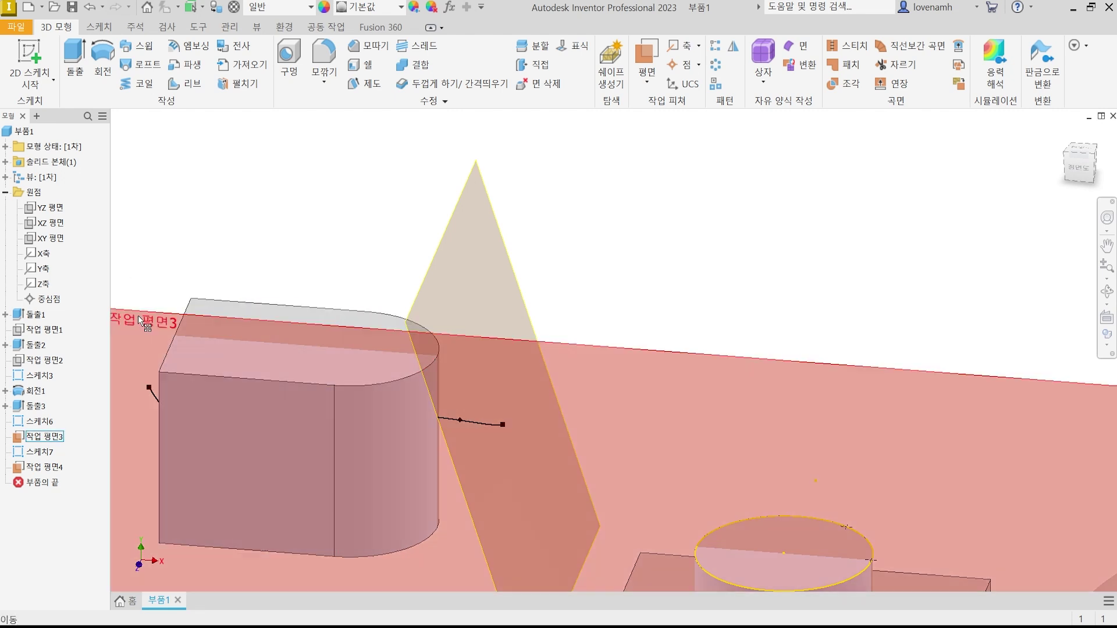
Start another sketch on the rounded block's midplane with the graphics sliced at the sketch plane
click(43, 437)
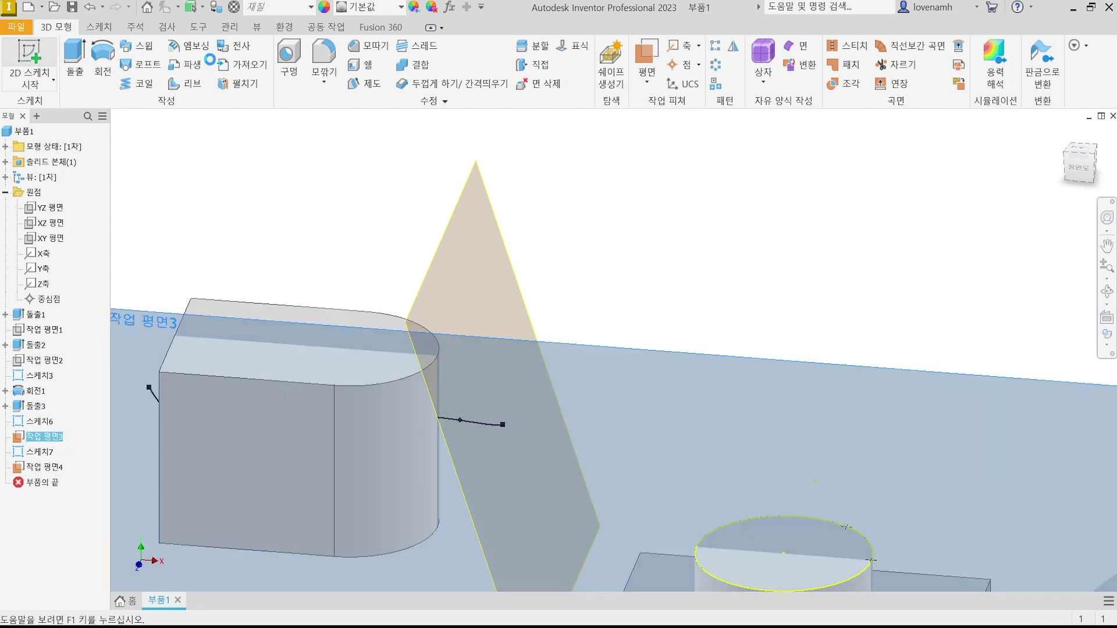
key(s)
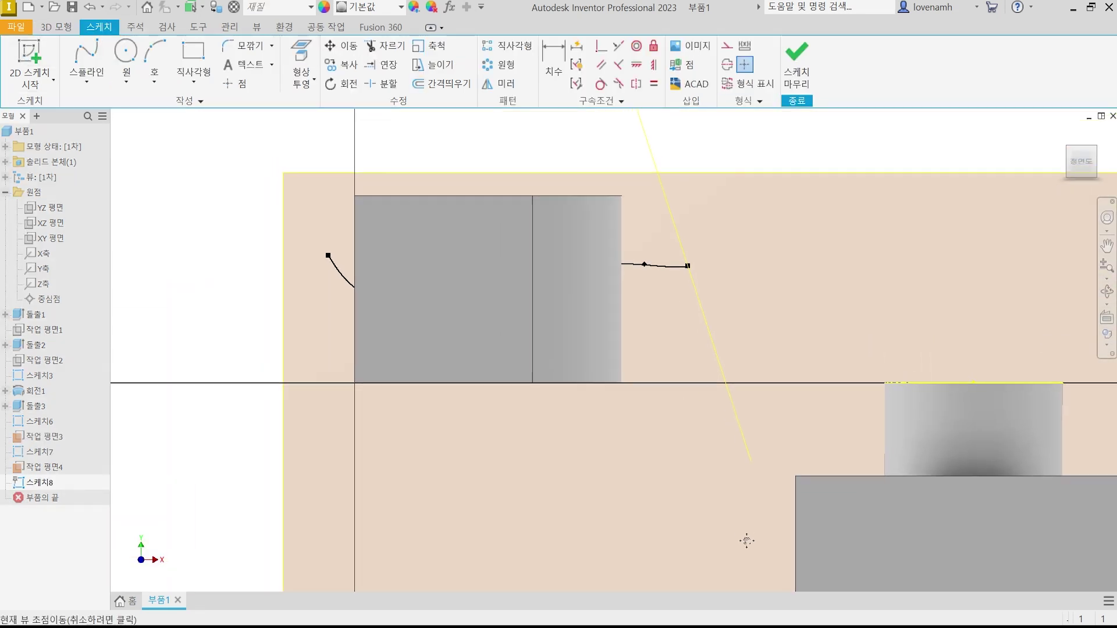
drag(747, 541, 753, 549)
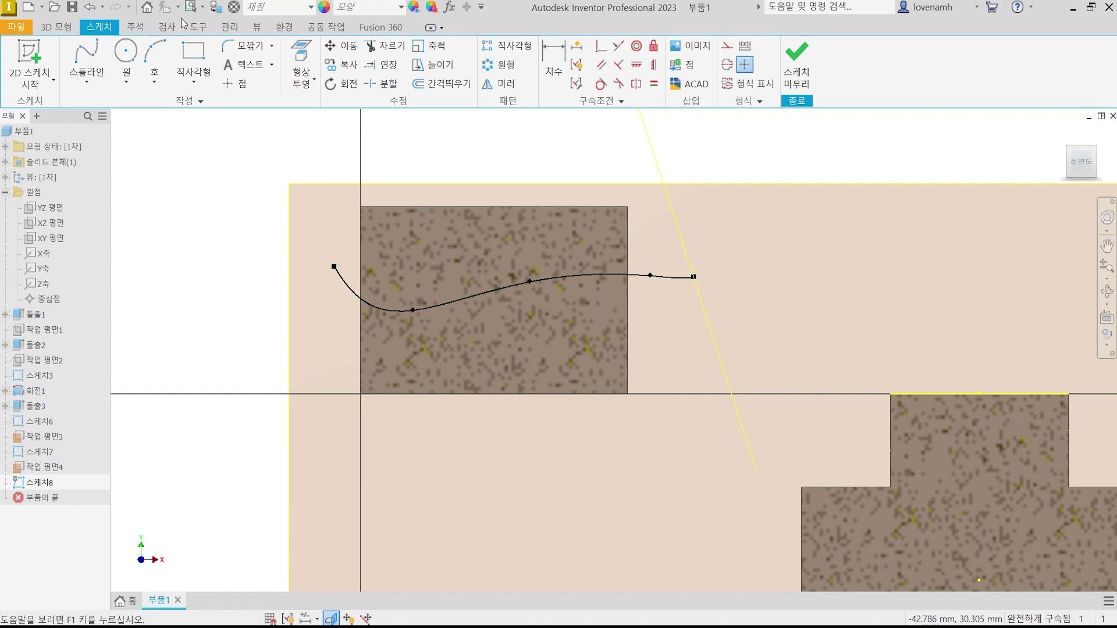
Sketch a three-point arc passing vertically through the rounded block's section and extending beyond its upper and lower faces, and finish the sketch
click(154, 54)
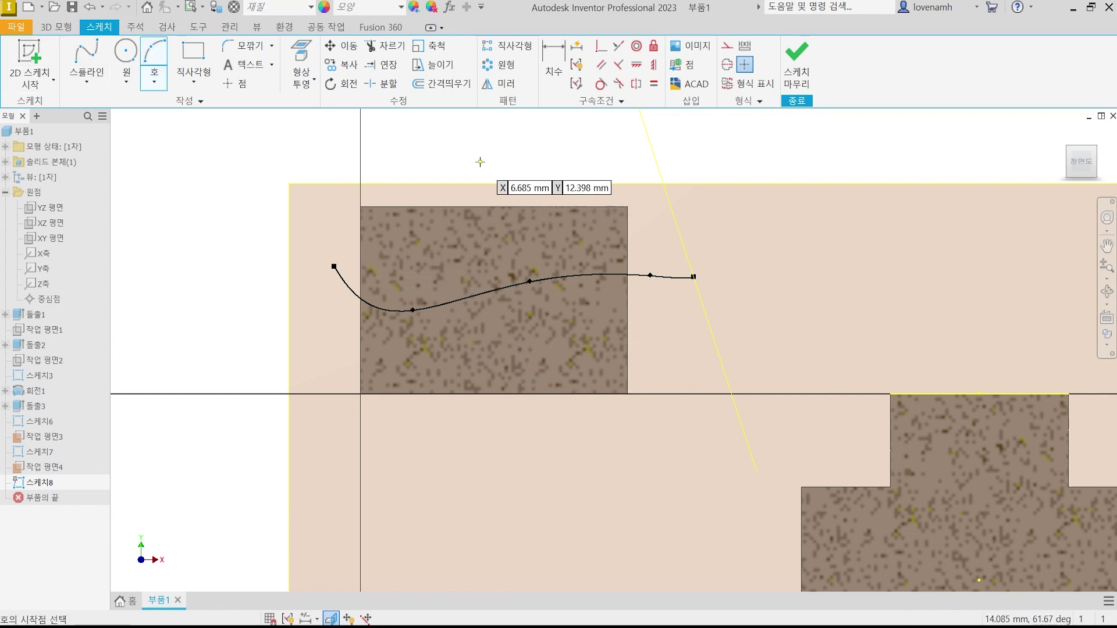
click(500, 151)
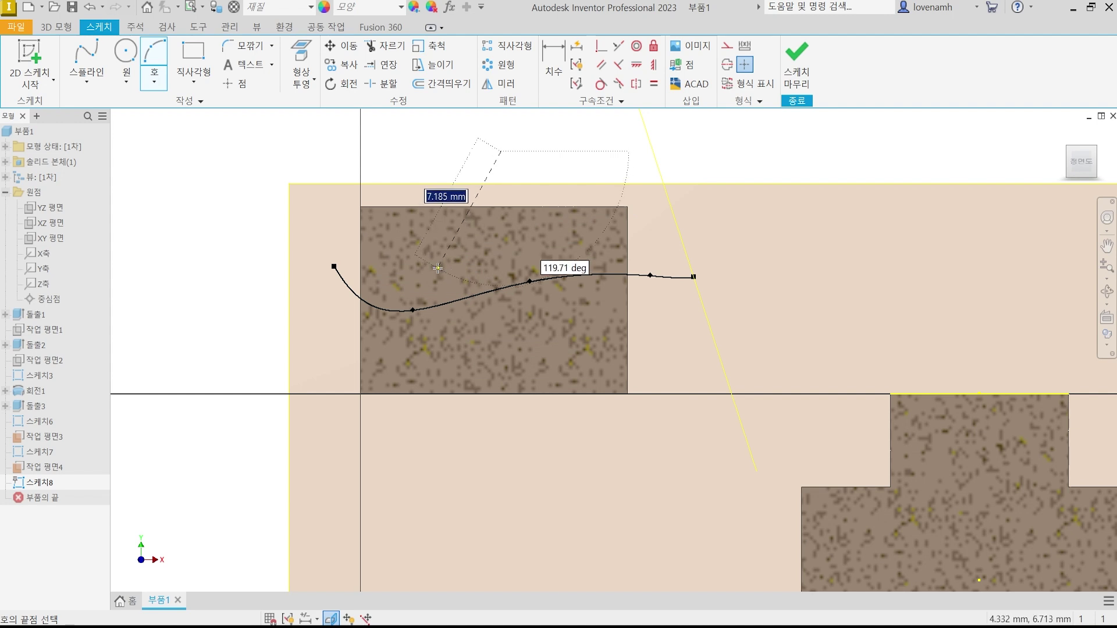
click(500, 511)
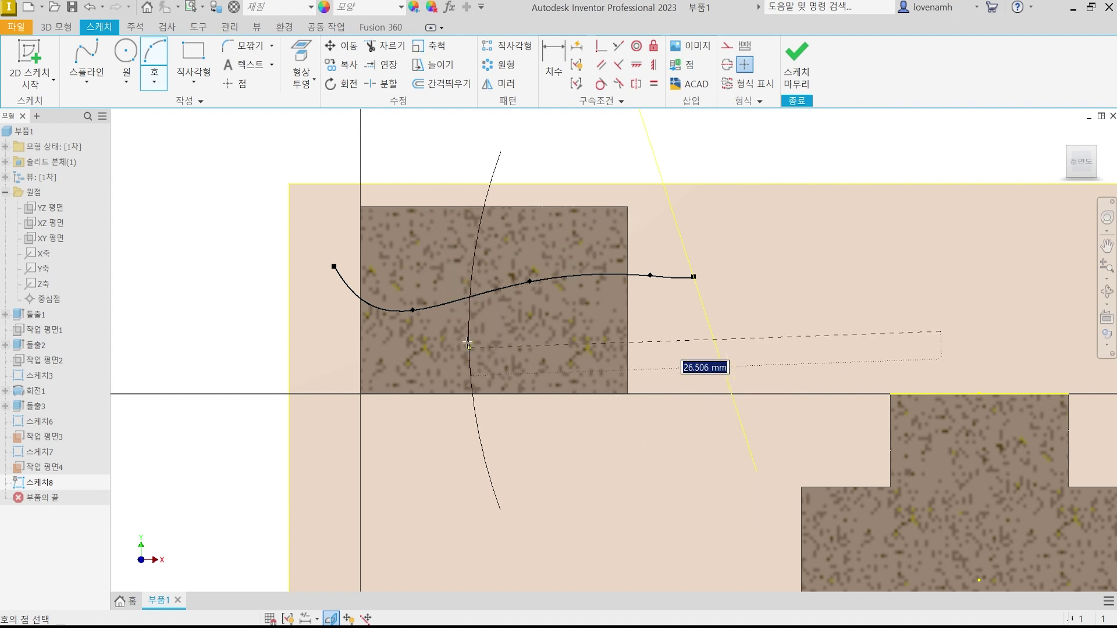
click(411, 340)
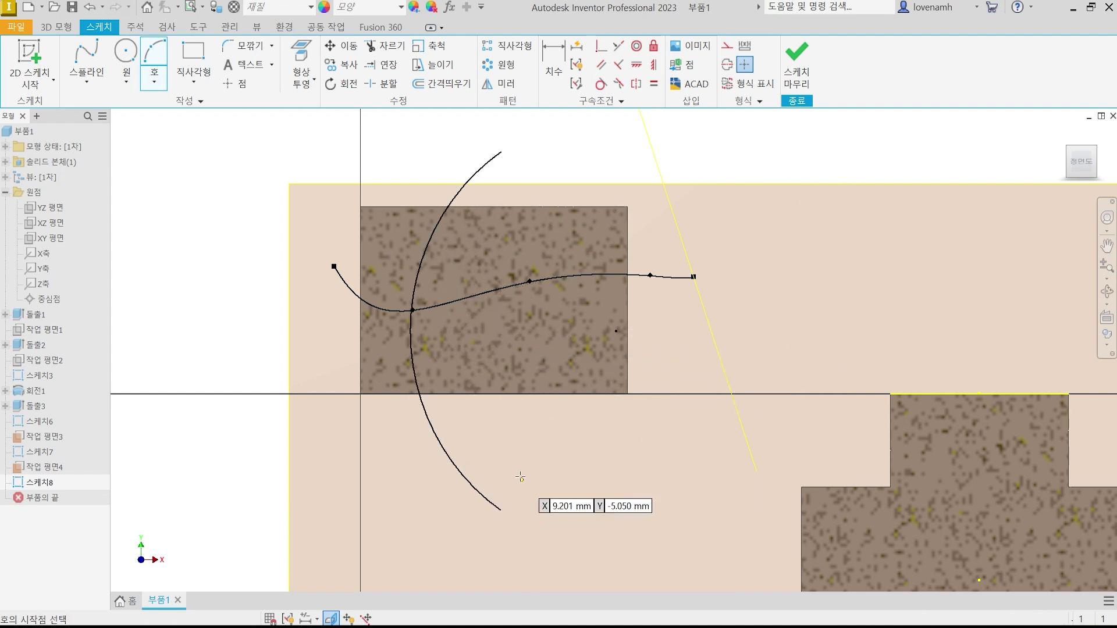
key(Escape)
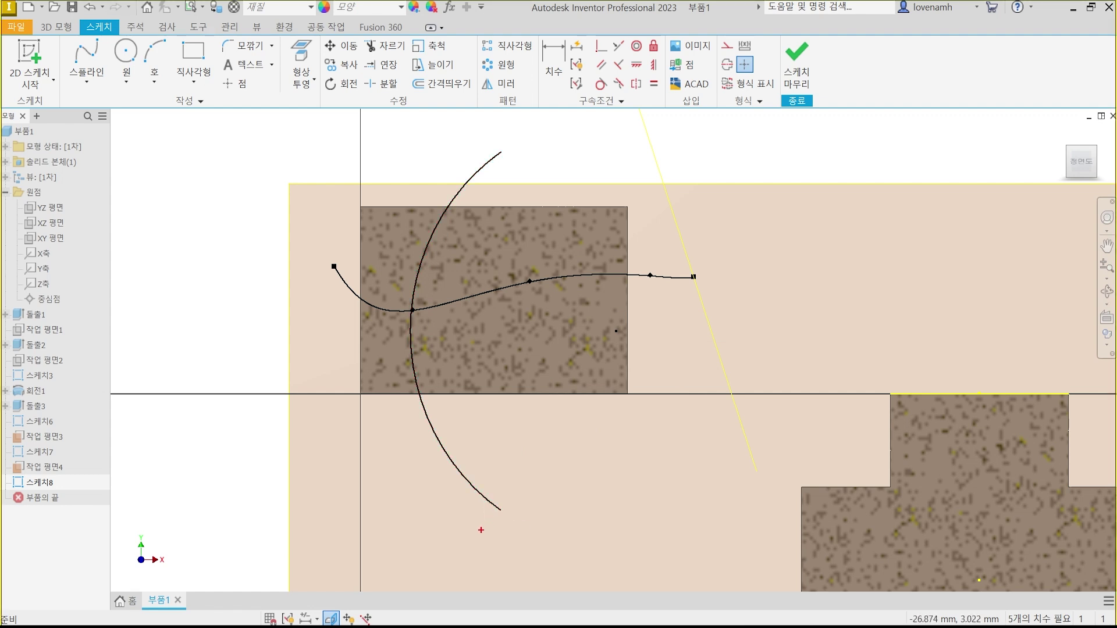
click(475, 542)
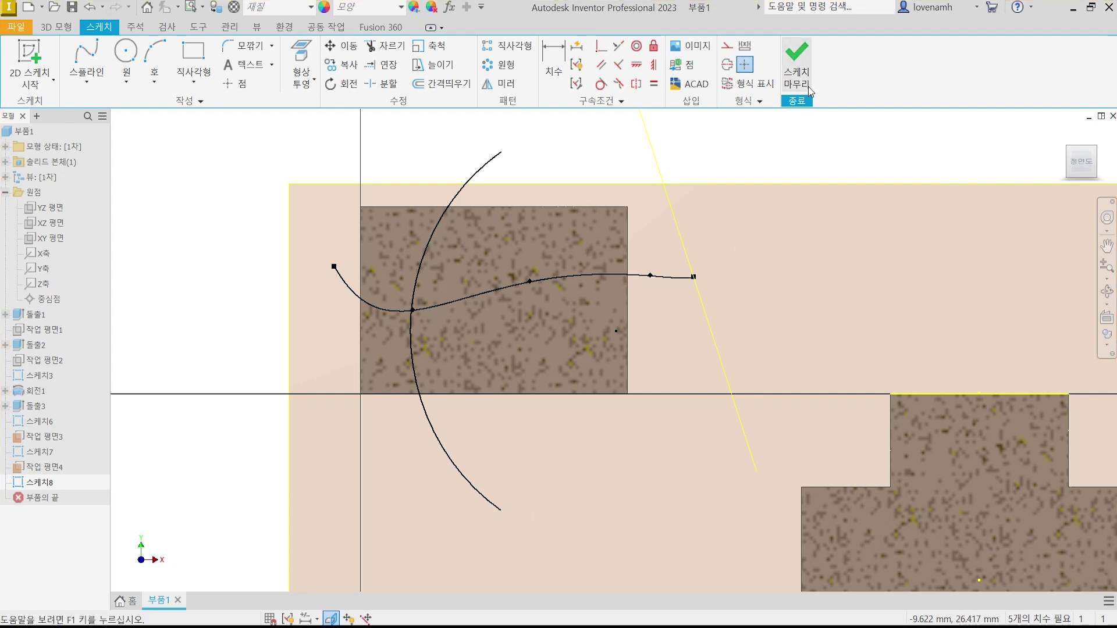
click(797, 61)
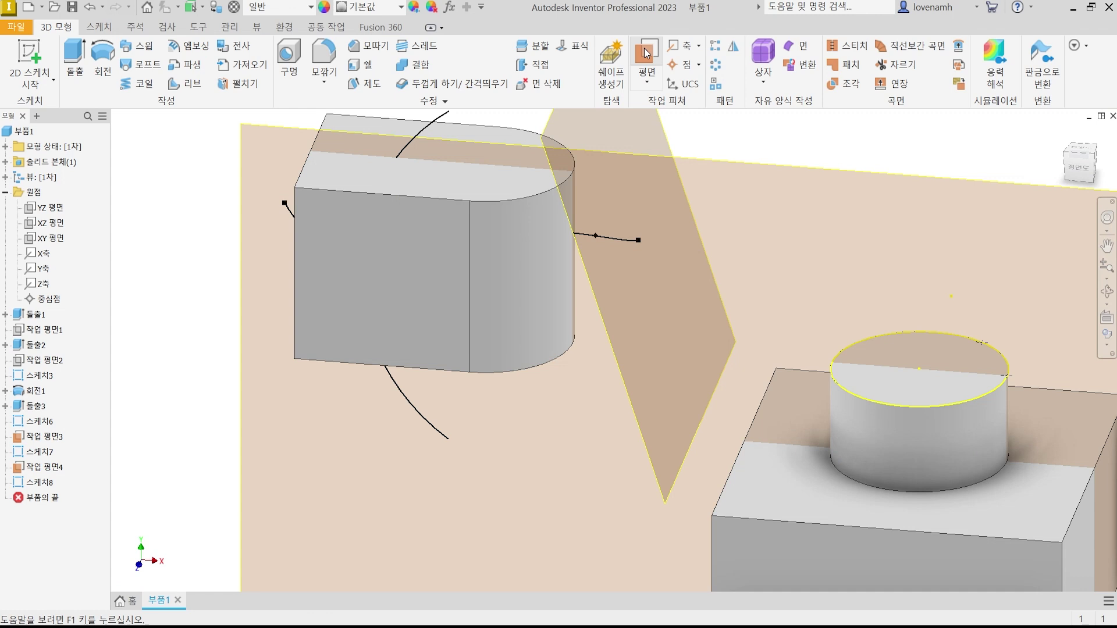
Create a work plane normal to the arc at its lower endpoint and return to the home view
click(646, 53)
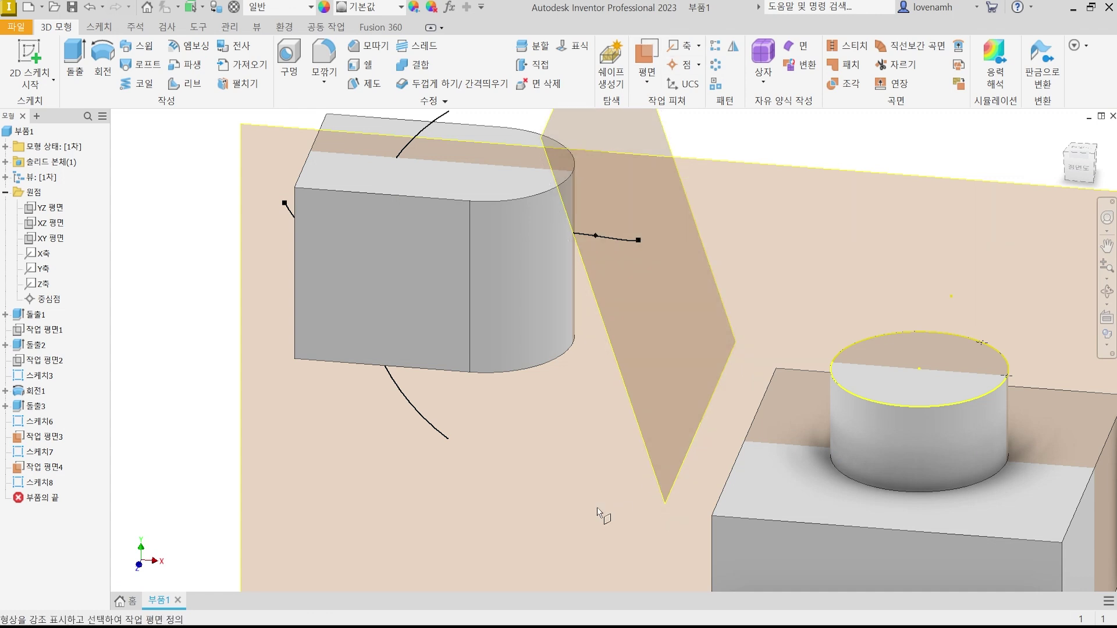
click(450, 438)
click(432, 414)
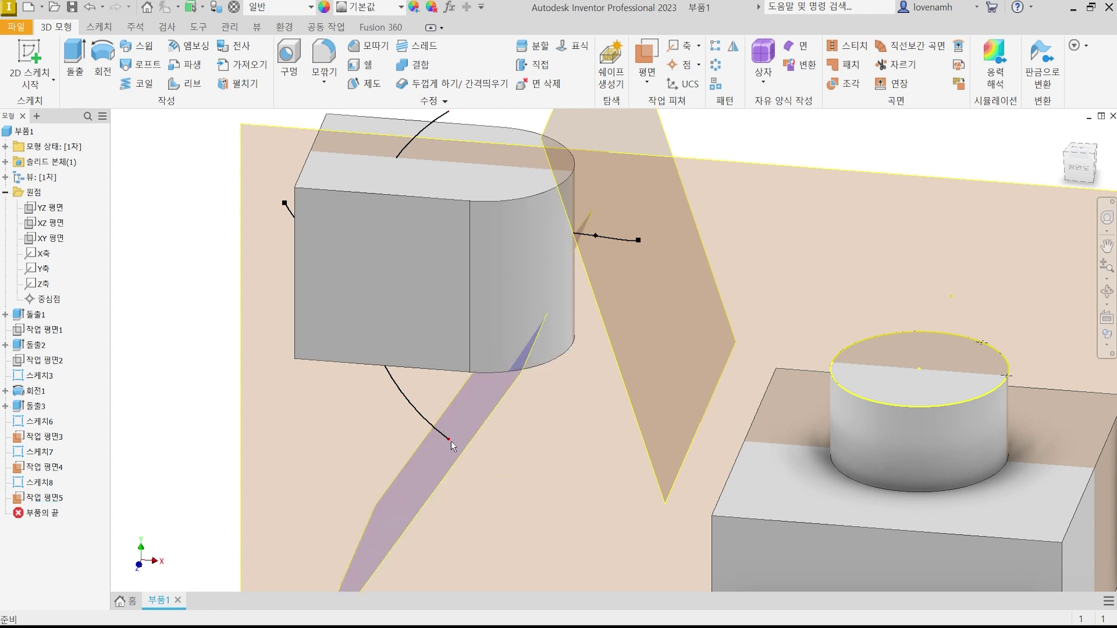
click(464, 448)
click(1094, 157)
Review the list of work plane types, from offset, midplane and three-point options to tangent and normal-to-curve ones
click(647, 78)
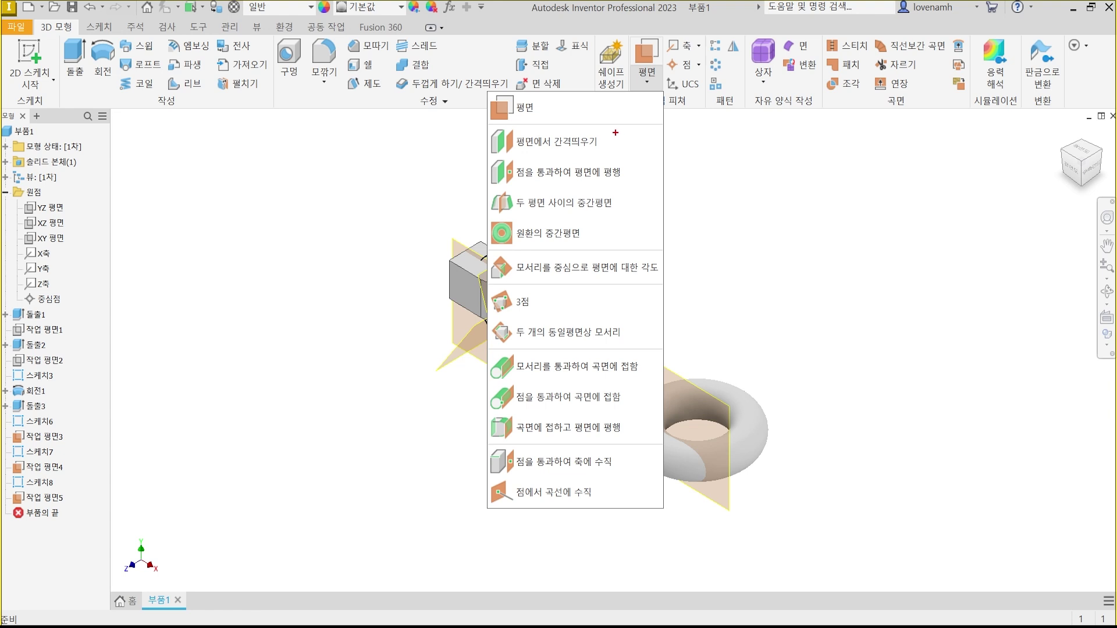
mouse_move(615, 133)
mouse_down()
mouse_move(642, 182)
mouse_move(656, 165)
mouse_move(667, 195)
mouse_up()
drag(586, 264, 610, 249)
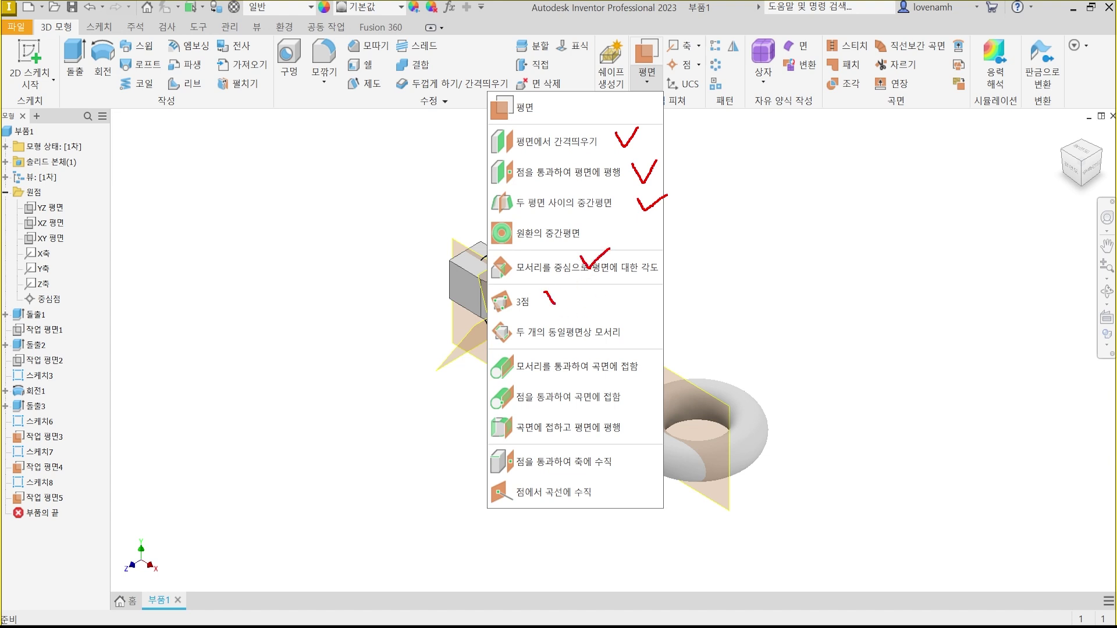
drag(553, 303, 567, 283)
drag(625, 327, 640, 323)
drag(635, 384, 629, 405)
drag(624, 488, 600, 500)
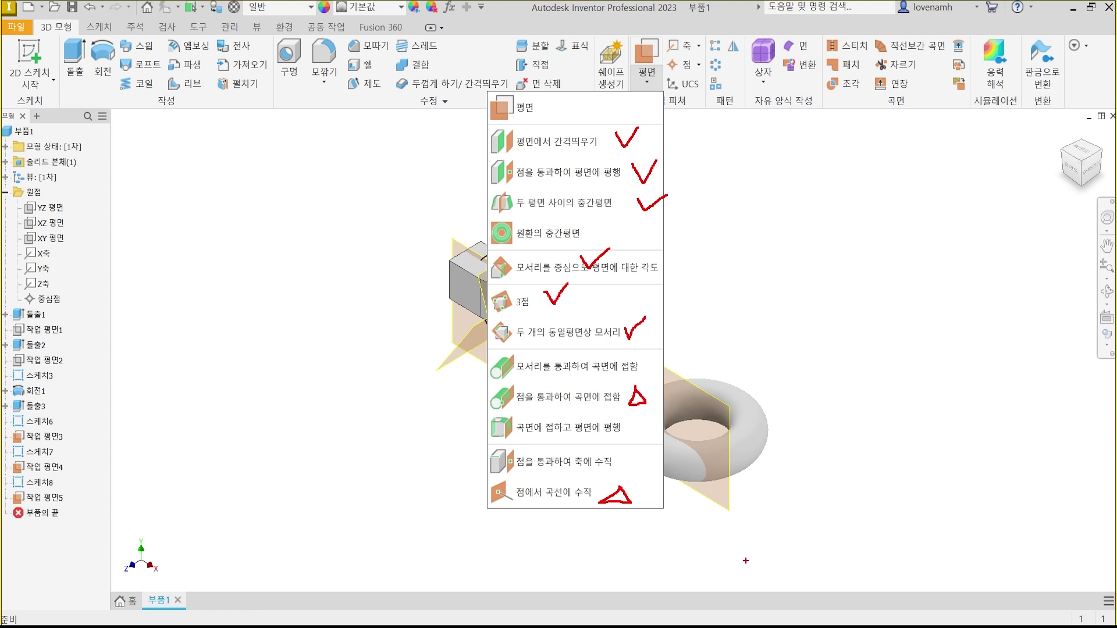
mouse_move(684, 348)
mouse_down()
mouse_move(576, 340)
mouse_move(569, 104)
mouse_move(711, 186)
mouse_move(674, 353)
mouse_up()
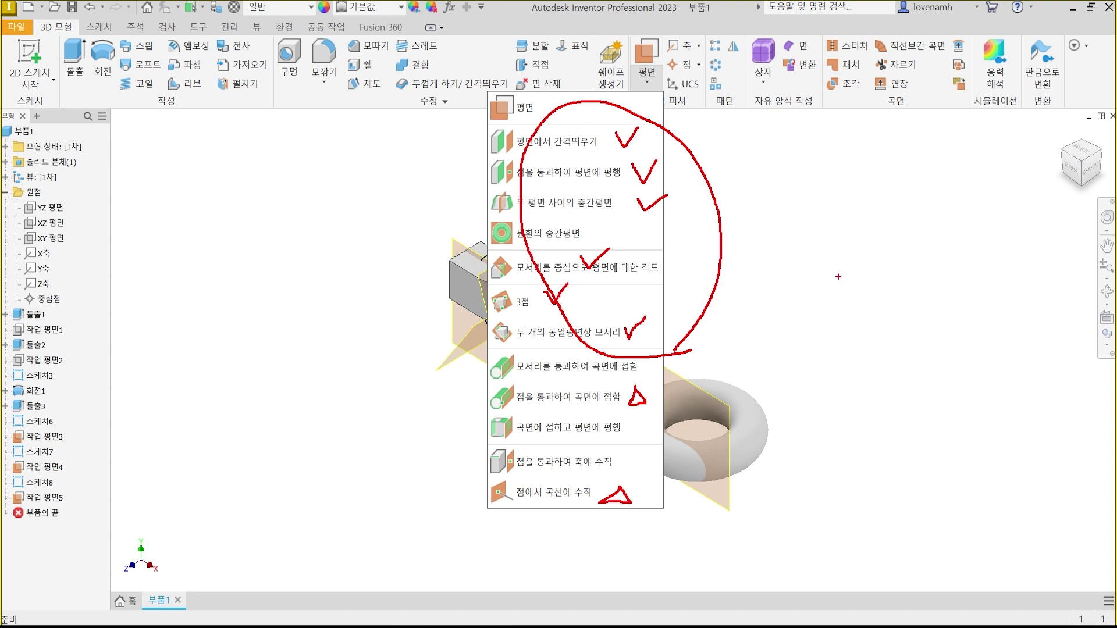
key(Escape)
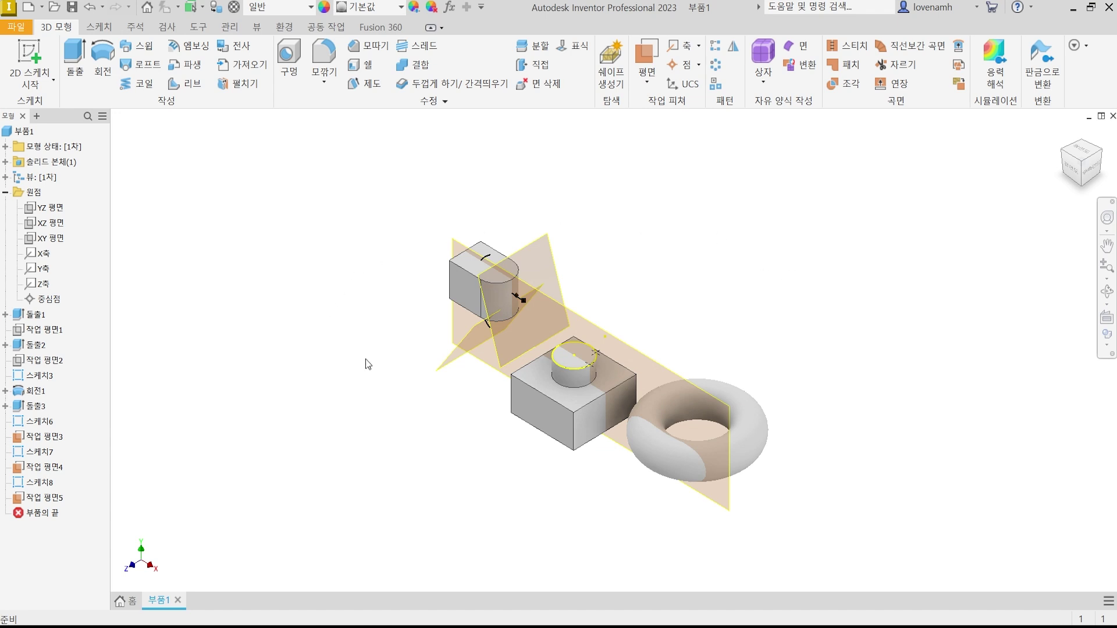
Undo the arc and spline sketches with their normal work planes, back to before the rounded block's midplane was created
scroll(485, 375, up, 4)
scroll(486, 376, down, 3)
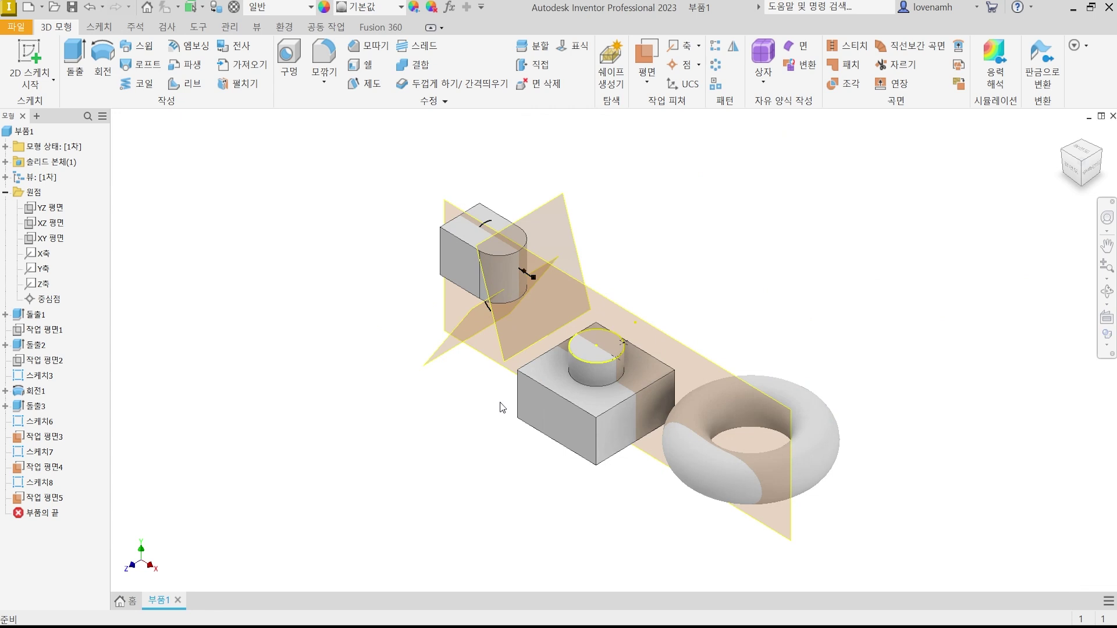
click(657, 87)
click(657, 87)
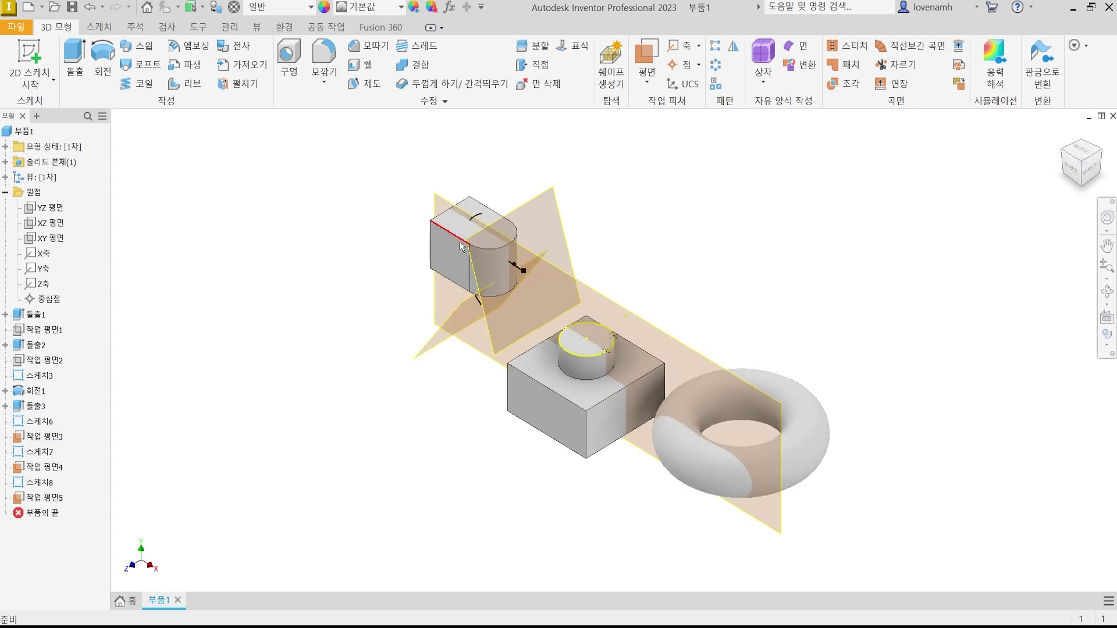
key(ctrl+z)
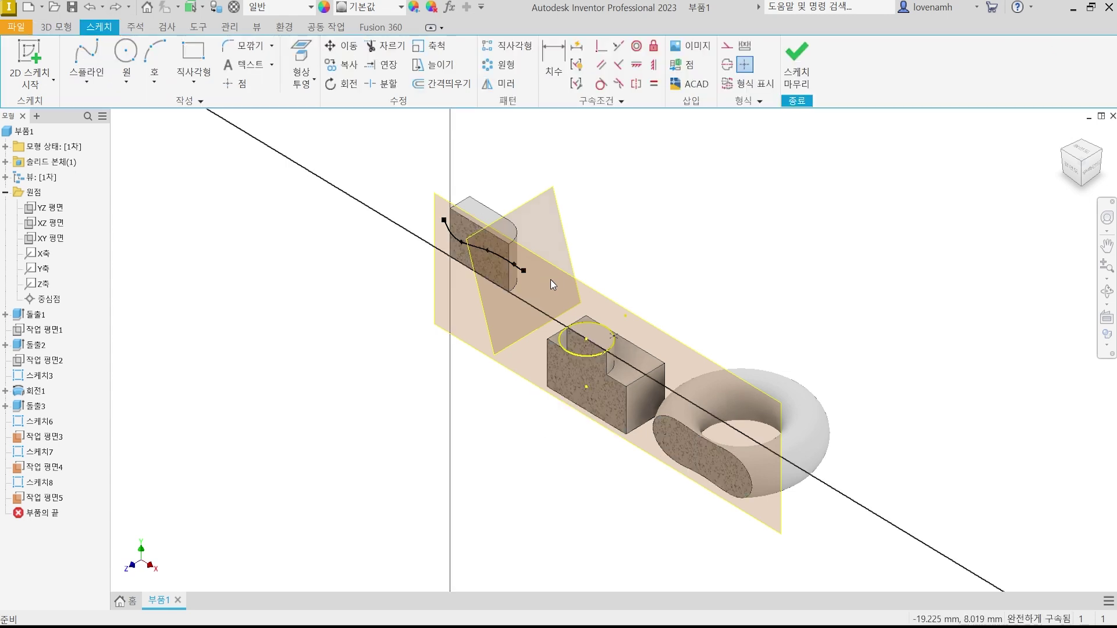
key(ctrl+z)
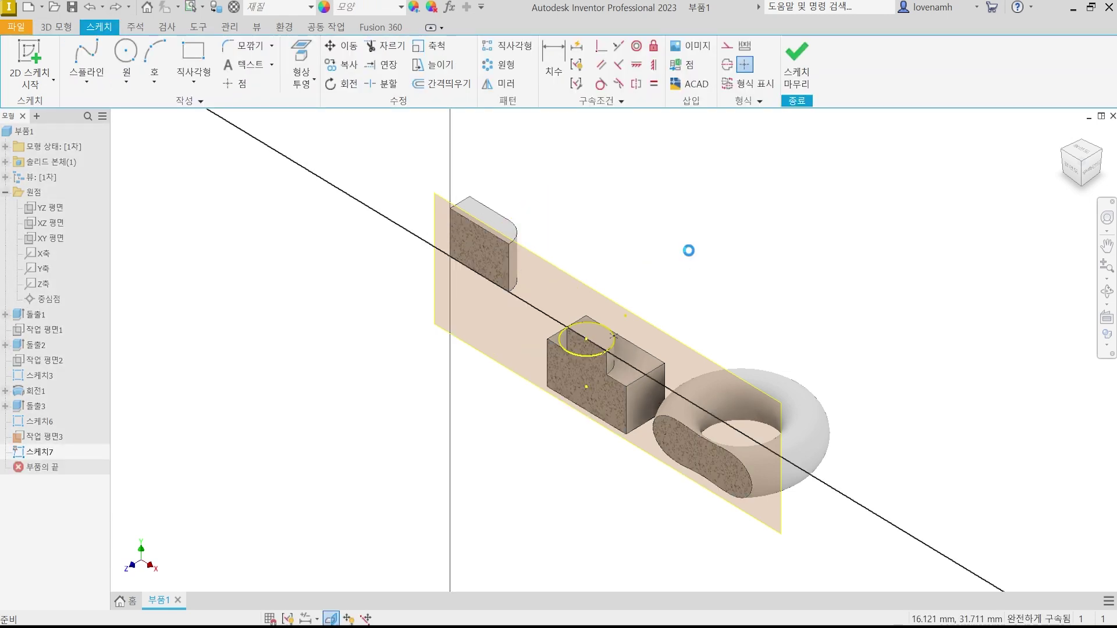
key(ctrl+z)
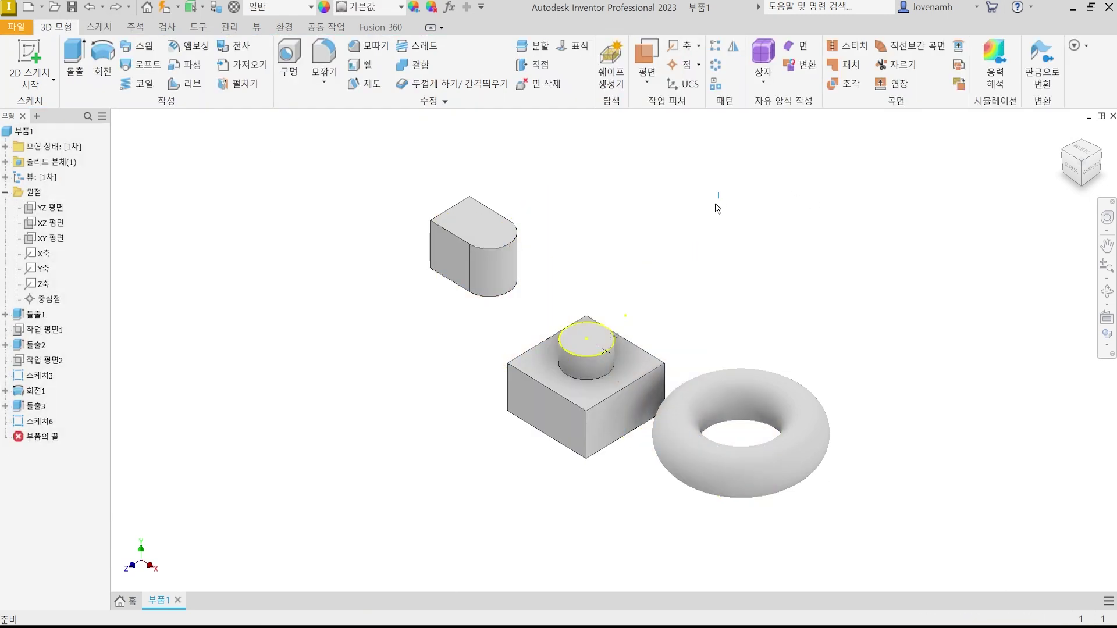
Create a new part file from the Standard.ipt template
click(125, 601)
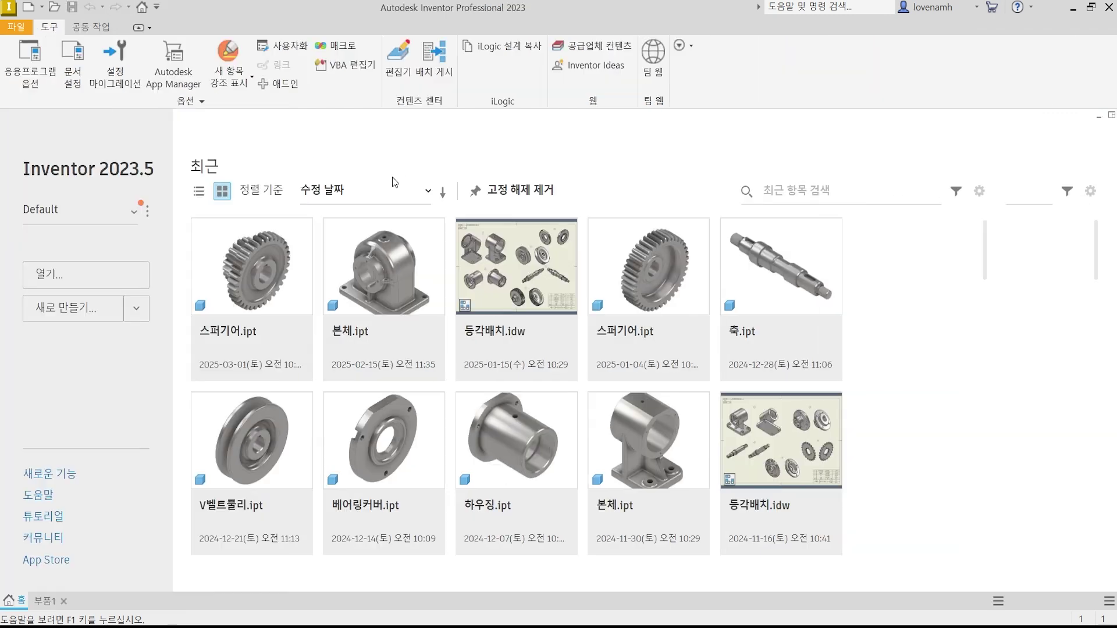
click(68, 308)
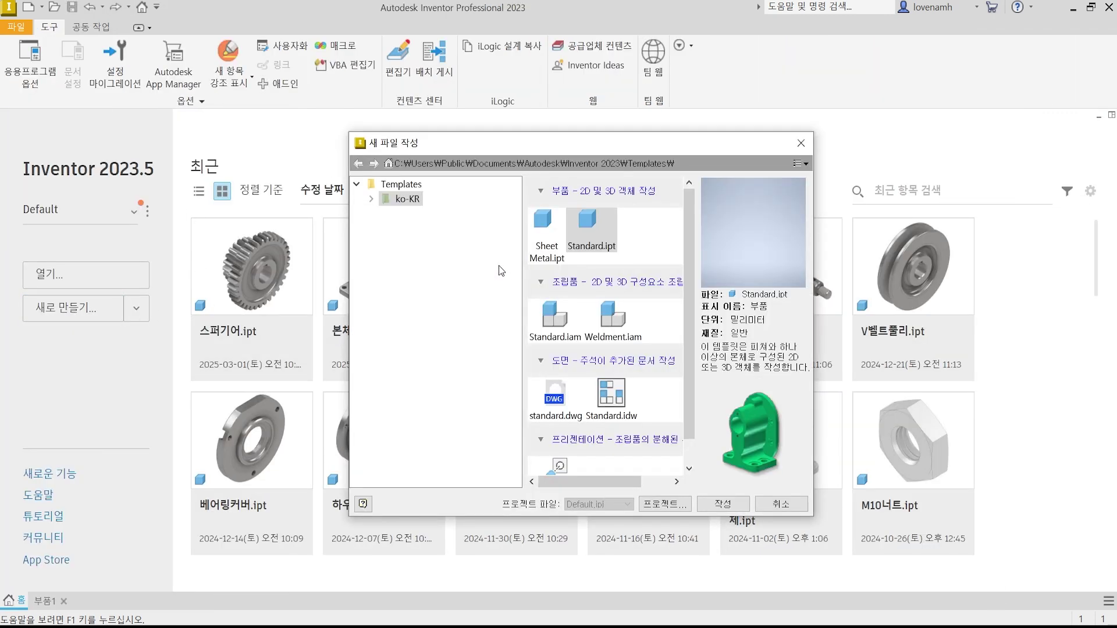
double_click(590, 220)
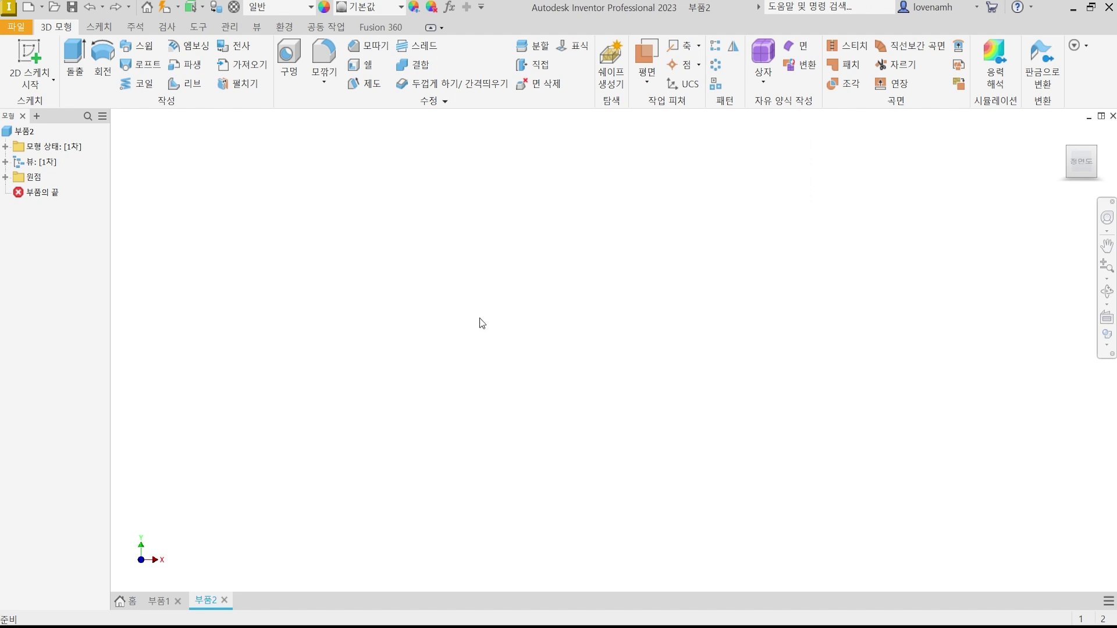
Sketch a two-point center rectangle on the XY plane, centred on the origin and wider than tall, and finish the sketch
key(s)
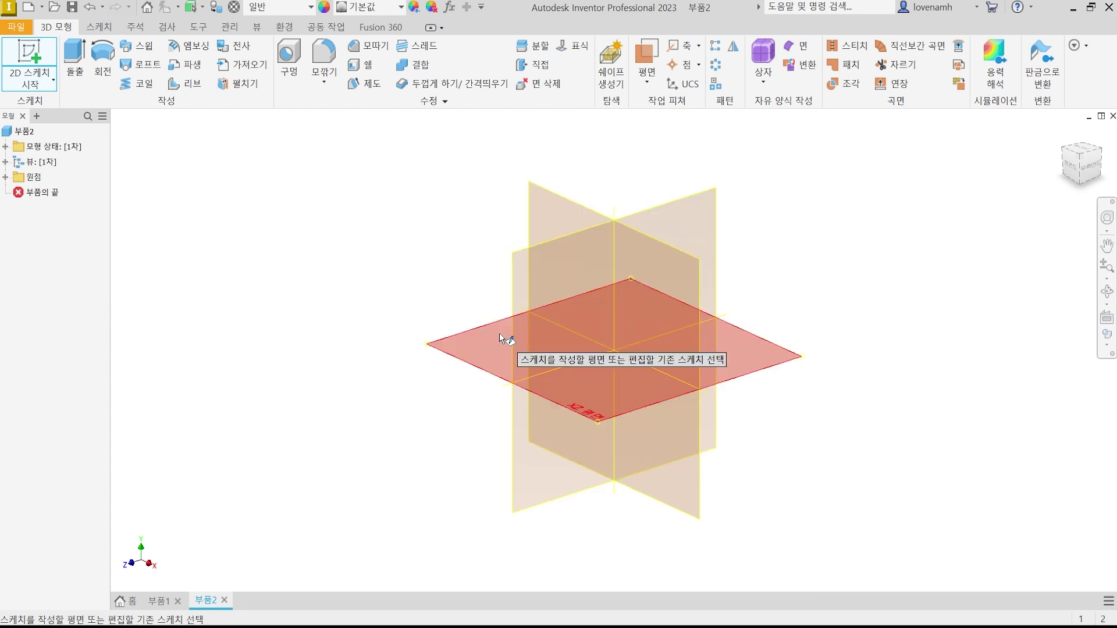
click(549, 200)
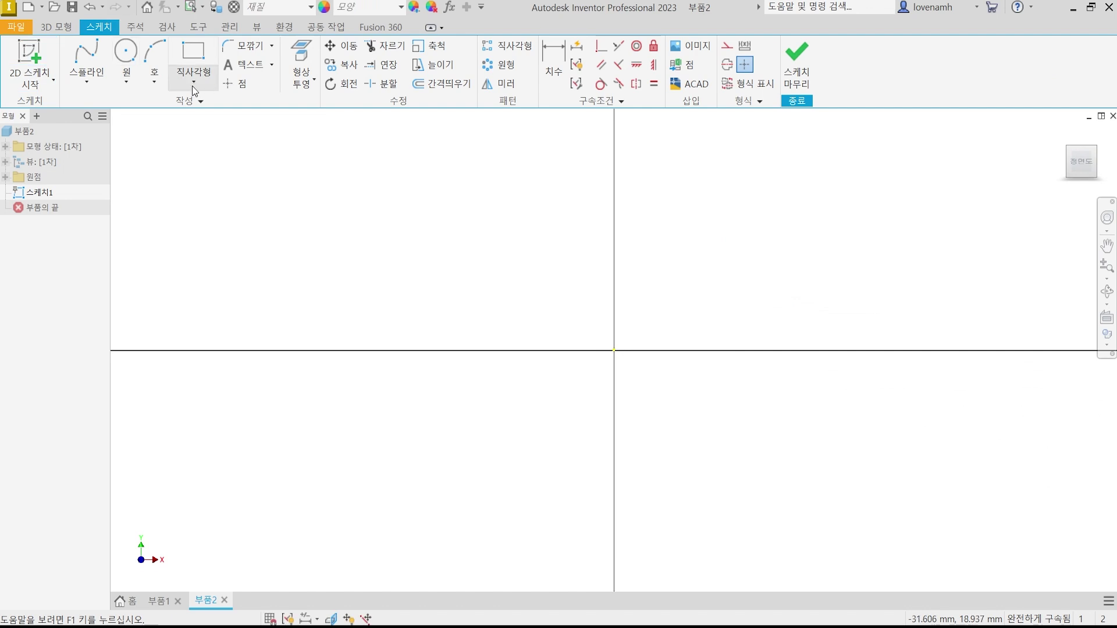
click(194, 83)
click(173, 200)
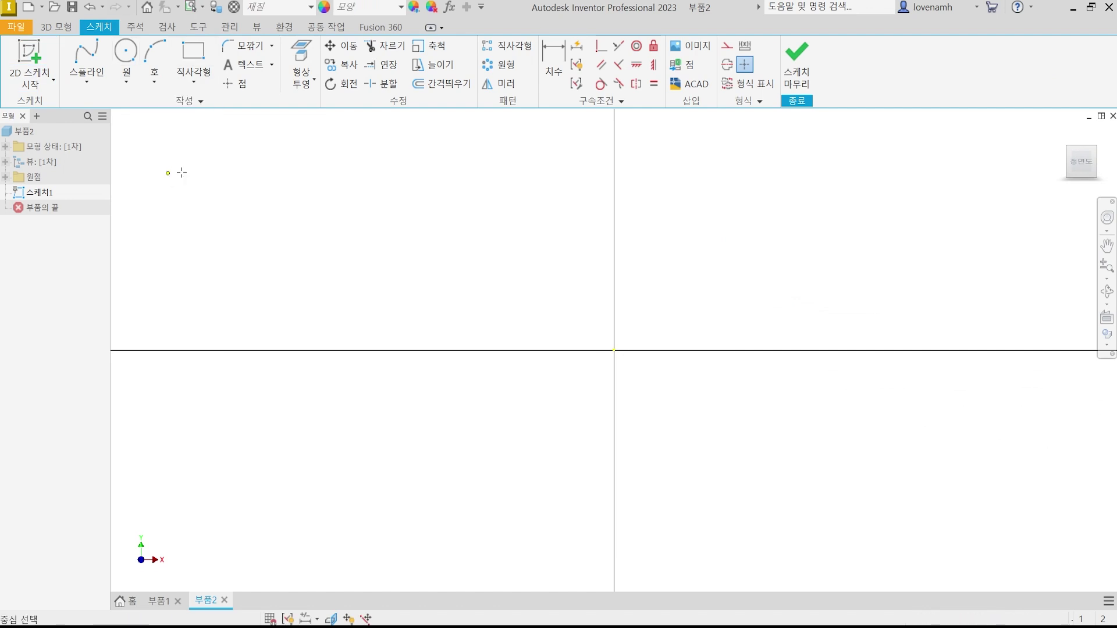
click(614, 350)
click(861, 166)
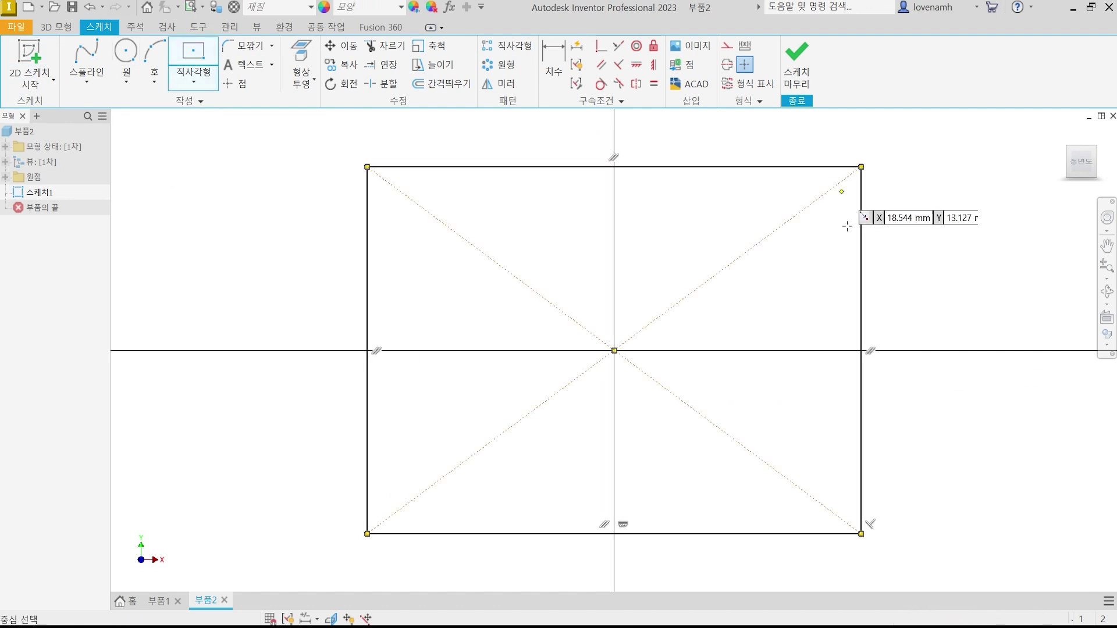
click(797, 64)
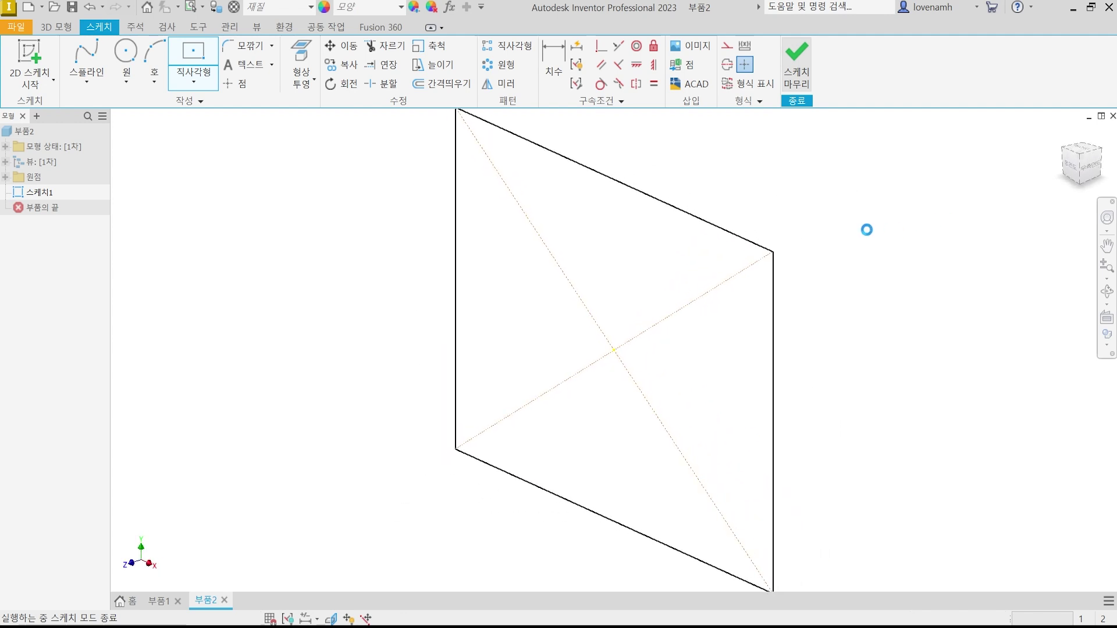
Extrude the rectangle symmetrically about its sketch plane by 10 mm
click(76, 69)
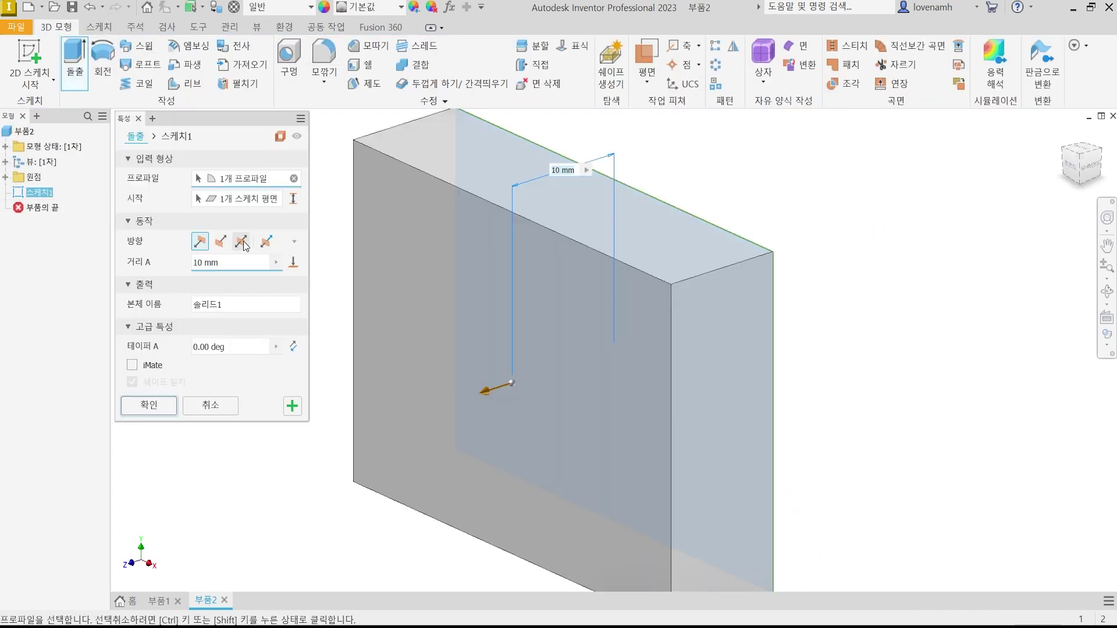
click(246, 244)
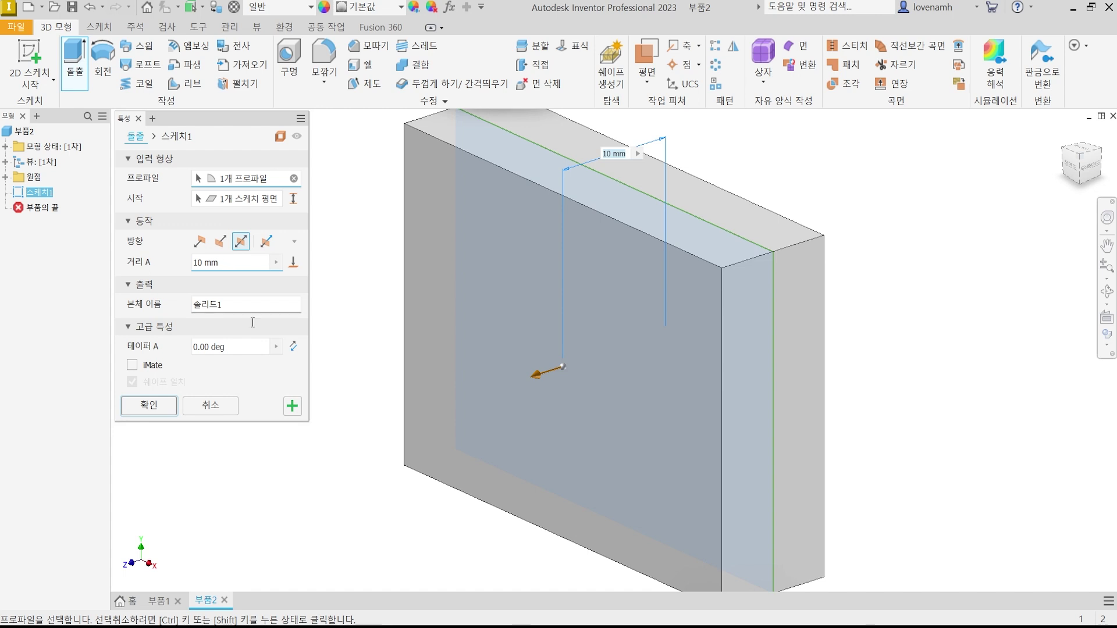
click(149, 405)
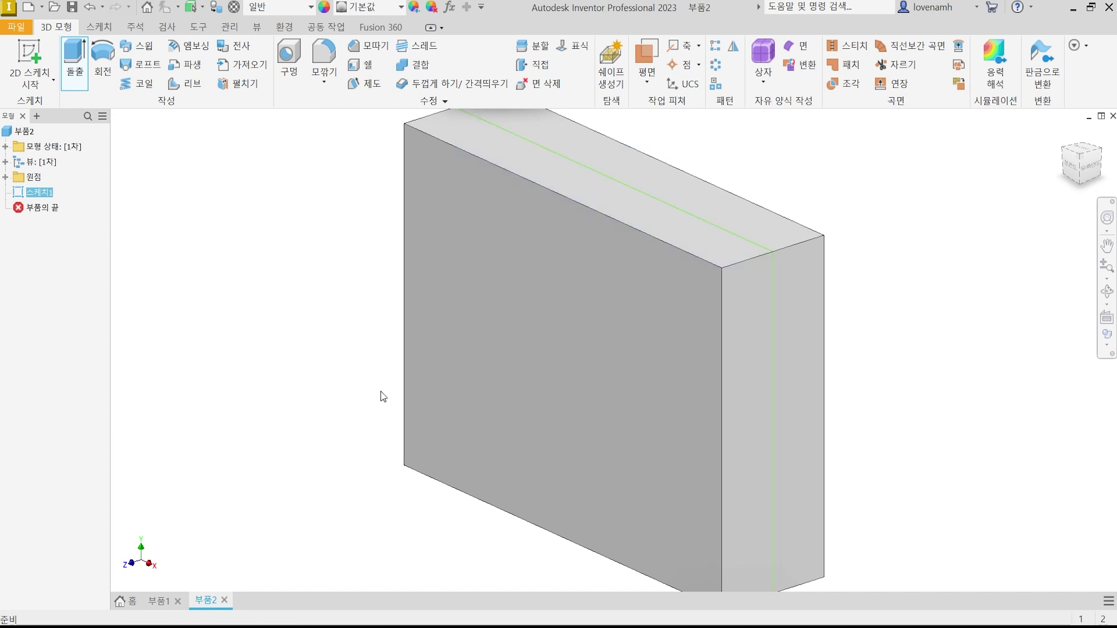
scroll(375, 336, up, 3)
scroll(376, 337, down, 4)
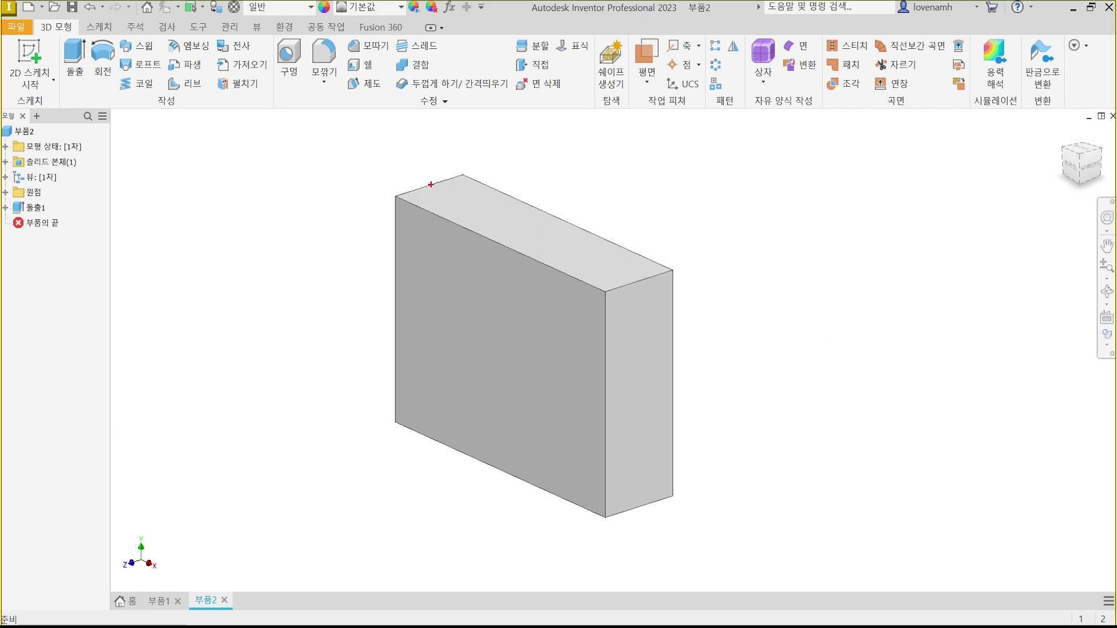
mouse_move(436, 185)
shift+mouse_down()
mouse_move(639, 280)
mouse_move(641, 517)
shift+mouse_up()
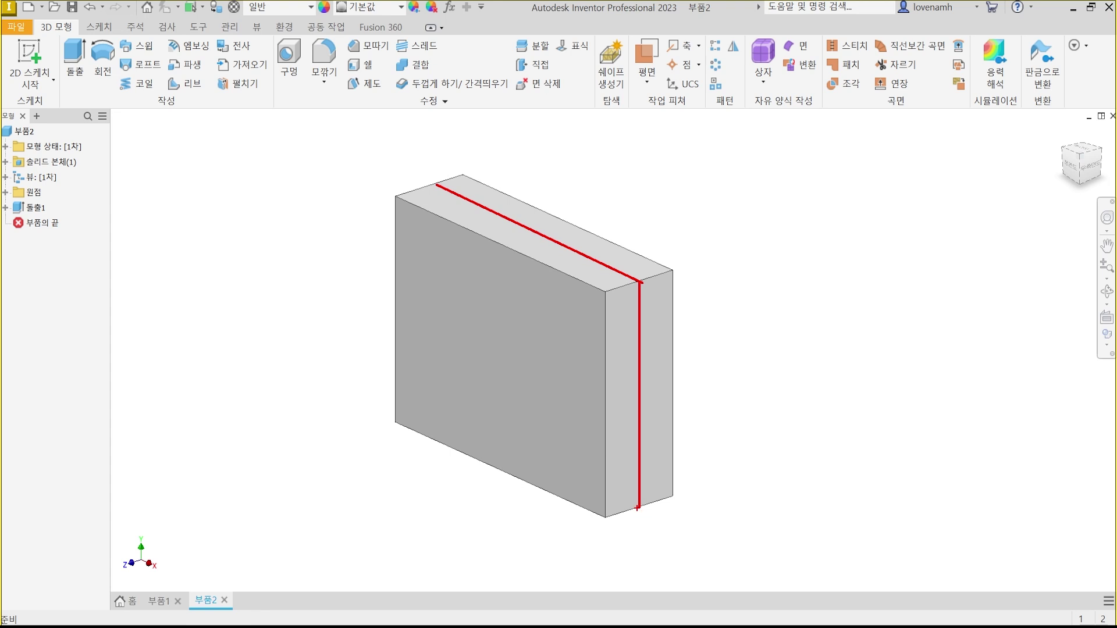
mouse_move(647, 293)
mouse_down()
mouse_move(631, 293)
mouse_move(626, 271)
mouse_move(649, 274)
mouse_move(640, 296)
mouse_up()
key(Escape)
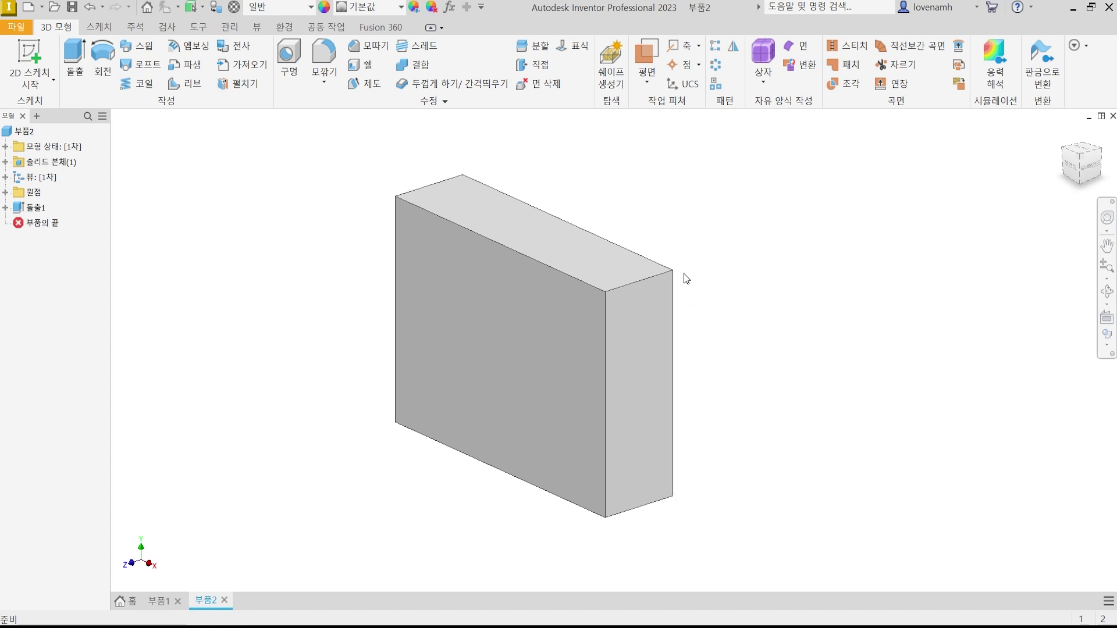
click(652, 51)
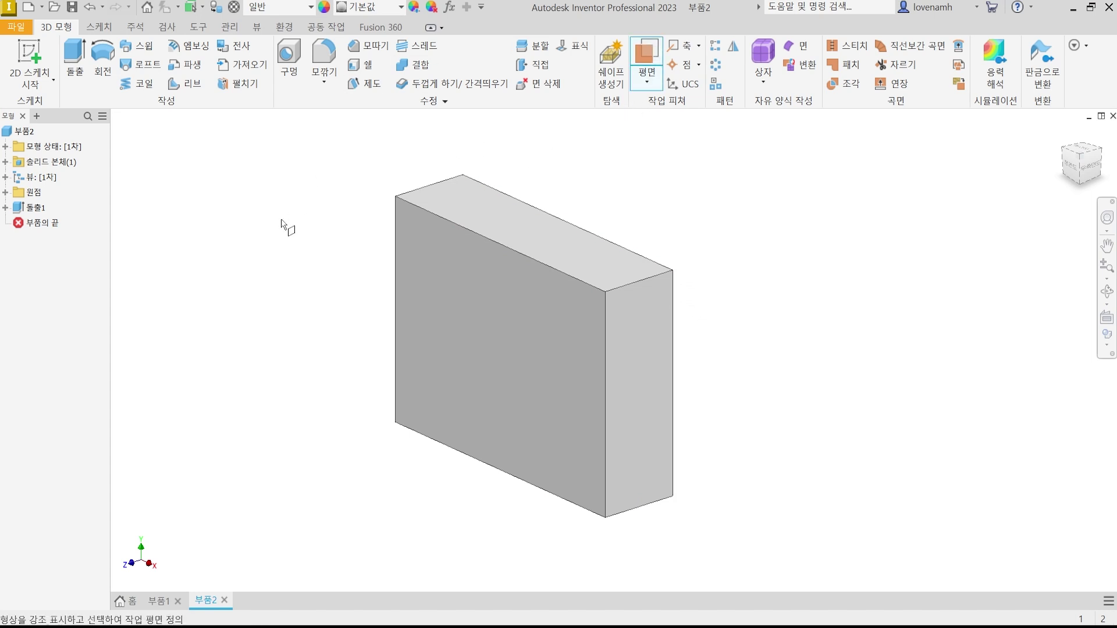
click(5, 192)
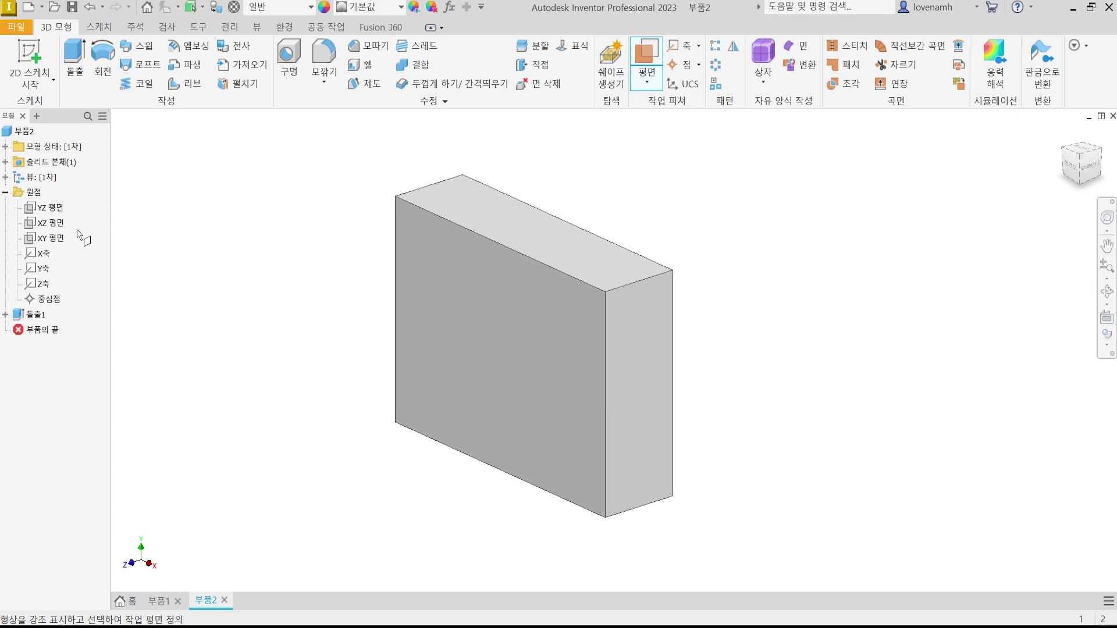
click(50, 238)
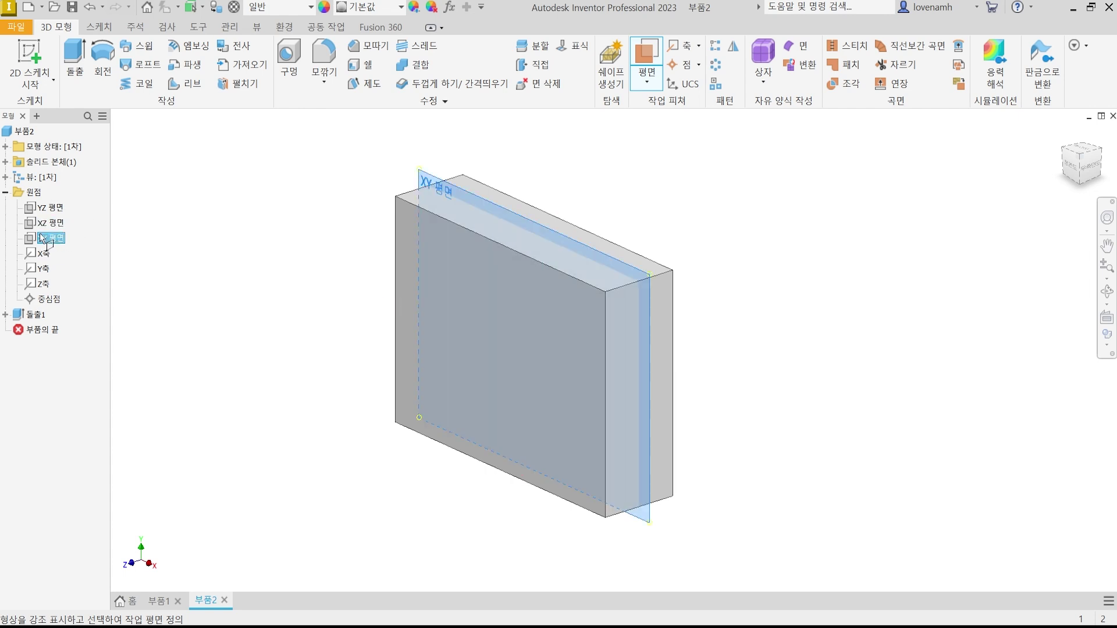
key(Escape)
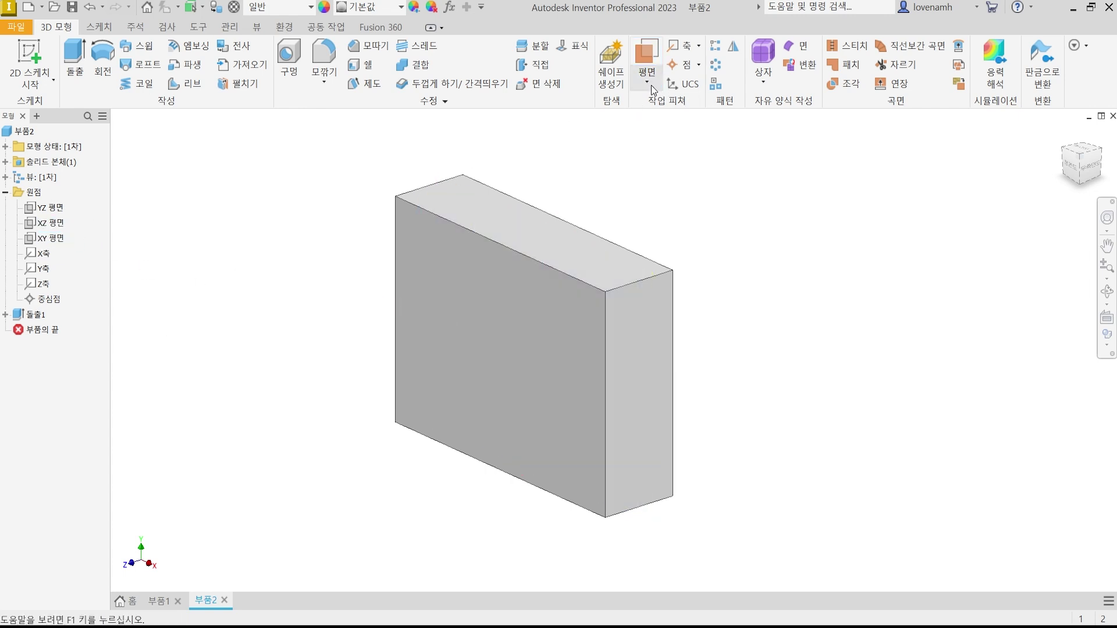
click(650, 84)
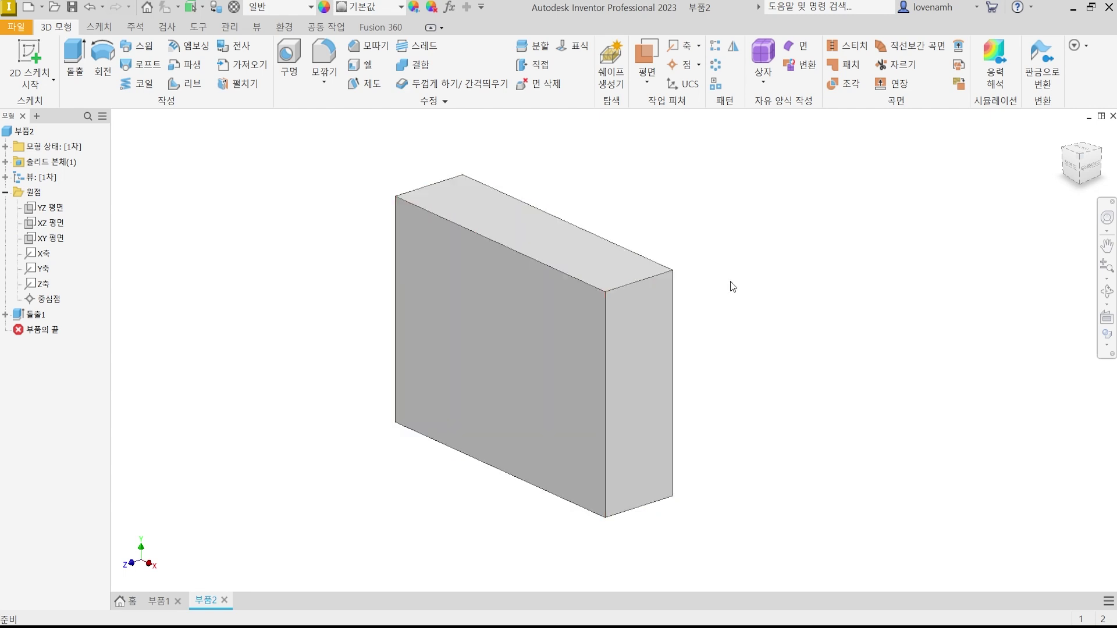
click(653, 75)
click(819, 311)
click(652, 80)
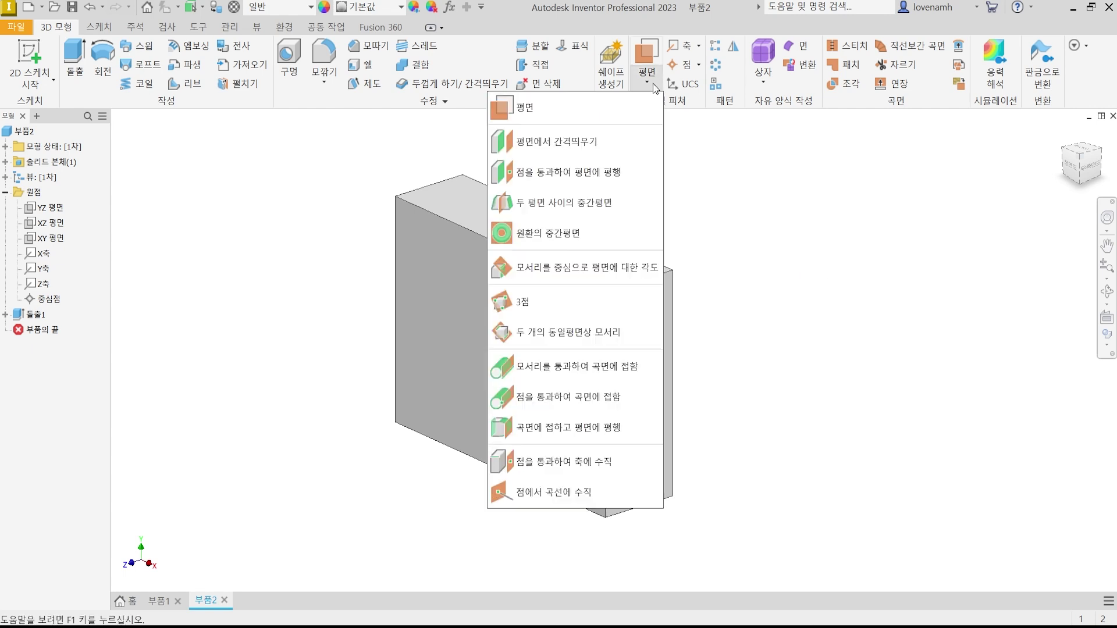
click(848, 315)
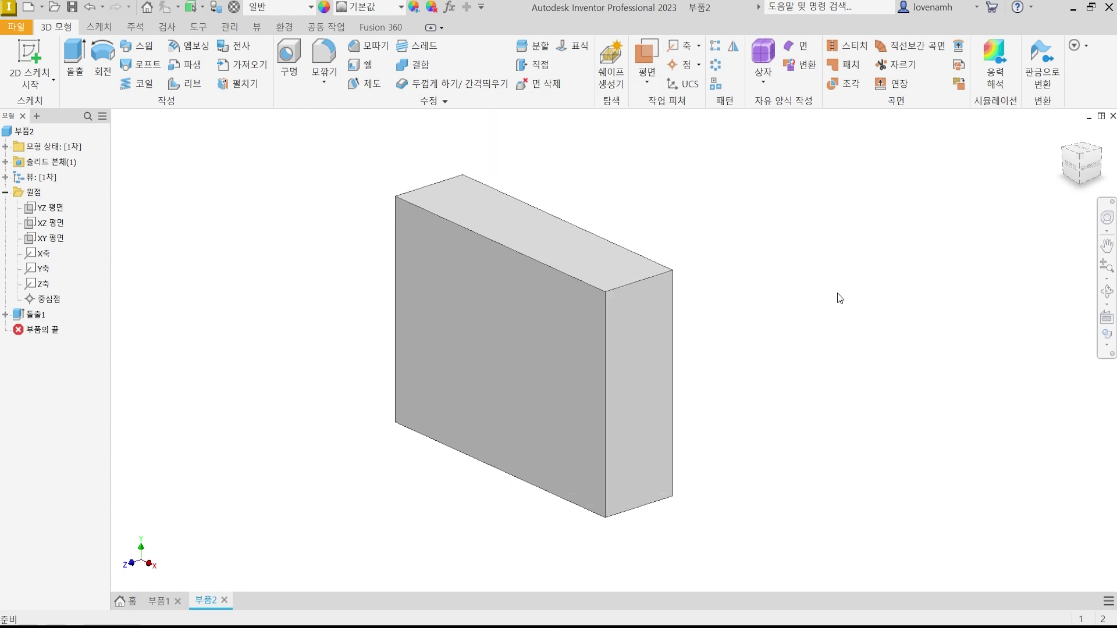